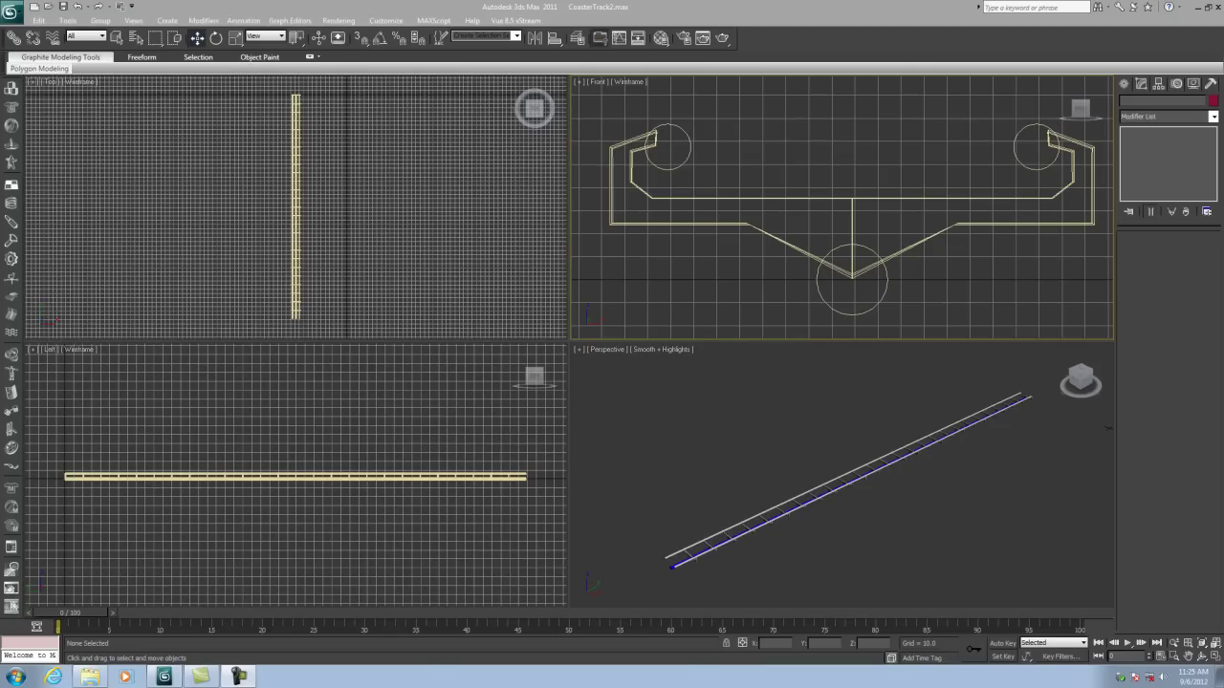
# Rename the original track object to Short Track
pyautogui.click(659, 198)
pyautogui.click(898, 479)
pyautogui.click(879, 465)
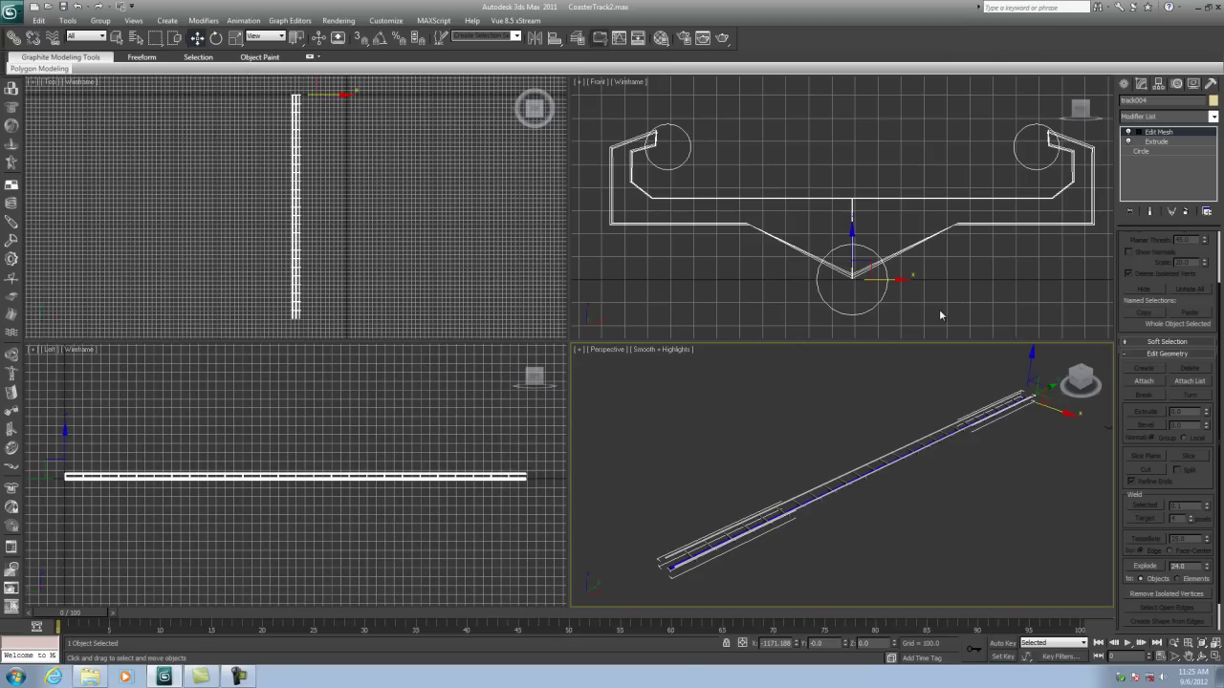
pyautogui.click(901, 487)
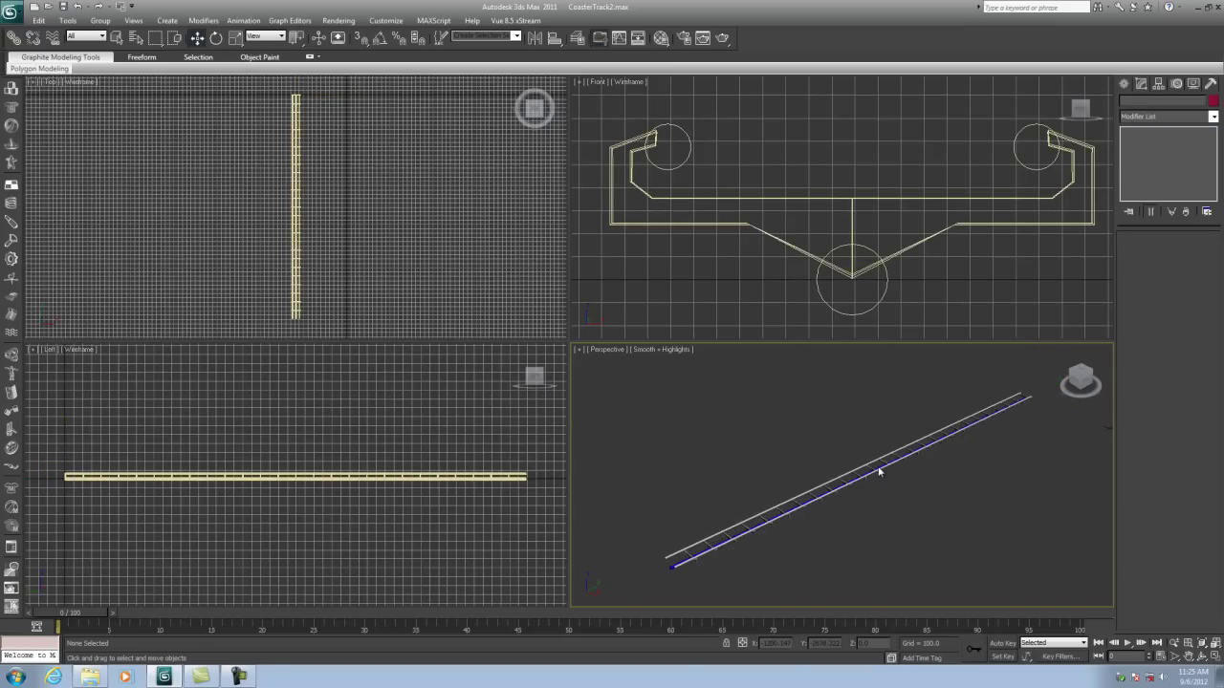
pyautogui.click(883, 462)
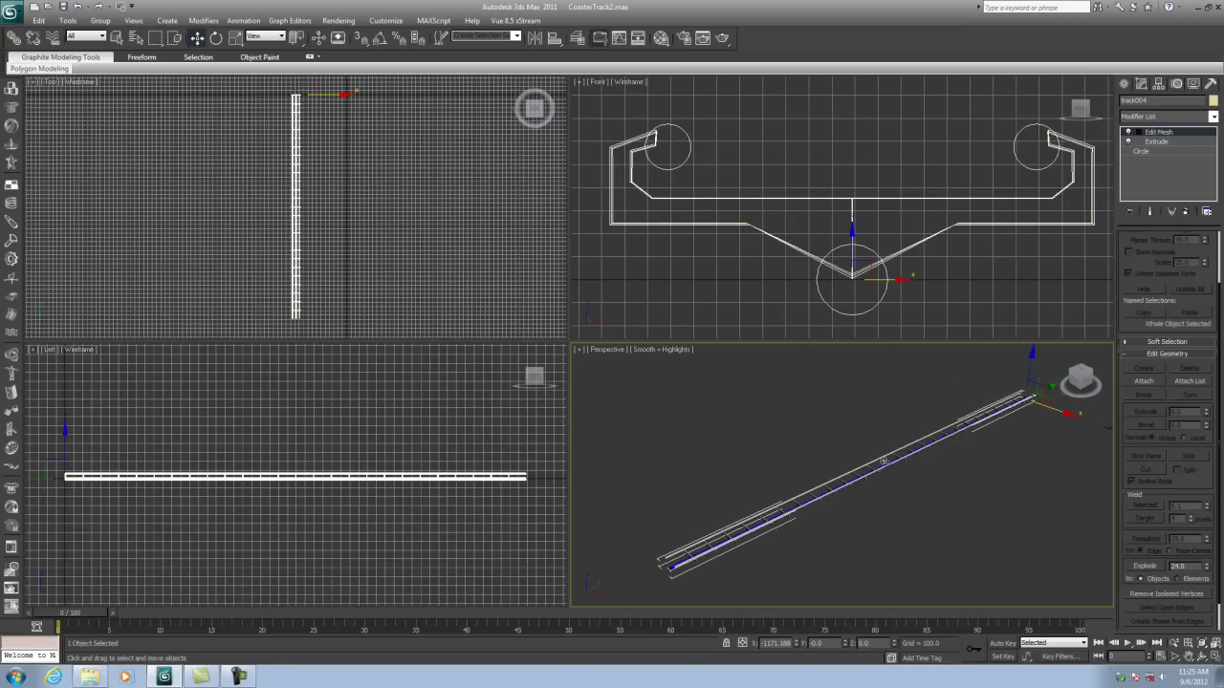
pyautogui.click(1154, 99)
pyautogui.write('s')
pyautogui.write('hort Trai')
pyautogui.click(1010, 488)
# Clone Short Track sideways along X as an independent copy named Medium Track
pyautogui.moveTo(979, 485); pyautogui.dragTo(906, 475, button='middle')
pyautogui.click(838, 441)
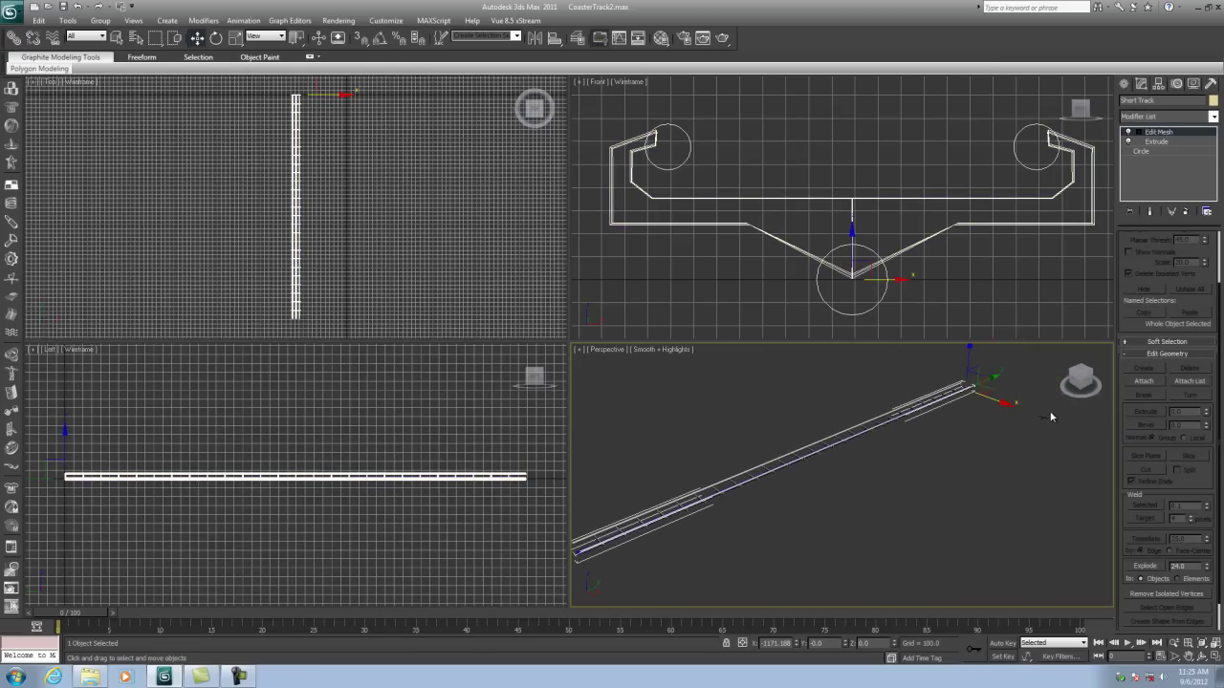
pyautogui.keyDown('shift'); pyautogui.moveTo(1003, 406); pyautogui.dragTo(1022, 422); pyautogui.keyUp('shift')
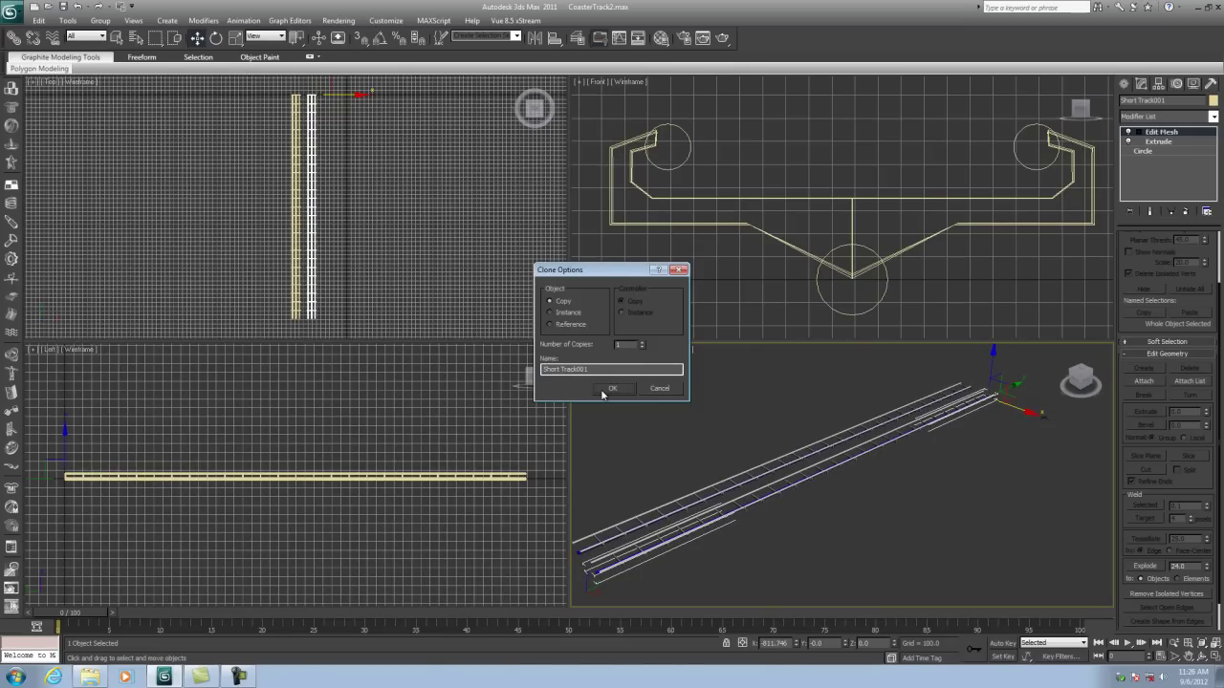
pyautogui.moveTo(612, 369); pyautogui.dragTo(530, 374)
pyautogui.write('Medium Track')
pyautogui.click(620, 392)
# Clone Medium Track end to end along its length, making 2 copies that extend the track
pyautogui.moveTo(852, 448); pyautogui.dragTo(904, 474, button='middle')
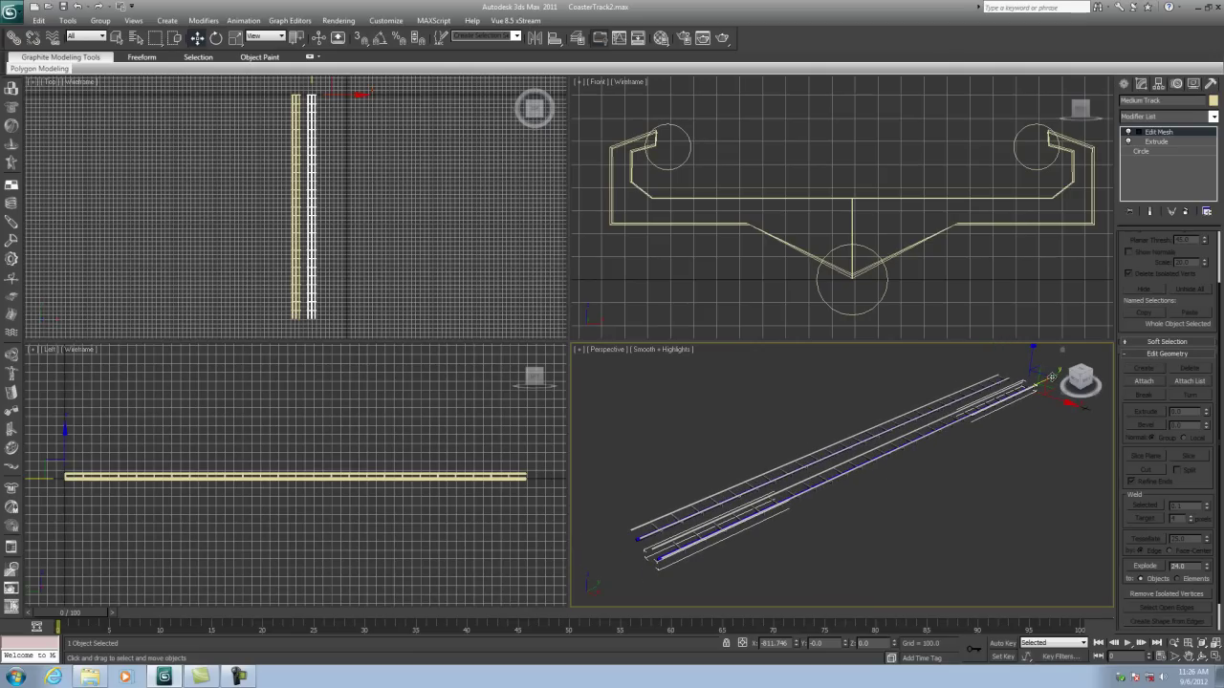
pyautogui.moveTo(1052, 376)
pyautogui.keyDown('shift'); pyautogui.mouseDown()
pyautogui.moveTo(721, 447)
pyautogui.moveTo(653, 488)
pyautogui.moveTo(675, 487)
pyautogui.mouseUp(); pyautogui.keyUp('shift')
pyautogui.moveTo(629, 345); pyautogui.dragTo(597, 346)
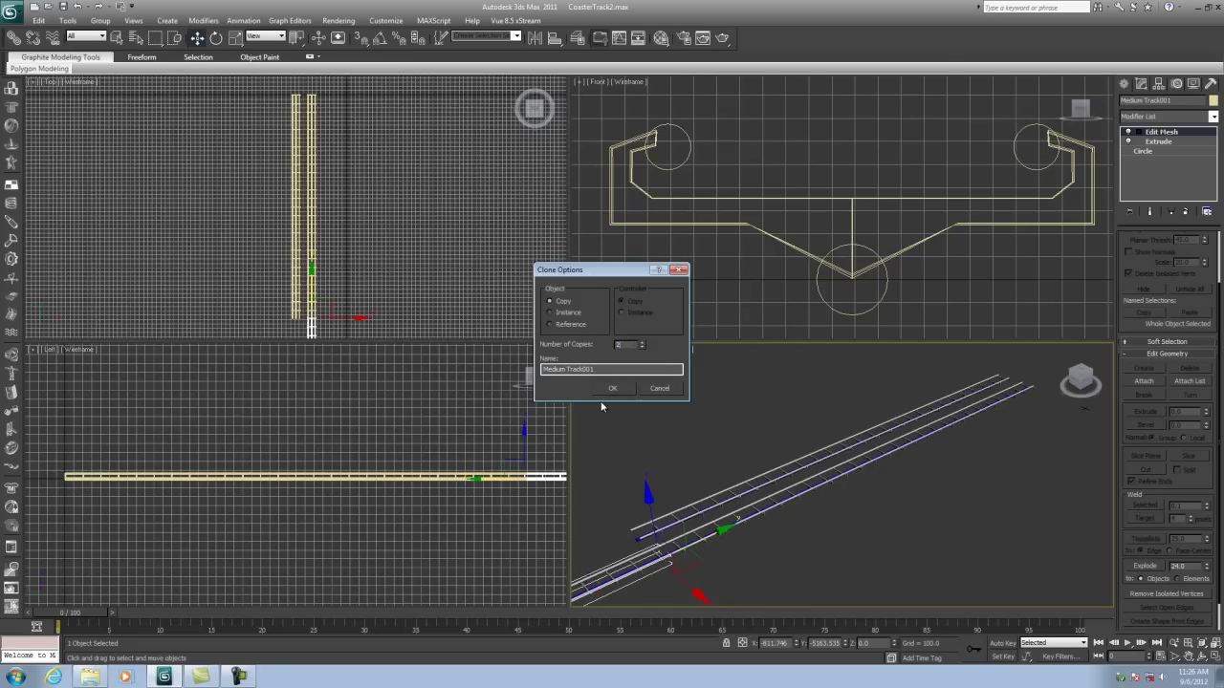
pyautogui.click(619, 388)
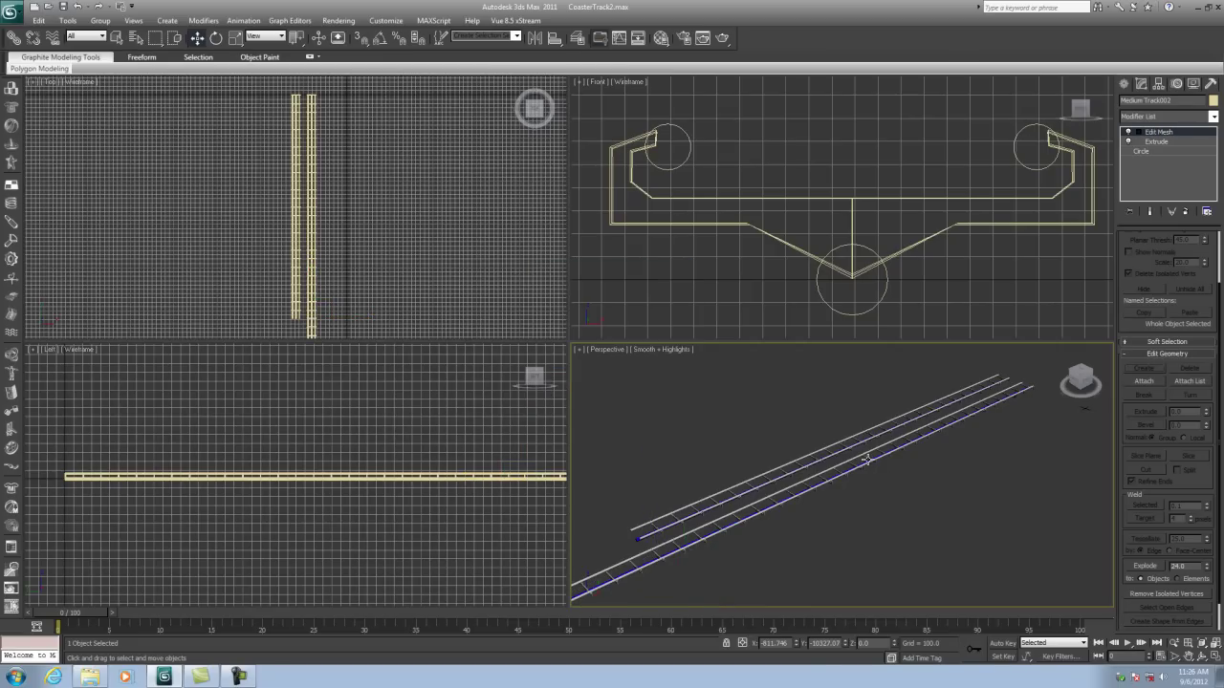
# Attach the two end-to-end copies to Medium Track so it forms a single mesh object
pyautogui.click(866, 459)
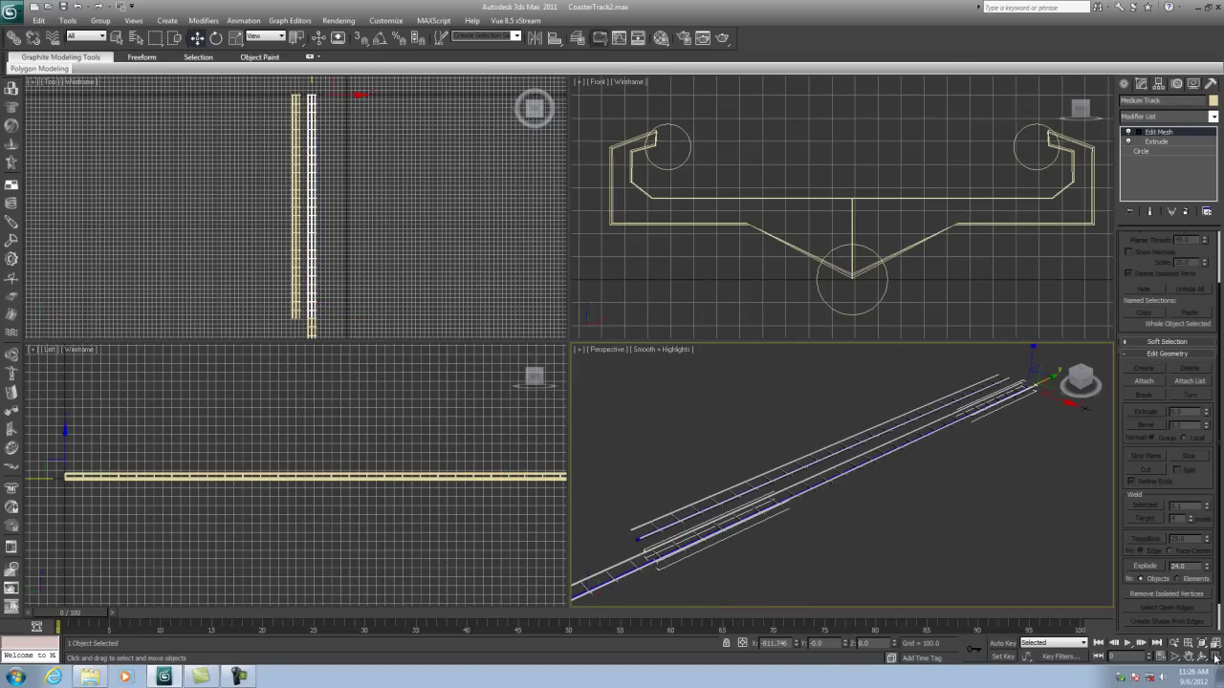
pyautogui.click(1215, 658)
pyautogui.moveTo(652, 312); pyautogui.dragTo(857, 261, button='middle')
pyautogui.scroll(-6, 857, 267)
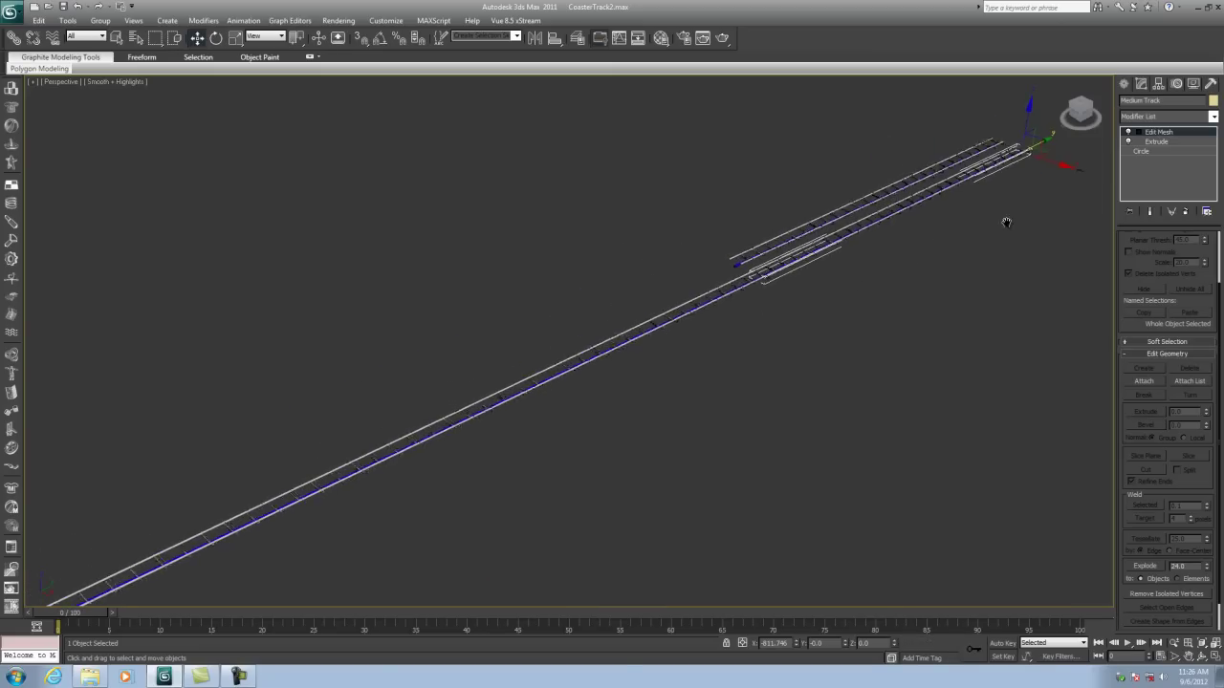
pyautogui.scroll(5, 879, 263)
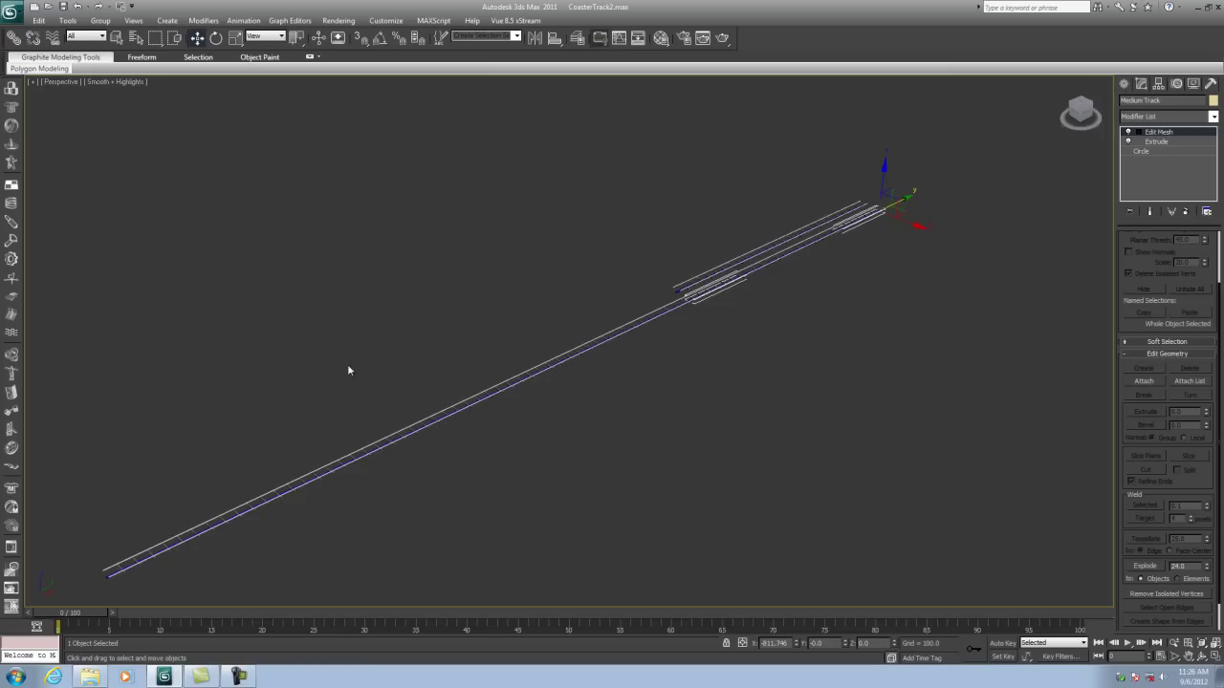
pyautogui.keyDown('shift'); pyautogui.moveTo(489, 396); pyautogui.dragTo(393, 437); pyautogui.keyUp('shift')
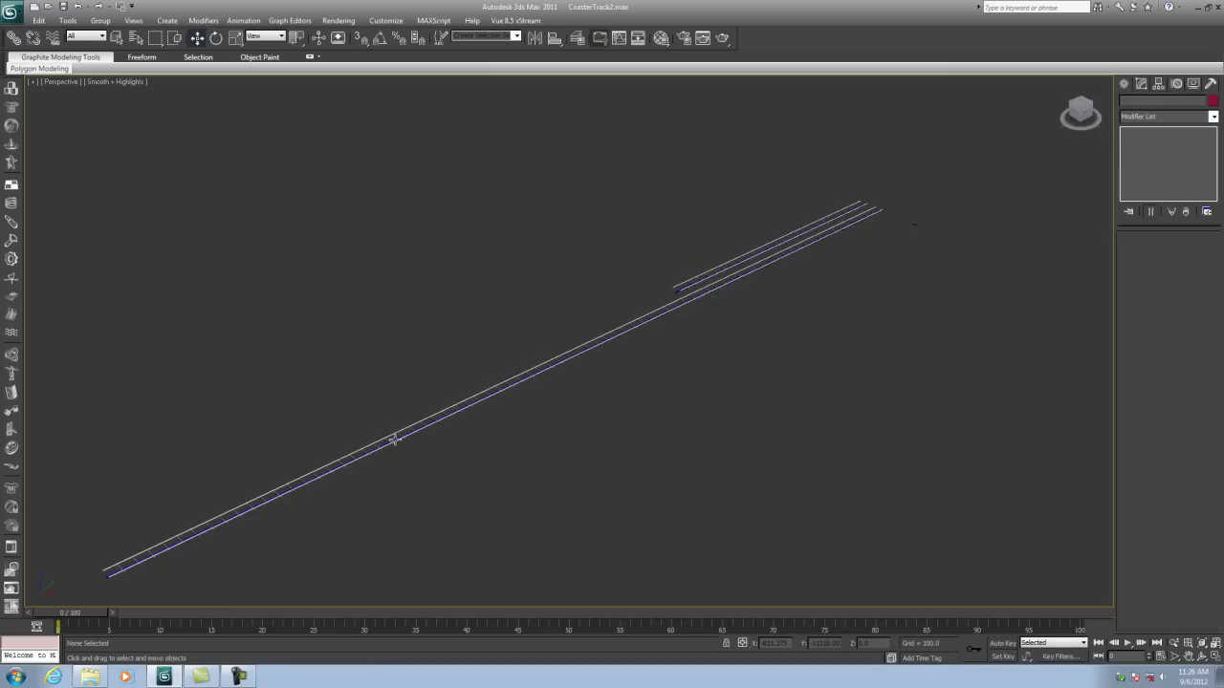
pyautogui.click(749, 274)
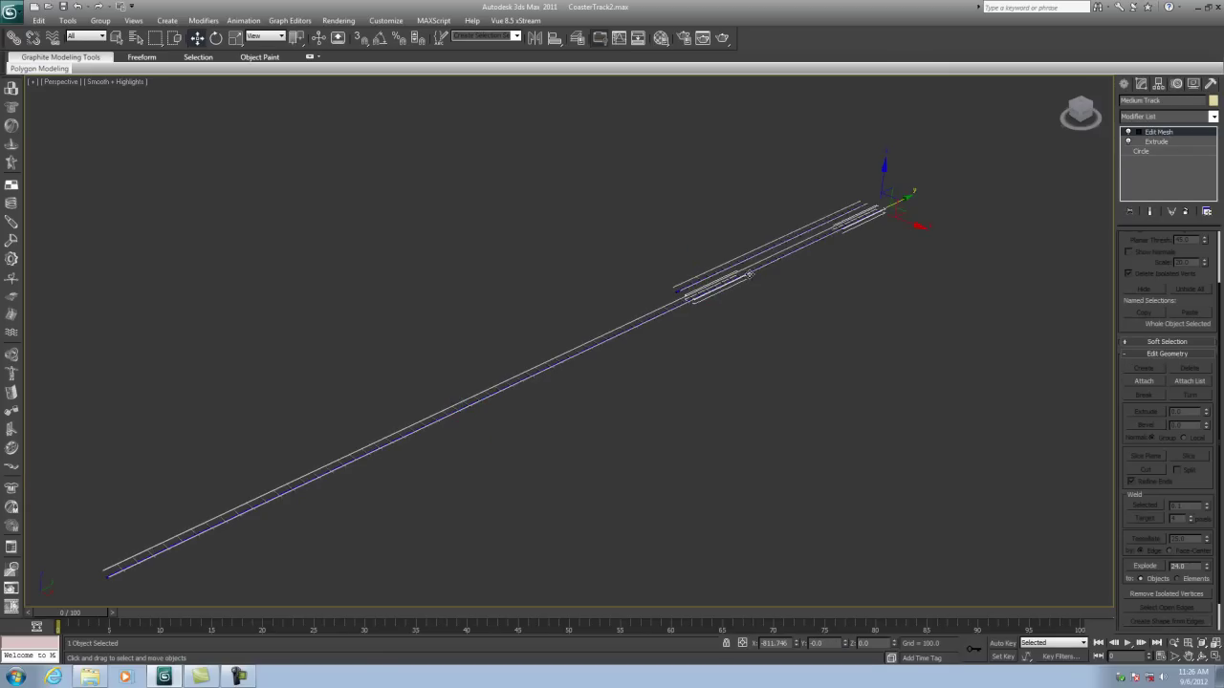
pyautogui.click(1143, 380)
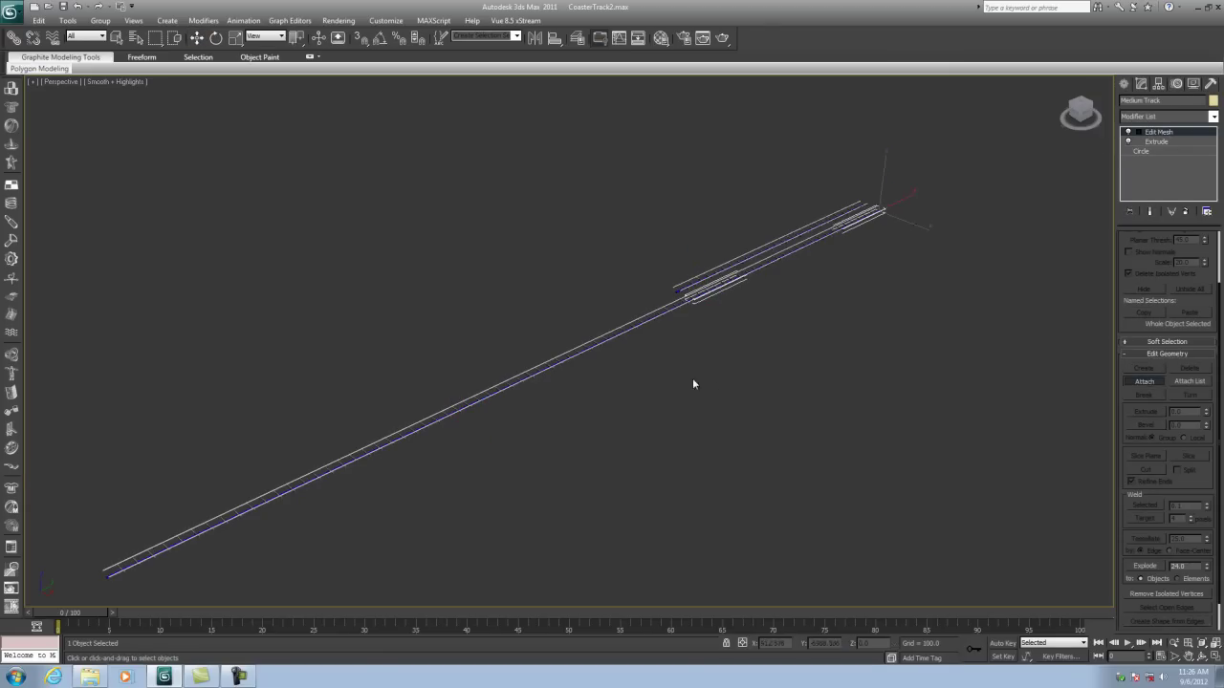
pyautogui.click(622, 333)
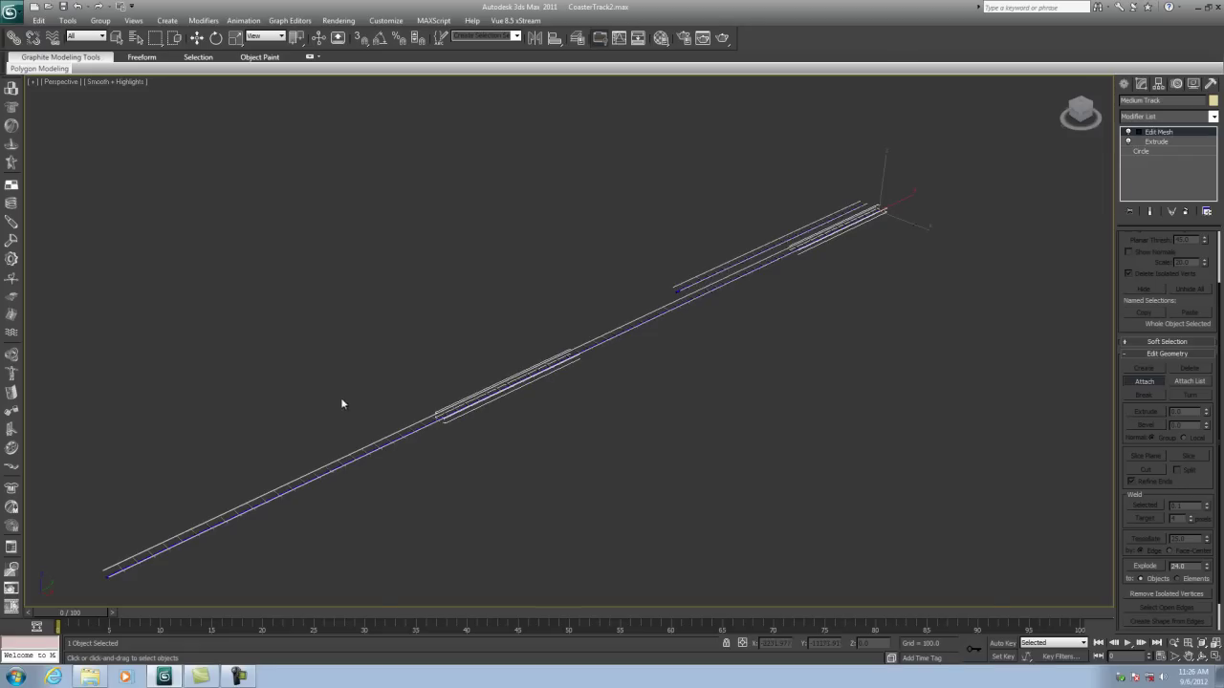
pyautogui.click(369, 447)
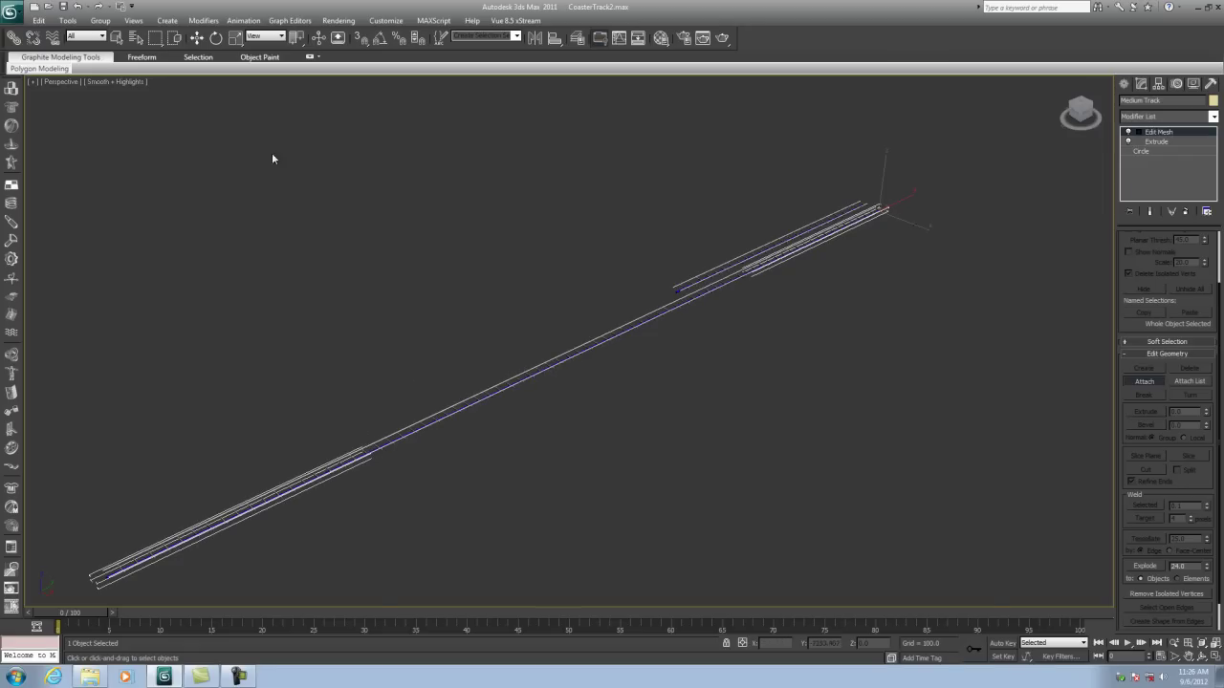
pyautogui.click(197, 38)
pyautogui.click(693, 271)
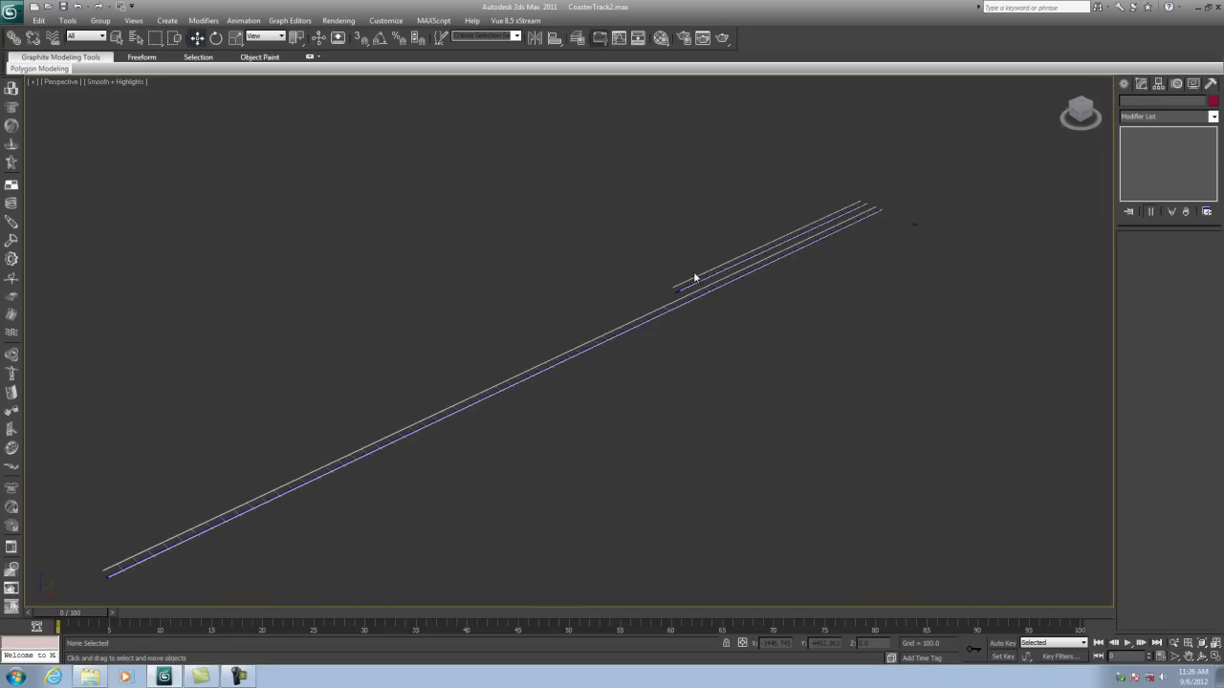
# Clone Short Track along X past Medium Track as an independent copy named Long Track
pyautogui.click(705, 277)
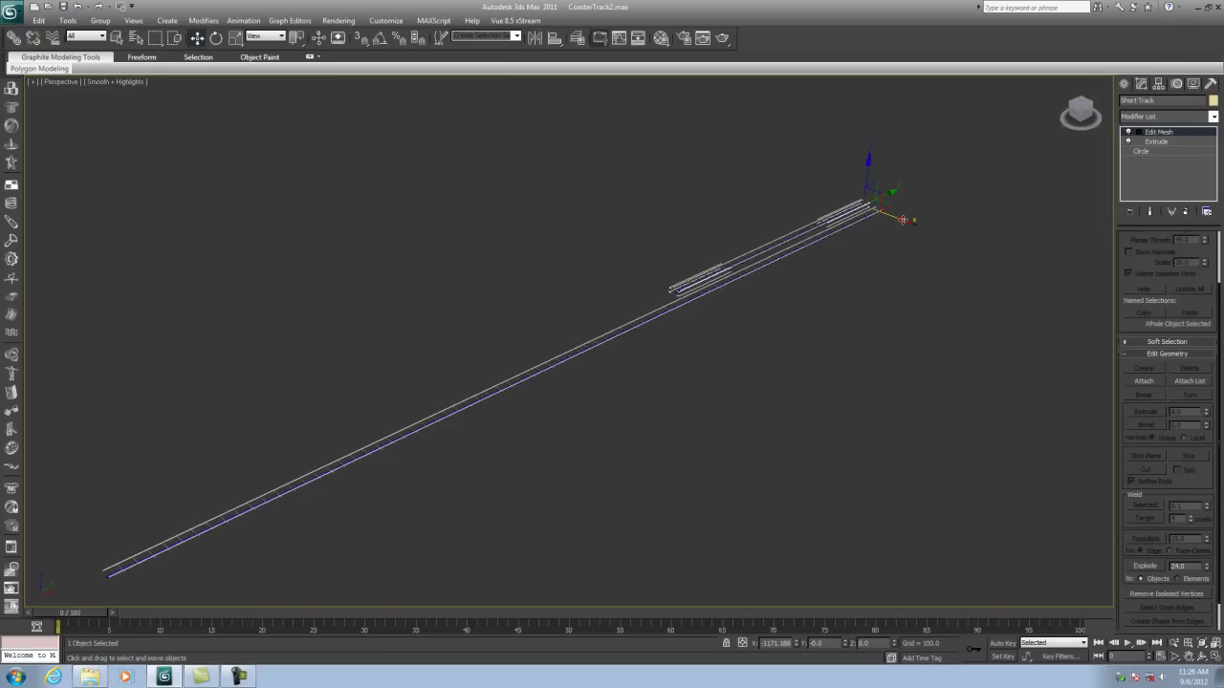
pyautogui.click(812, 240)
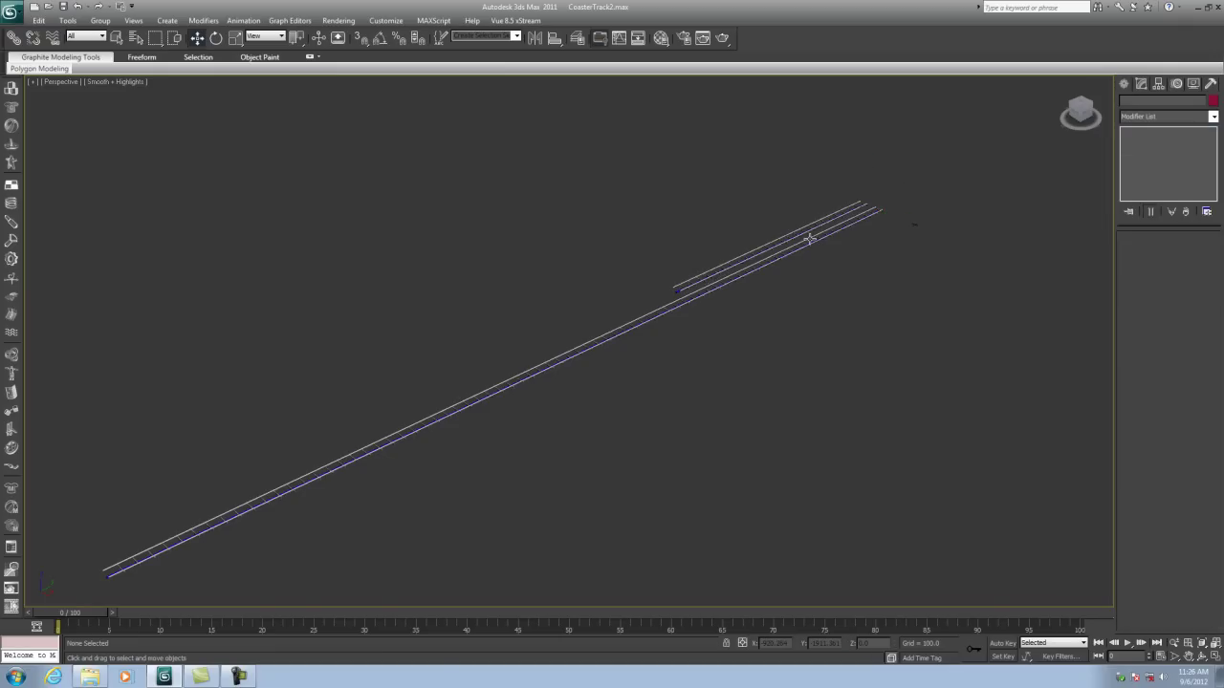
pyautogui.click(825, 225)
pyautogui.click(839, 211)
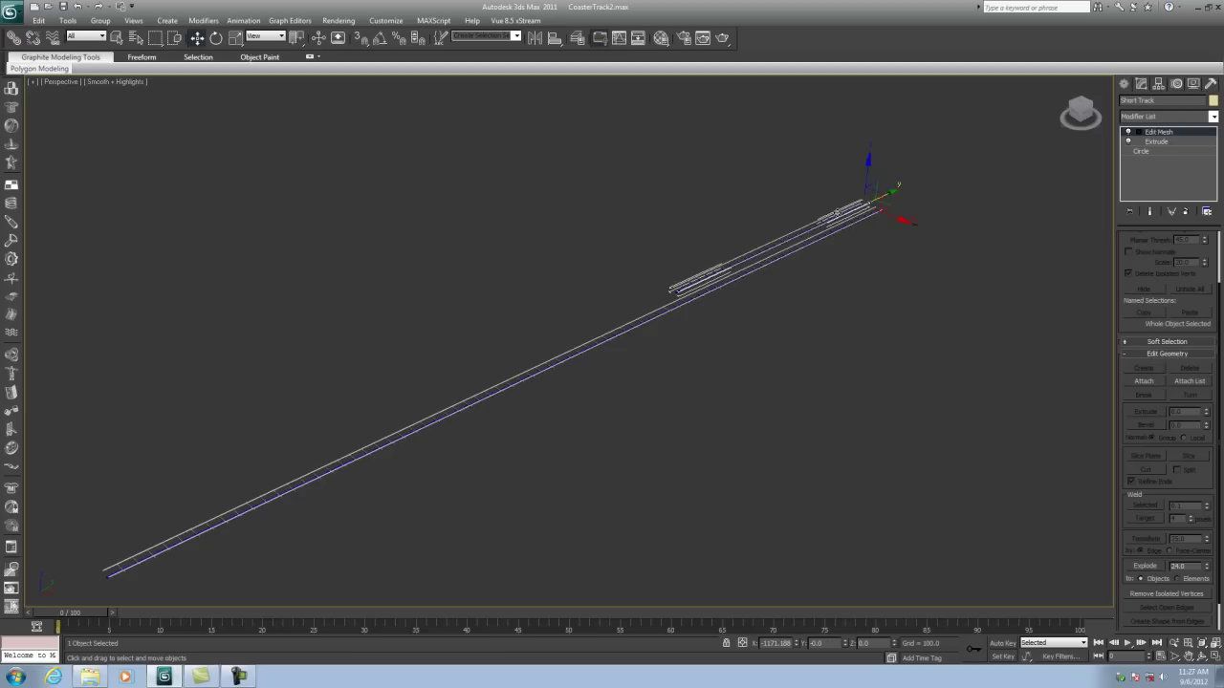
pyautogui.keyDown('shift'); pyautogui.moveTo(896, 219); pyautogui.dragTo(927, 246); pyautogui.keyUp('shift')
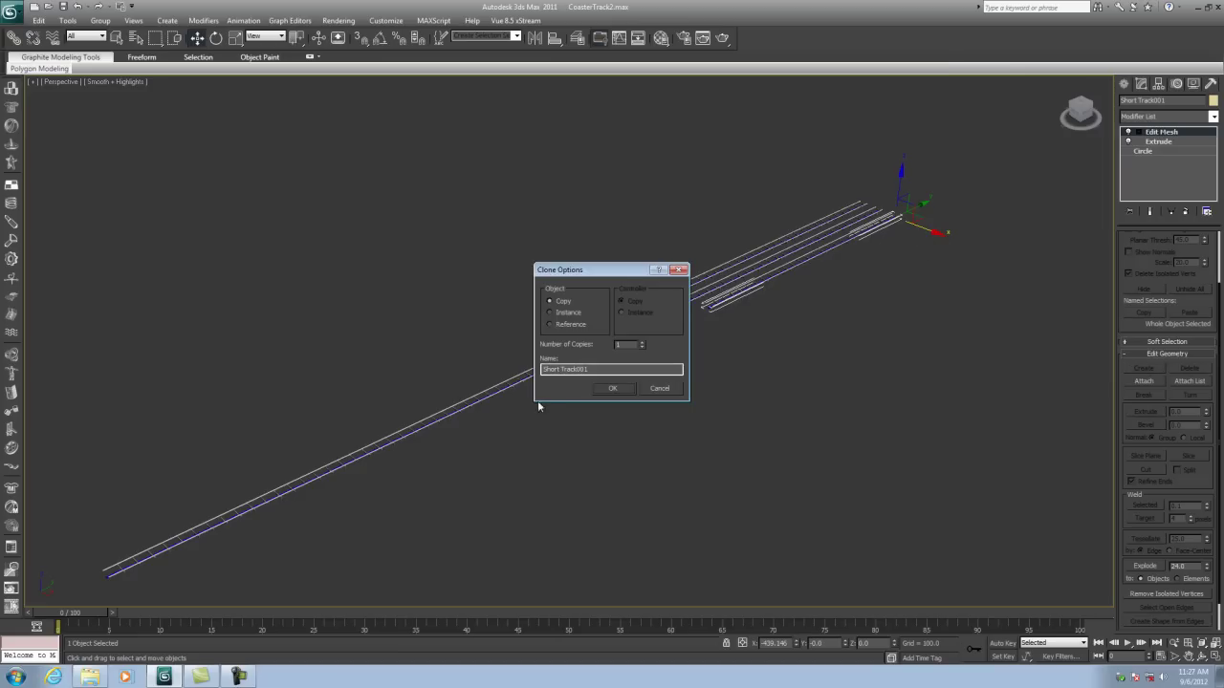
pyautogui.moveTo(595, 368); pyautogui.dragTo(517, 373)
pyautogui.write('Le')
pyautogui.write('ng Track')
pyautogui.click(613, 388)
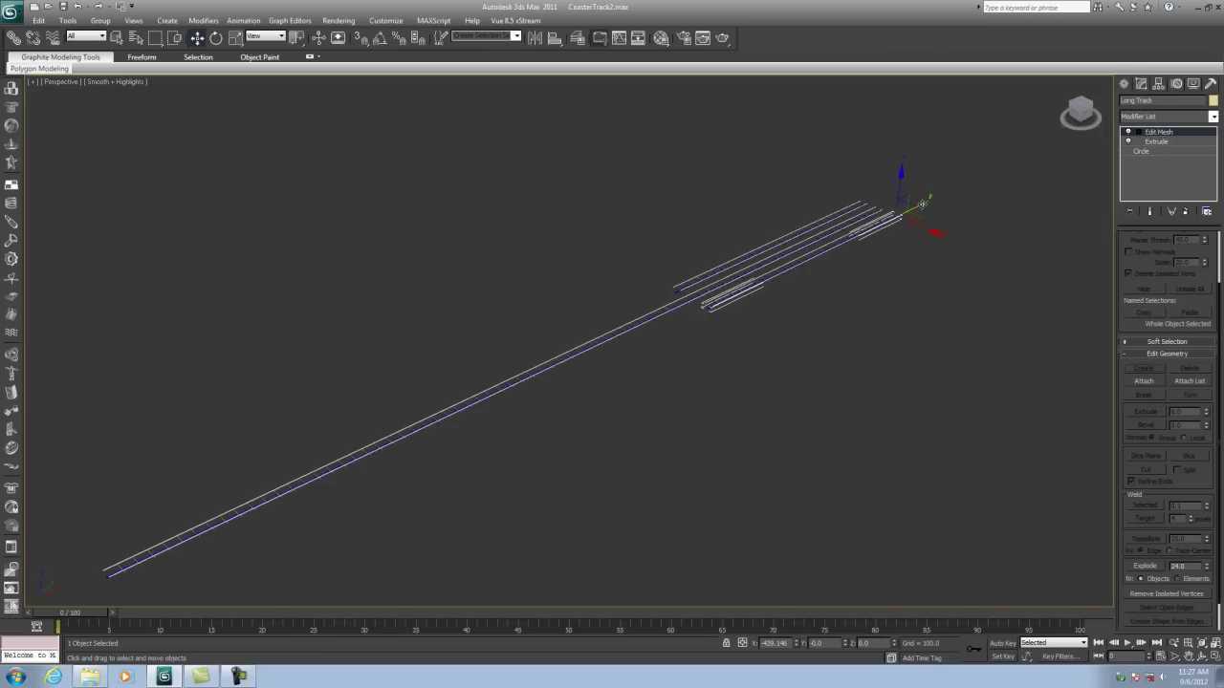
# Clone Long Track end to end along its length, making 5 copies that extend the track
pyautogui.scroll(5, 901, 252)
pyautogui.scroll(-5, 901, 251)
pyautogui.moveTo(1034, 198)
pyautogui.mouseDown()
pyautogui.moveTo(618, 284)
pyautogui.moveTo(554, 309)
pyautogui.moveTo(601, 284)
pyautogui.mouseUp()
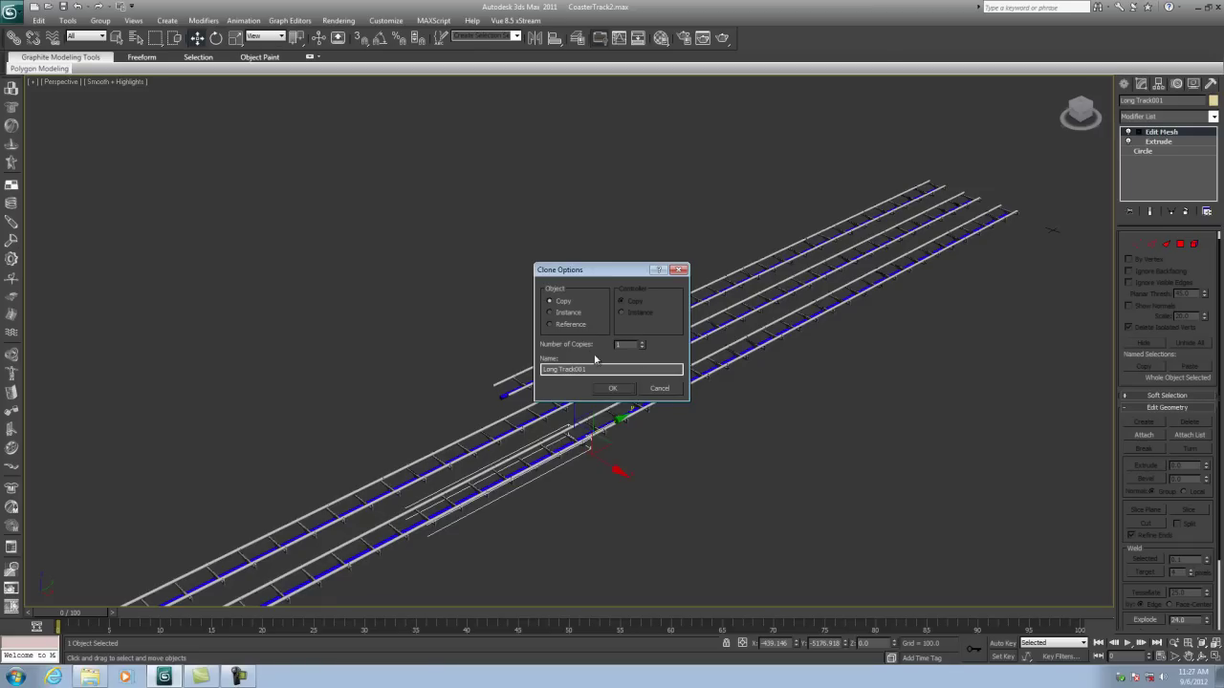
pyautogui.doubleClick(631, 344)
pyautogui.click(615, 390)
# Attach the end-to-end copies to Long Track so it forms a single mesh object
pyautogui.scroll(-5, 736, 442)
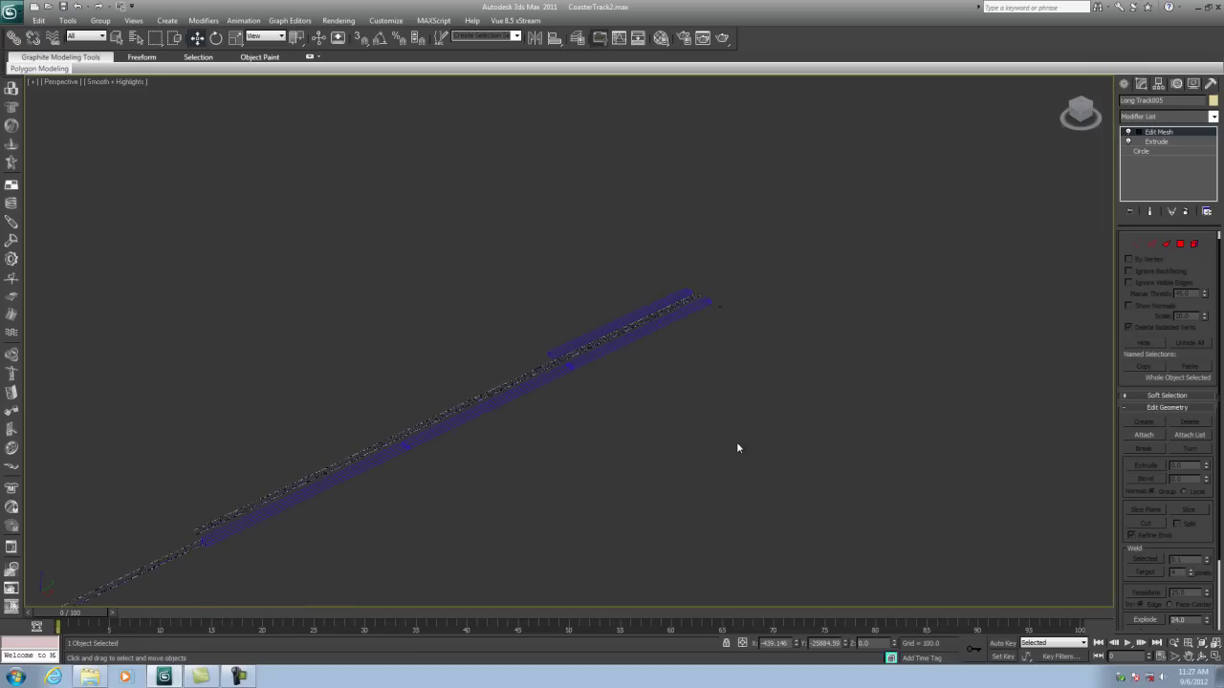
pyautogui.moveTo(552, 455); pyautogui.dragTo(817, 307, button='middle')
pyautogui.scroll(-3, 775, 340)
pyautogui.click(844, 248)
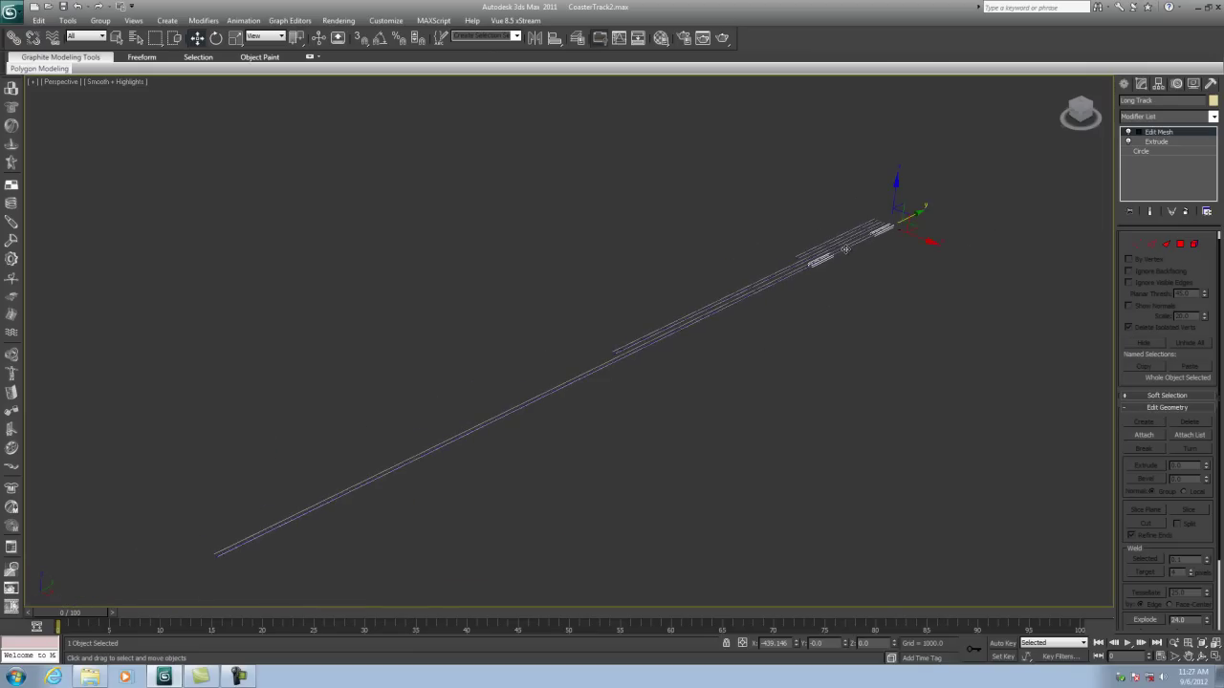
pyautogui.click(1153, 436)
pyautogui.scroll(3, 832, 292)
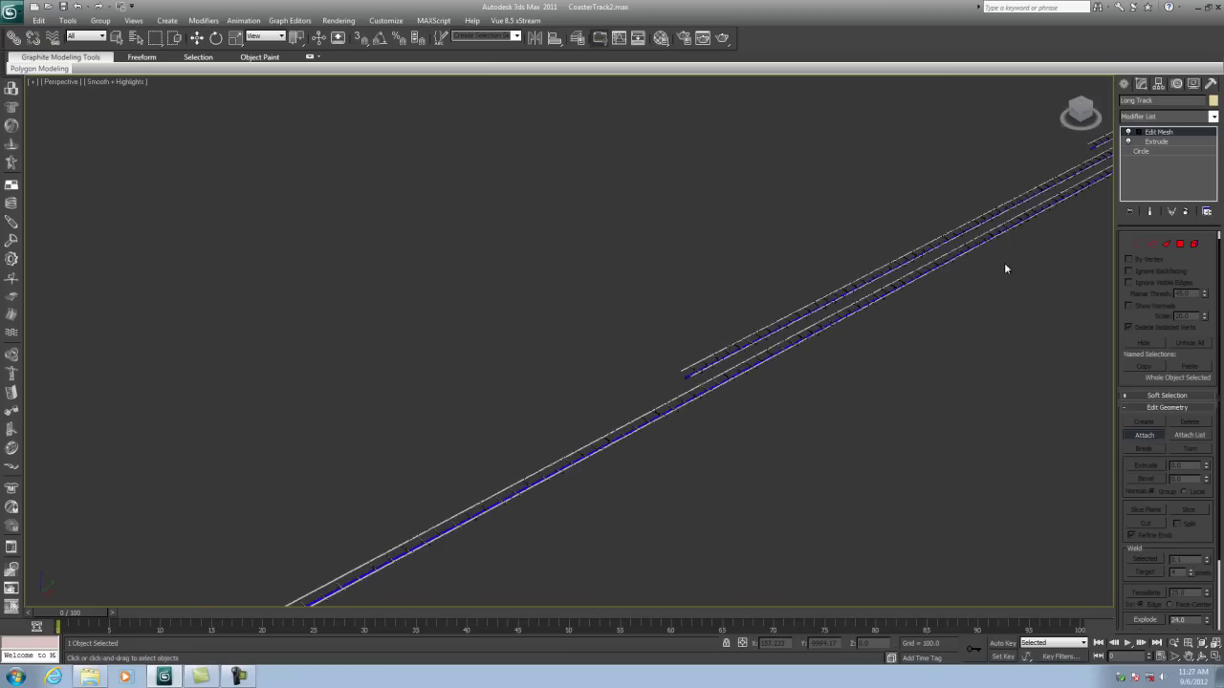
pyautogui.scroll(-3, 887, 305)
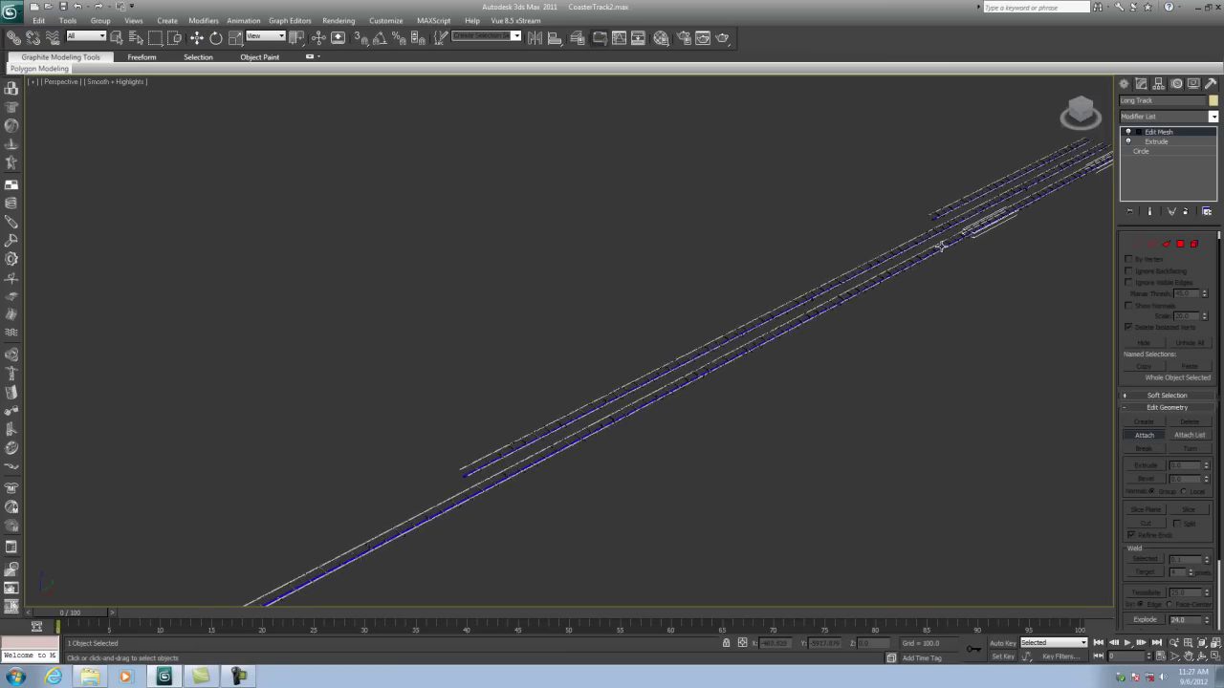
pyautogui.click(940, 249)
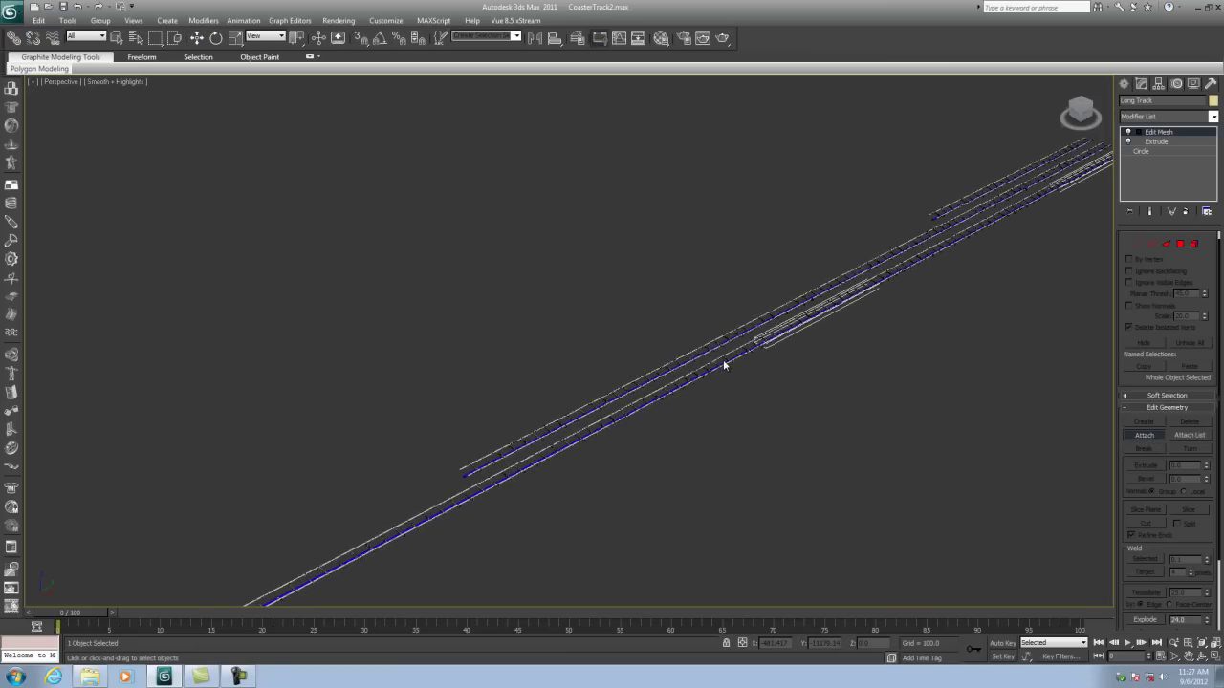
pyautogui.keyDown('alt'); pyautogui.moveTo(723, 356); pyautogui.dragTo(936, 273, button='middle'); pyautogui.keyUp('alt')
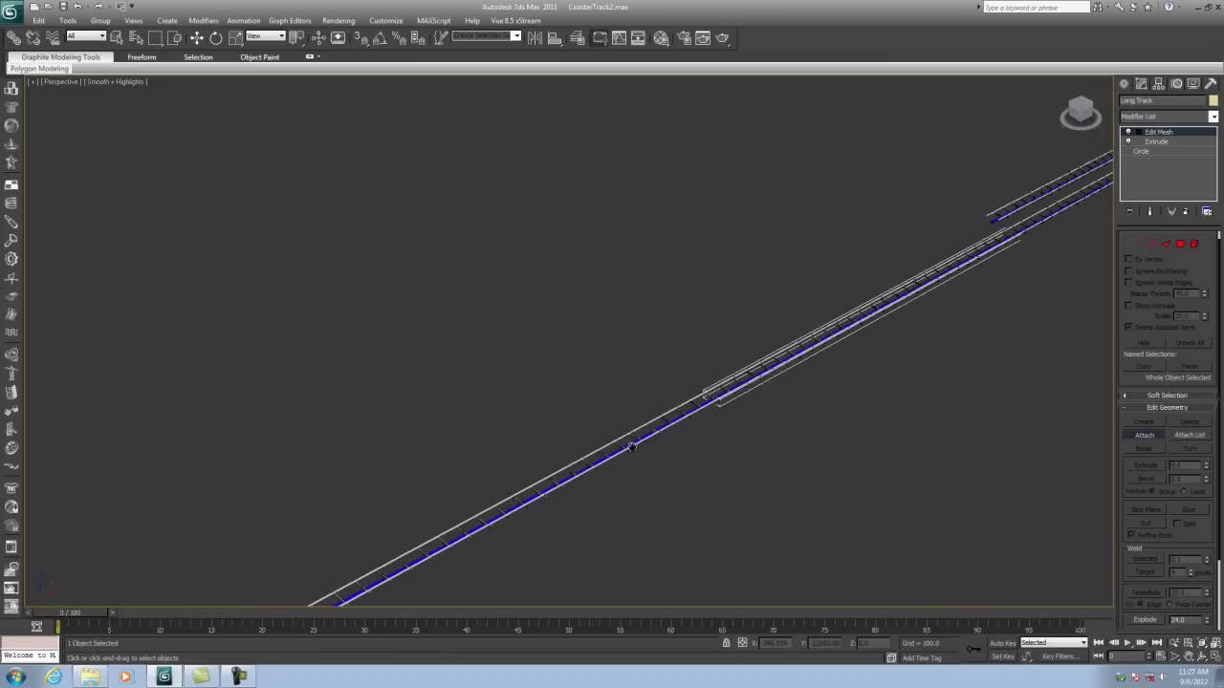
pyautogui.keyDown('alt'); pyautogui.moveTo(634, 445); pyautogui.dragTo(766, 363, button='middle'); pyautogui.keyUp('alt')
pyautogui.click(832, 267)
pyautogui.click(487, 424)
pyautogui.scroll(-5, 585, 439)
pyautogui.moveTo(886, 287); pyautogui.dragTo(648, 422, button='middle')
pyautogui.scroll(-3, 836, 311)
pyautogui.moveTo(835, 311); pyautogui.dragTo(820, 332, button='middle')
pyautogui.click(197, 38)
# Examine the short, medium and long tracks side by side and compare their lengths
pyautogui.click(718, 240)
pyautogui.moveTo(793, 290); pyautogui.dragTo(742, 341, button='middle')
pyautogui.scroll(3, 768, 313)
pyautogui.scroll(5, 742, 341)
pyautogui.moveTo(872, 342); pyautogui.dragTo(556, 358, button='middle')
pyautogui.scroll(-1, 557, 359)
pyautogui.moveTo(762, 338); pyautogui.dragTo(728, 358, button='middle')
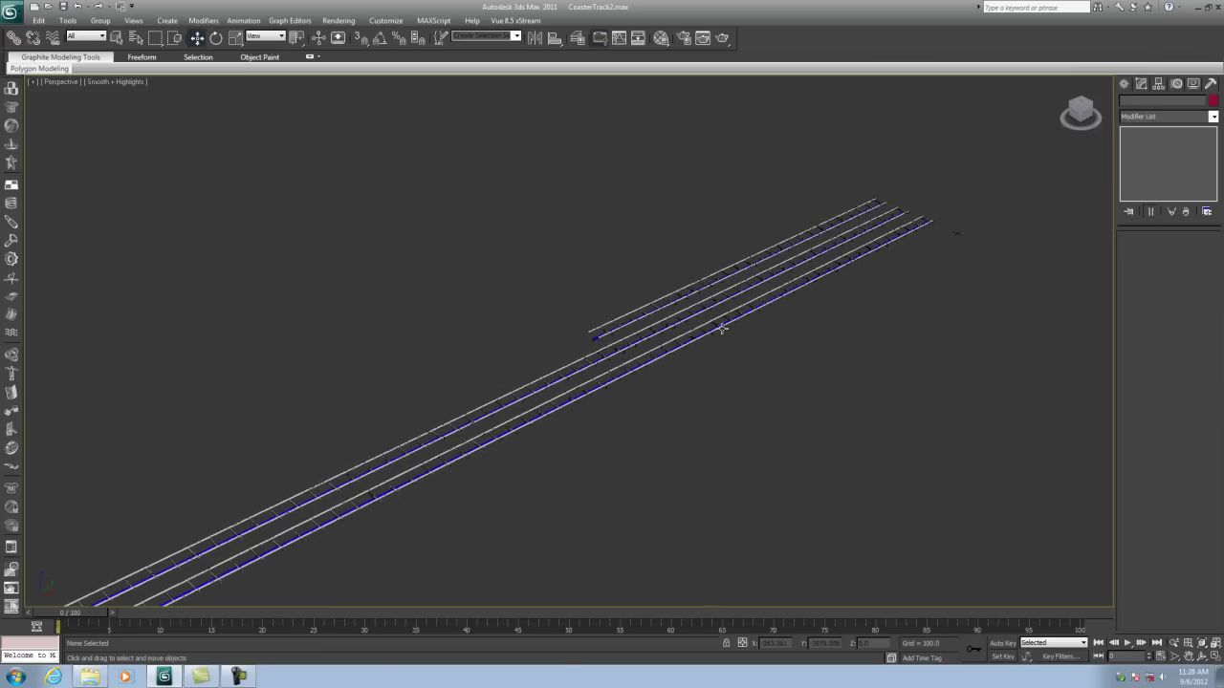
pyautogui.moveTo(682, 379); pyautogui.dragTo(741, 311, button='middle')
pyautogui.scroll(3, 741, 311)
pyautogui.moveTo(847, 271); pyautogui.dragTo(694, 361, button='middle')
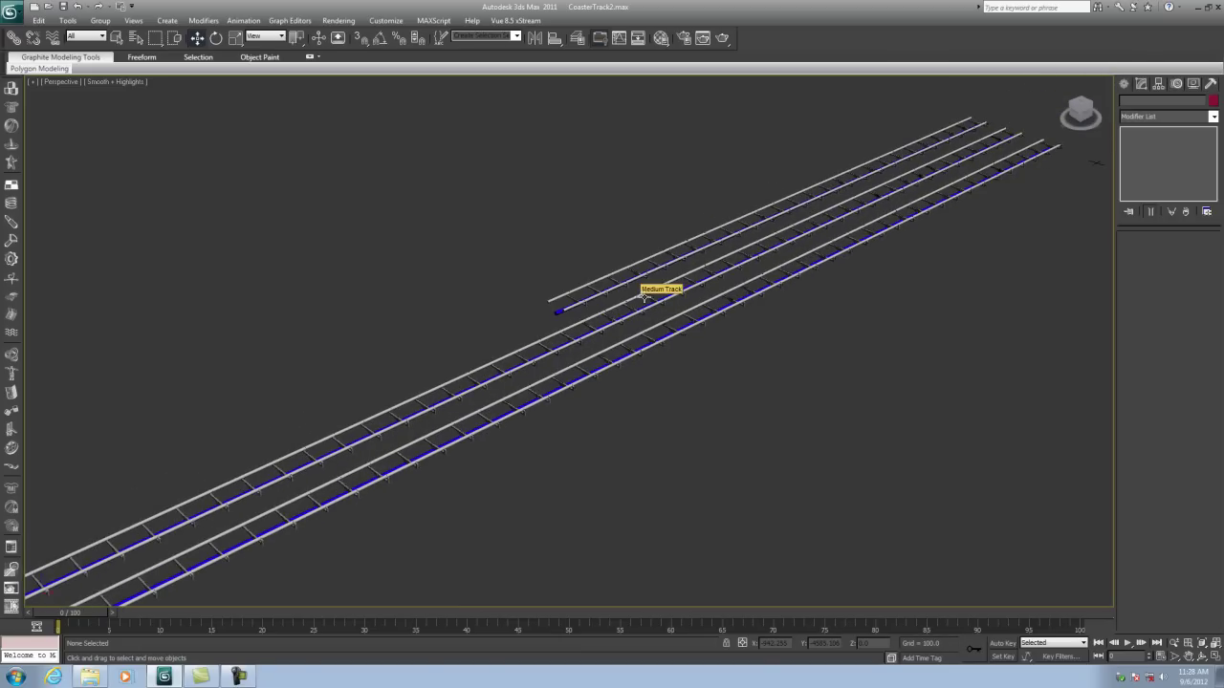
pyautogui.moveTo(787, 300); pyautogui.dragTo(748, 365, button='middle')
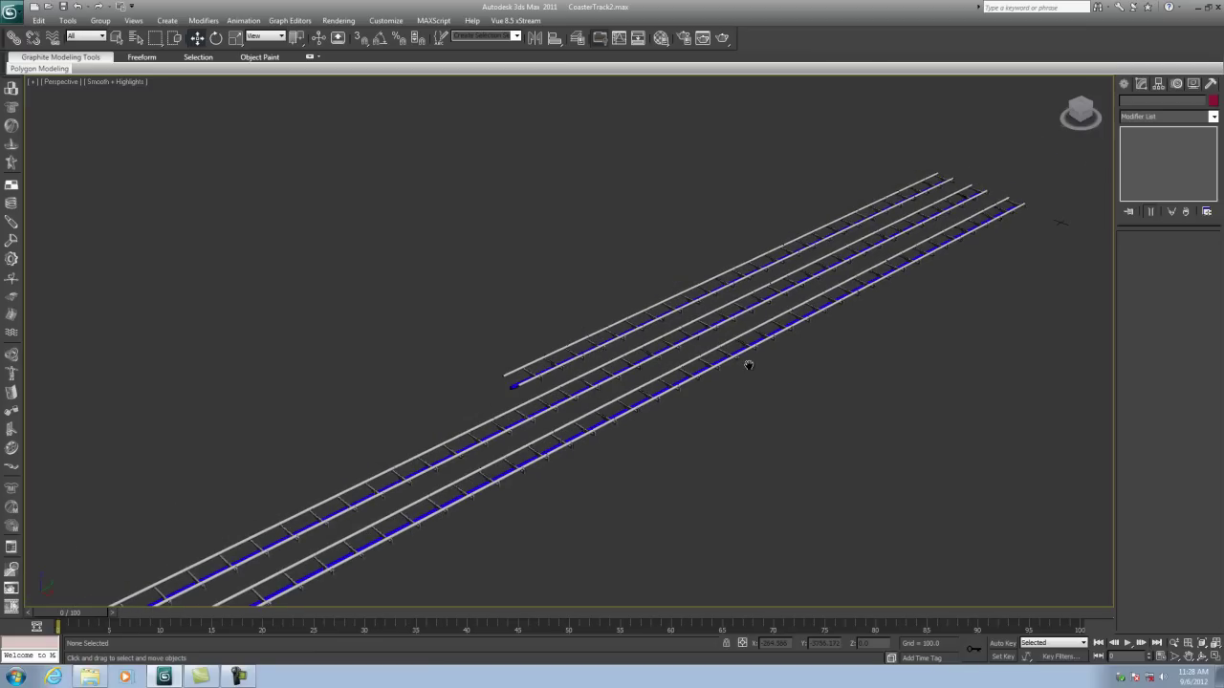
# Hide Medium Track and Long Track, leaving only Short Track in the view
pyautogui.moveTo(732, 388); pyautogui.dragTo(676, 333)
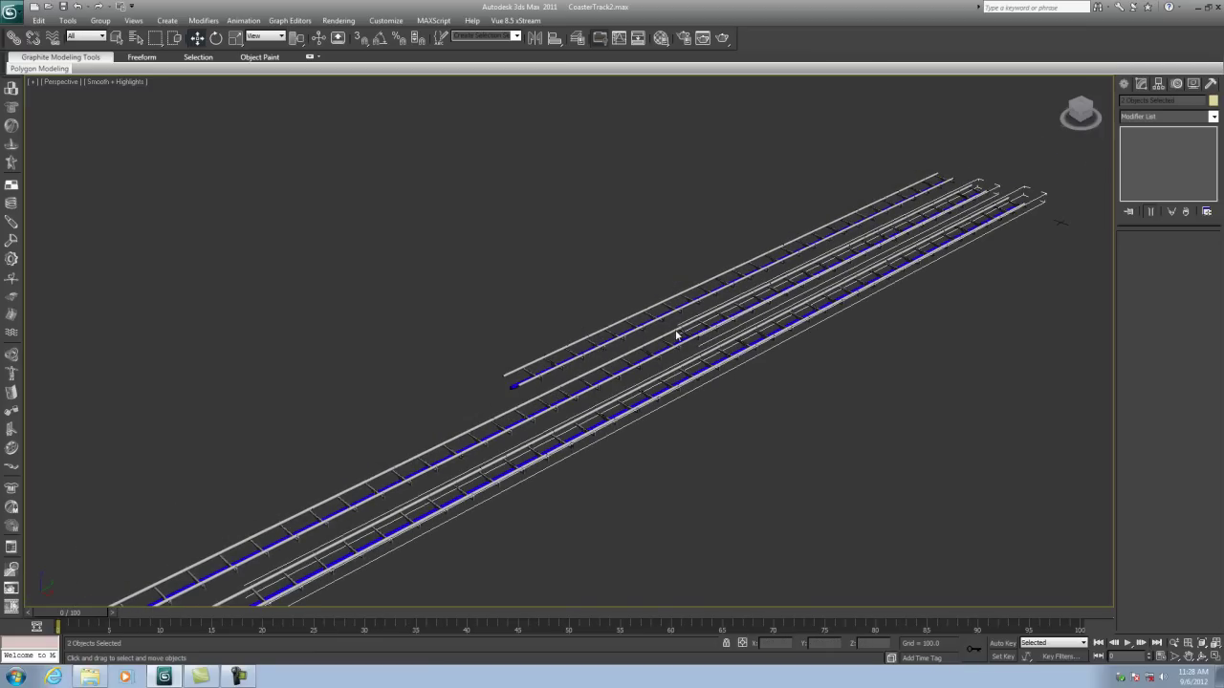
pyautogui.rightClick(703, 340)
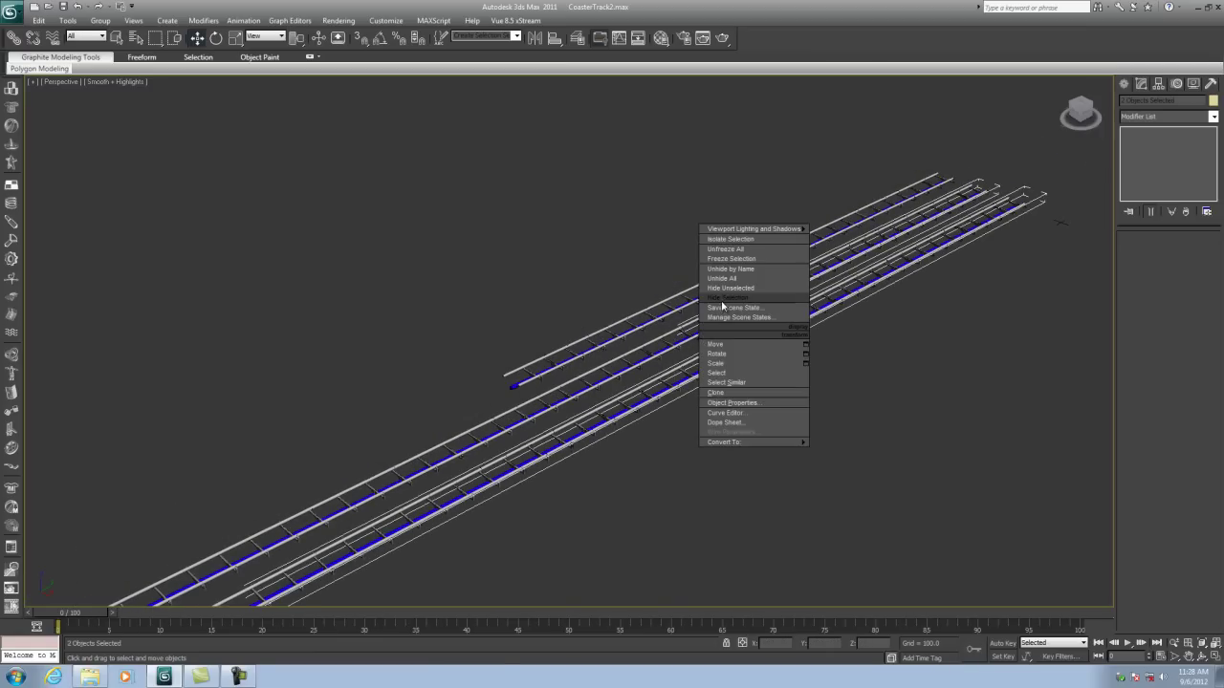
pyautogui.click(727, 297)
pyautogui.scroll(5, 688, 353)
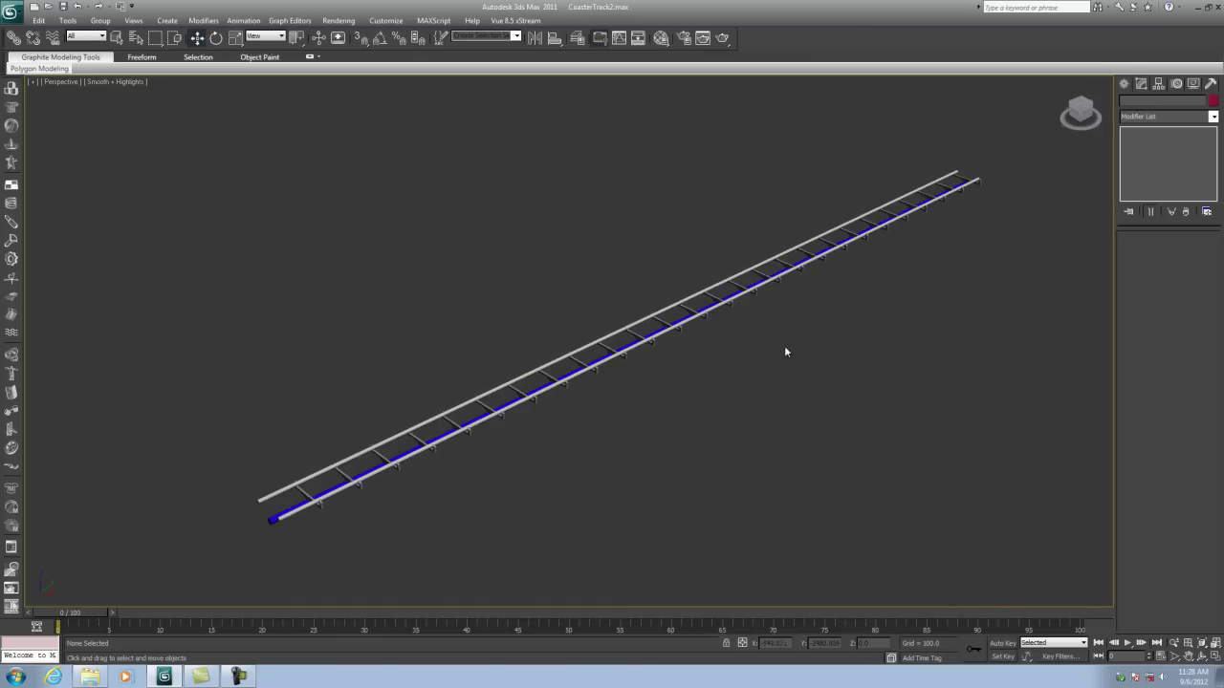
# Switch from the Perspective view to a maximized Left view showing Short Track from the side
pyautogui.moveTo(787, 364); pyautogui.dragTo(733, 383, button='middle')
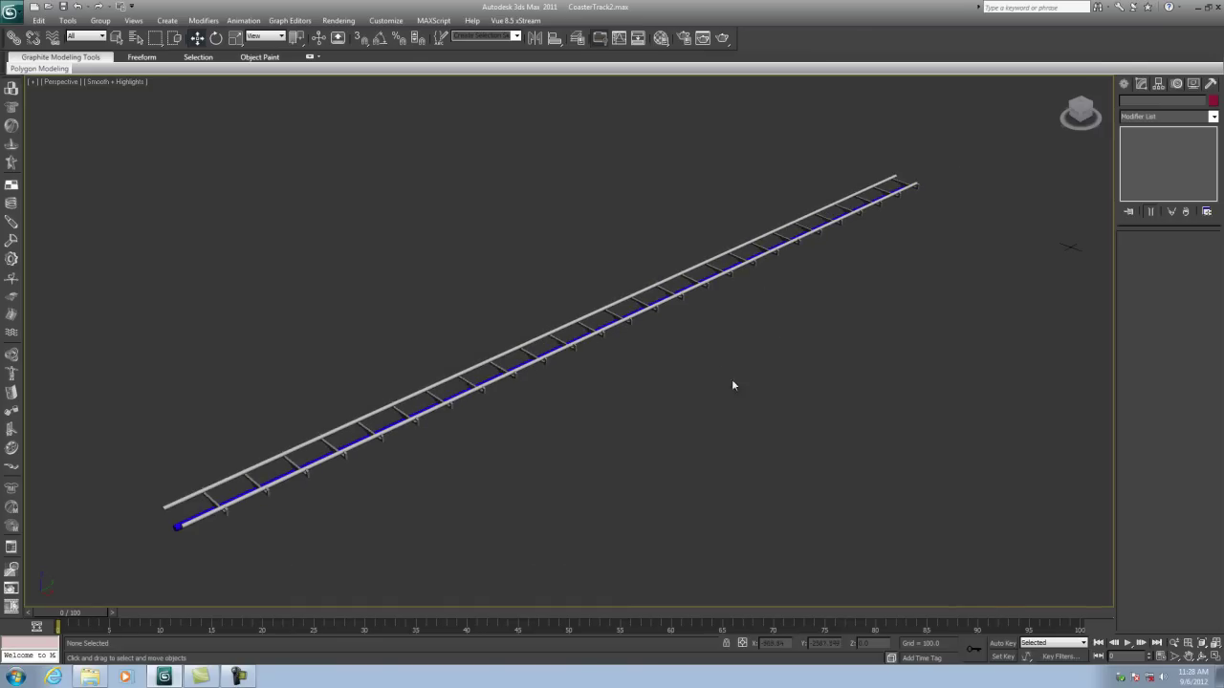
pyautogui.click(1215, 657)
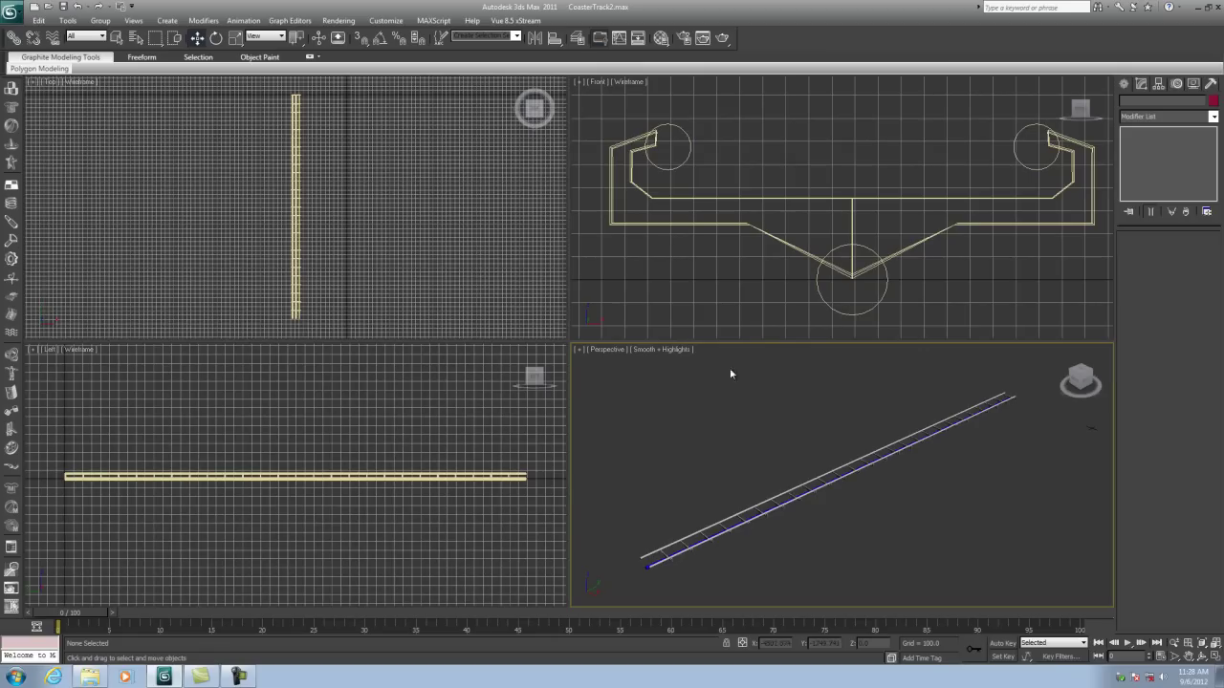
pyautogui.click(319, 432)
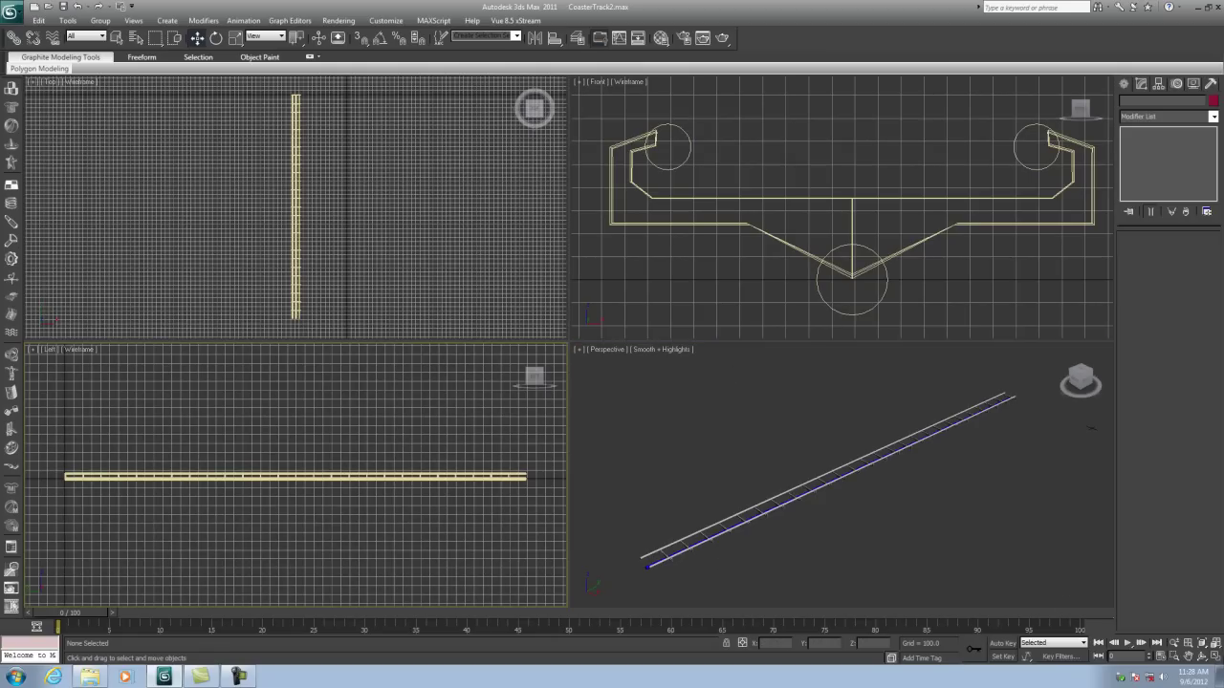
pyautogui.click(1215, 657)
pyautogui.moveTo(752, 342); pyautogui.dragTo(718, 480, button='middle')
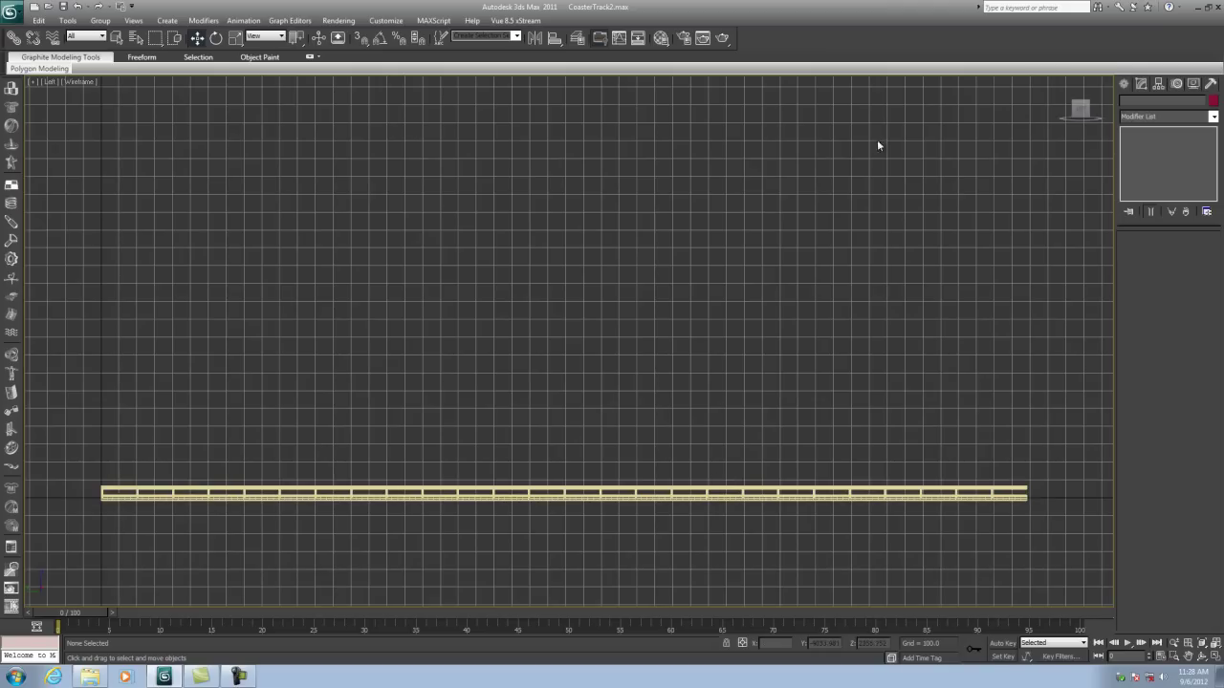
# Draw a four-vertex line spline arching above Short Track from one end to the other, with Bezier curves at the two upper vertices
pyautogui.click(1125, 84)
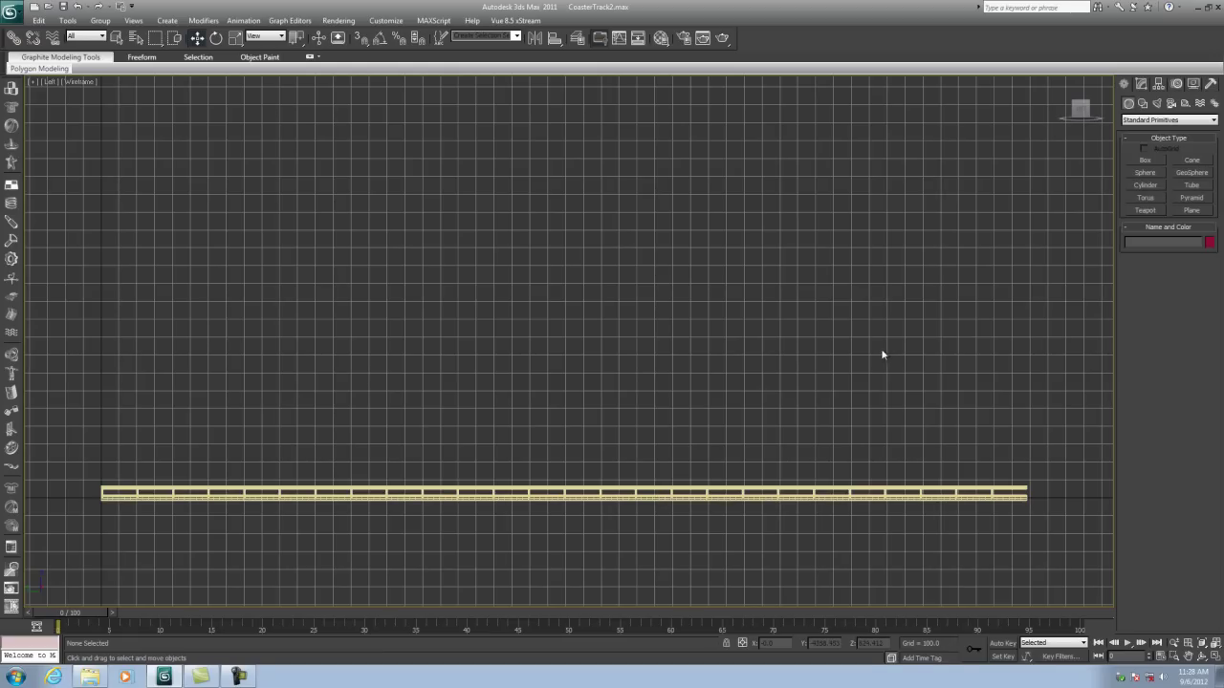
pyautogui.click(1141, 85)
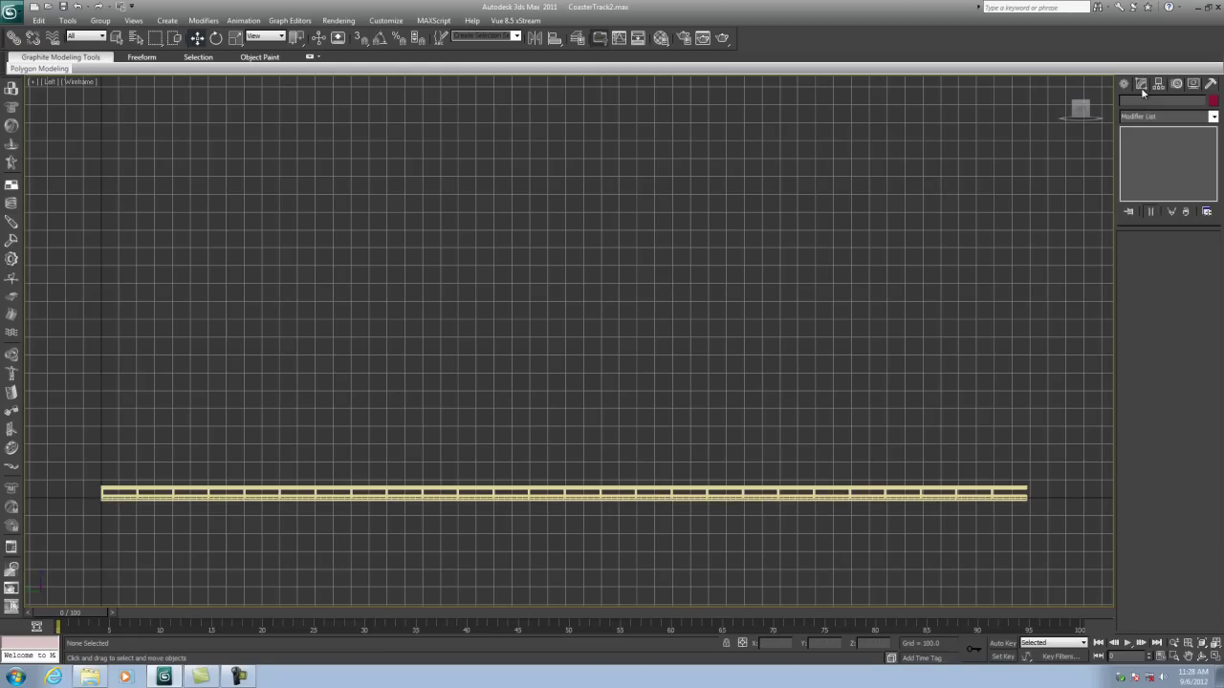
pyautogui.click(1124, 84)
pyautogui.click(1143, 103)
pyautogui.click(1145, 169)
pyautogui.click(107, 466)
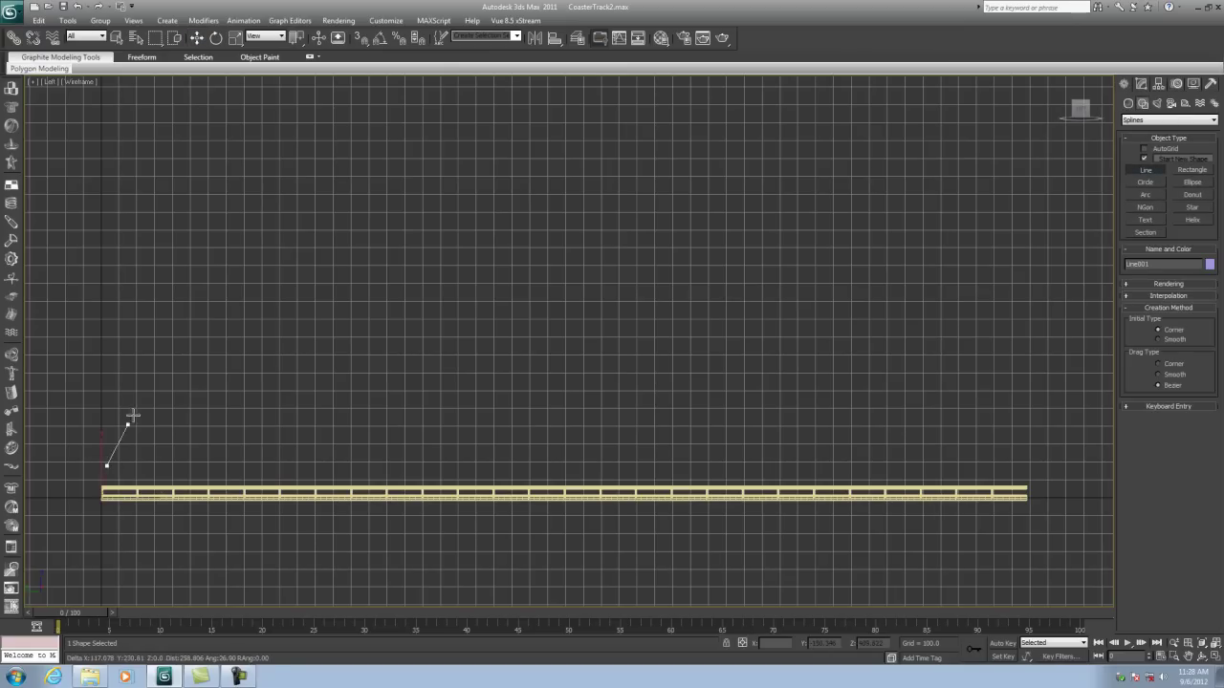
pyautogui.moveTo(465, 237); pyautogui.dragTo(554, 220)
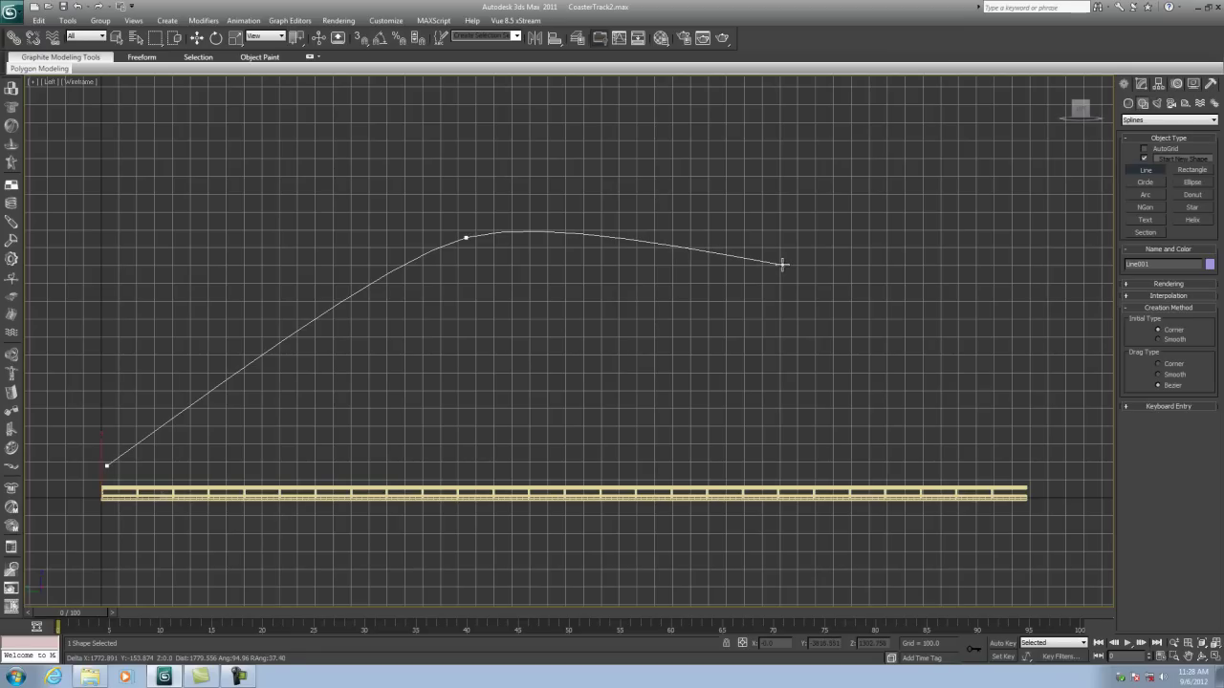
pyautogui.moveTo(783, 265); pyautogui.dragTo(983, 441)
pyautogui.click(1007, 465)
pyautogui.rightClick(1007, 465)
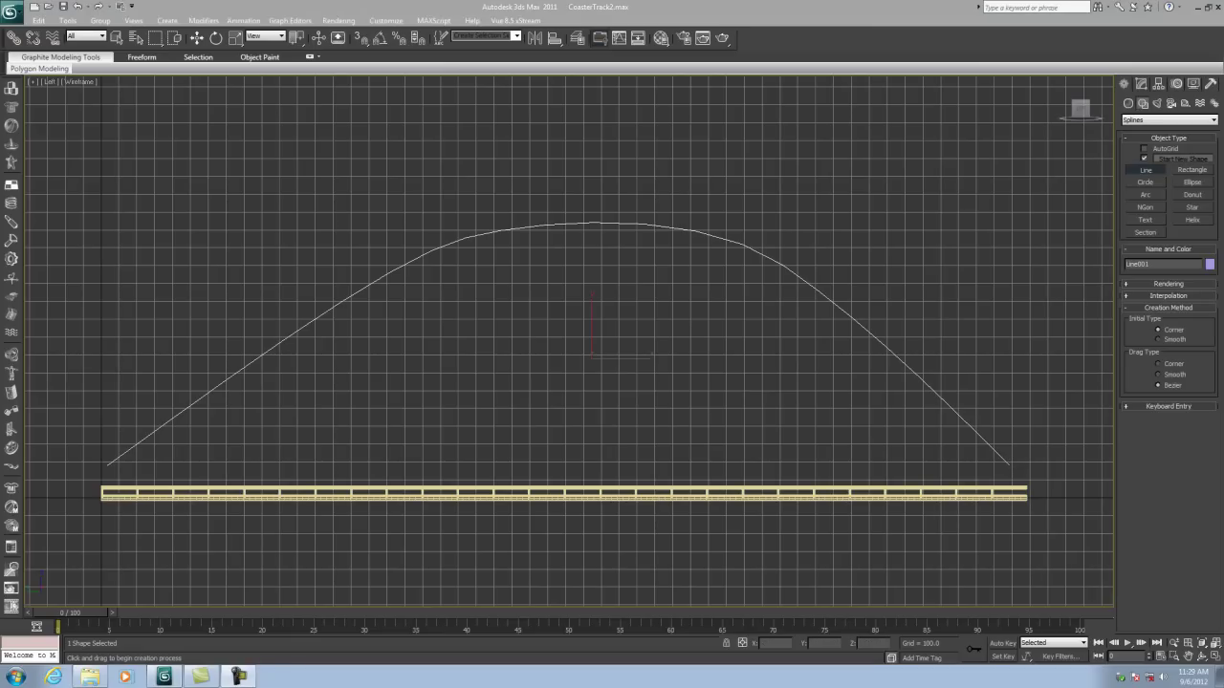
# Inspect the smoothness of the arched spline close up around its crest
pyautogui.moveTo(574, 308)
pyautogui.mouseDown(button='middle')
pyautogui.moveTo(530, 301)
pyautogui.moveTo(573, 316)
pyautogui.mouseUp(button='middle')
pyautogui.scroll(-2, 530, 301)
pyautogui.scroll(2, 542, 302)
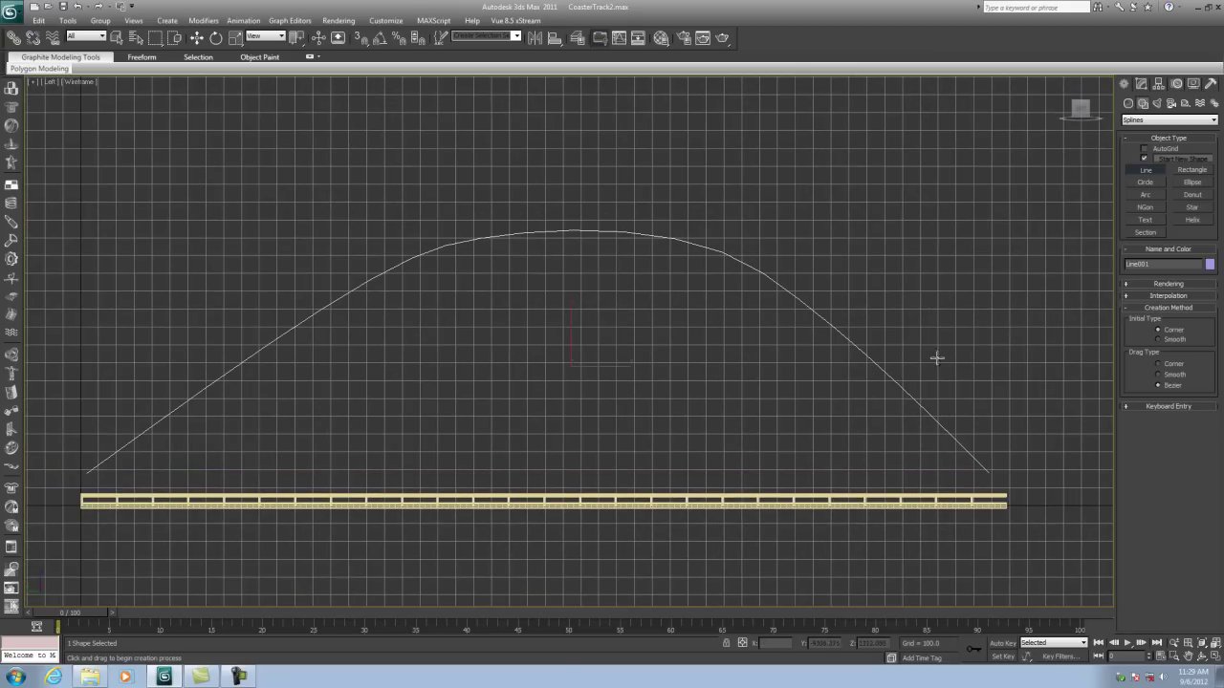
pyautogui.moveTo(617, 302); pyautogui.dragTo(625, 328, button='middle')
pyautogui.scroll(8, 625, 328)
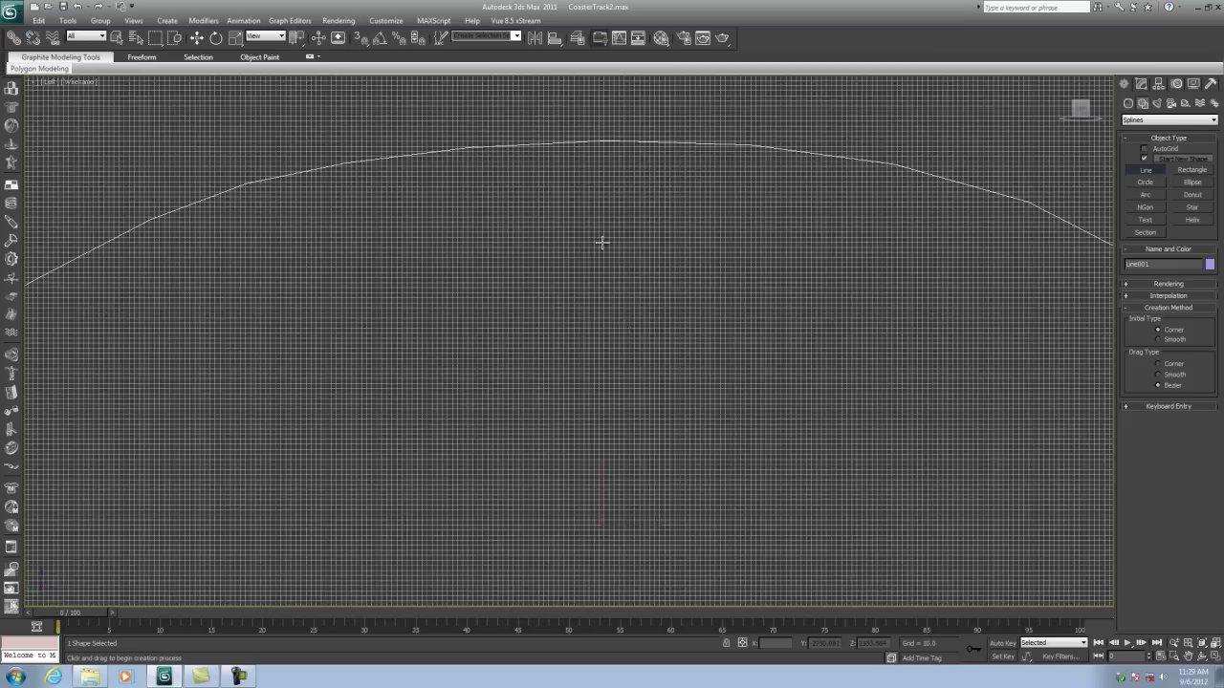
pyautogui.scroll(-2, 617, 445)
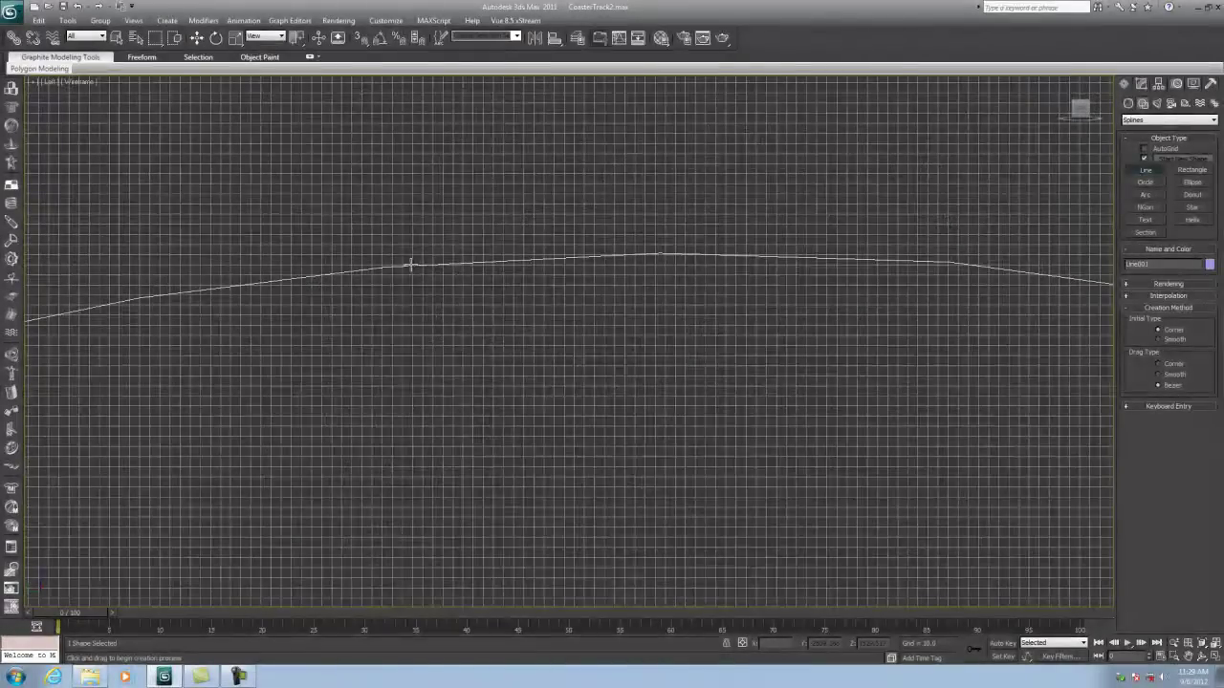
pyautogui.scroll(3, 953, 334)
pyautogui.scroll(-5, 928, 331)
pyautogui.scroll(2, 828, 363)
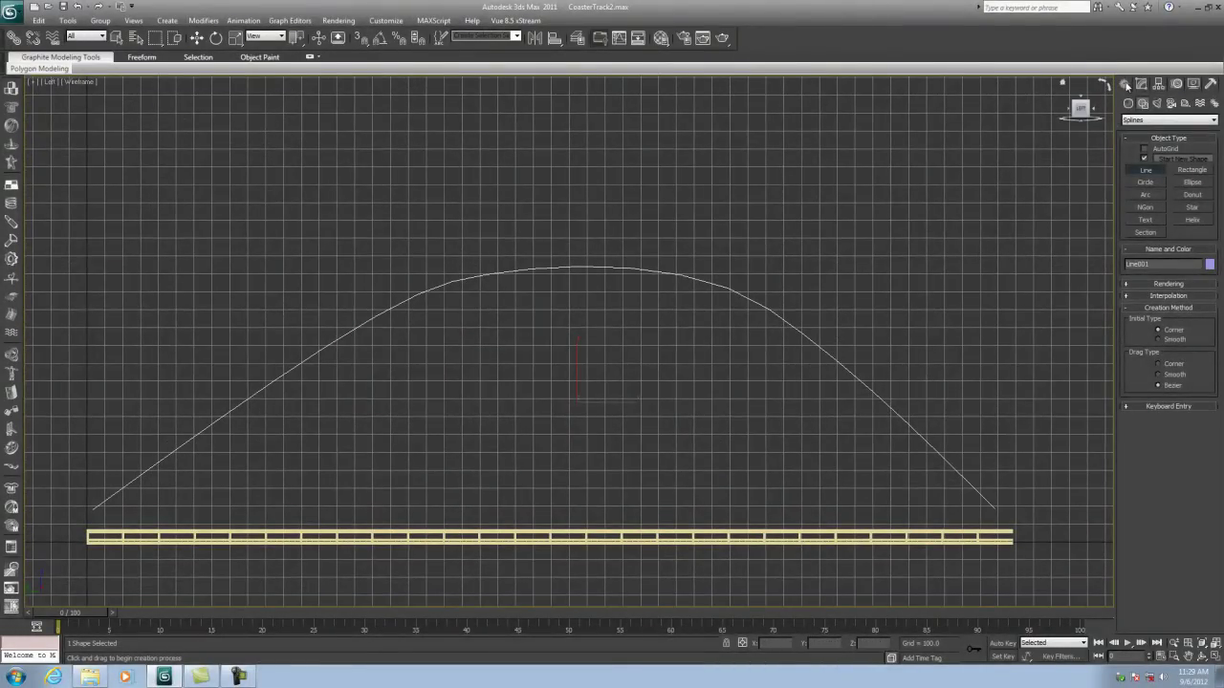
# Set the arched spline's interpolation steps to 8 and slightly lengthen the Bezier handles of its third vertex
pyautogui.click(1141, 84)
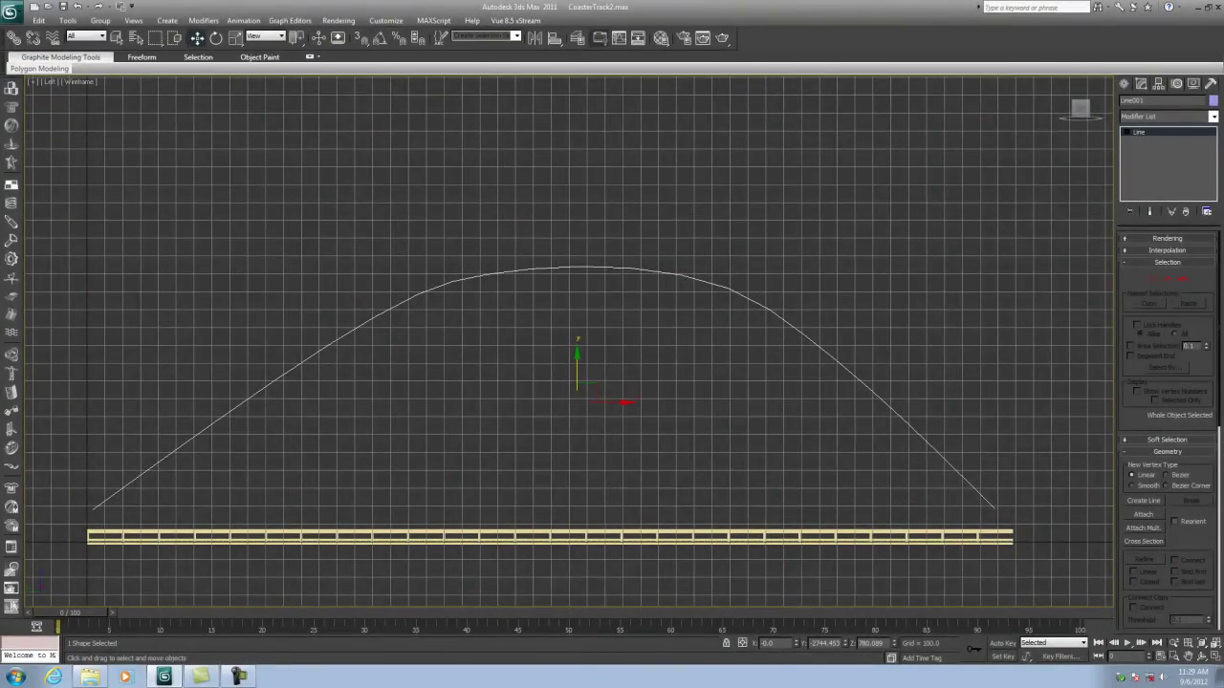
pyautogui.click(1125, 250)
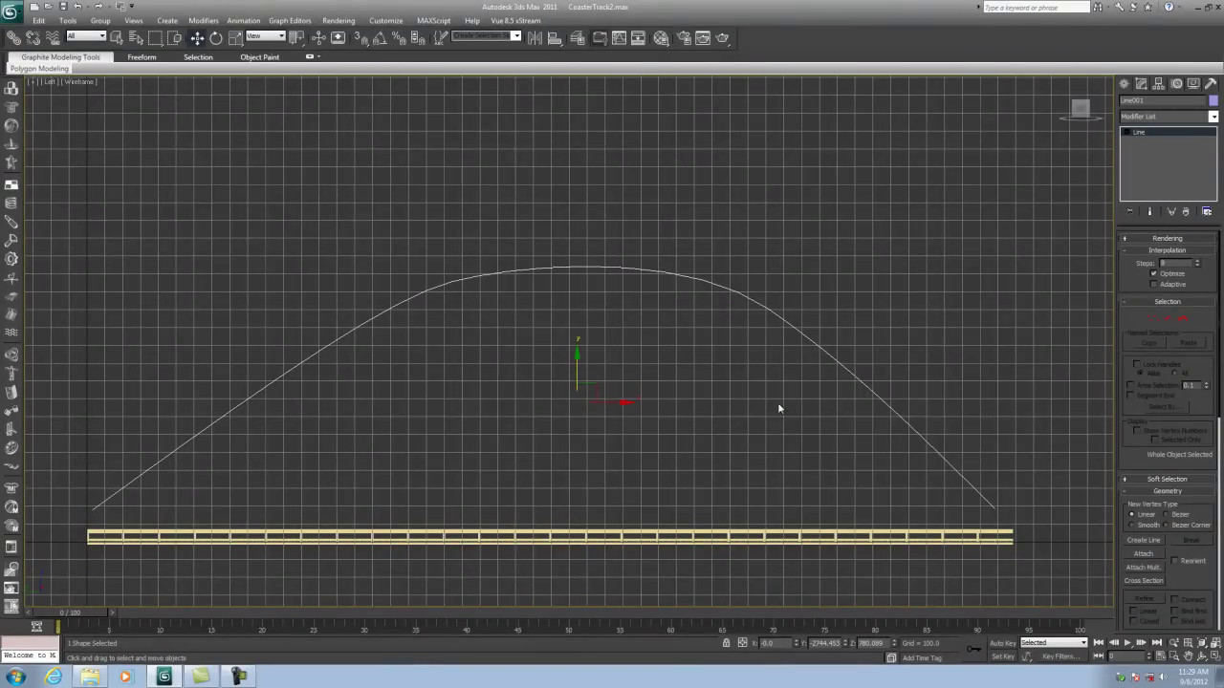
pyautogui.click(1152, 317)
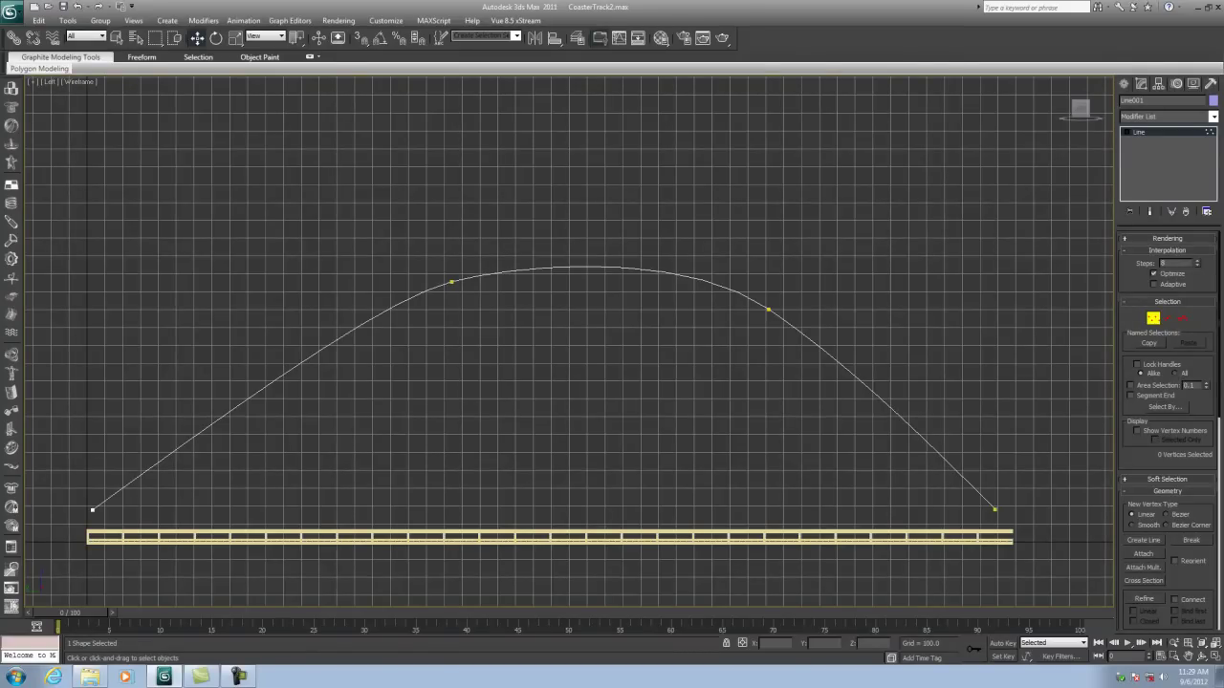
pyautogui.click(768, 309)
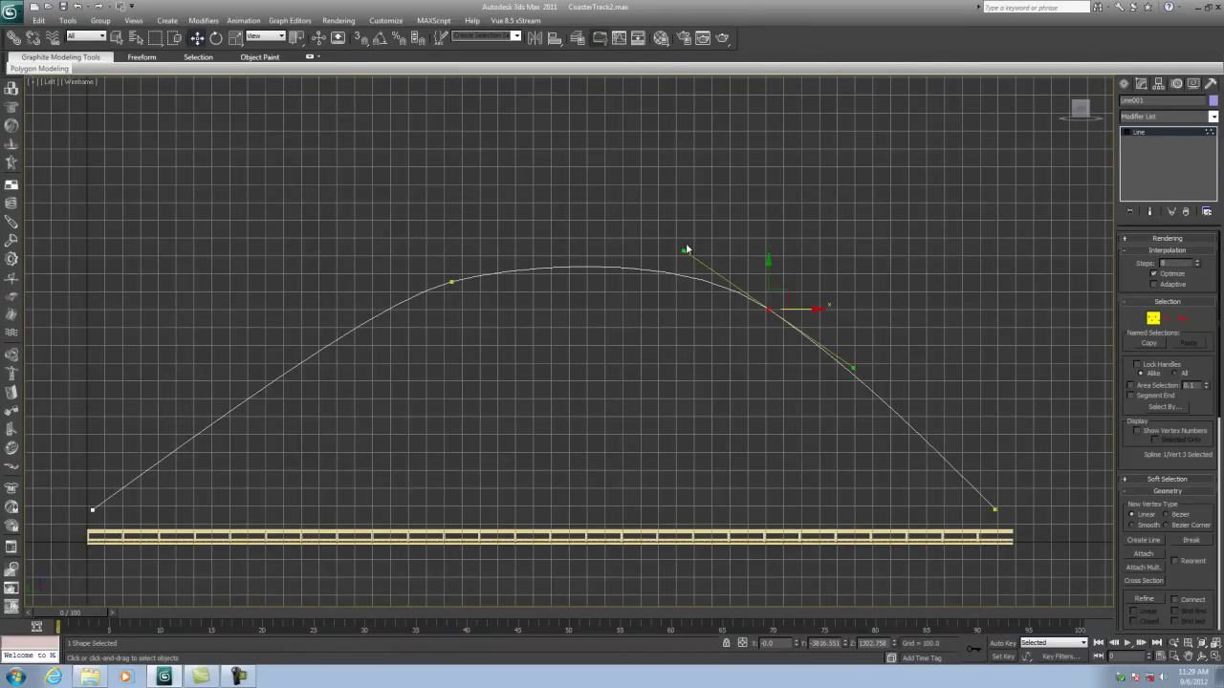
pyautogui.moveTo(683, 251); pyautogui.dragTo(675, 251)
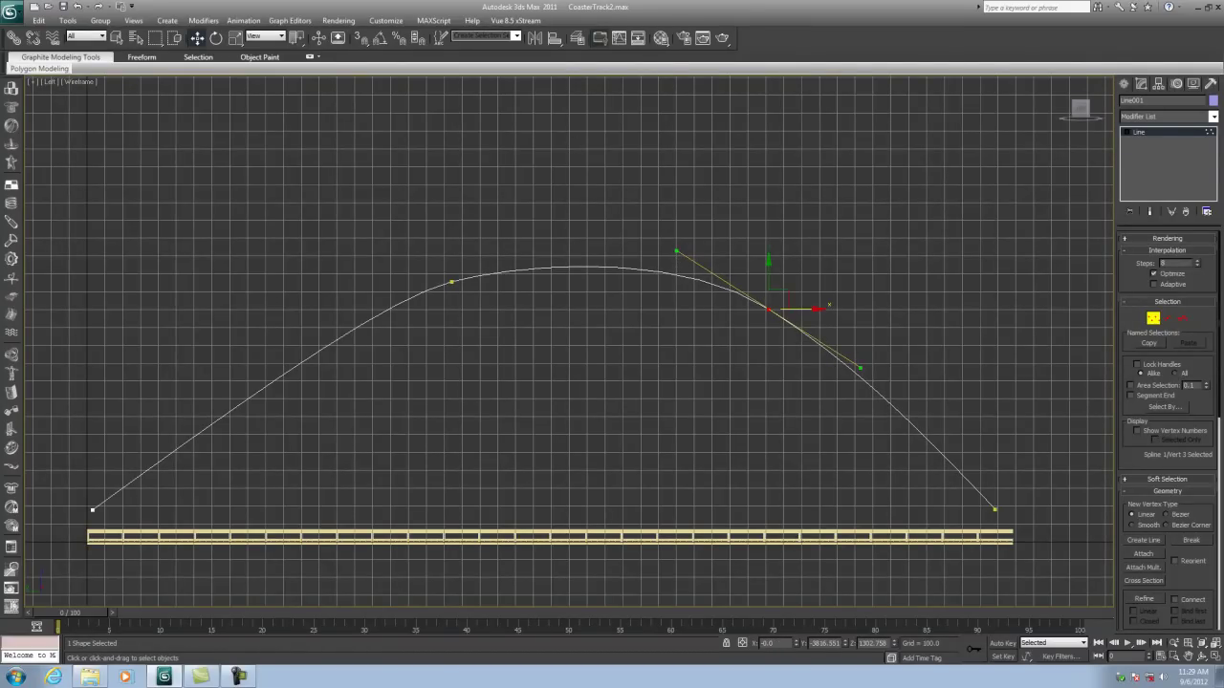
pyautogui.click(1153, 317)
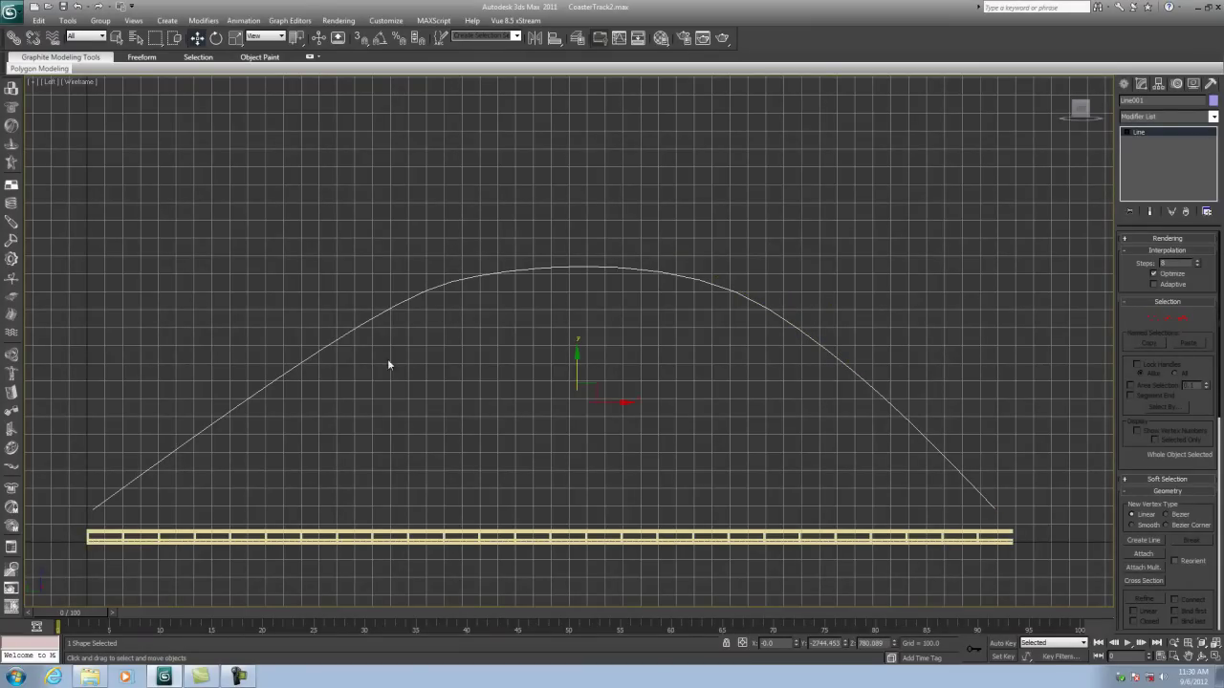
# Apply a PathDeform (WSM) modifier to Short Track, pick the arched line as its path and move the track to the path
pyautogui.click(524, 533)
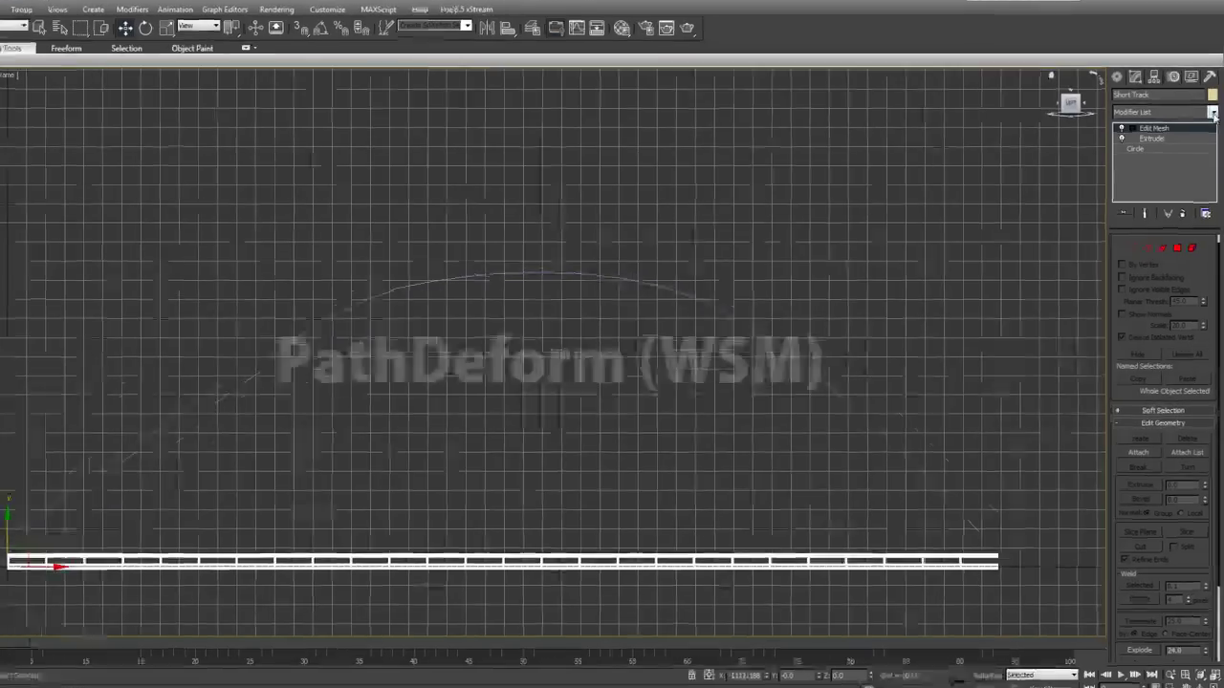
pyautogui.click(1212, 115)
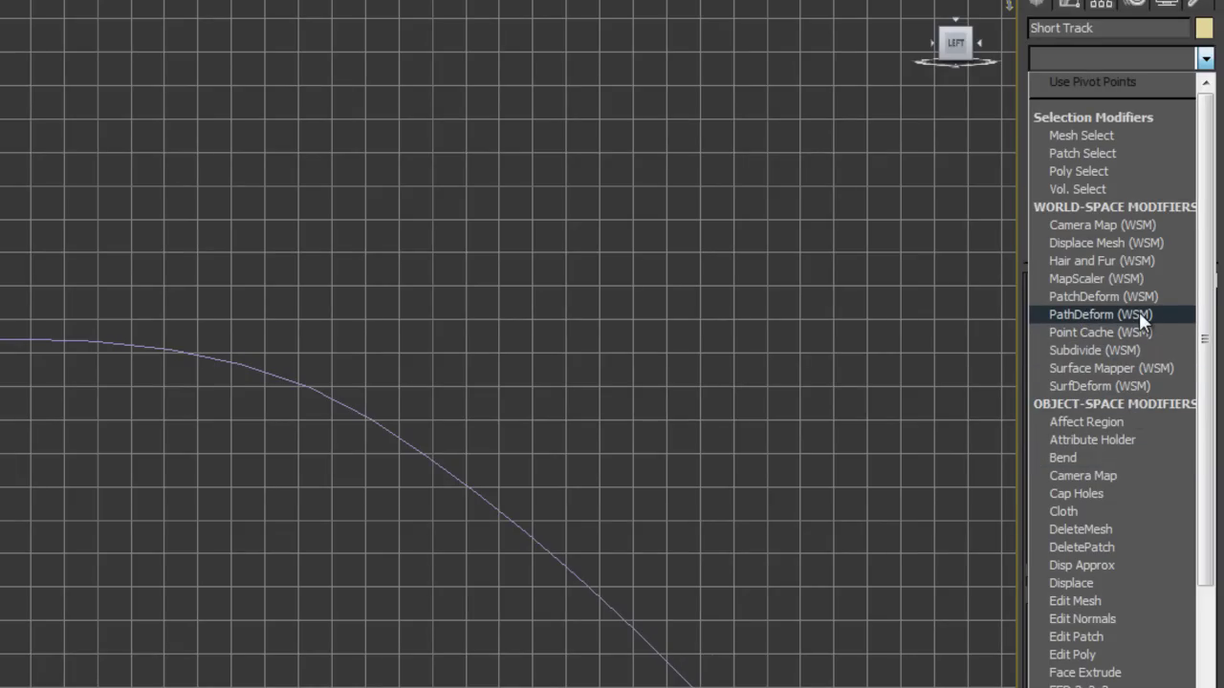
pyautogui.click(1067, 314)
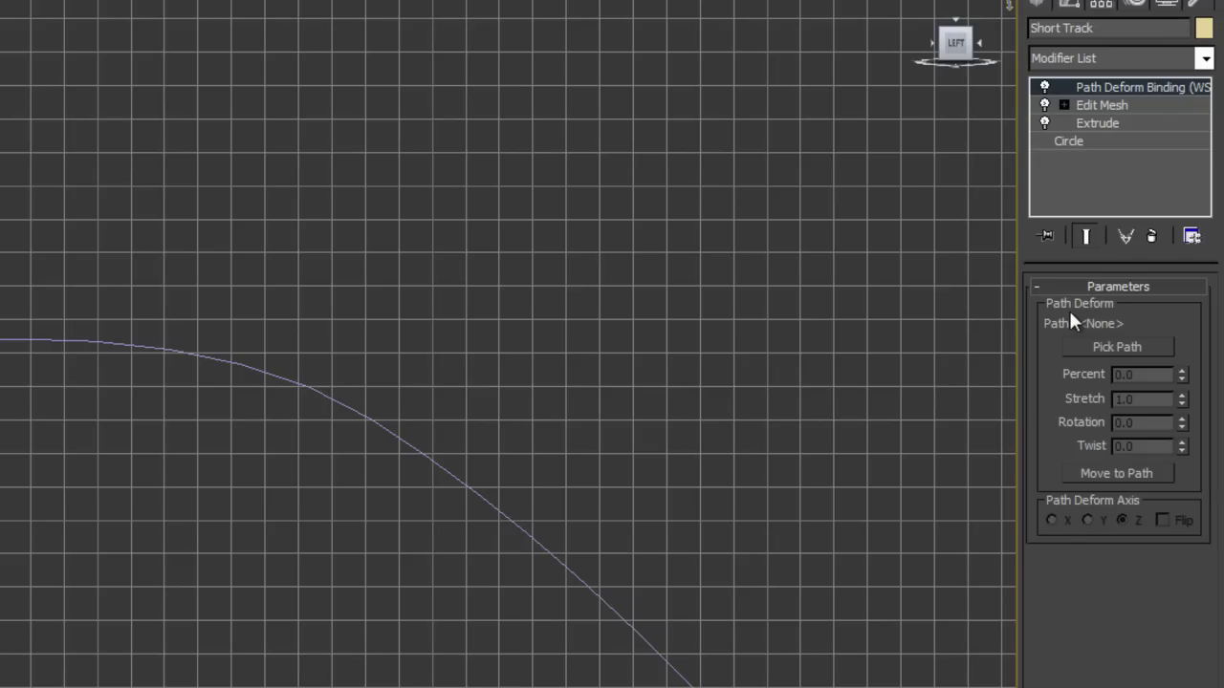
pyautogui.click(1112, 347)
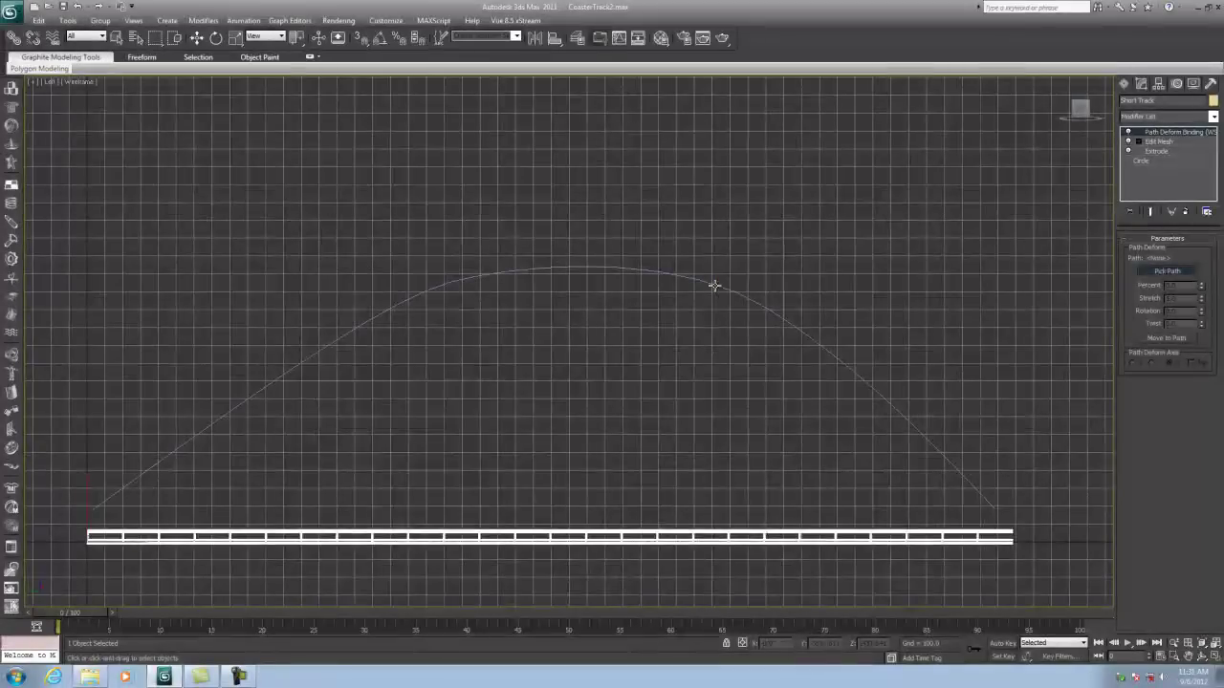
pyautogui.click(714, 284)
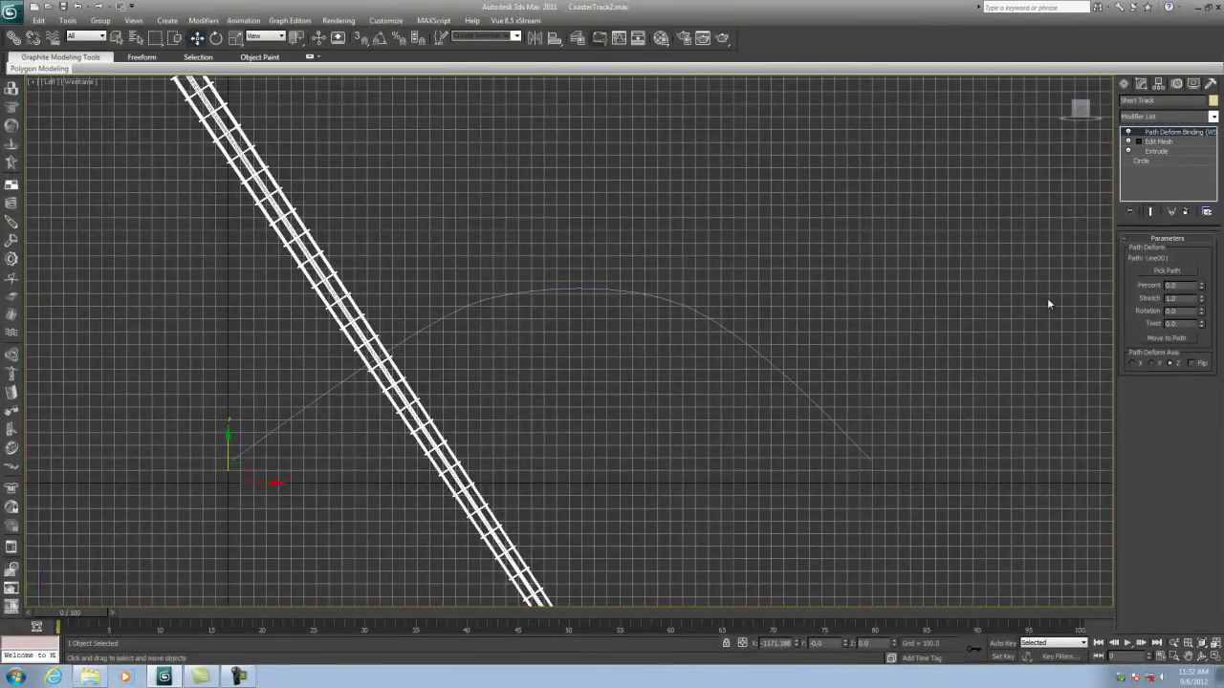
pyautogui.click(1156, 339)
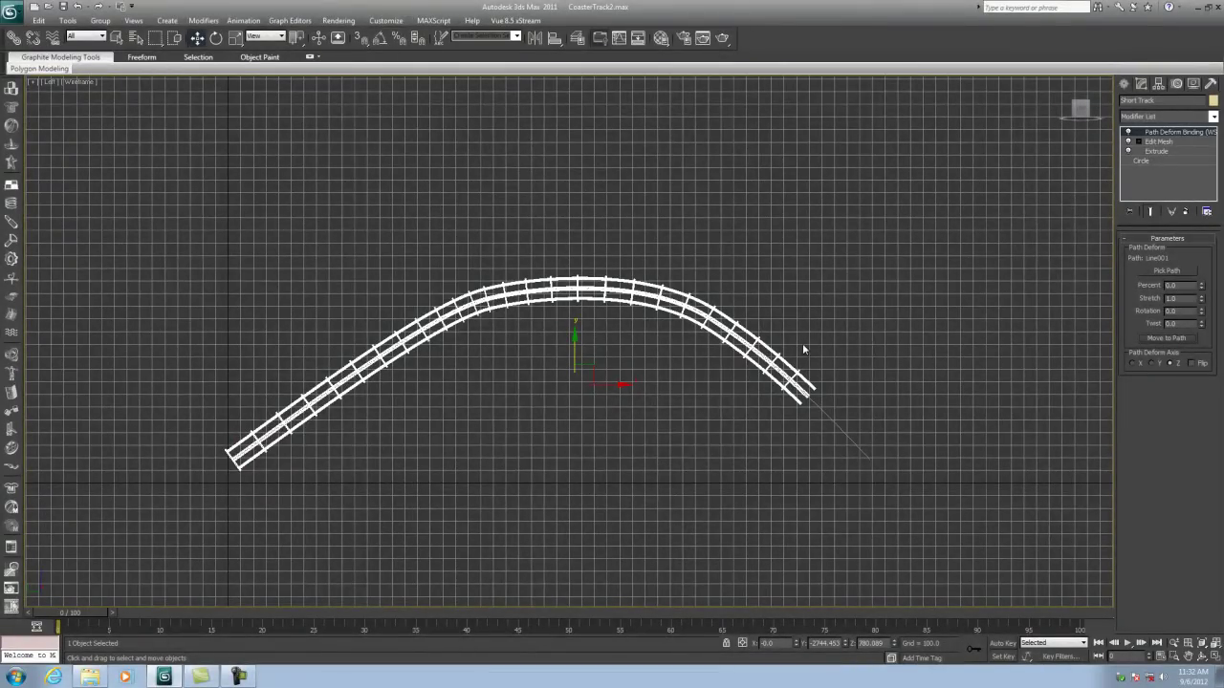
# Switch to a maximized Perspective view and examine how the deformed track is oriented along the arch
pyautogui.click(1216, 656)
pyautogui.moveTo(975, 487); pyautogui.dragTo(899, 479, button='middle')
pyautogui.click(1216, 656)
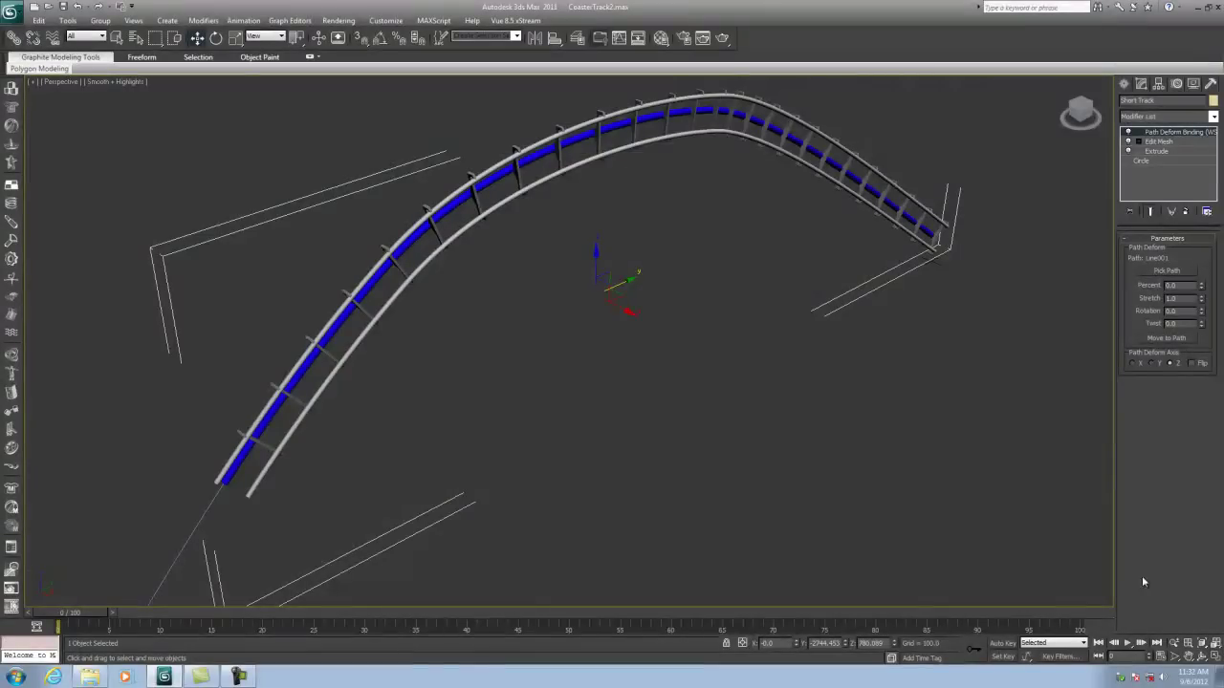
pyautogui.moveTo(673, 284); pyautogui.dragTo(691, 309, button='middle')
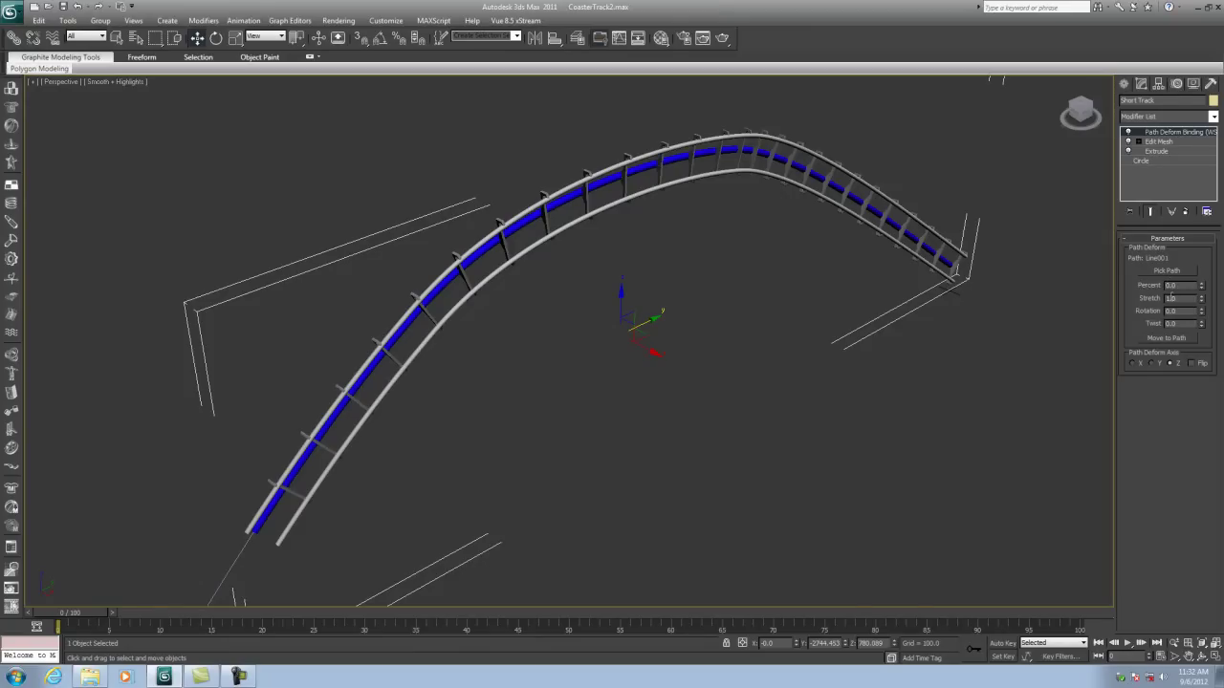
# Set the Path Deform rotation of Short Track to -90
pyautogui.doubleClick(1176, 310)
pyautogui.write('90')
pyautogui.press('Return')
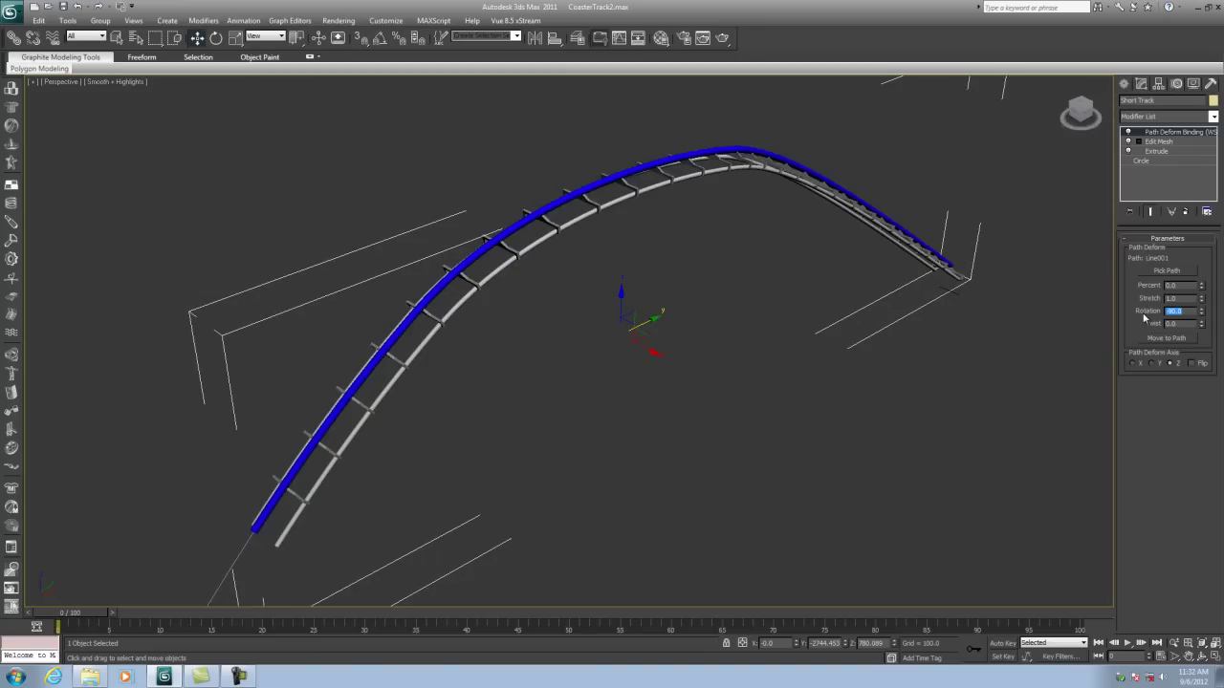
# Set the Path Deform stretch to 1.138 so the track spans the whole path, and set its rotation to 90
pyautogui.click(1202, 657)
pyautogui.moveTo(596, 287); pyautogui.dragTo(699, 364)
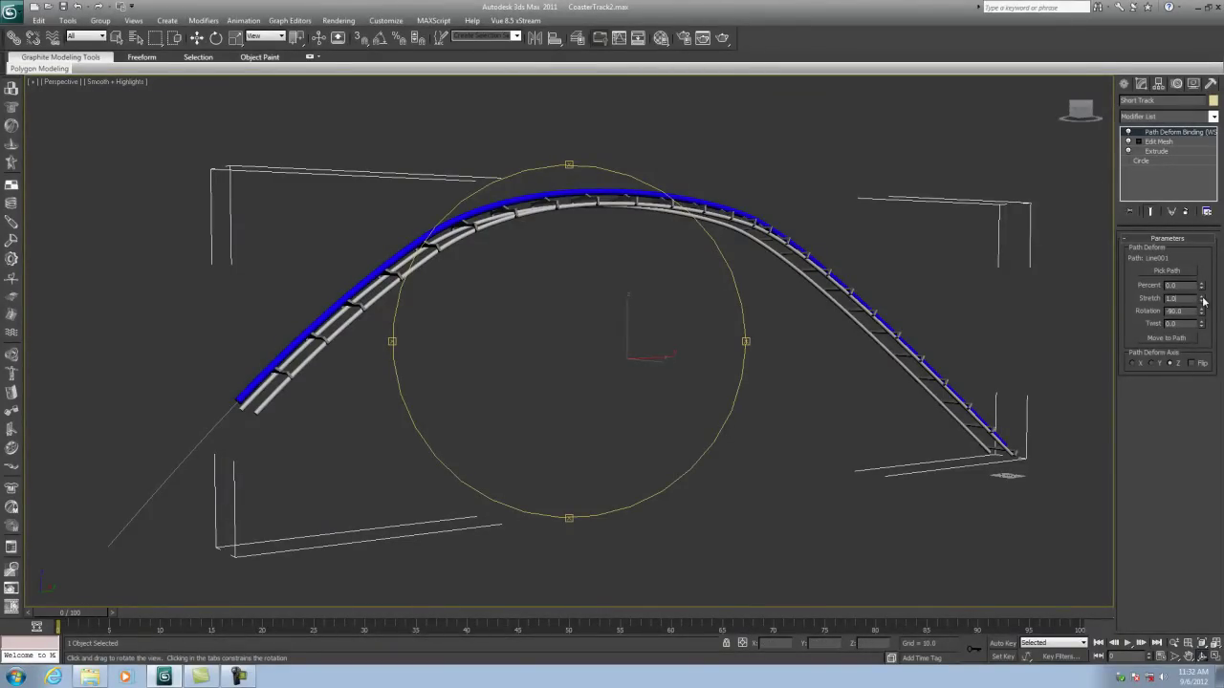
pyautogui.moveTo(1202, 301); pyautogui.dragTo(1202, 298)
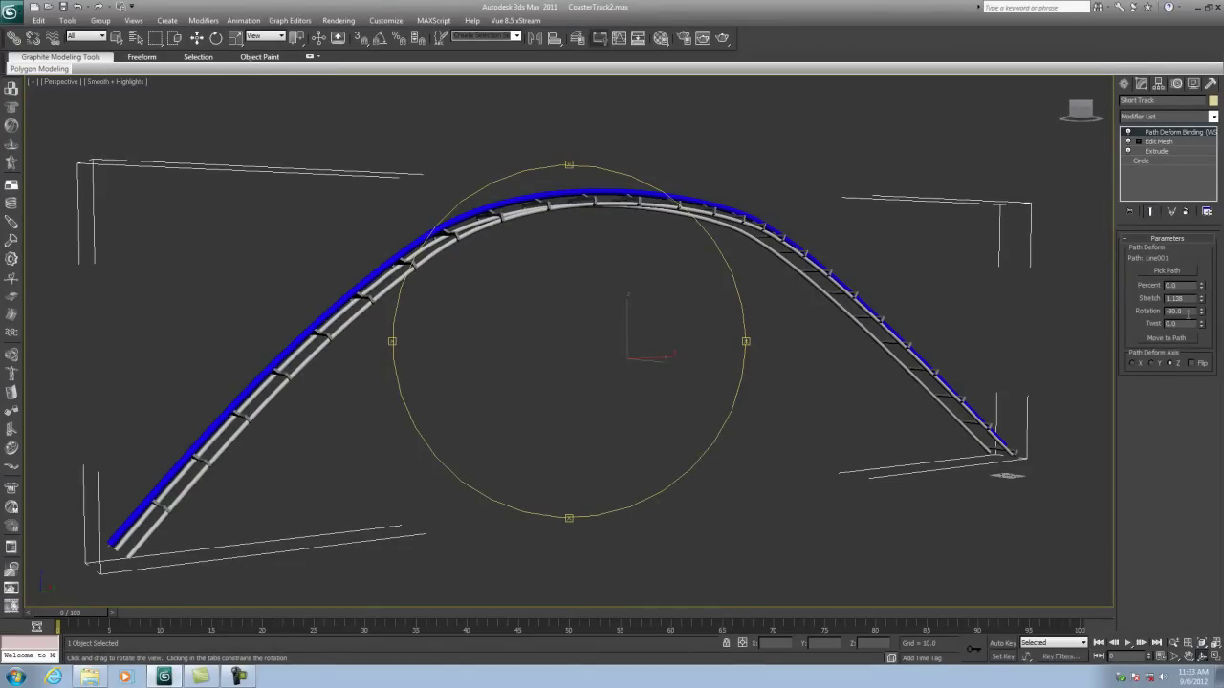
pyautogui.write('90')
pyautogui.press('Return')
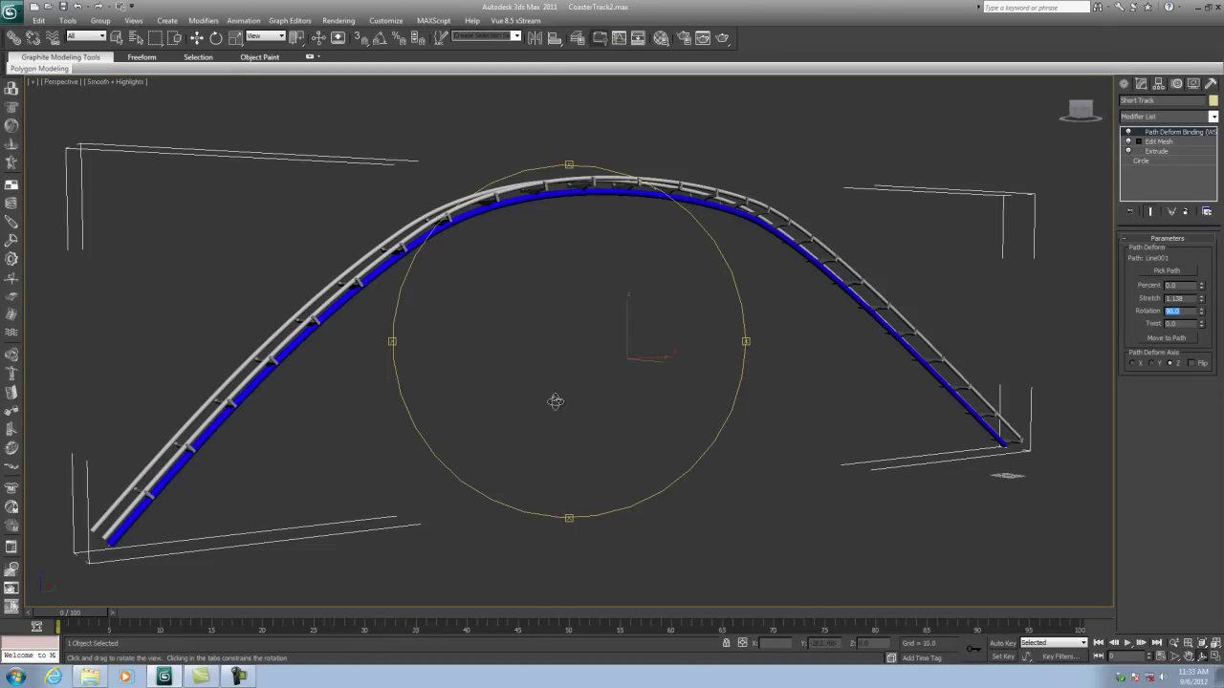
# Overstretch the track along the path to 2.731 and turn on Edged Faces display in the Perspective view
pyautogui.moveTo(1203, 300); pyautogui.dragTo(1202, 260)
pyautogui.moveTo(57, 69)
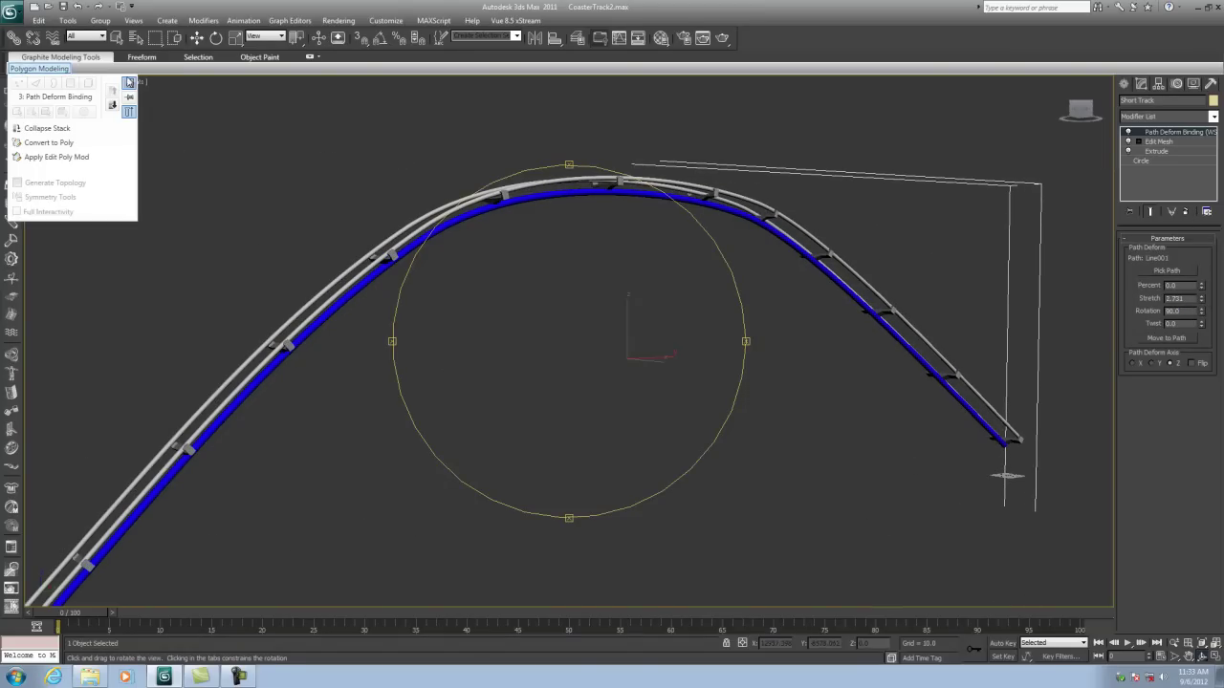
pyautogui.click(126, 83)
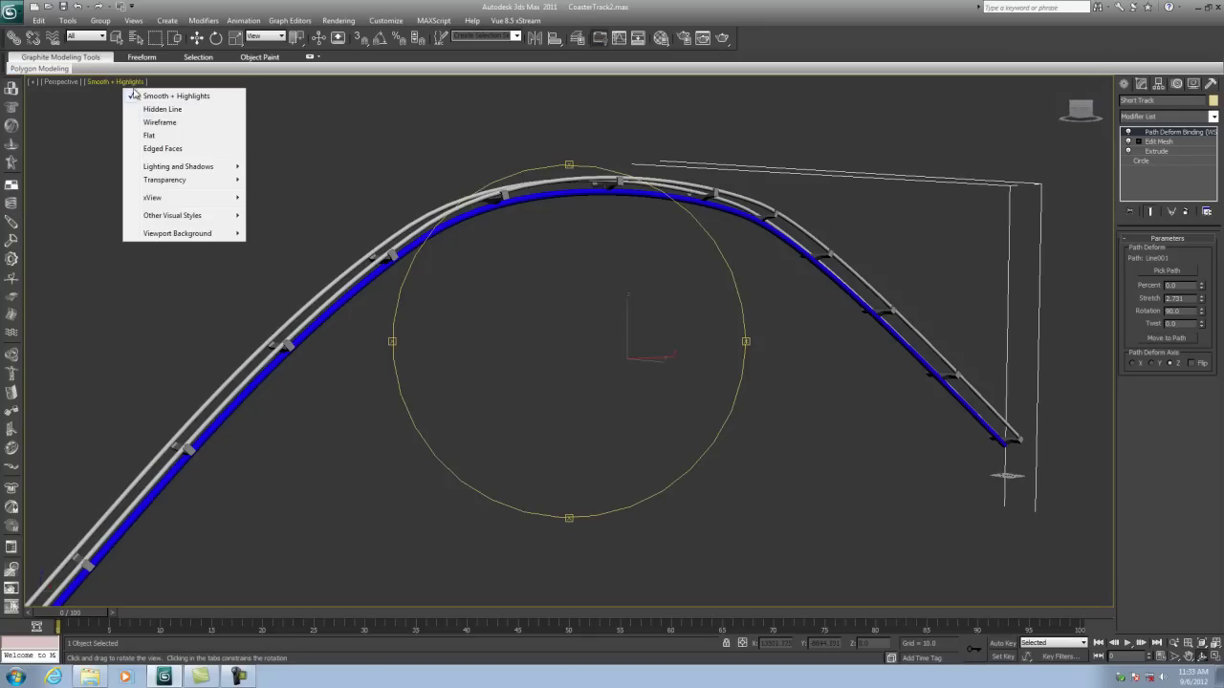
pyautogui.click(162, 149)
pyautogui.moveTo(458, 260); pyautogui.dragTo(560, 318)
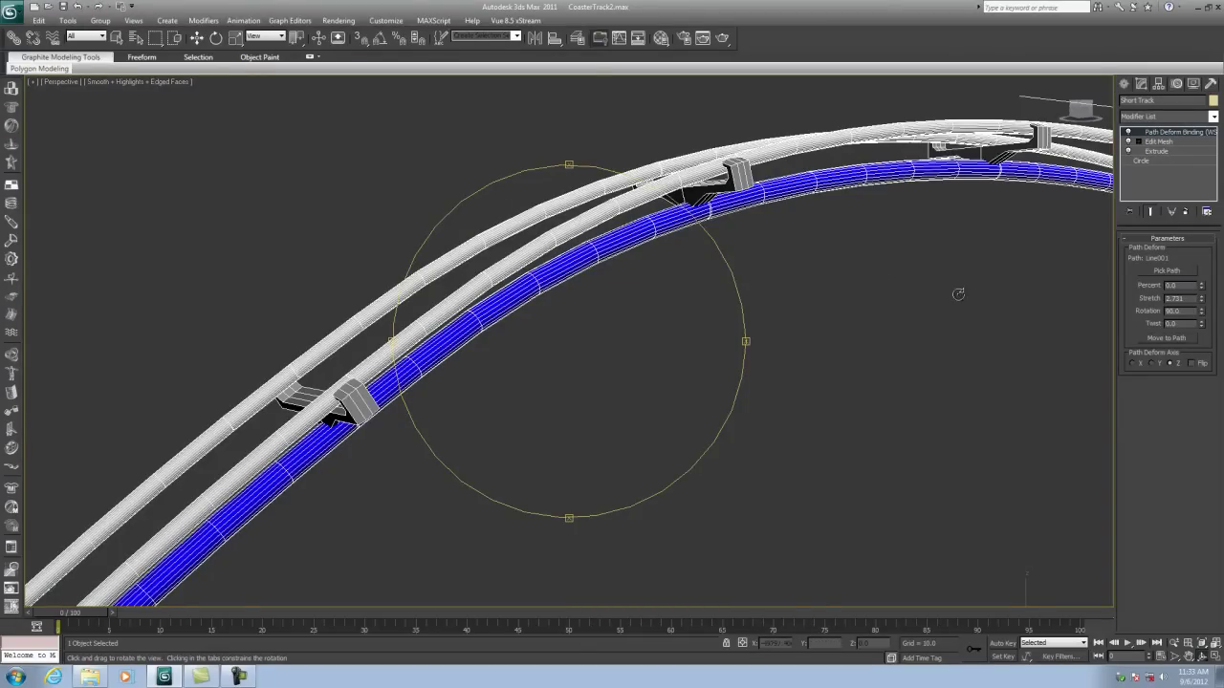
# Reduce the Path Deform stretch of Short Track to 1.12
pyautogui.moveTo(1199, 306); pyautogui.dragTo(1201, 338)
pyautogui.scroll(-6, 883, 329)
pyautogui.moveTo(855, 379); pyautogui.dragTo(829, 184)
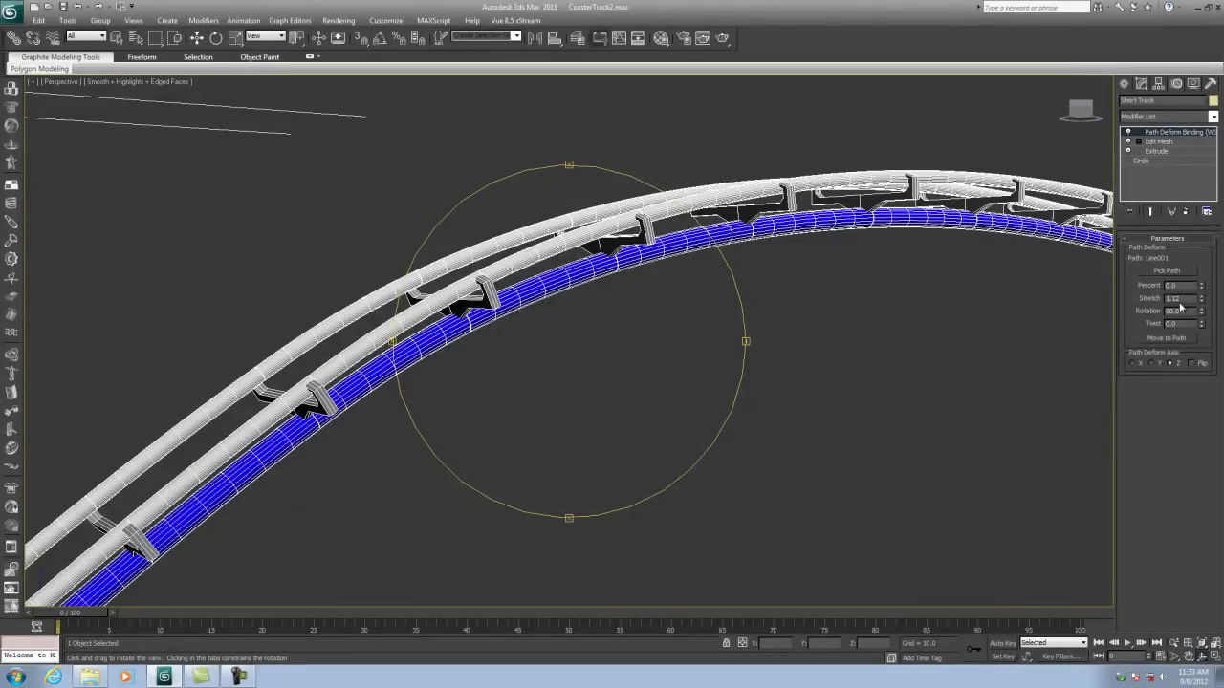
# Try Path Deform twist values of 90 and 180 on Short Track with the whole arch in view
pyautogui.scroll(-5, 828, 368)
pyautogui.moveTo(827, 377); pyautogui.dragTo(788, 327)
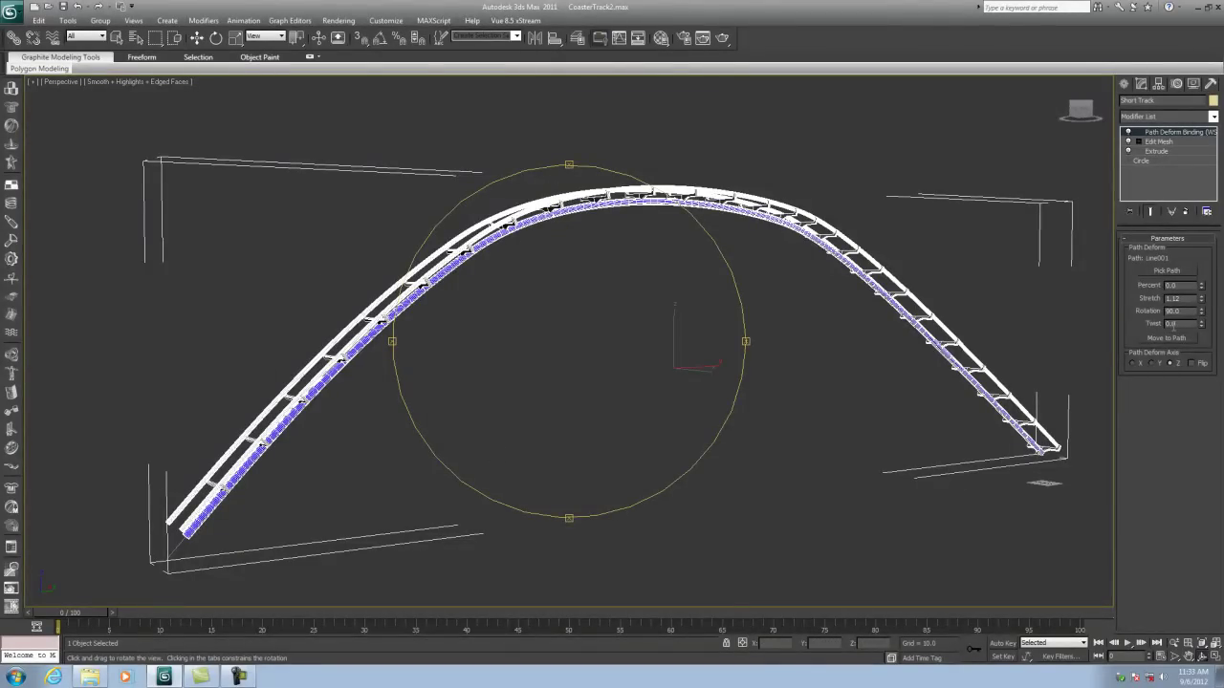
pyautogui.write('90')
pyautogui.press('Return')
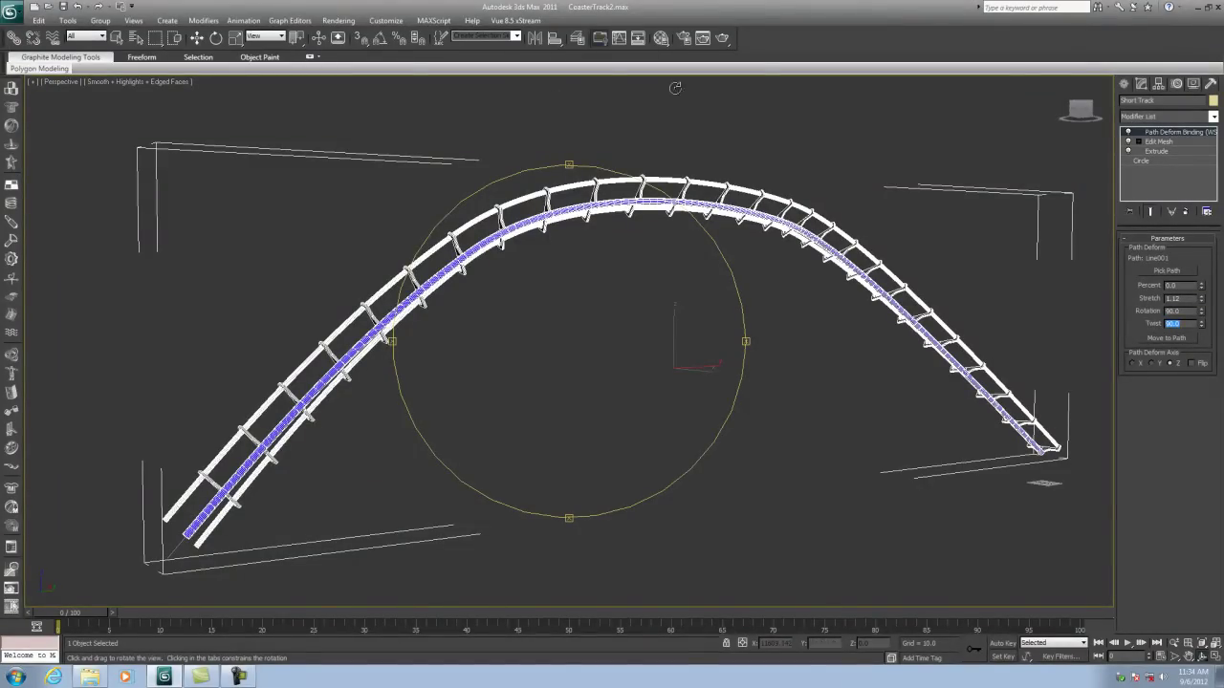
pyautogui.write('180')
pyautogui.press('Return')
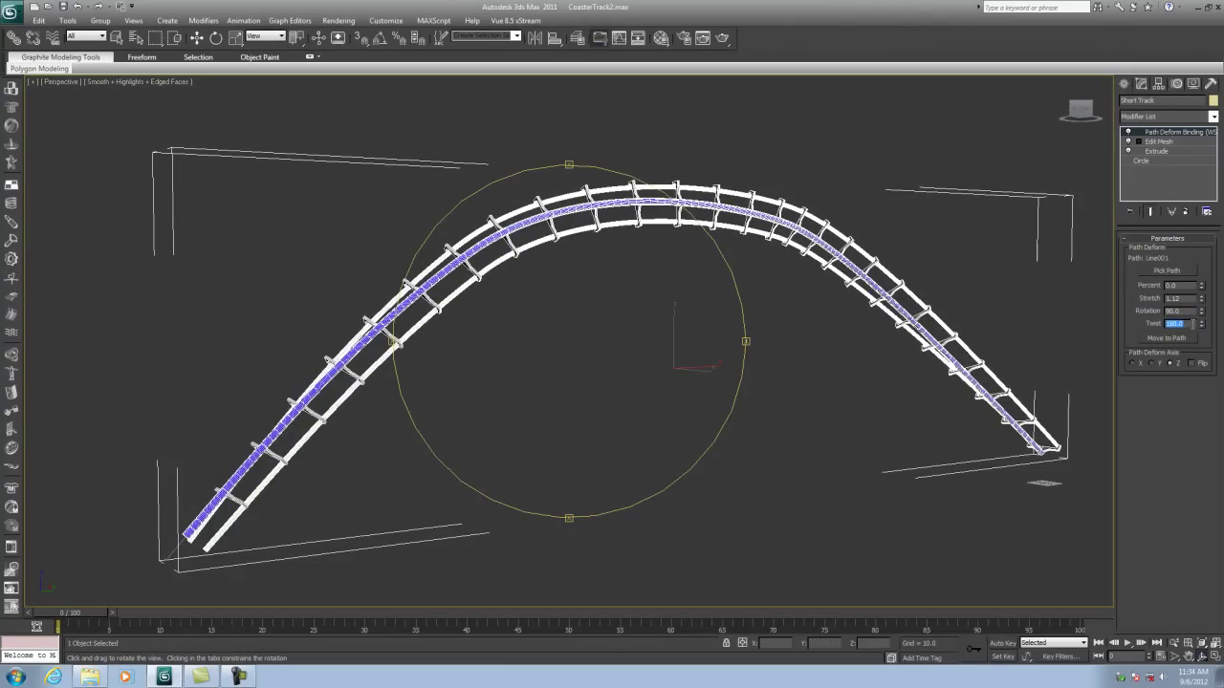
# Set the Path Deform twist of Short Track to 360 and examine the twisted arch from several angles
pyautogui.write('360')
pyautogui.press('Return')
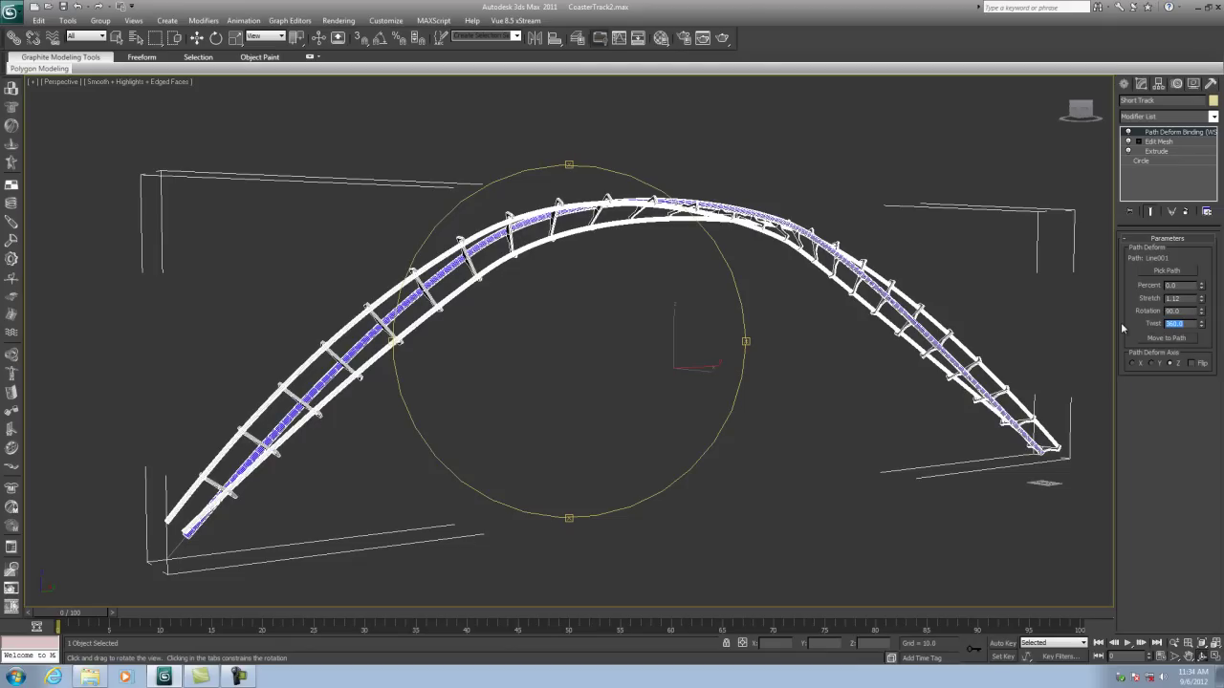
pyautogui.moveTo(645, 326); pyautogui.dragTo(766, 417)
pyautogui.moveTo(962, 302); pyautogui.dragTo(482, 292)
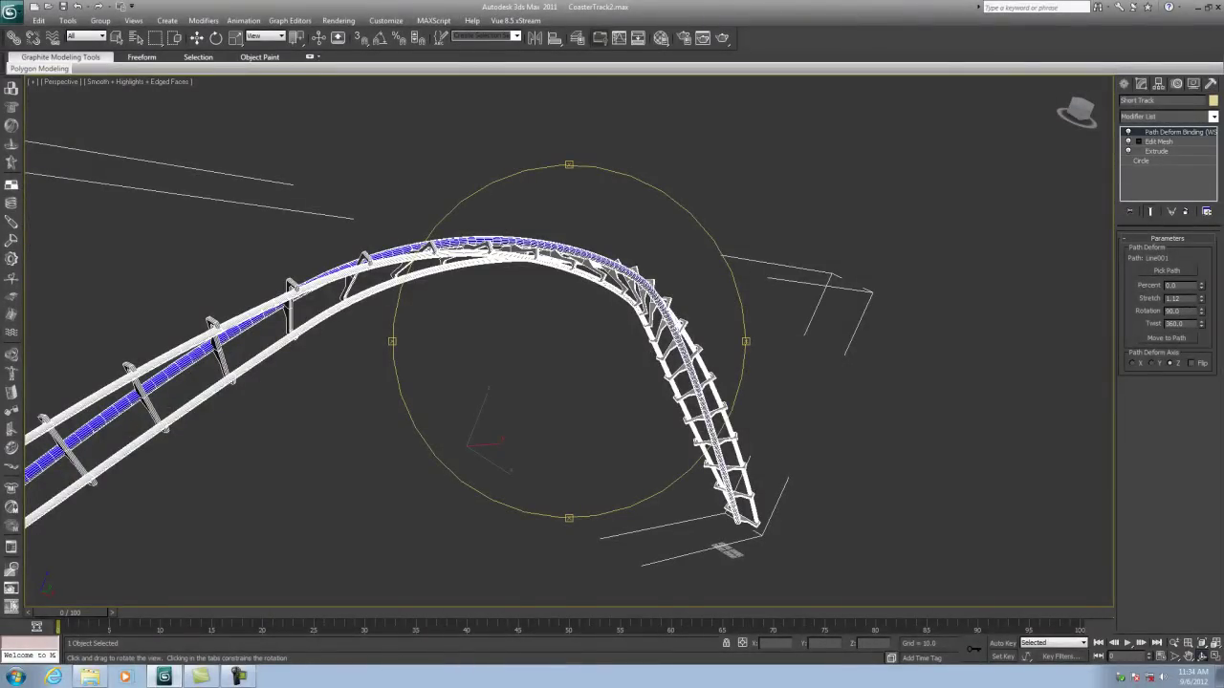
pyautogui.moveTo(618, 328); pyautogui.dragTo(791, 315)
pyautogui.moveTo(898, 373); pyautogui.dragTo(855, 363)
pyautogui.rightClick(855, 363)
# Unhide the Medium Track object by name
pyautogui.rightClick(906, 396)
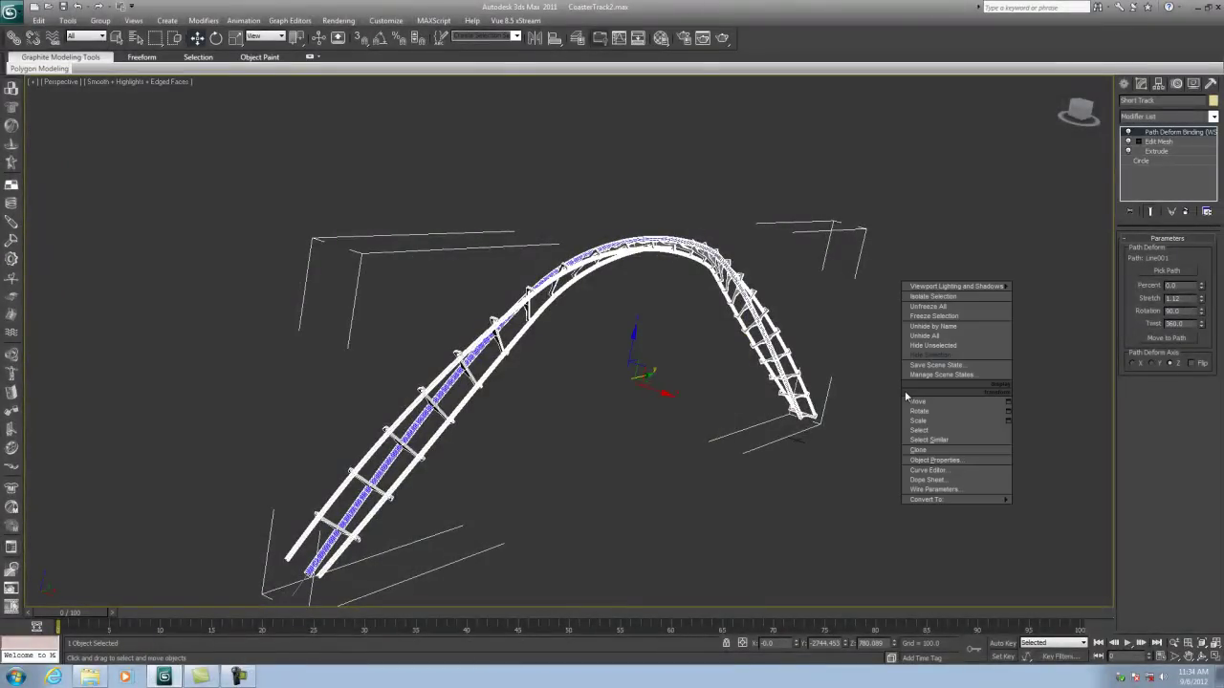
pyautogui.click(925, 327)
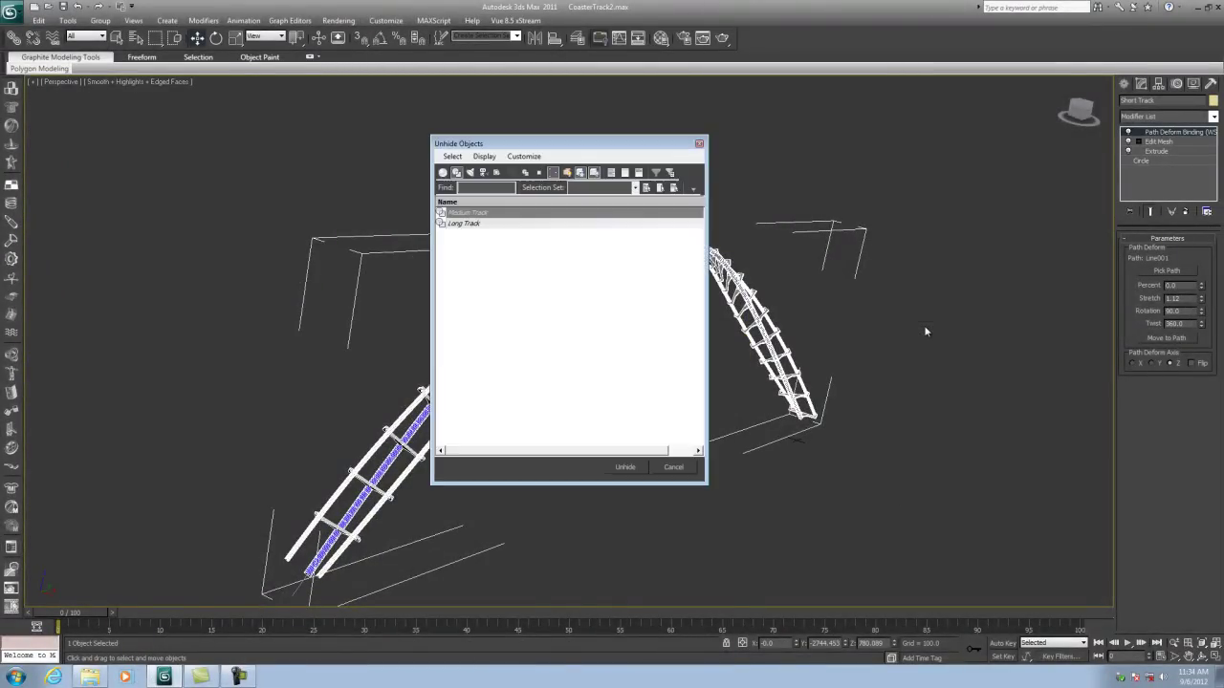
pyautogui.click(466, 214)
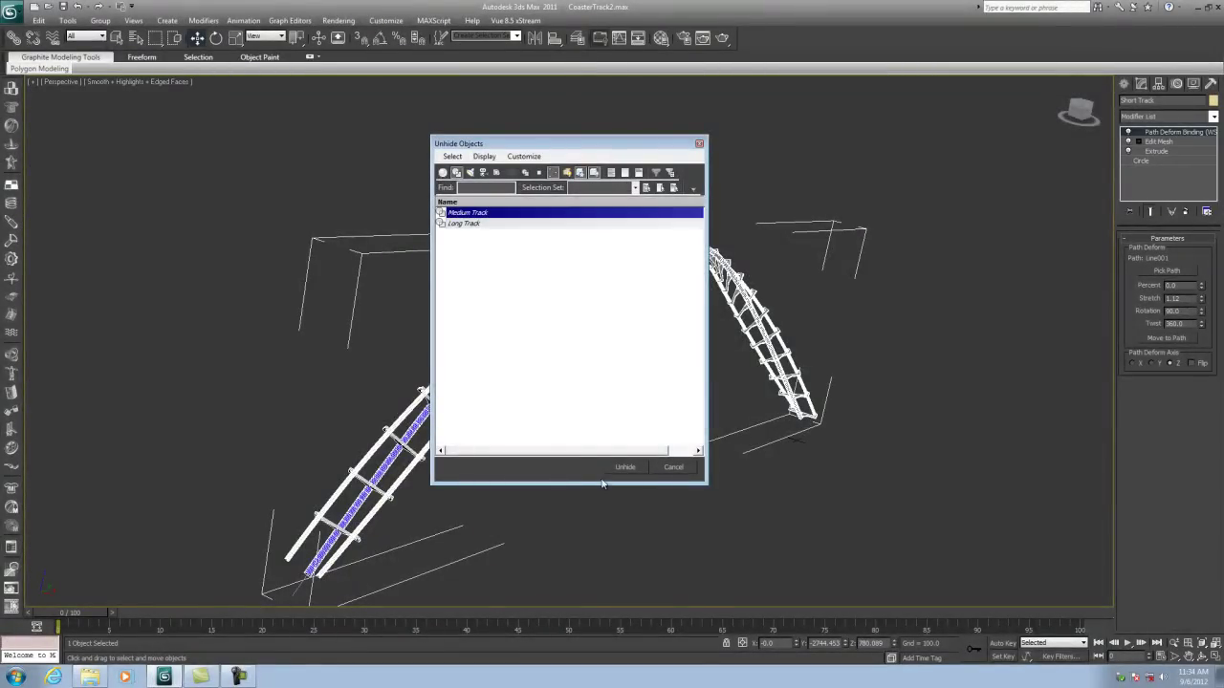
pyautogui.click(638, 468)
pyautogui.moveTo(637, 465); pyautogui.dragTo(815, 414, button='middle')
# Show the Left view at full size with the bent short track and the whole straight medium track framed
pyautogui.click(1215, 657)
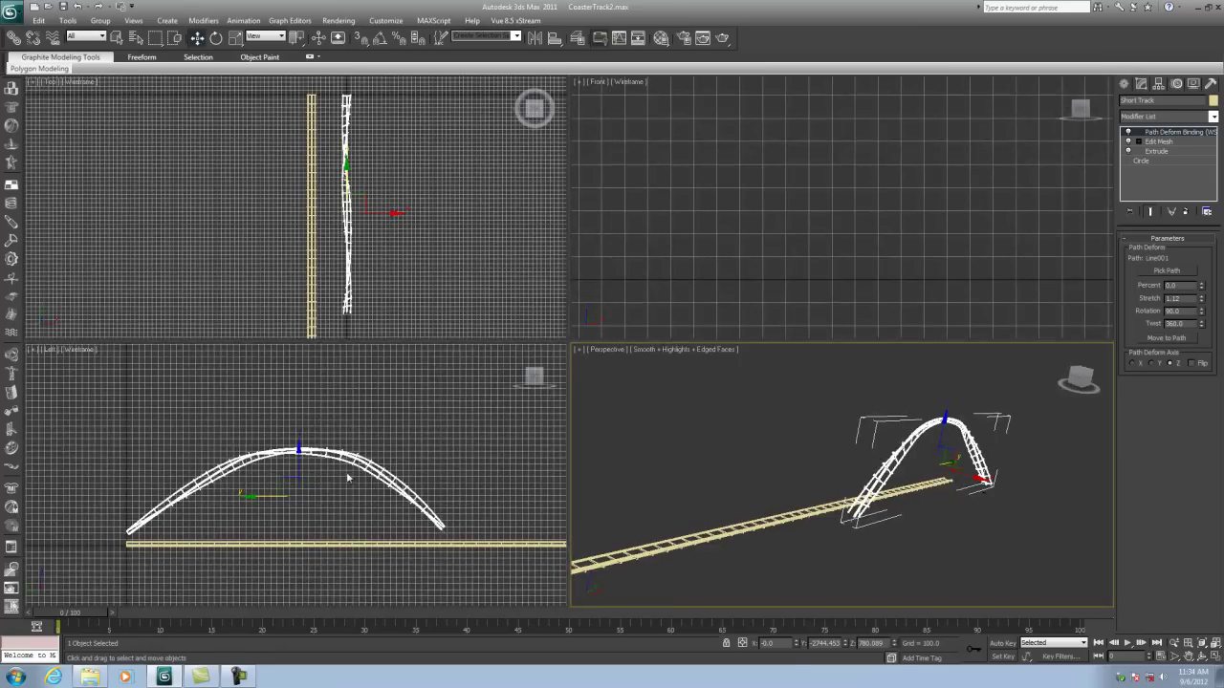
pyautogui.moveTo(348, 478); pyautogui.dragTo(270, 460, button='middle')
pyautogui.scroll(-3, 405, 483)
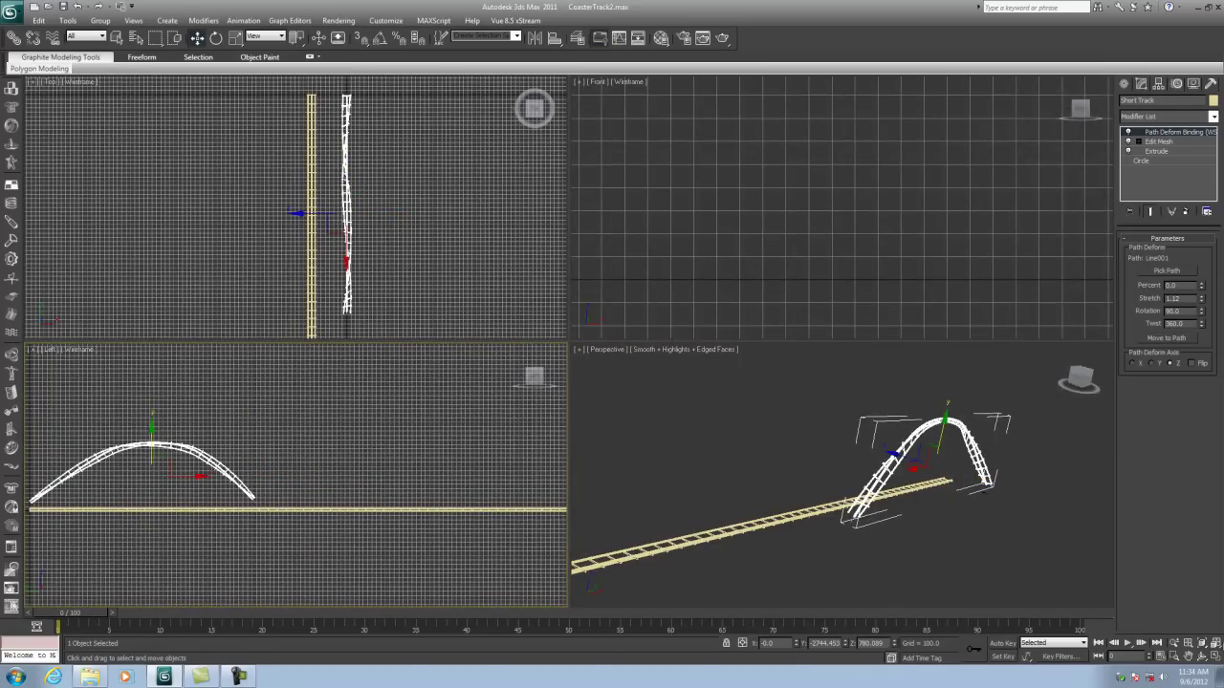
pyautogui.hotkey('alt', 'w')
pyautogui.scroll(-2, 526, 430)
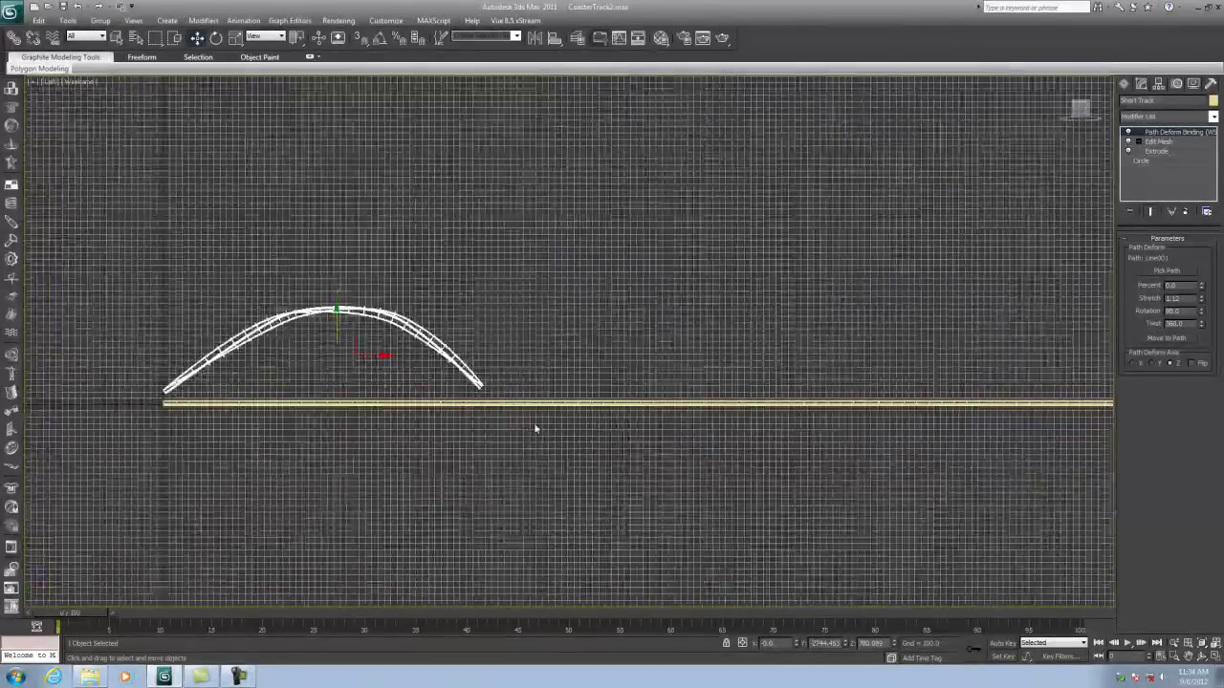
pyautogui.moveTo(536, 429); pyautogui.dragTo(571, 421, button='middle')
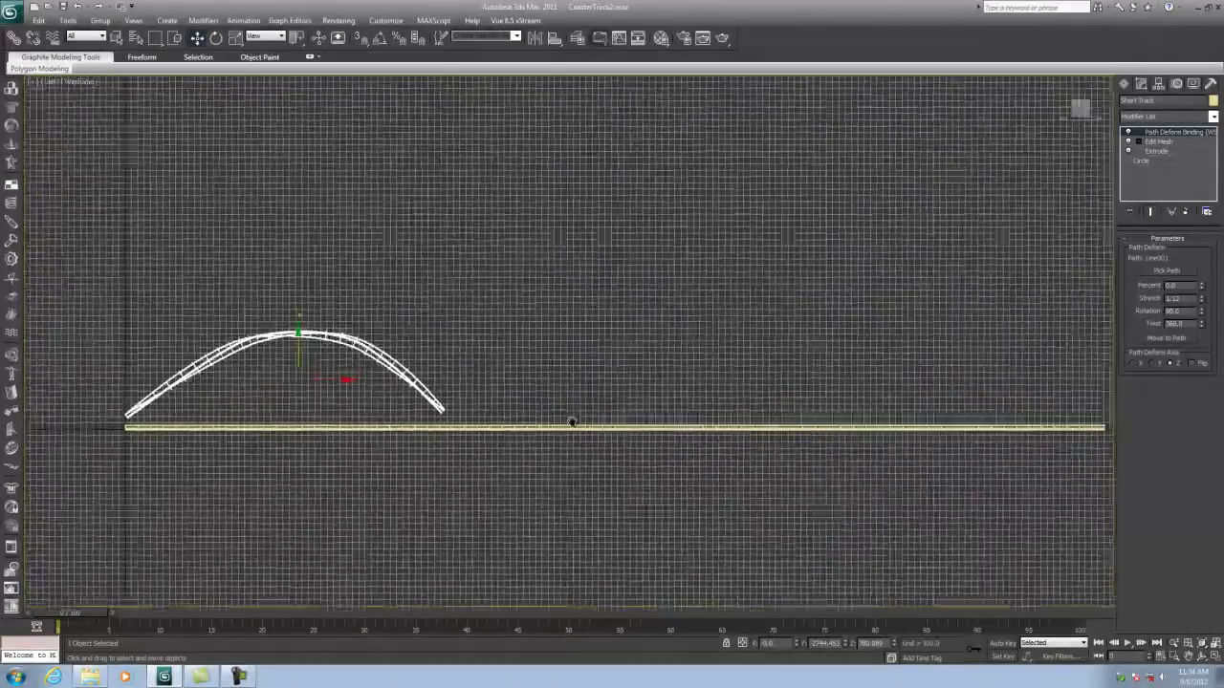
# Draw a Line spline from the tracks' starting end over a tall hill, down through a dip below the medium track, and up again
pyautogui.click(1126, 83)
pyautogui.click(1143, 169)
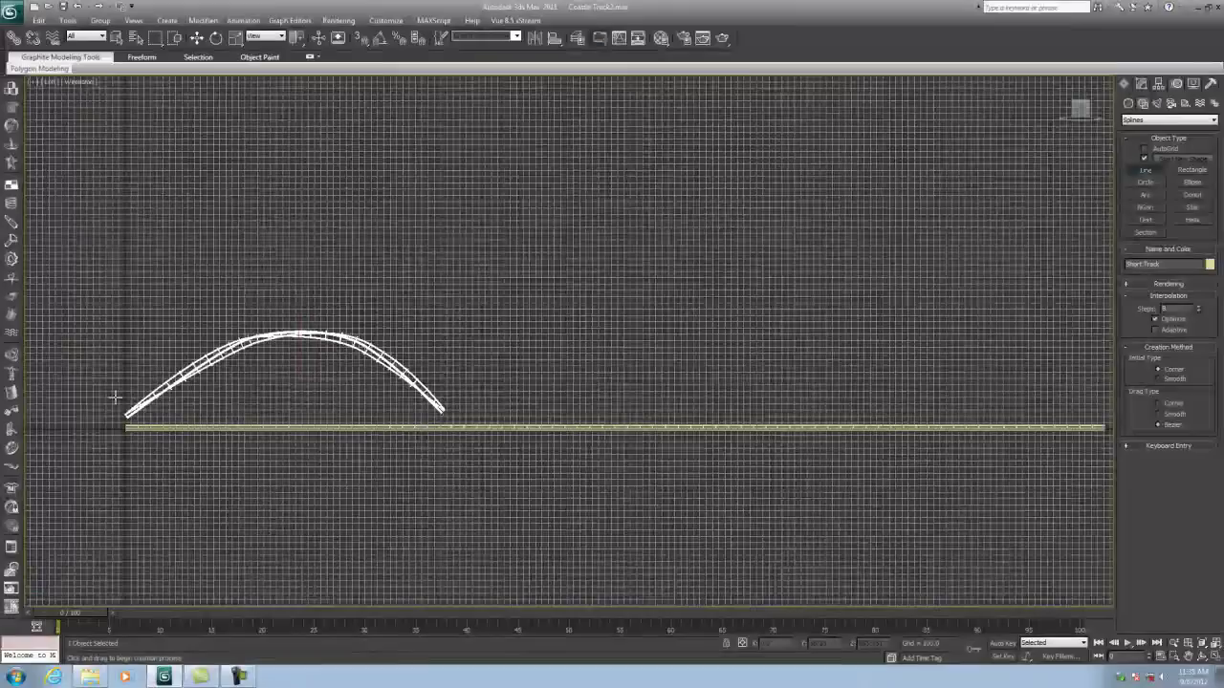
pyautogui.click(113, 401)
pyautogui.moveTo(418, 156); pyautogui.dragTo(452, 150)
pyautogui.click(546, 311)
pyautogui.moveTo(714, 509); pyautogui.dragTo(756, 469)
pyautogui.click(758, 469)
pyautogui.click(814, 345)
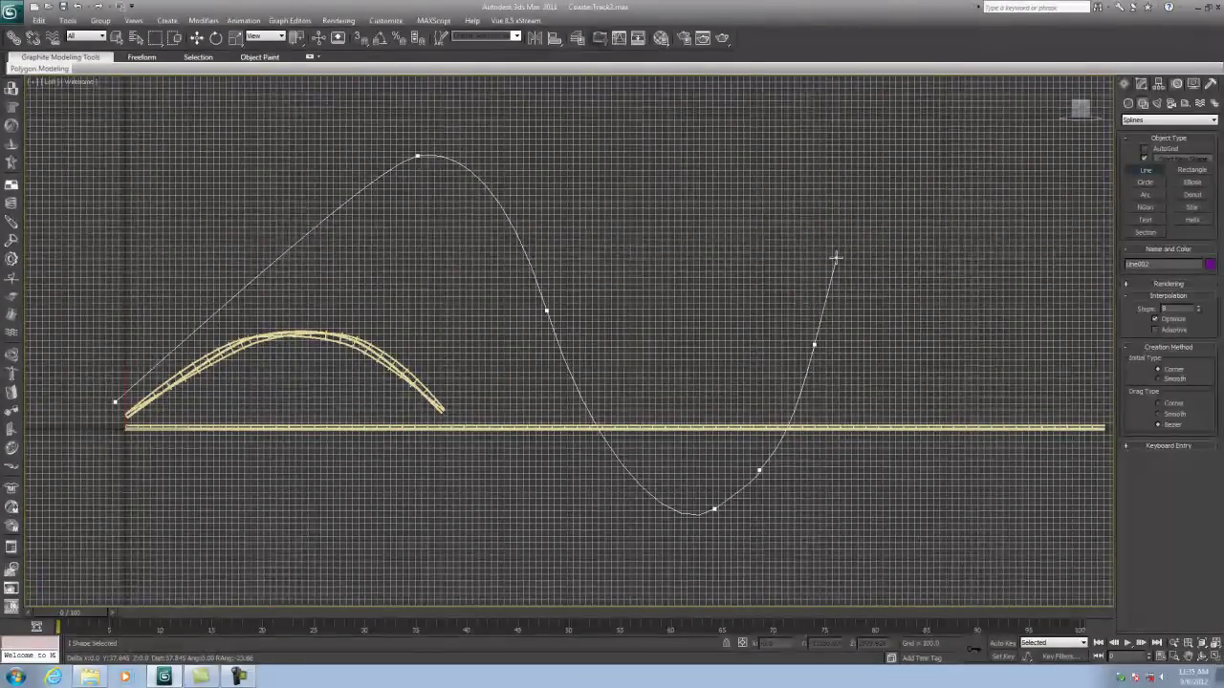
pyautogui.moveTo(969, 196); pyautogui.dragTo(1009, 196)
pyautogui.rightClick(1008, 196)
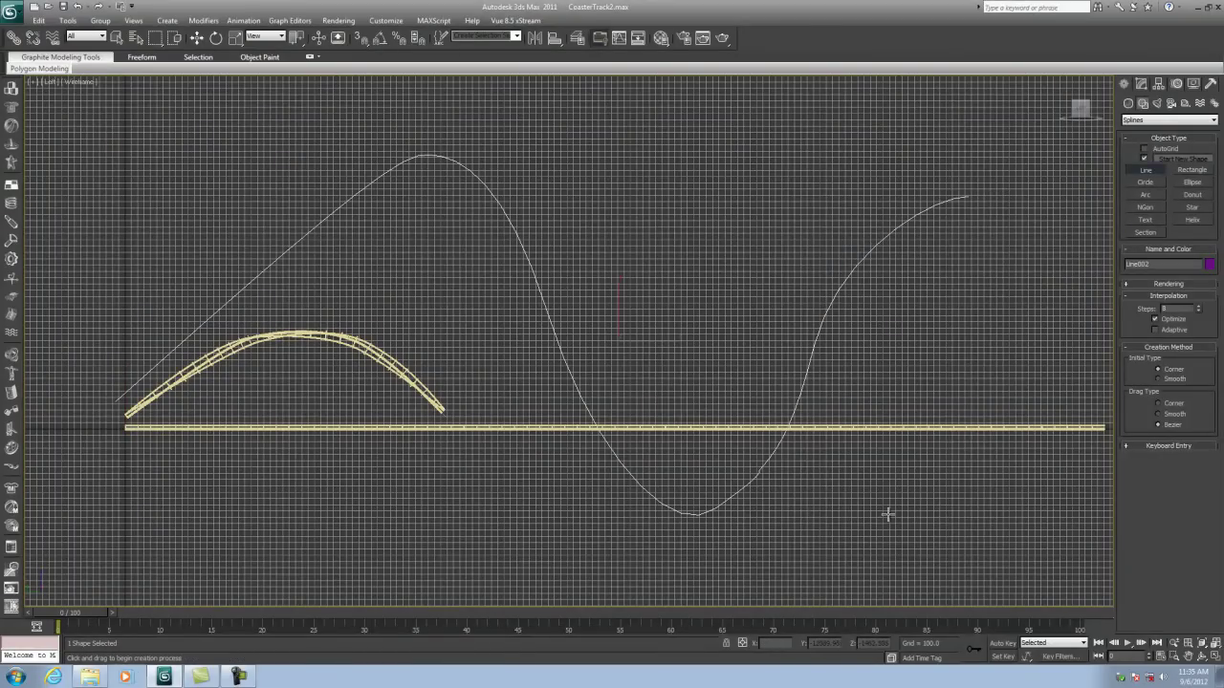
# Edit the new spline's vertices and move the kinked vertex beyond the dip outward and slightly up to smooth the rise
pyautogui.click(1140, 83)
pyautogui.click(1153, 318)
pyautogui.scroll(6, 795, 519)
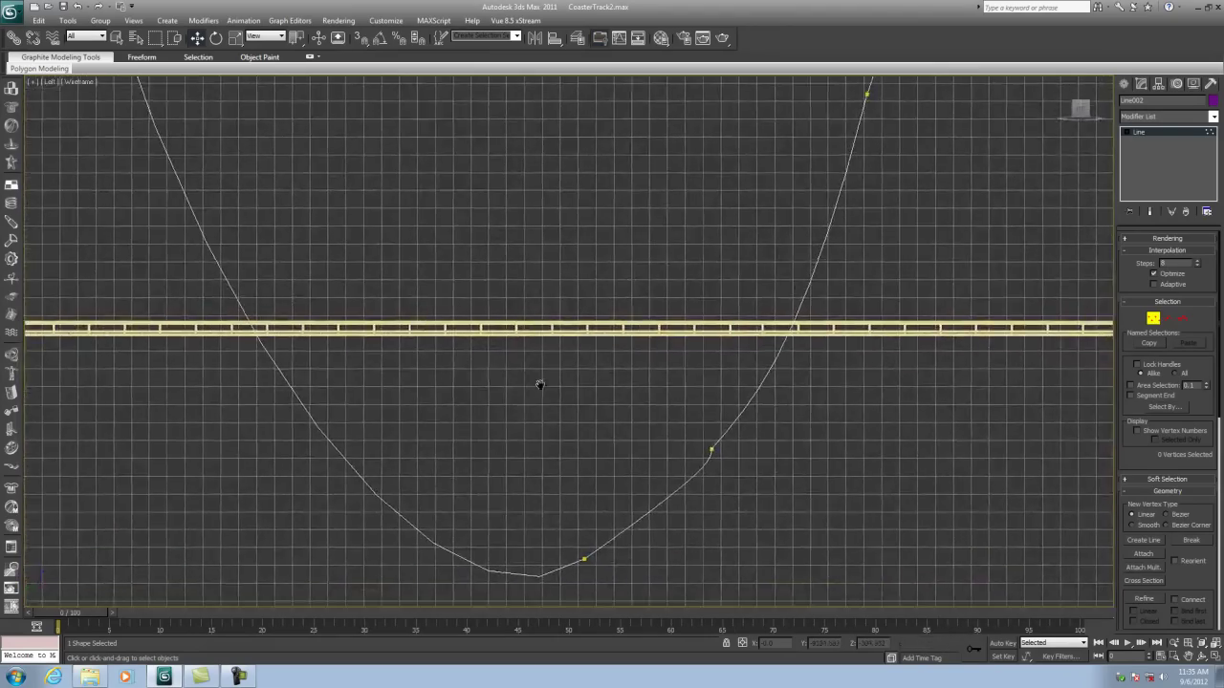
pyautogui.scroll(3, 540, 384)
pyautogui.click(653, 481)
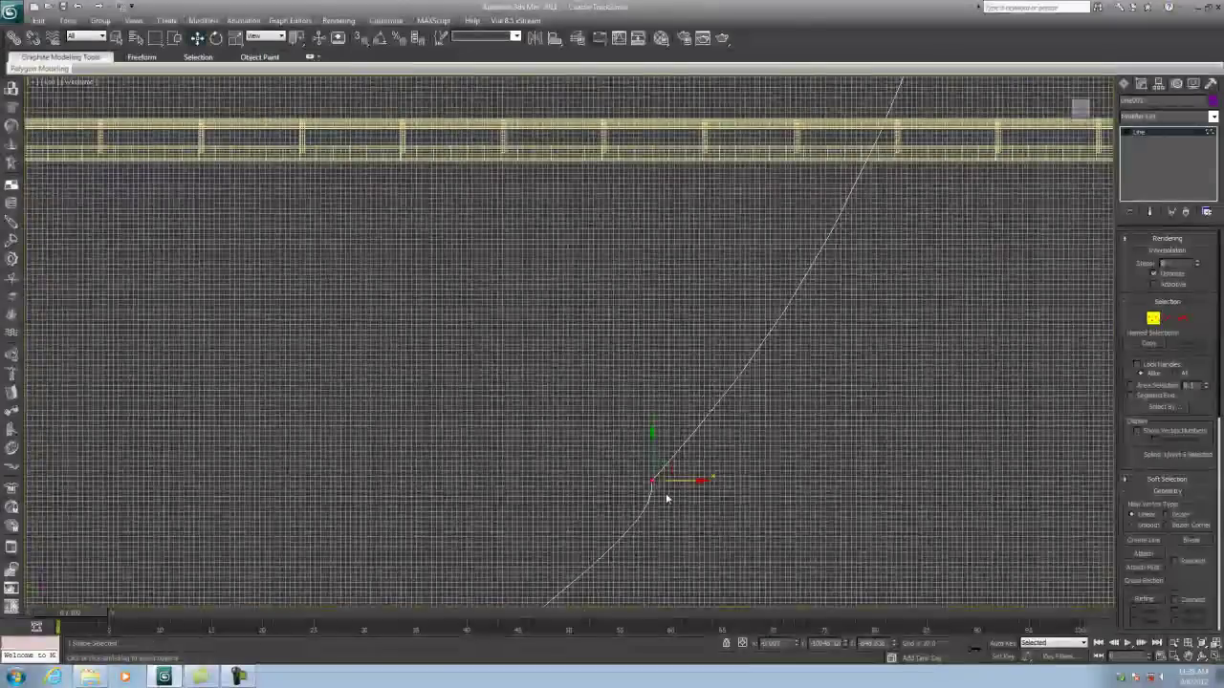
pyautogui.moveTo(670, 464); pyautogui.dragTo(743, 432)
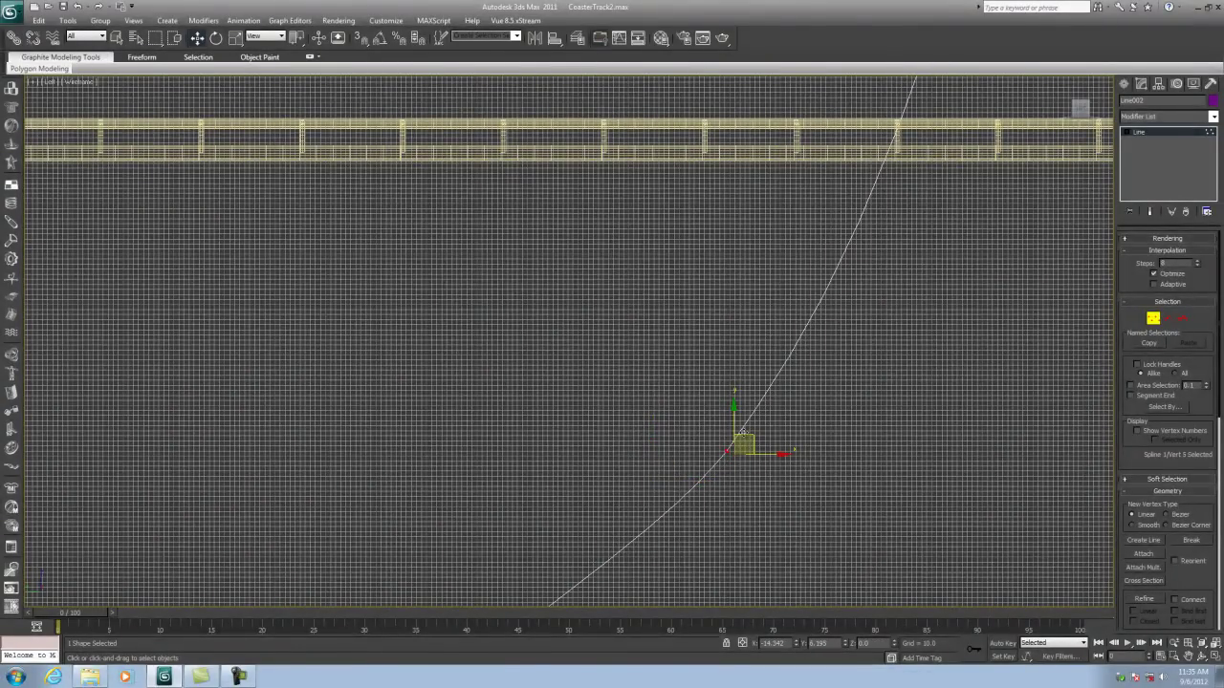
# Adjust the Bezier handle of the vertex at the bottom of the dip to smooth the curve, and deselect it
pyautogui.scroll(-3, 742, 432)
pyautogui.scroll(-1, 735, 437)
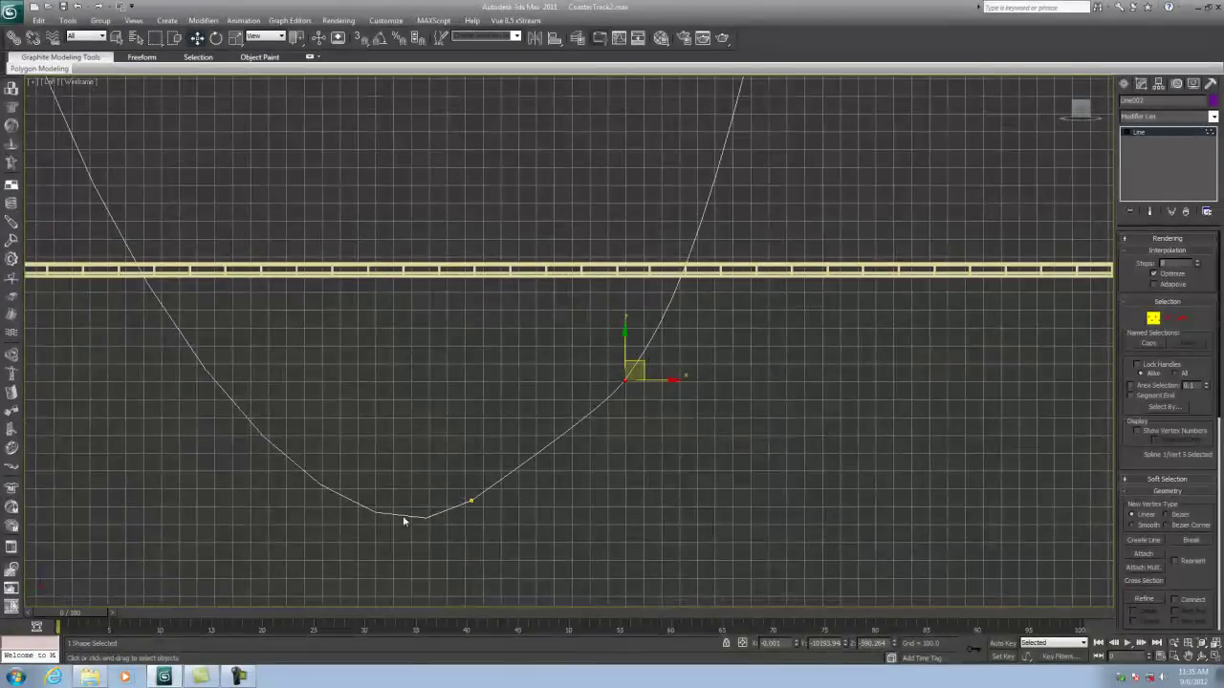
pyautogui.click(470, 498)
pyautogui.moveTo(342, 588)
pyautogui.mouseDown()
pyautogui.moveTo(325, 577)
pyautogui.moveTo(355, 579)
pyautogui.mouseUp()
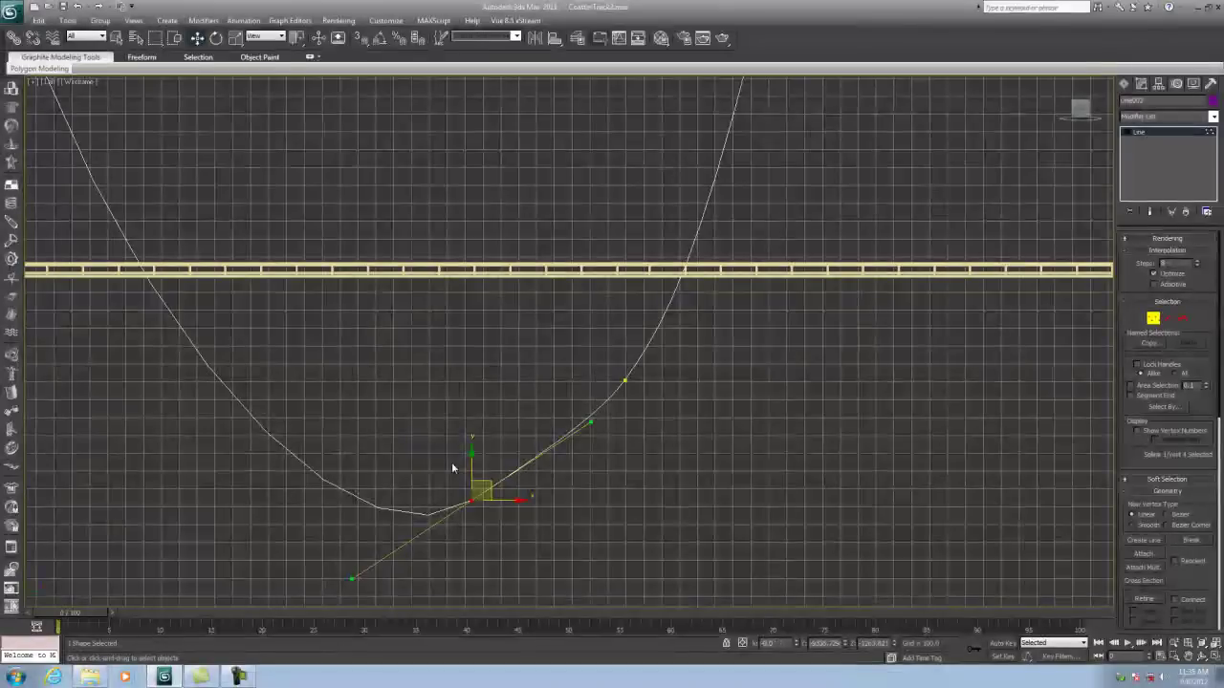
pyautogui.click(347, 410)
pyautogui.moveTo(347, 410); pyautogui.dragTo(406, 410, button='middle')
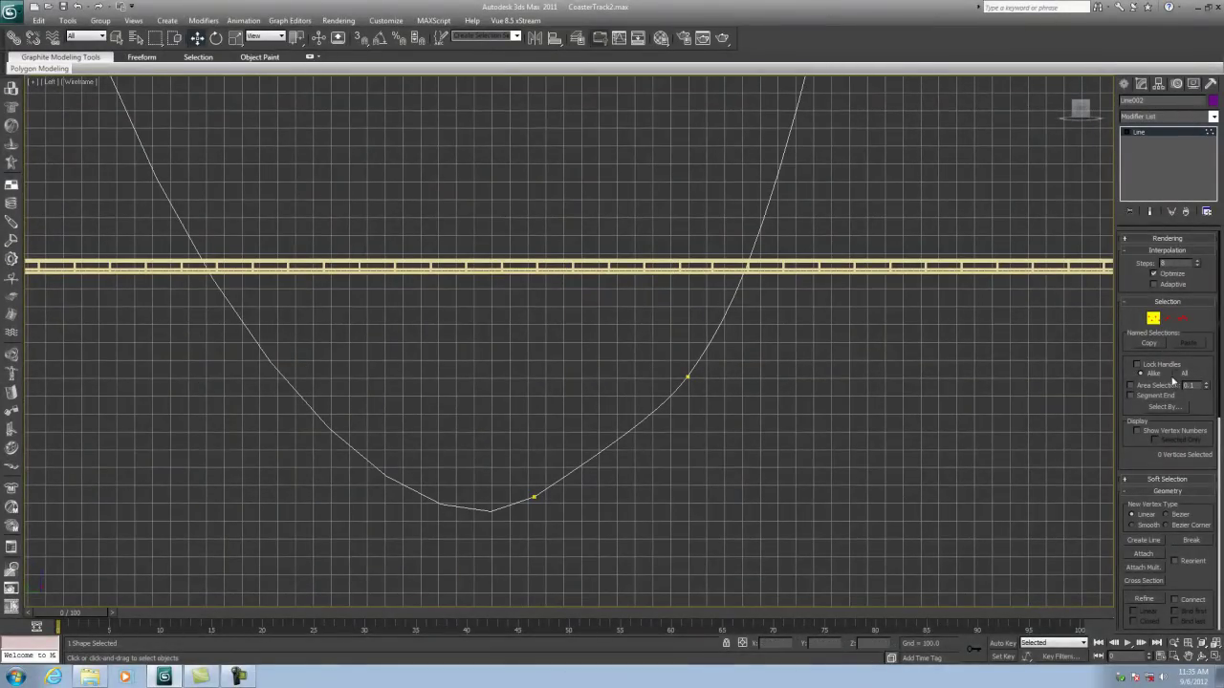
# Leave vertex editing and raise the spline's interpolation steps to 14
pyautogui.click(1152, 317)
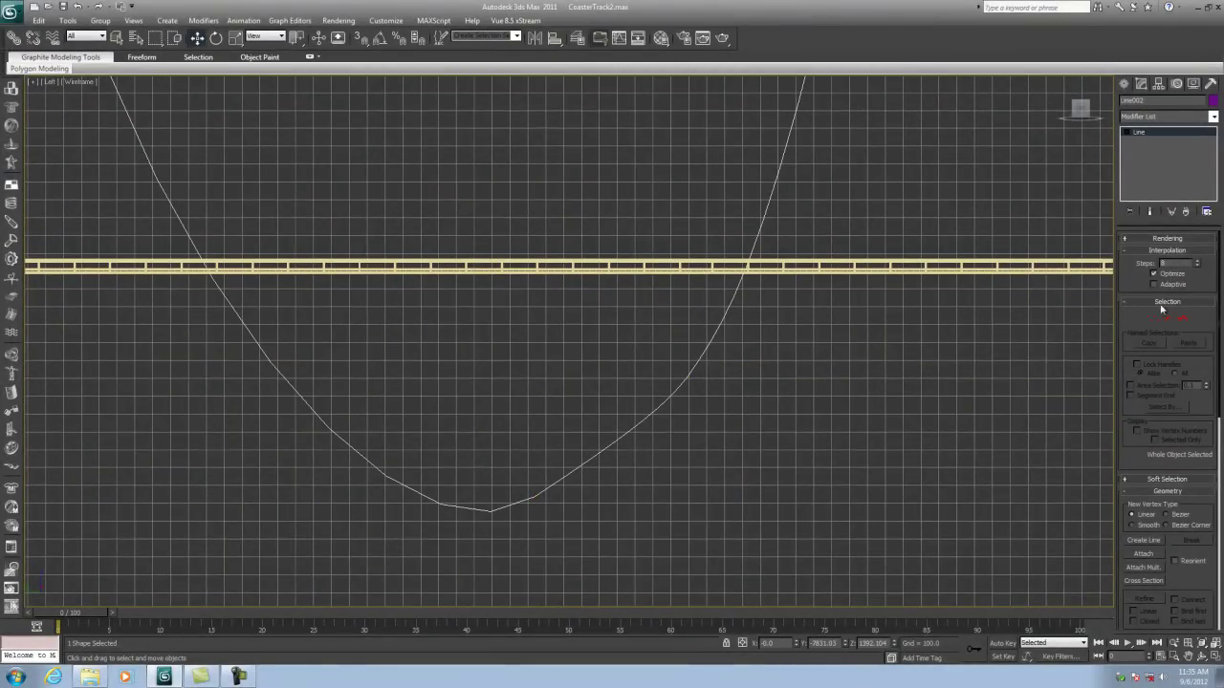
pyautogui.click(1197, 261)
pyautogui.click(1196, 261)
pyautogui.click(1197, 261)
pyautogui.click(1197, 261)
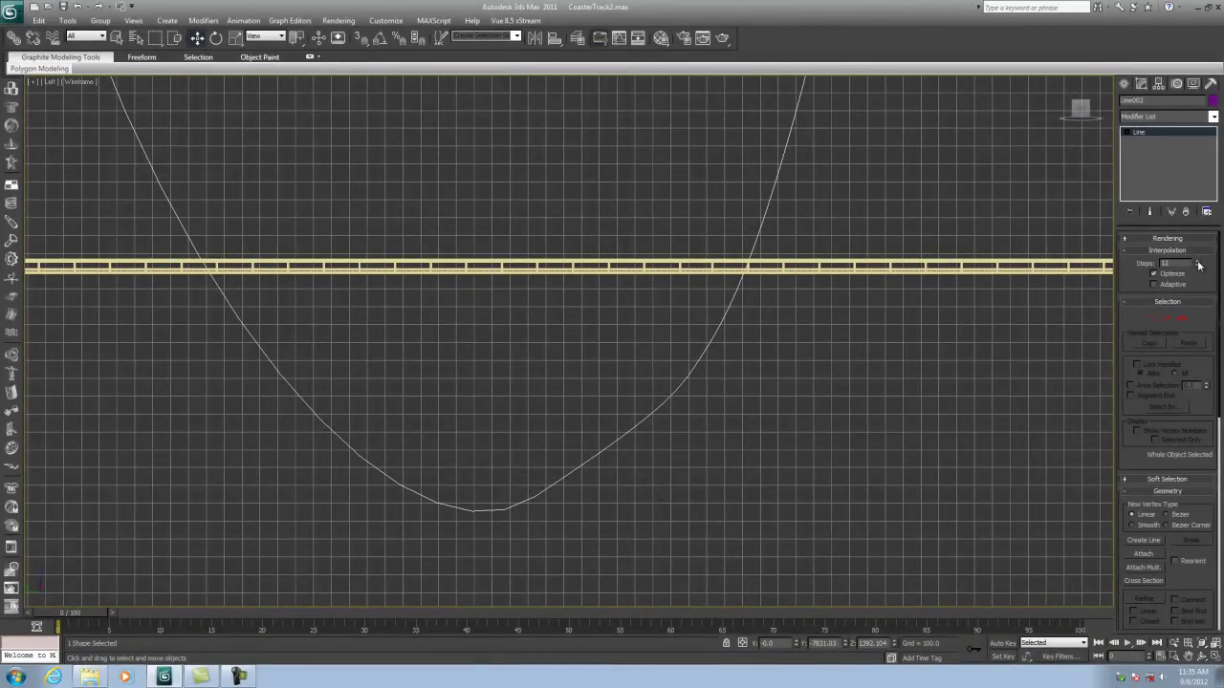
# Select the three vertices of the spline's final rise and move them about 904 units along X away from the dip
pyautogui.scroll(-8, 300, 281)
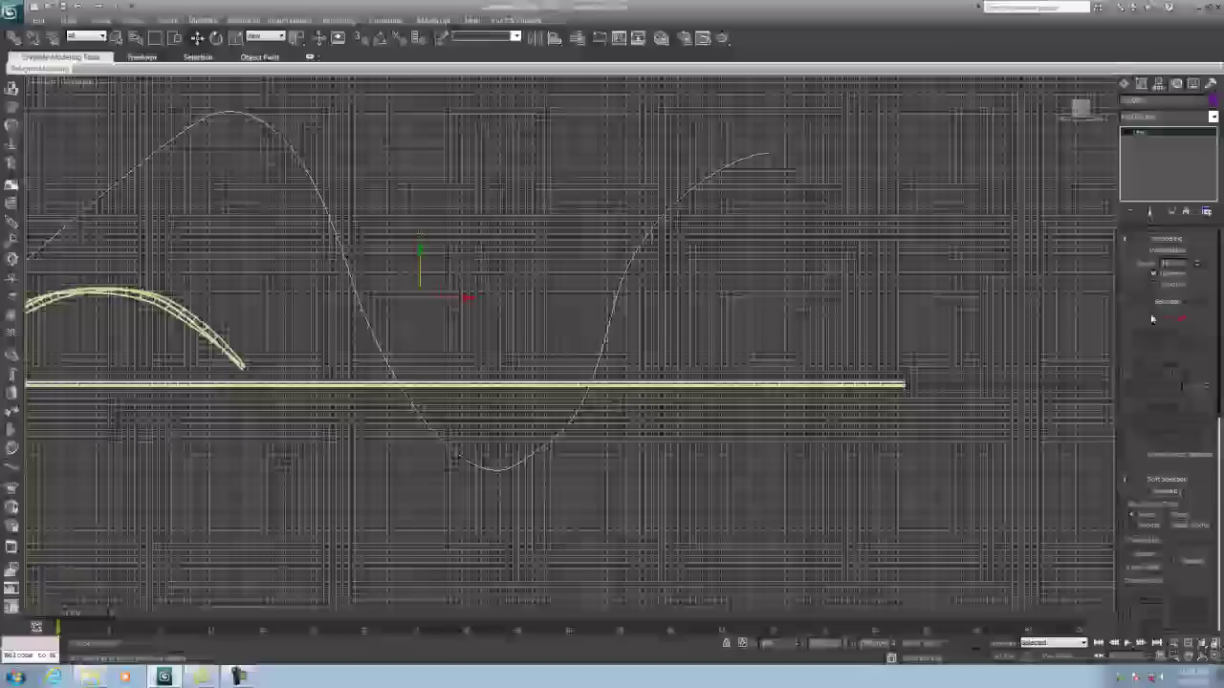
pyautogui.click(1153, 316)
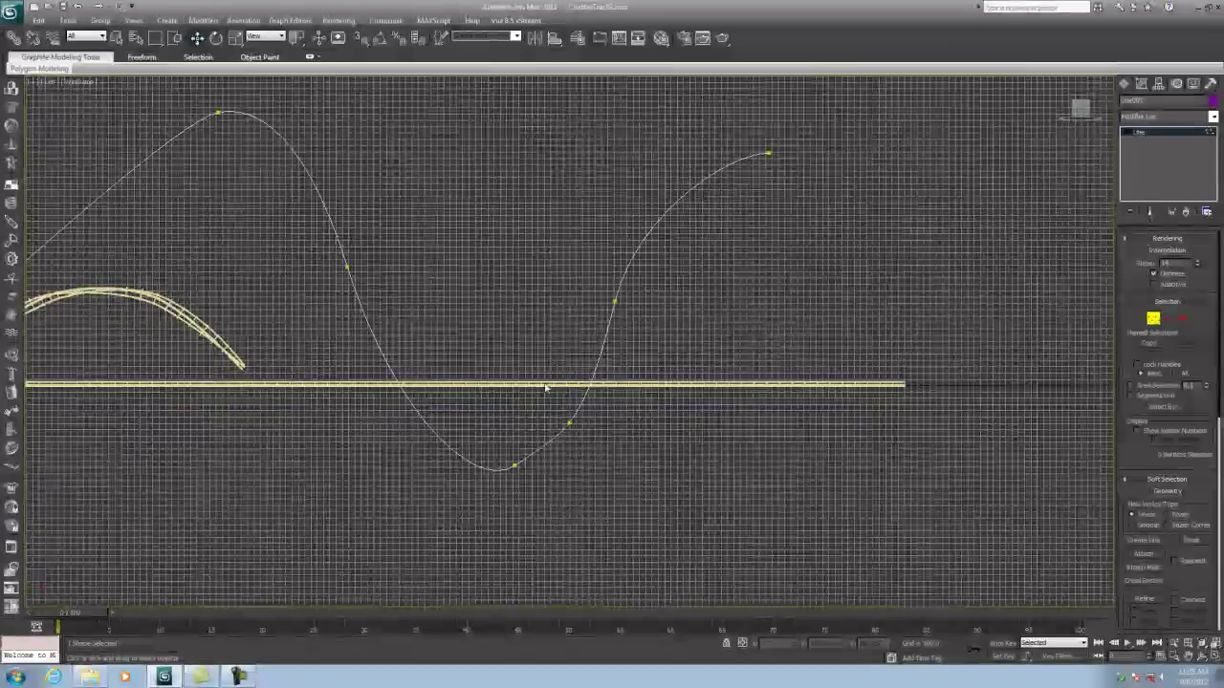
pyautogui.moveTo(488, 444); pyautogui.dragTo(547, 420)
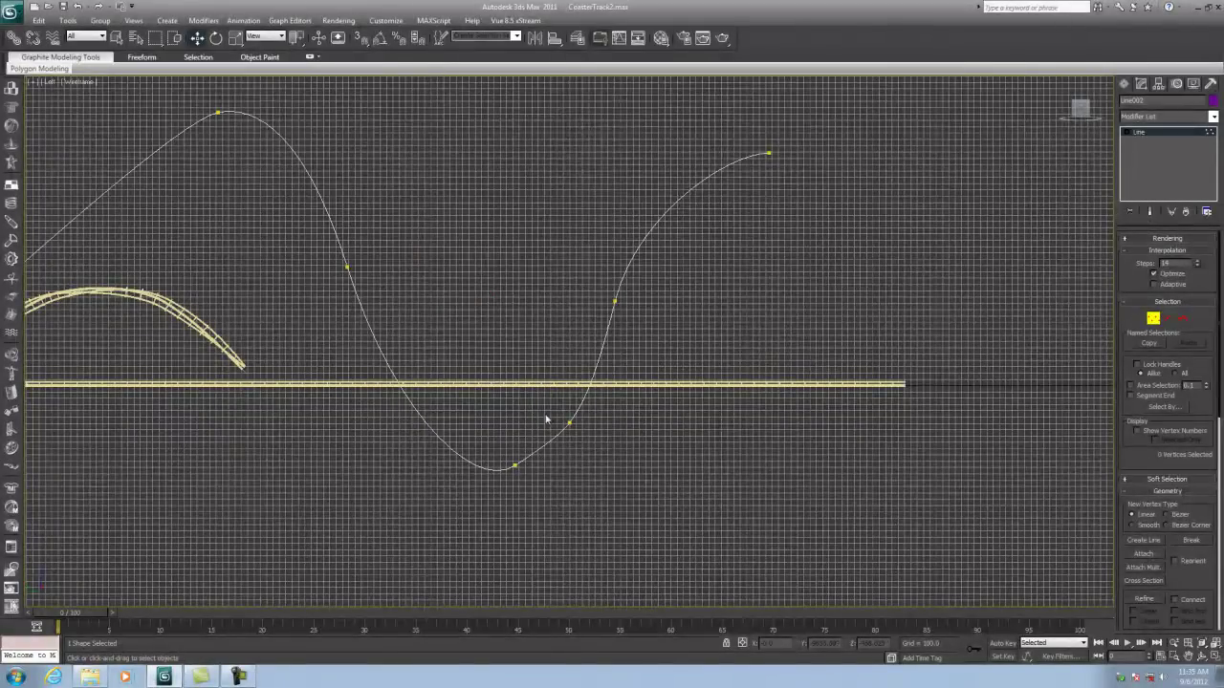
pyautogui.moveTo(561, 117); pyautogui.dragTo(855, 446)
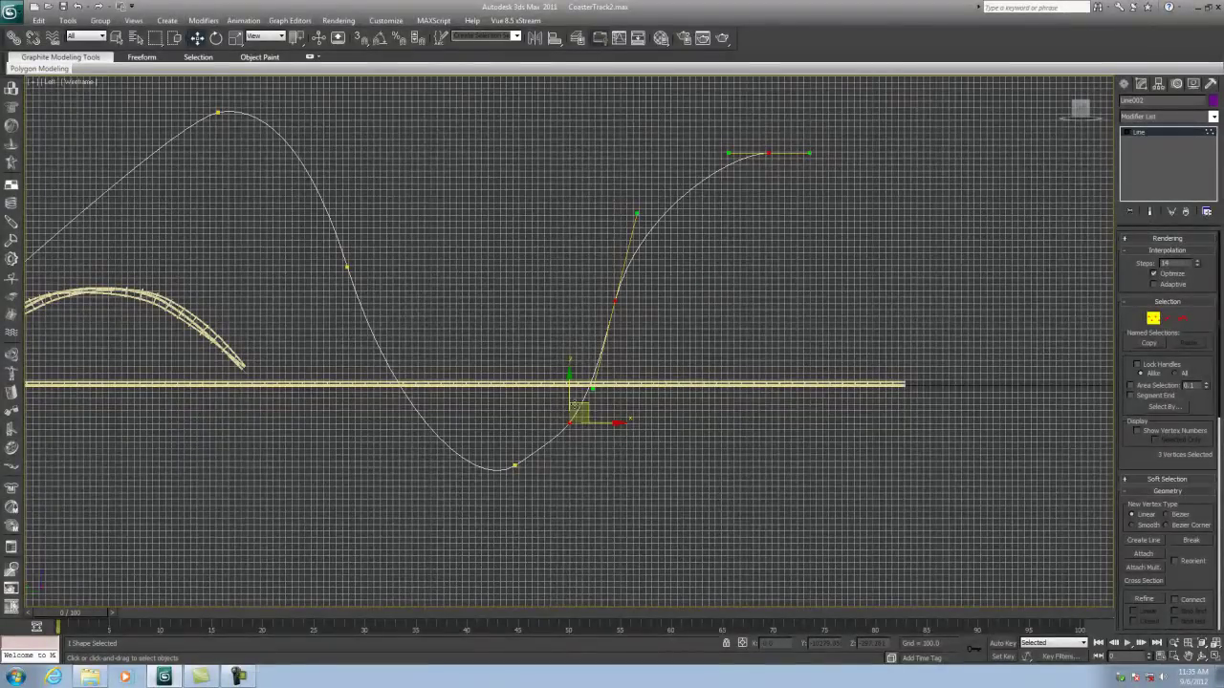
pyautogui.moveTo(614, 423); pyautogui.dragTo(677, 423)
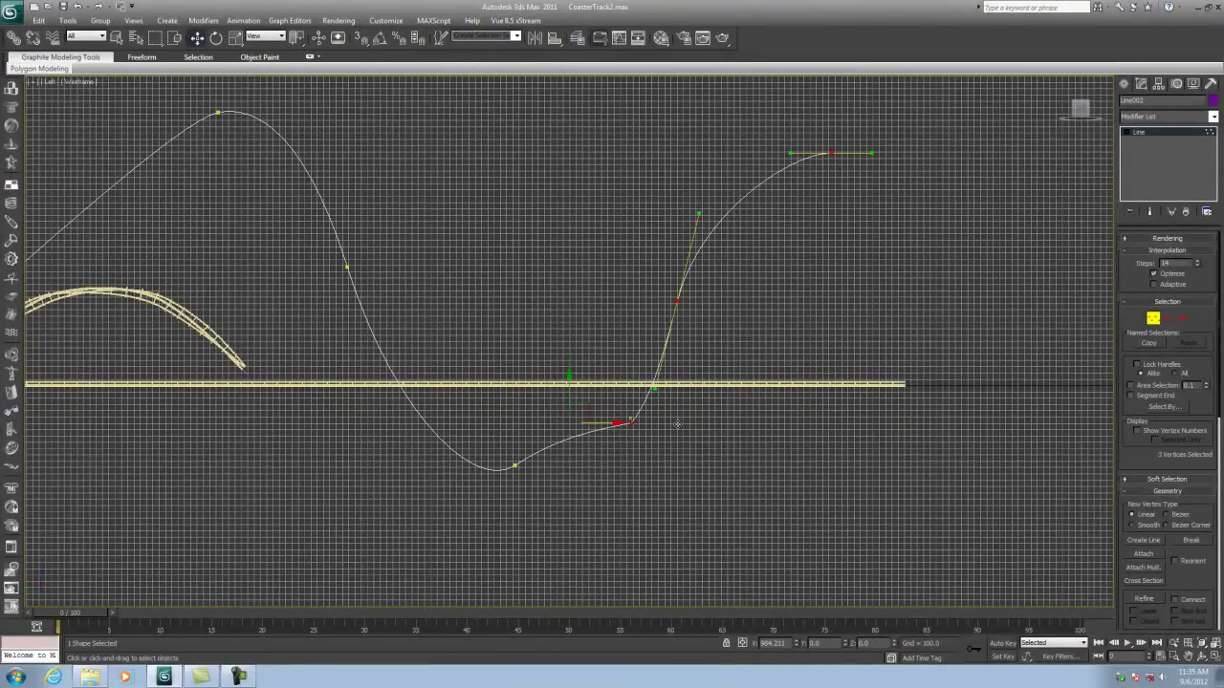
# Lengthen and flatten the Bezier handles of the dip's bottom vertex, and shift the vertex toward the final rise
pyautogui.click(516, 465)
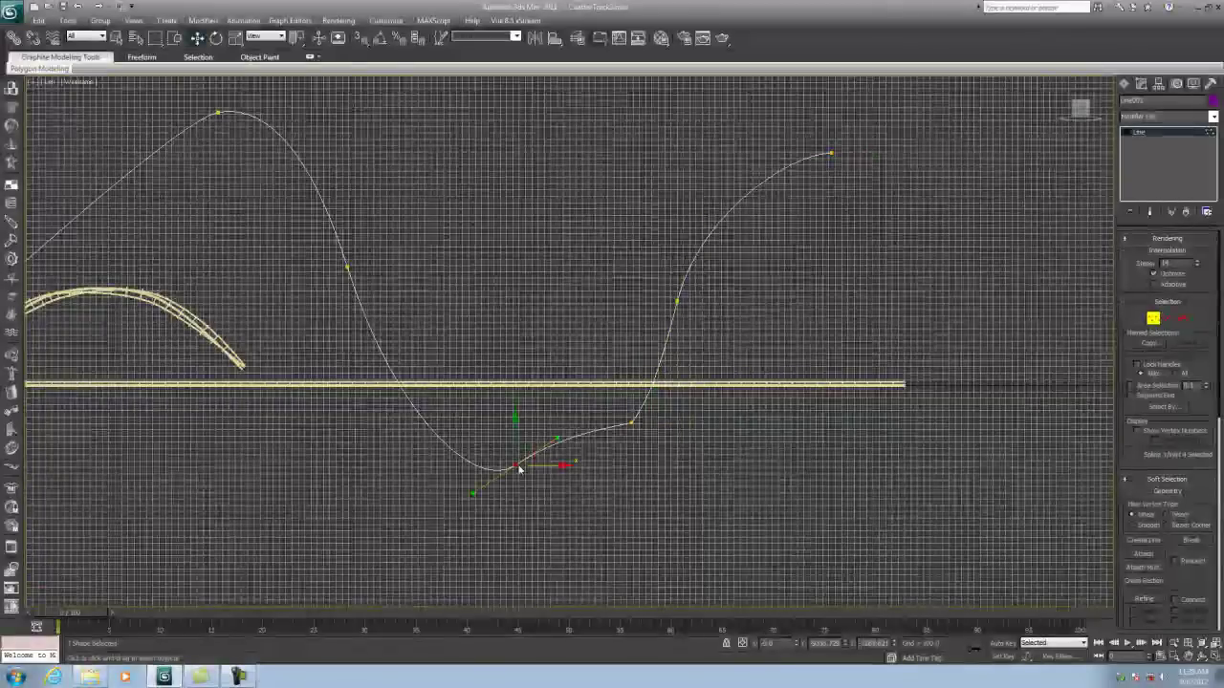
pyautogui.click(483, 488)
pyautogui.moveTo(459, 491)
pyautogui.mouseDown()
pyautogui.moveTo(495, 504)
pyautogui.moveTo(437, 497)
pyautogui.mouseUp()
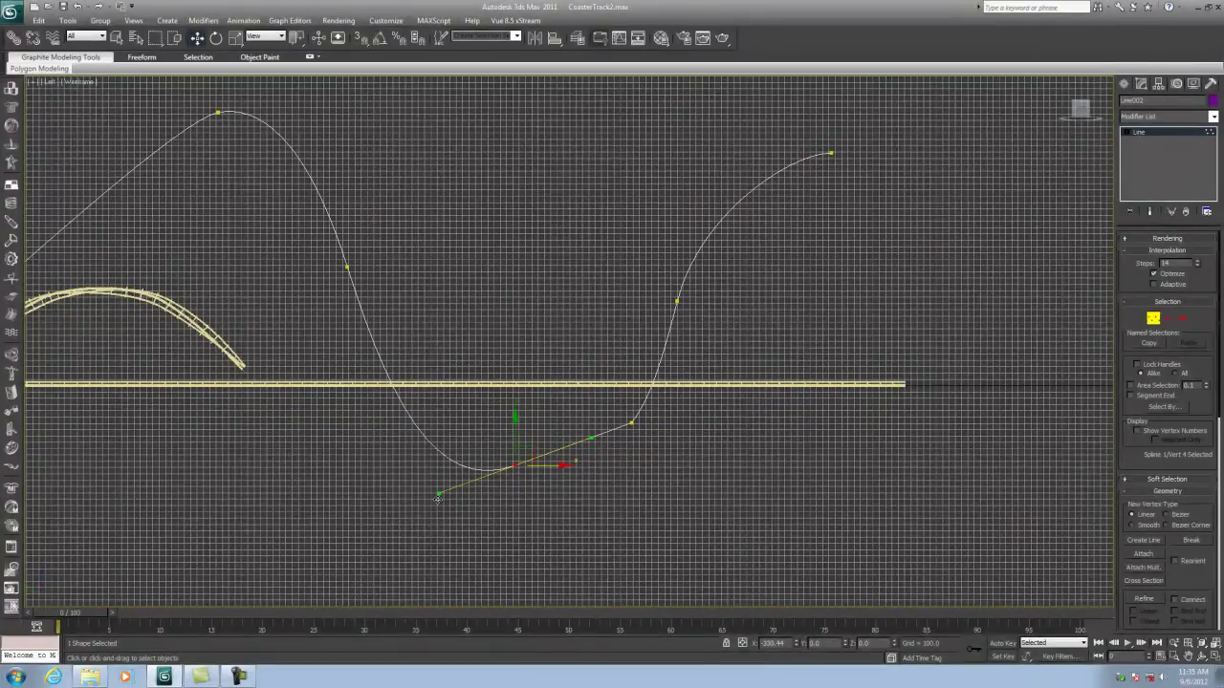
pyautogui.moveTo(525, 452); pyautogui.dragTo(558, 450)
pyautogui.click(590, 508)
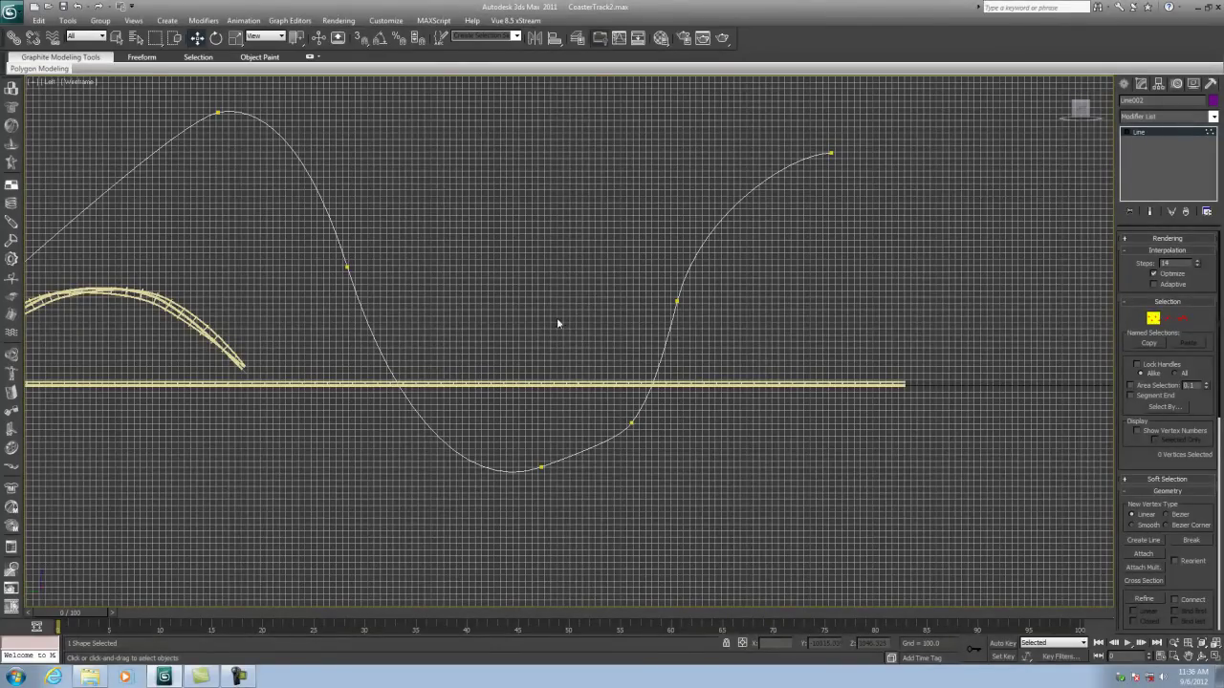
# Select the vertex at the foot of the final rise, leave vertex editing, and frame the whole spline
pyautogui.moveTo(508, 276); pyautogui.dragTo(601, 303, button='middle')
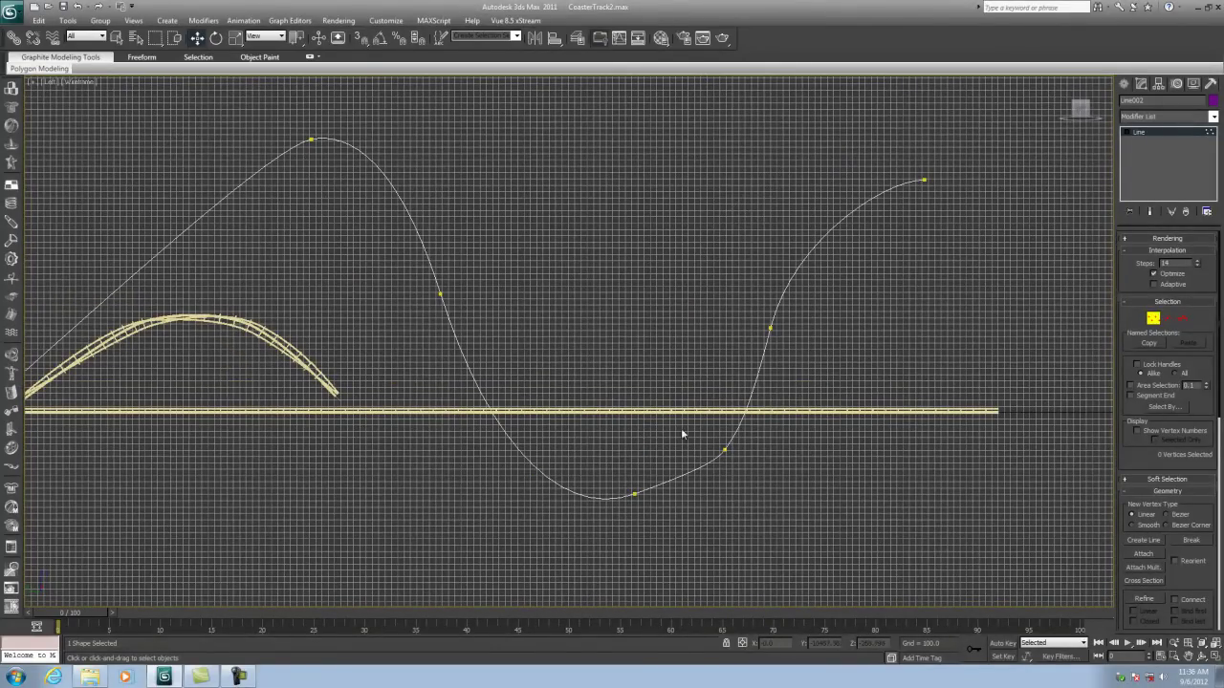
pyautogui.click(723, 449)
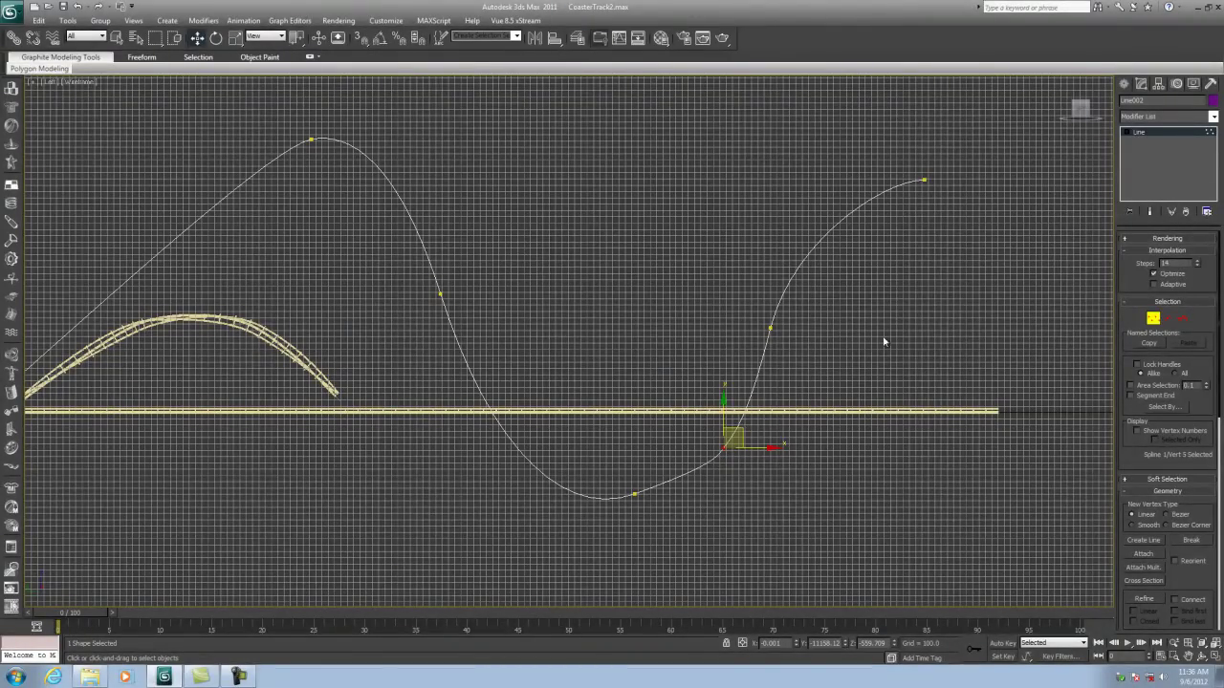
pyautogui.click(1153, 318)
pyautogui.scroll(-3, 657, 363)
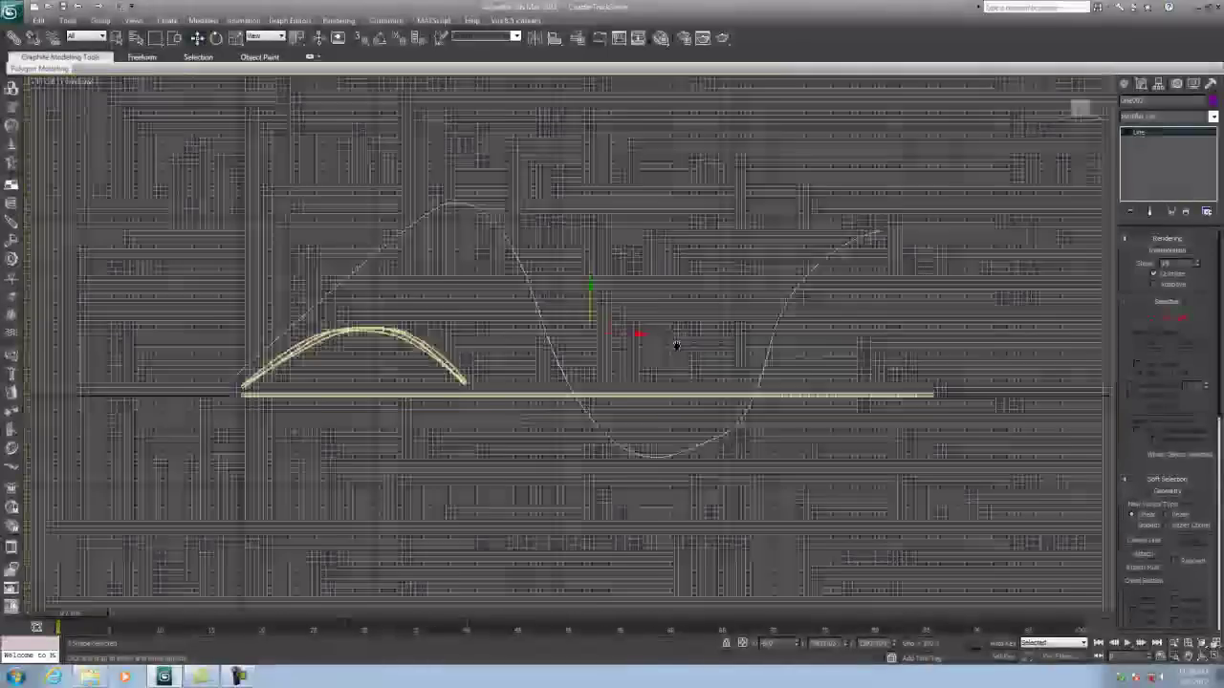
pyautogui.scroll(3, 658, 368)
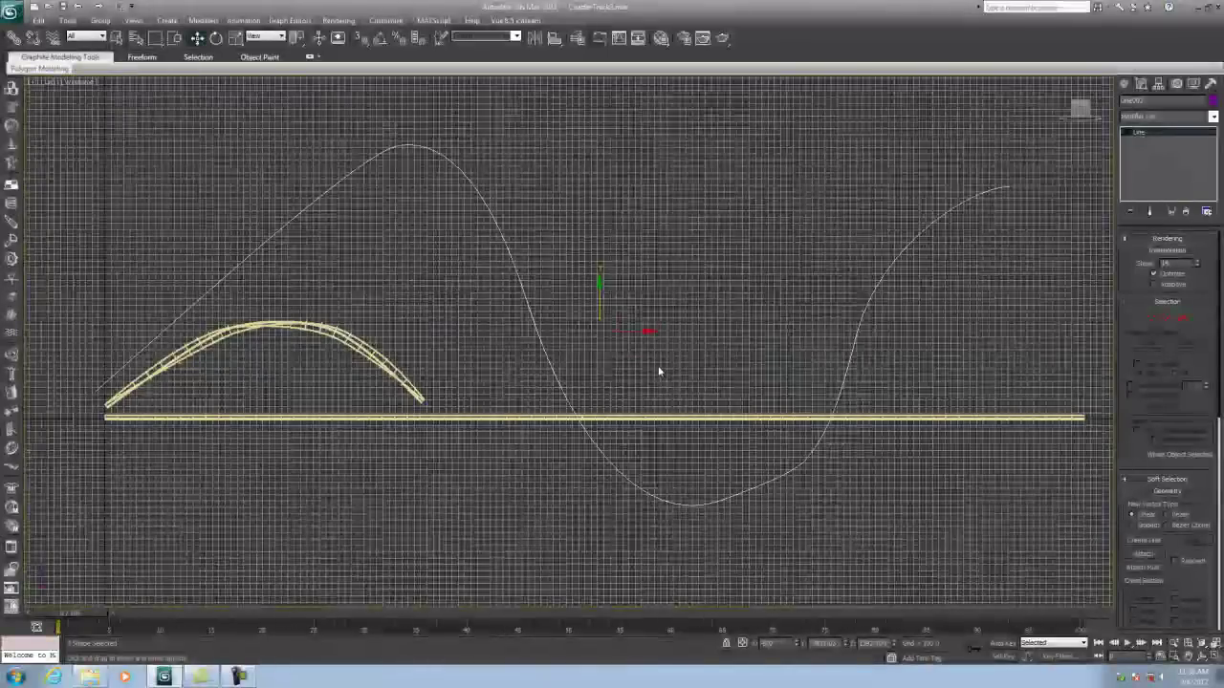
# Change the hill-and-dip spline's object color to pale yellow and clear the selection
pyautogui.click(514, 415)
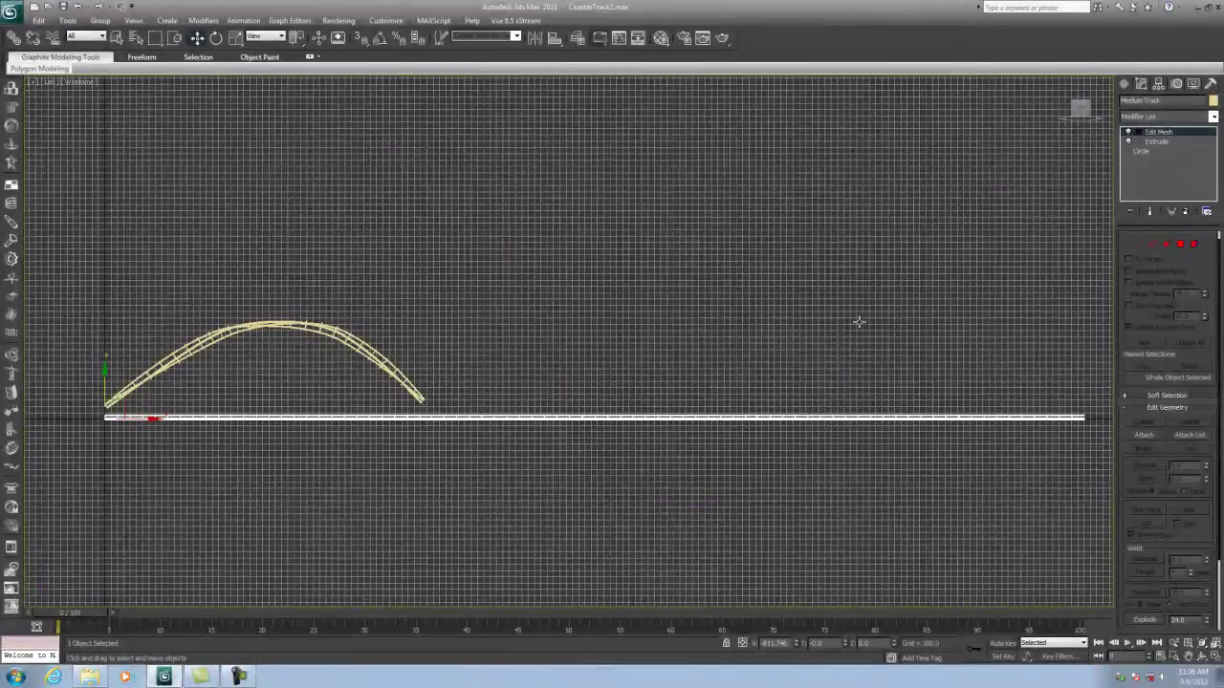
pyautogui.click(866, 320)
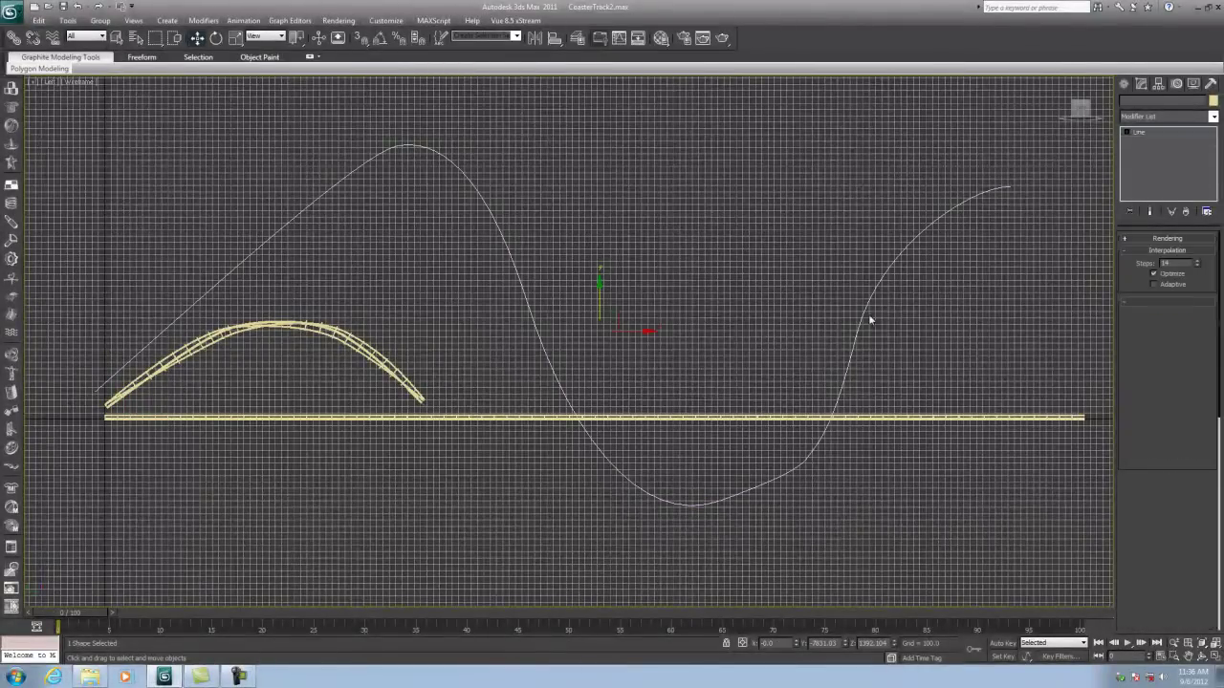
pyautogui.click(1212, 101)
pyautogui.click(517, 288)
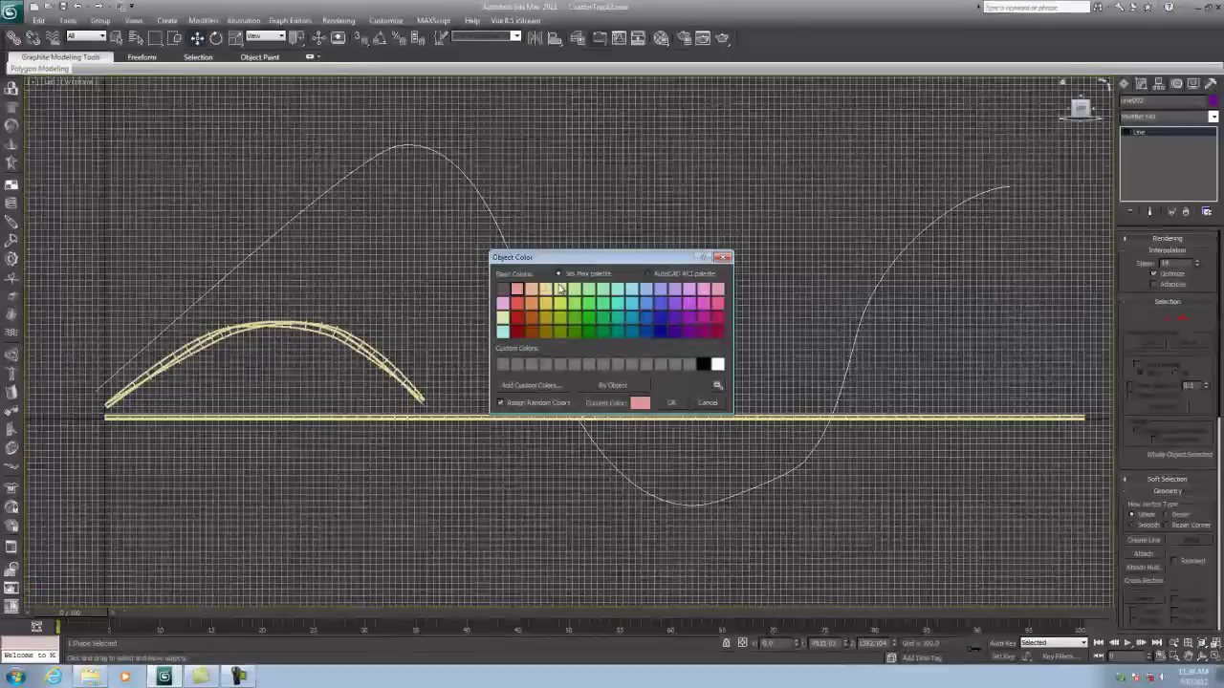
pyautogui.click(672, 403)
pyautogui.click(638, 507)
# Apply PathDeform (WSM) to the medium track with the hill-and-dip spline as its path, and move the track onto the path
pyautogui.click(531, 420)
pyautogui.click(1212, 116)
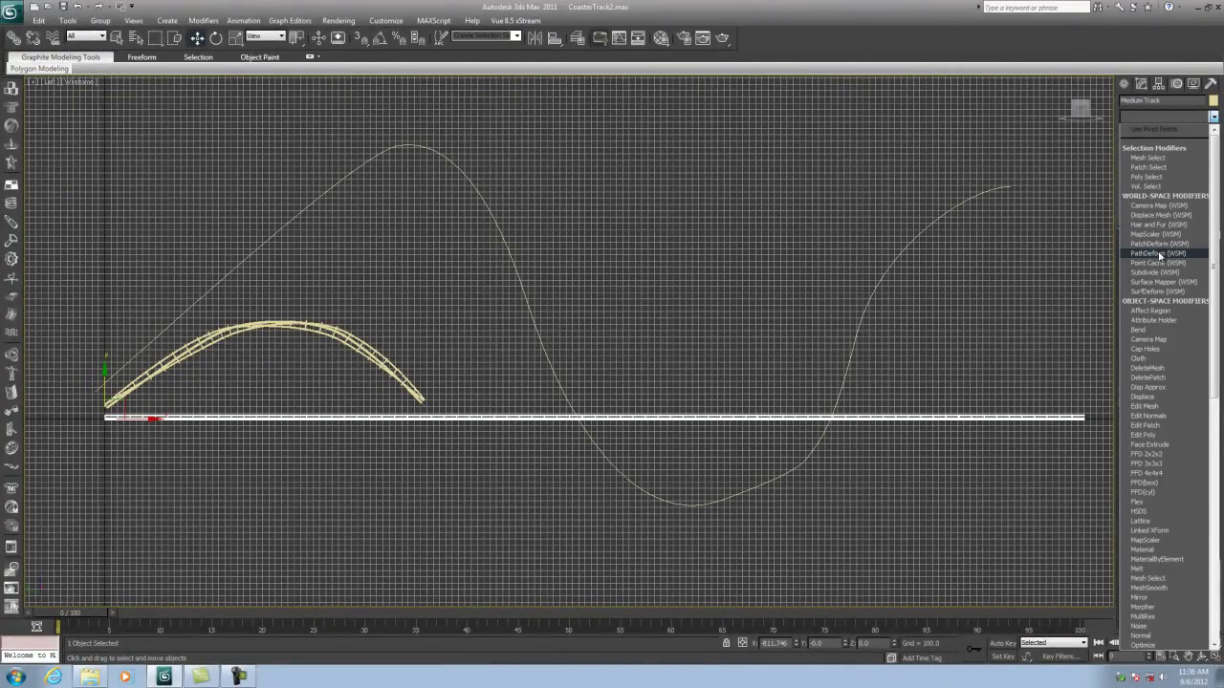
pyautogui.click(1159, 256)
pyautogui.click(1165, 270)
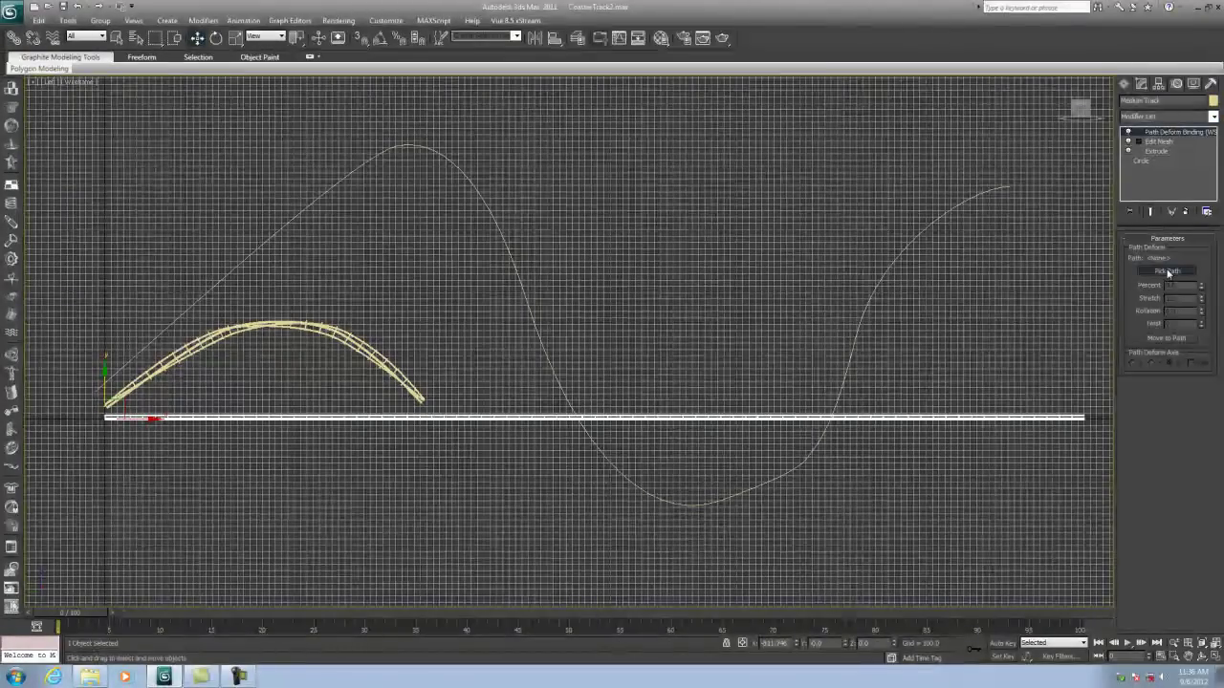
pyautogui.click(949, 206)
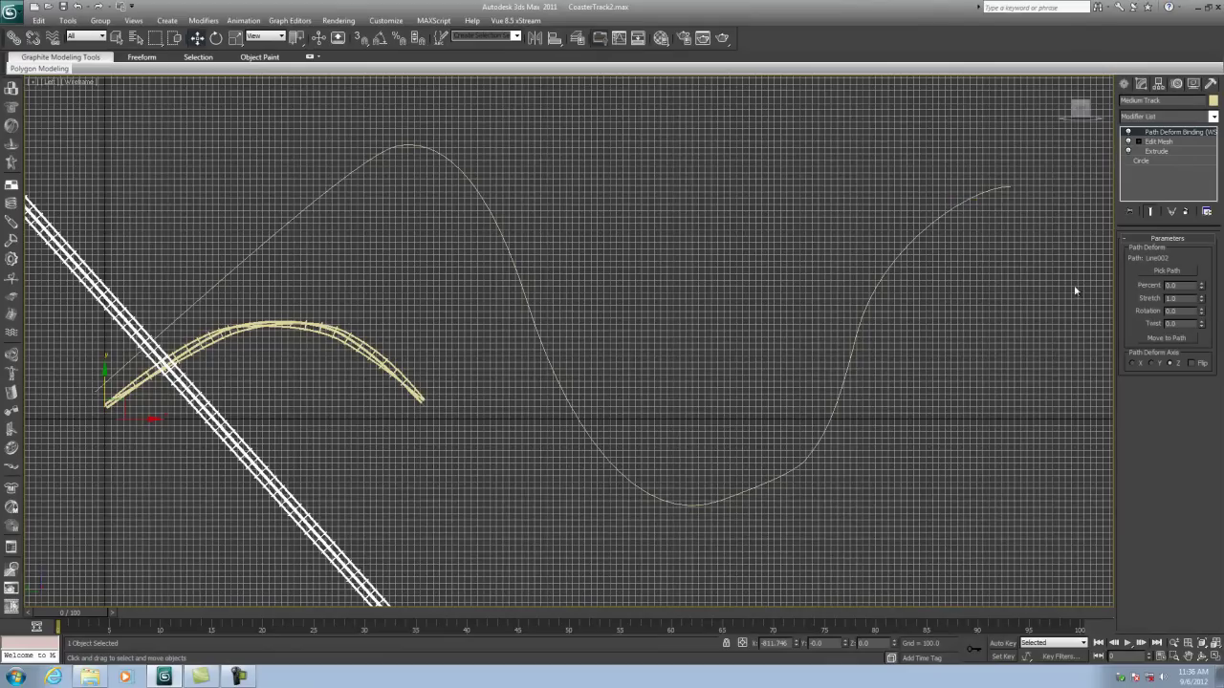
pyautogui.click(1166, 338)
# Set the medium track's path deform rotation to 90, stretch to 1.16 and percent to -0.5
pyautogui.doubleClick(1179, 310)
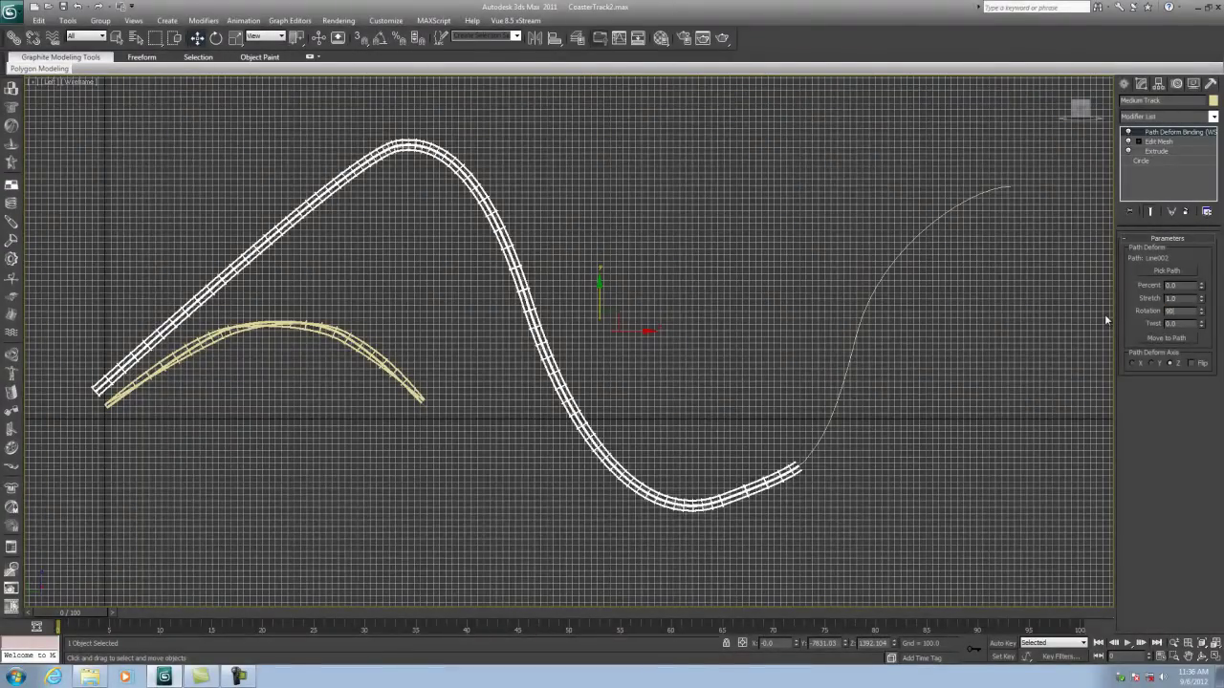
pyautogui.write('90')
pyautogui.press('Return')
pyautogui.moveTo(371, 338); pyautogui.dragTo(410, 342, button='middle')
pyautogui.moveTo(718, 351); pyautogui.dragTo(652, 347, button='middle')
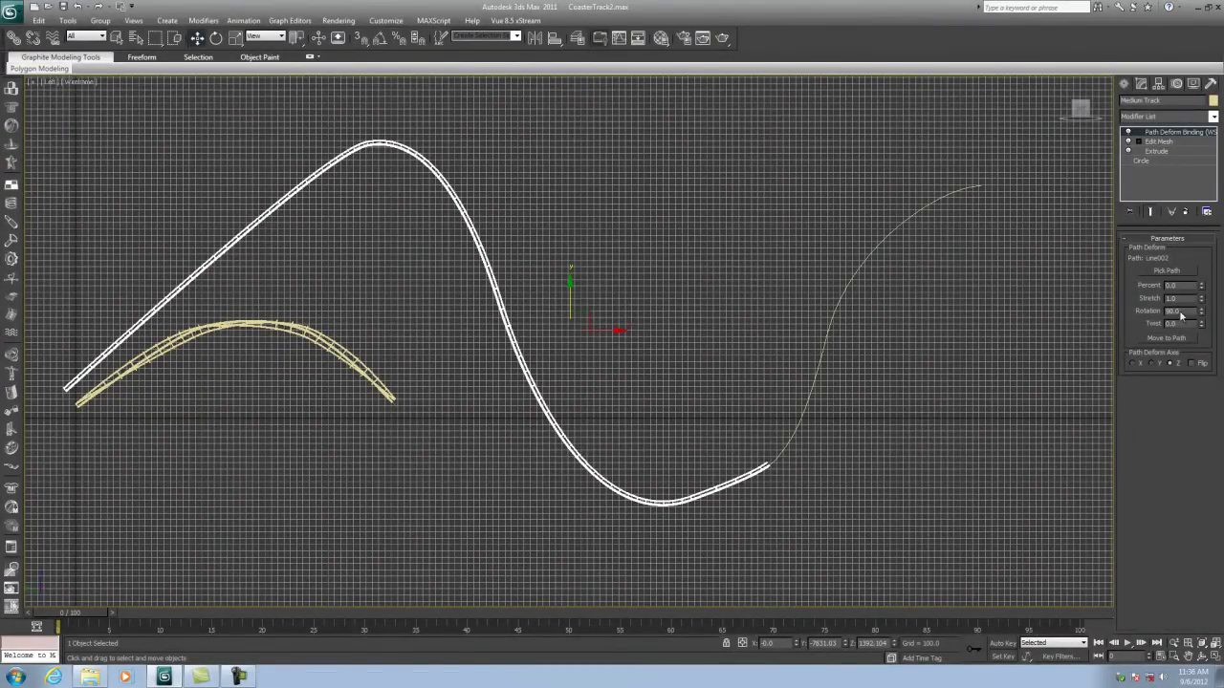
pyautogui.moveTo(1202, 299)
pyautogui.mouseDown()
pyautogui.moveTo(1199, 272)
pyautogui.moveTo(1198, 289)
pyautogui.mouseUp()
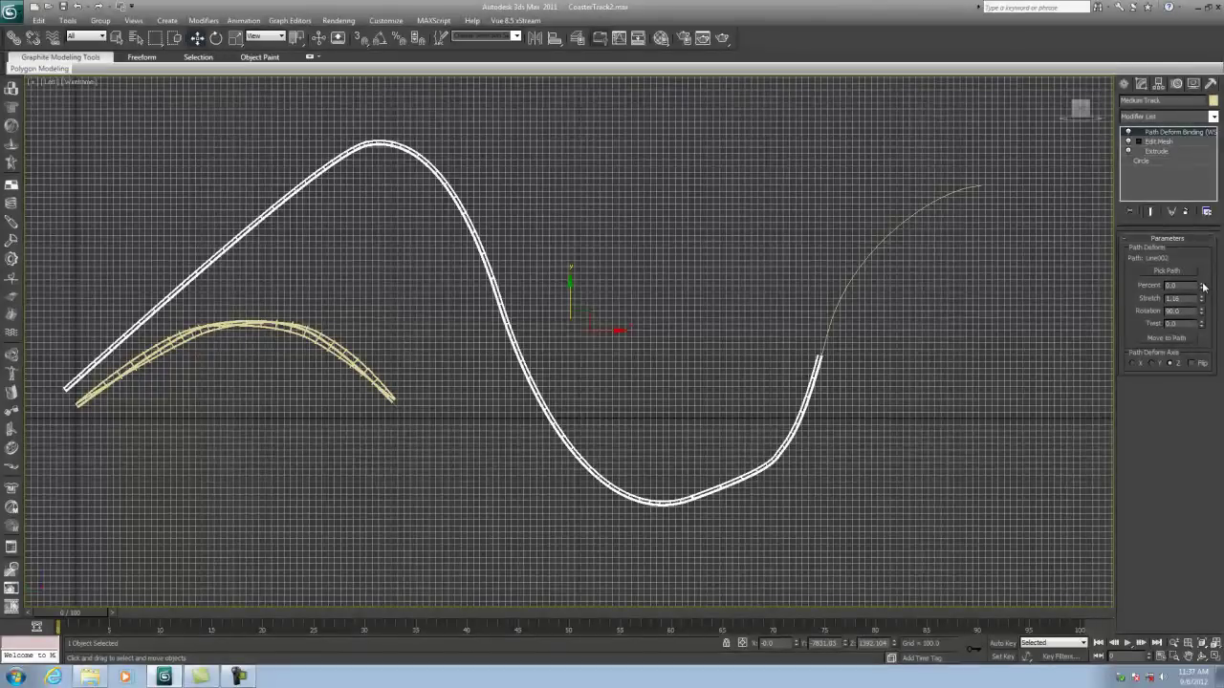
pyautogui.moveTo(1201, 287)
pyautogui.mouseDown()
pyautogui.moveTo(1205, 262)
pyautogui.moveTo(1206, 286)
pyautogui.mouseUp()
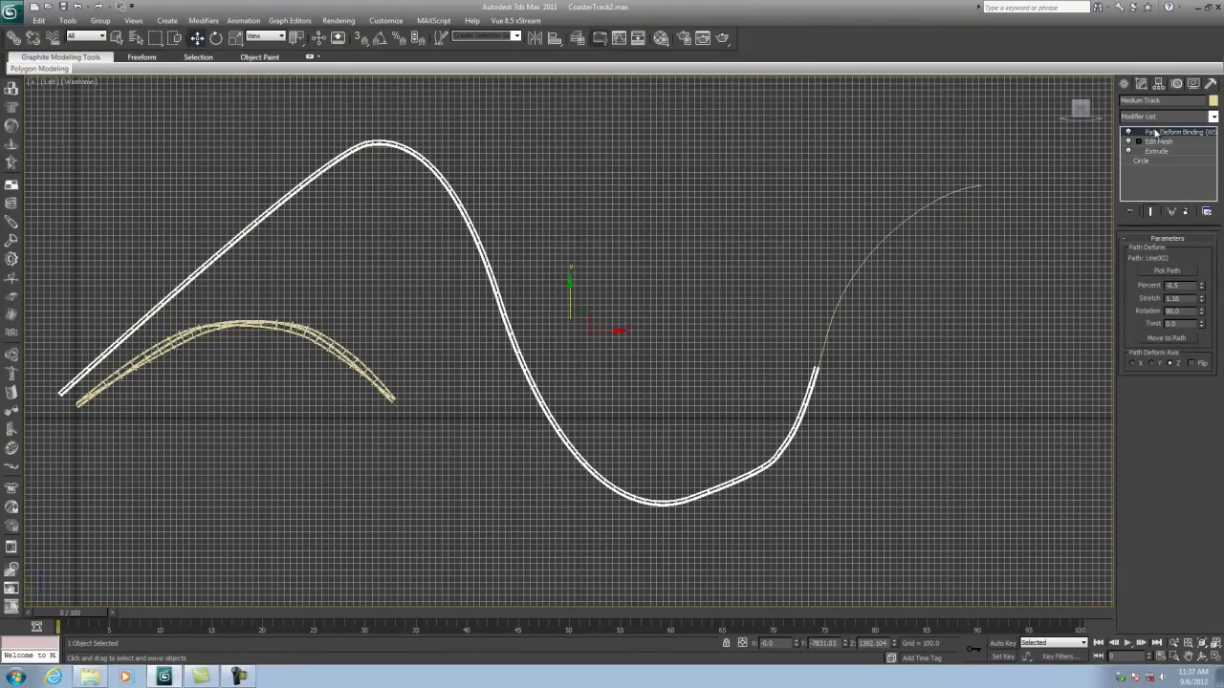
# Edit the path spline's vertices: shift the vertex midway up the final rise slightly upward and delete the spline's end vertex
pyautogui.click(905, 222)
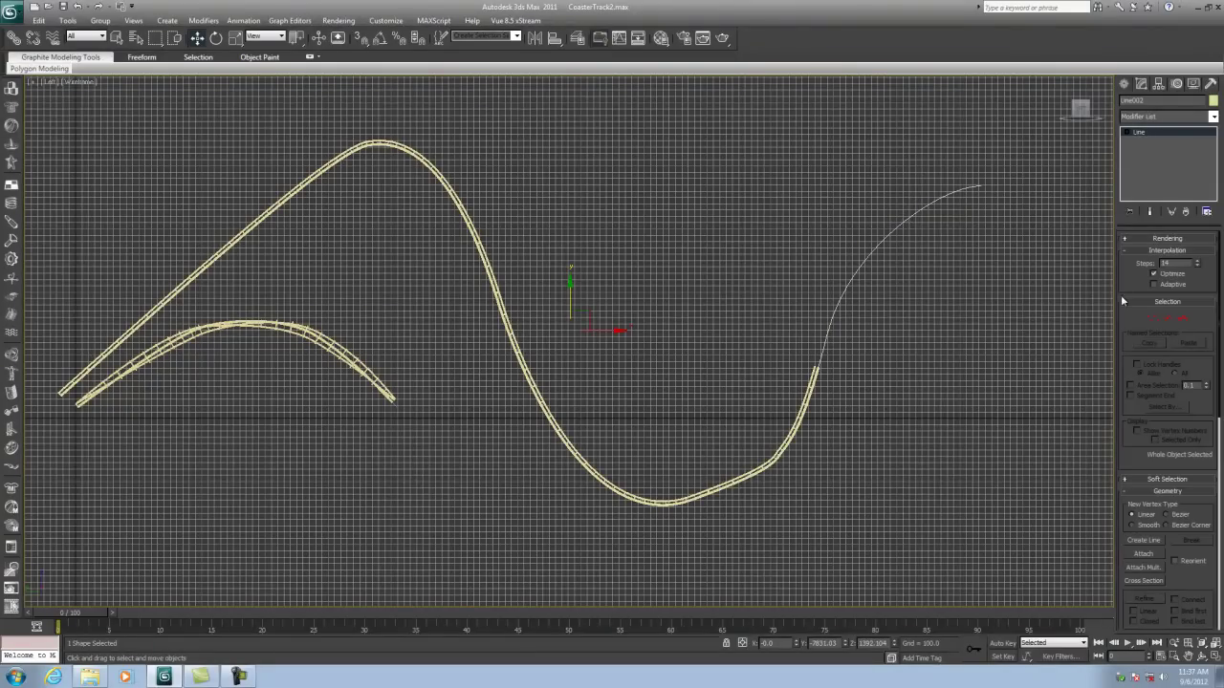
pyautogui.click(1151, 319)
pyautogui.click(980, 183)
pyautogui.moveTo(995, 165); pyautogui.dragTo(874, 459)
pyautogui.click(827, 334)
pyautogui.moveTo(837, 318); pyautogui.dragTo(844, 287)
pyautogui.click(891, 440)
pyautogui.click(876, 458)
pyautogui.press('Delete')
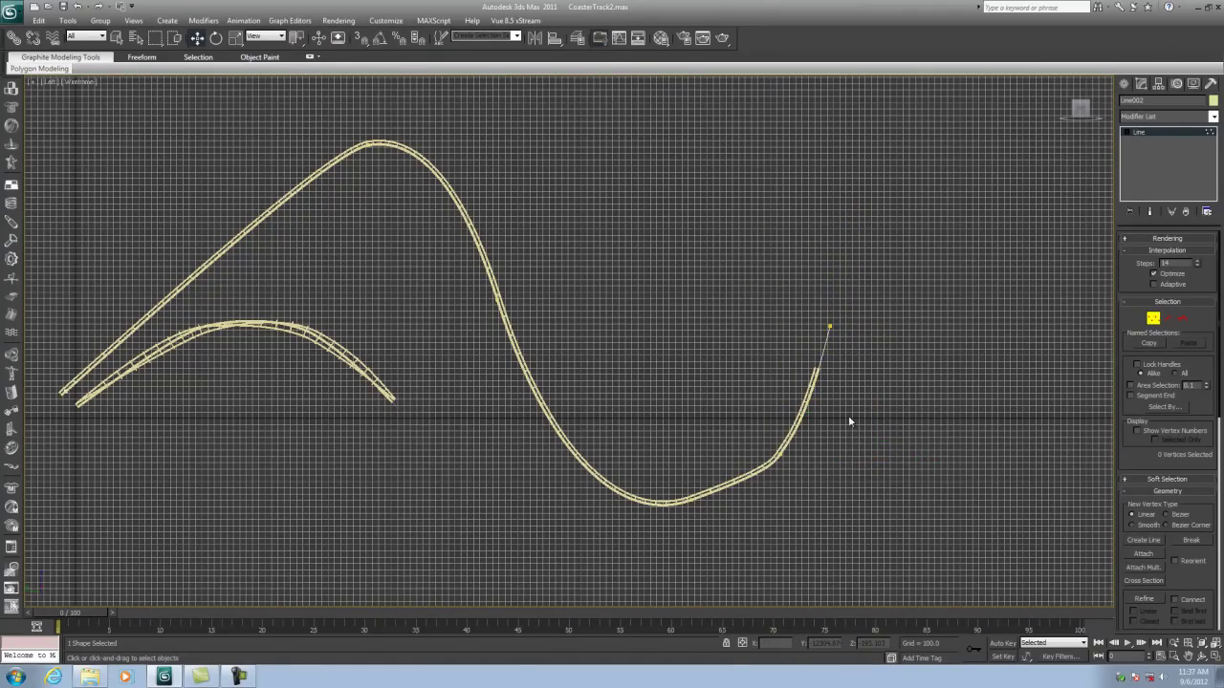
# Move the spline's new end vertex down to the track's end, shorten its Bezier handle to straighten the rise, and leave vertex editing
pyautogui.scroll(4, 862, 386)
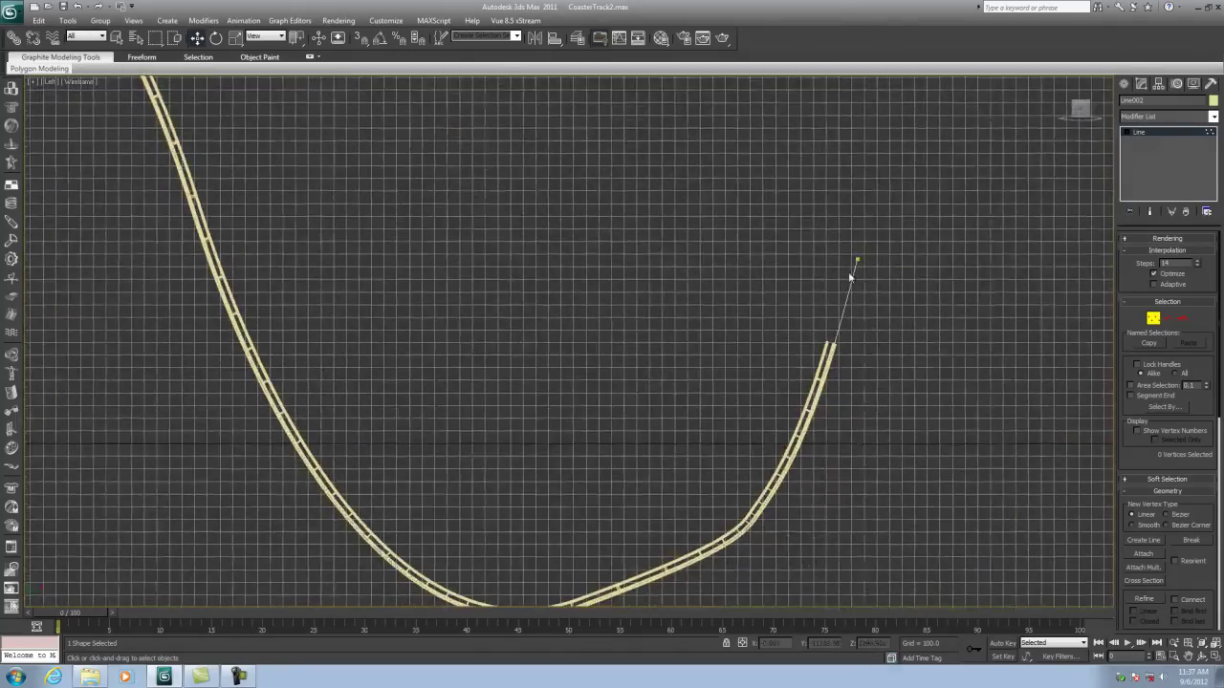
pyautogui.click(857, 256)
pyautogui.moveTo(874, 240); pyautogui.dragTo(868, 312)
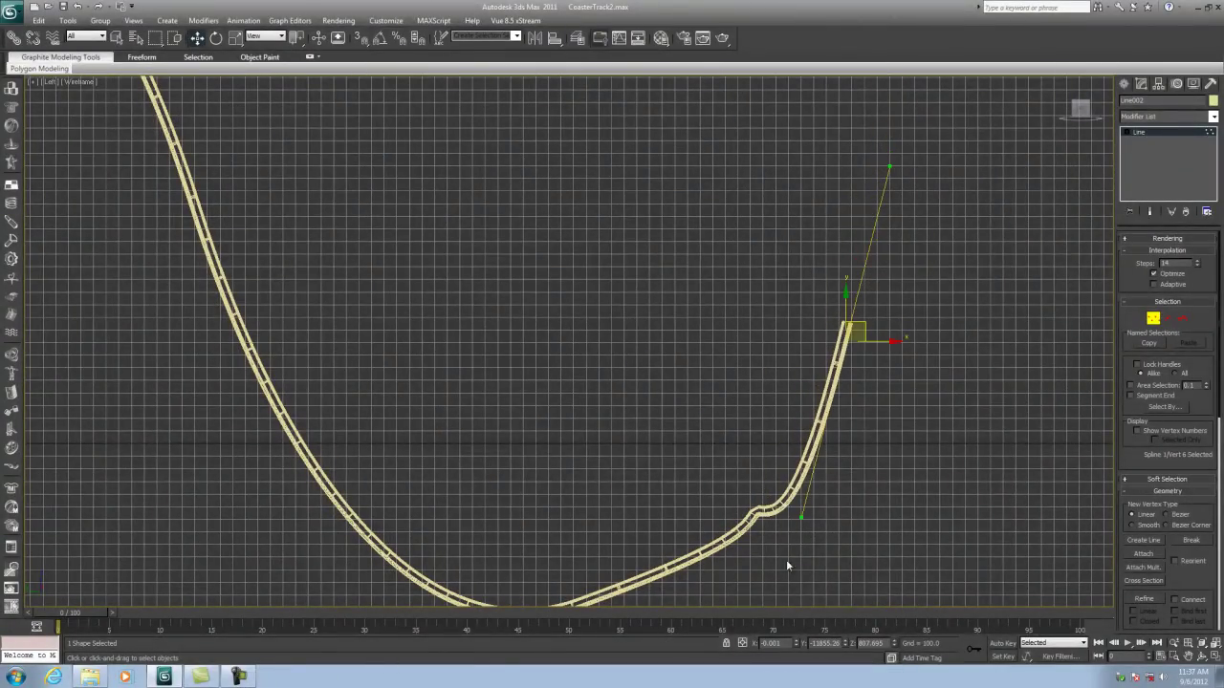
pyautogui.moveTo(802, 518); pyautogui.dragTo(804, 435)
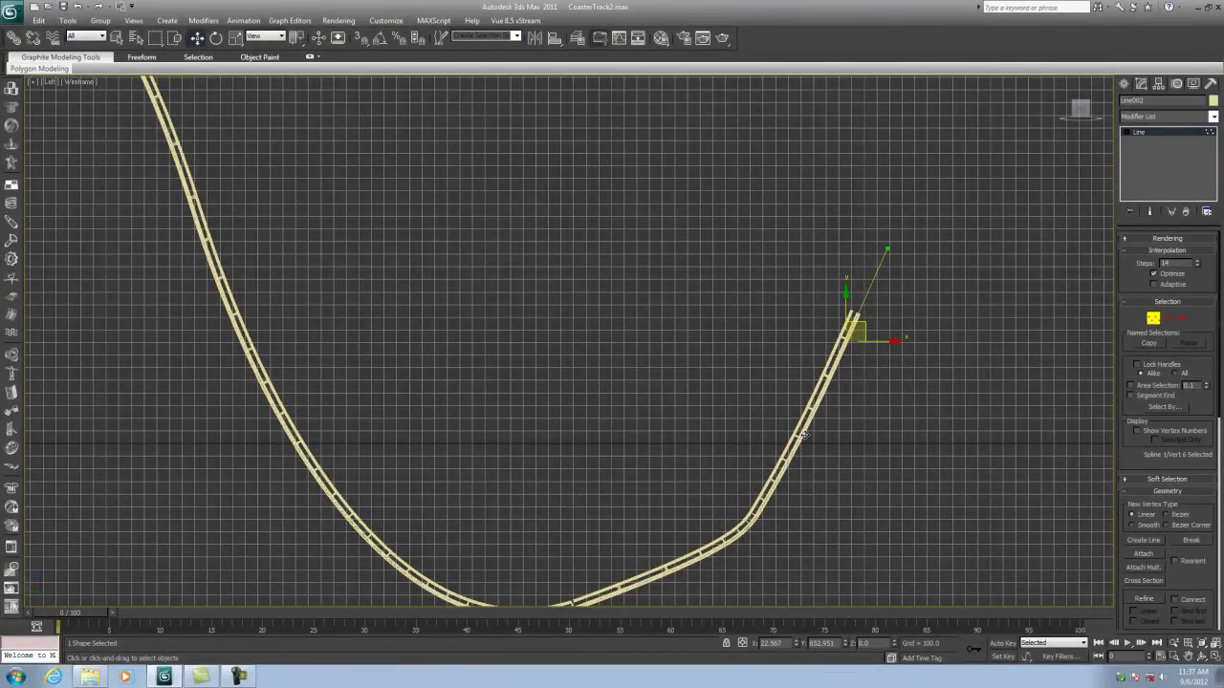
pyautogui.click(884, 452)
pyautogui.click(1153, 317)
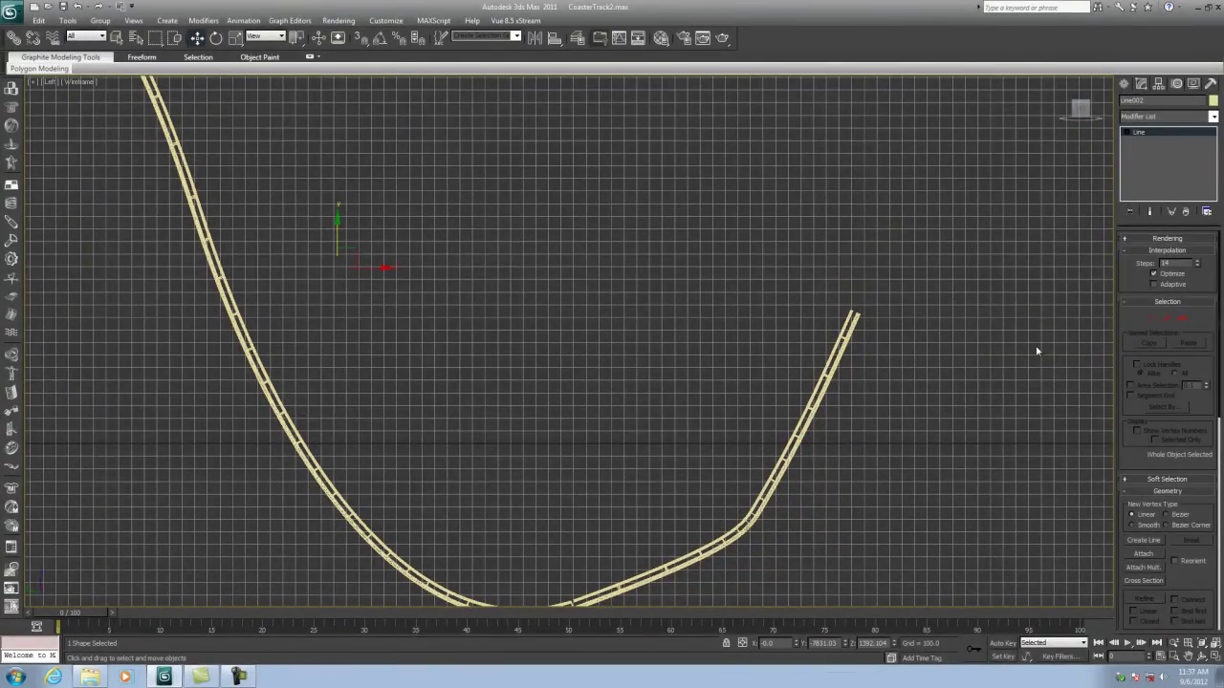
# Draw a seven-vertex curved line in the Left view from the medium track's end, forming a hill, a deep dip and a final rise
pyautogui.click(900, 405)
pyautogui.hotkey('shift', 'z')
pyautogui.hotkey('shift', 'z')
pyautogui.hotkey('shift', 'z')
pyautogui.hotkey('shift', 'z')
pyautogui.hotkey('shift', 'z')
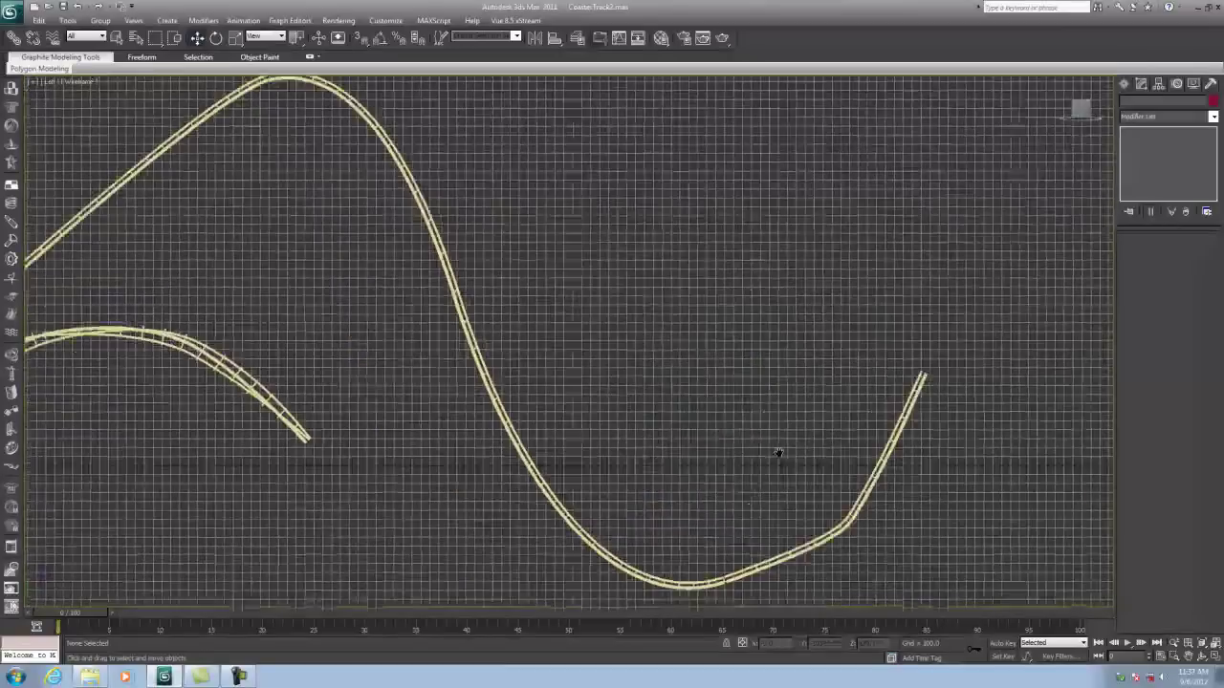
pyautogui.hotkey('shift', 'z')
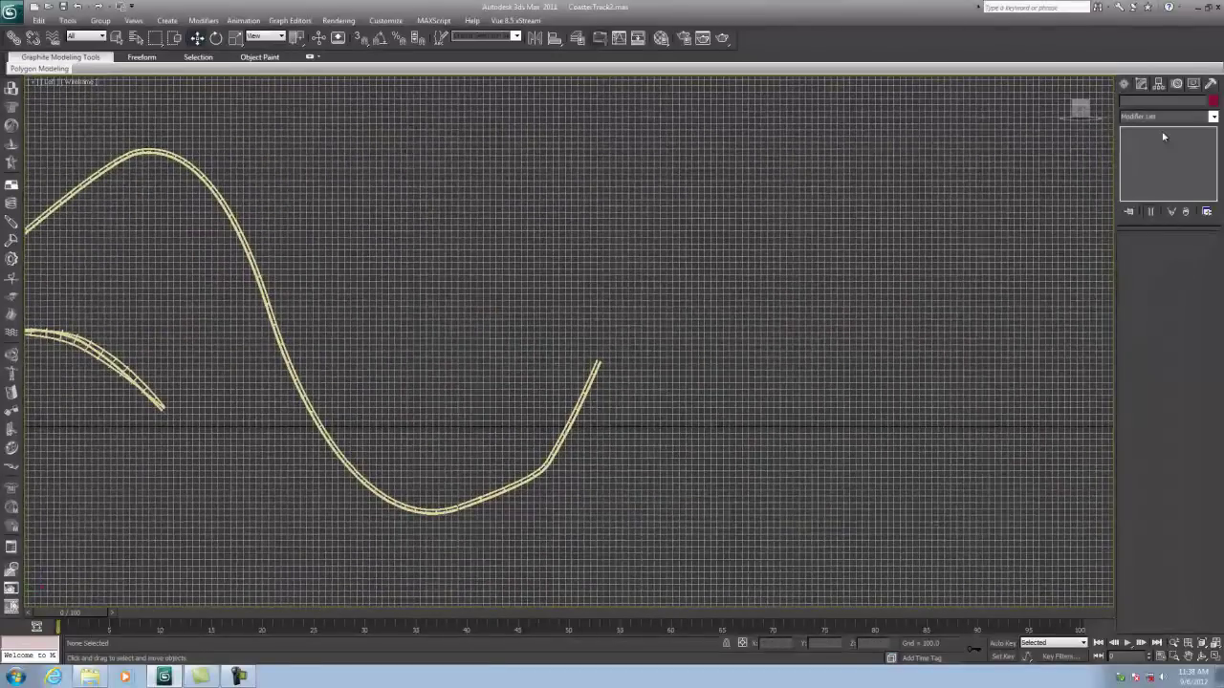
pyautogui.click(1125, 84)
pyautogui.click(1145, 169)
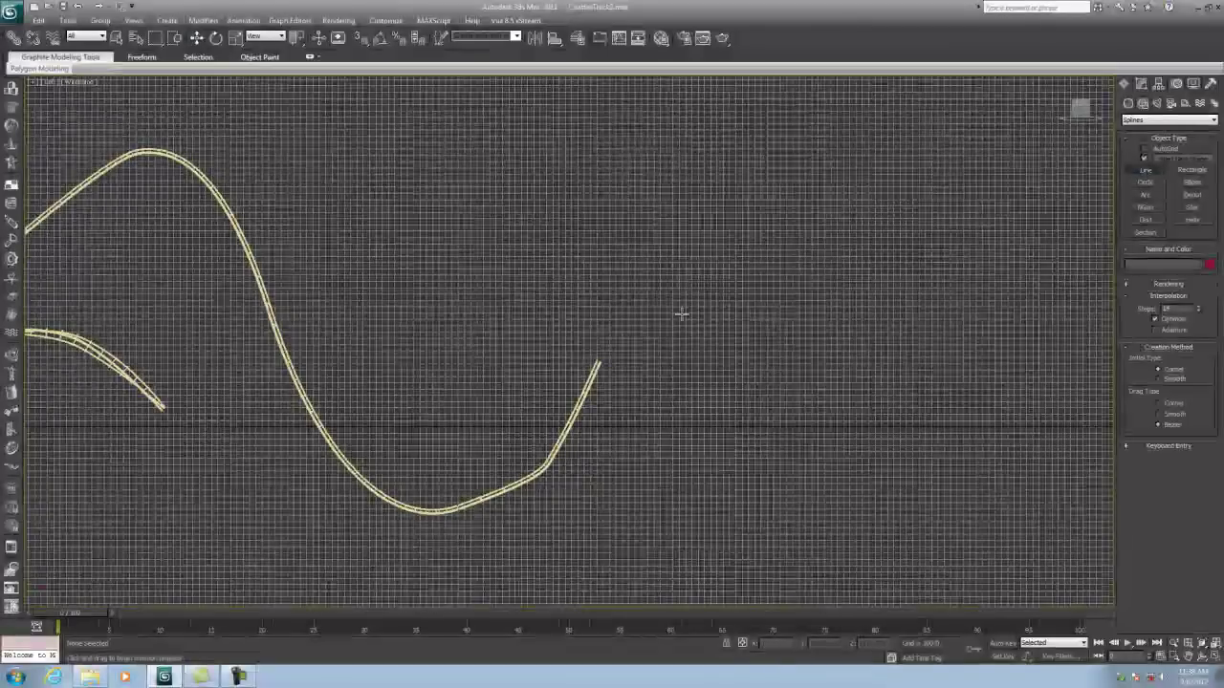
pyautogui.click(598, 361)
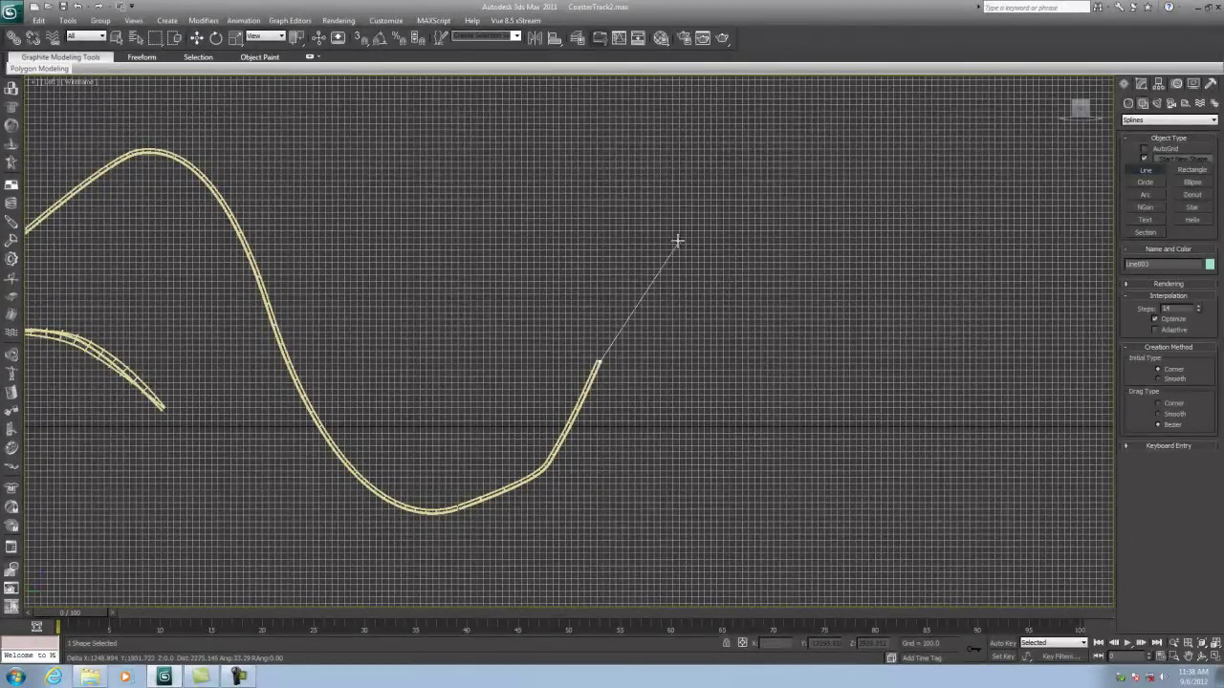
pyautogui.moveTo(642, 275); pyautogui.dragTo(659, 265)
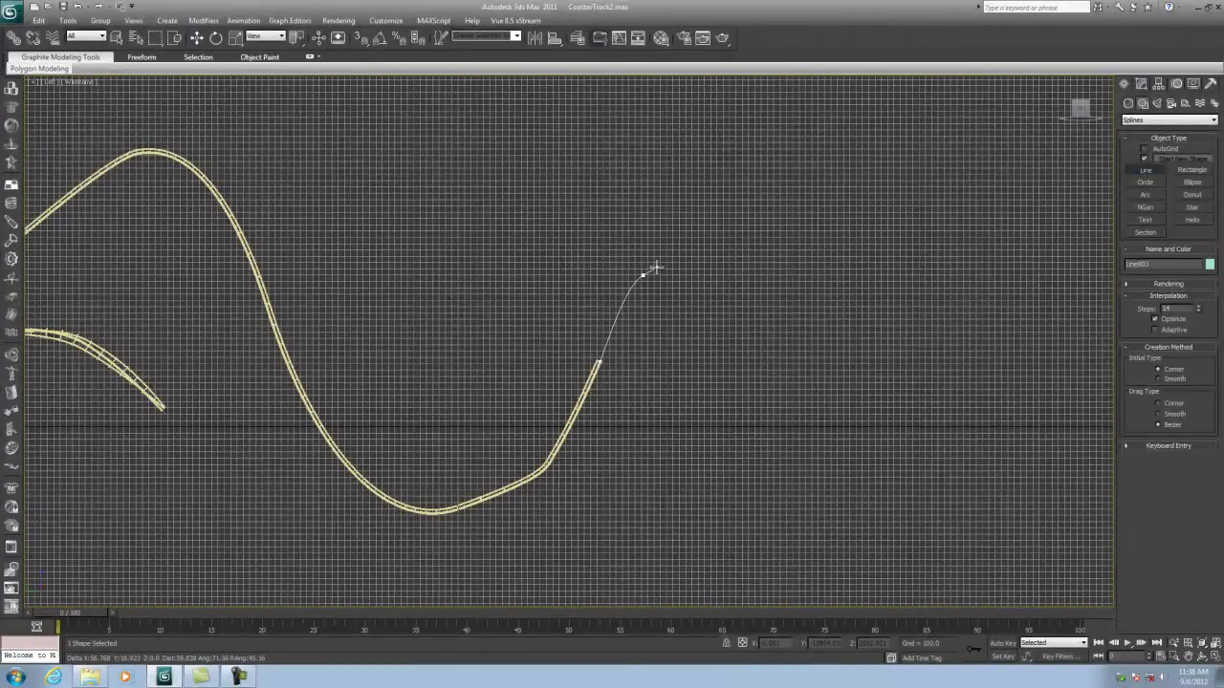
pyautogui.click(739, 284)
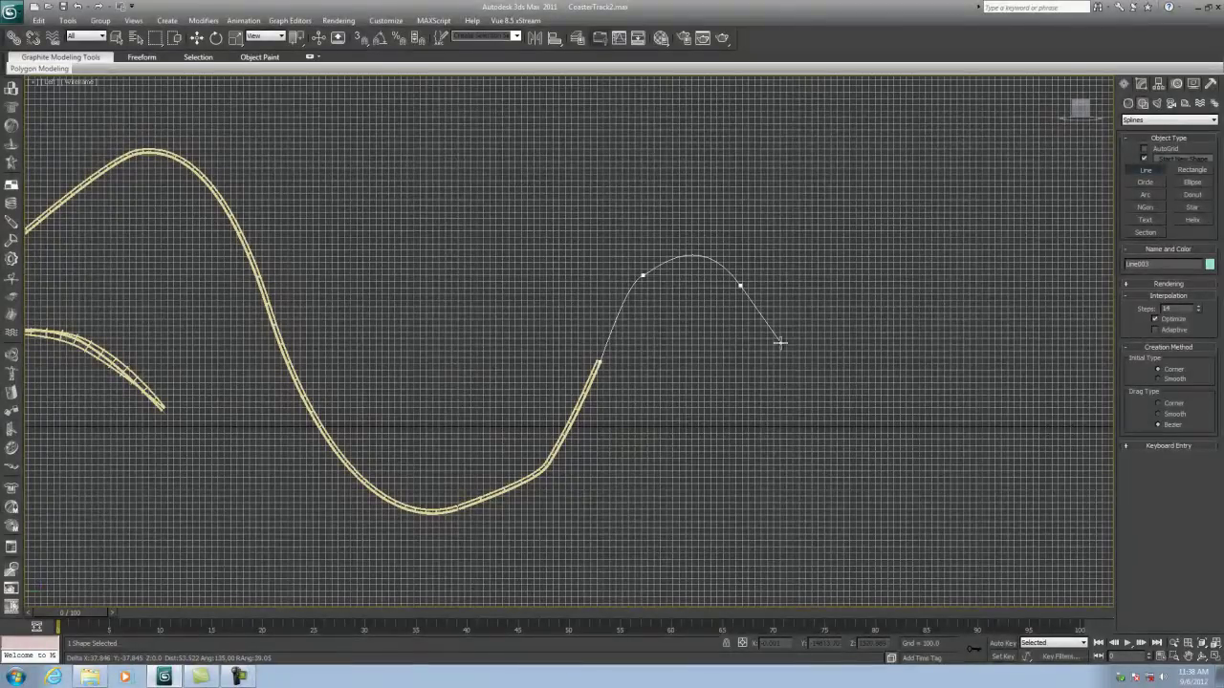
pyautogui.click(808, 448)
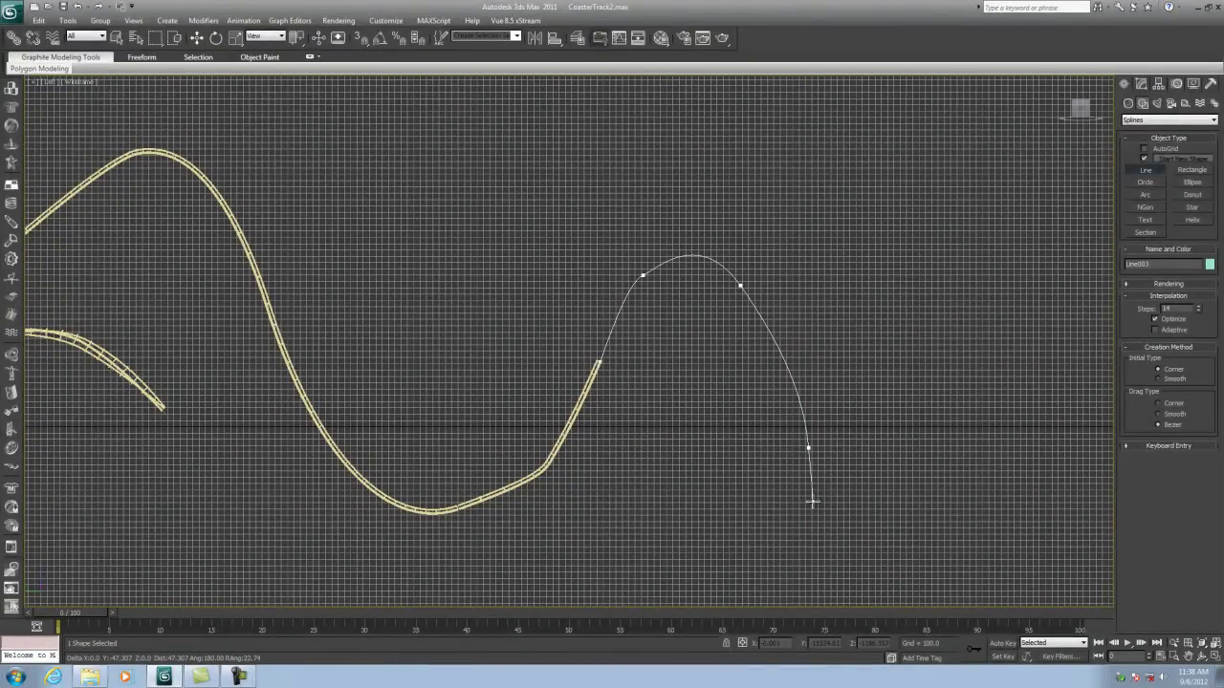
pyautogui.click(922, 547)
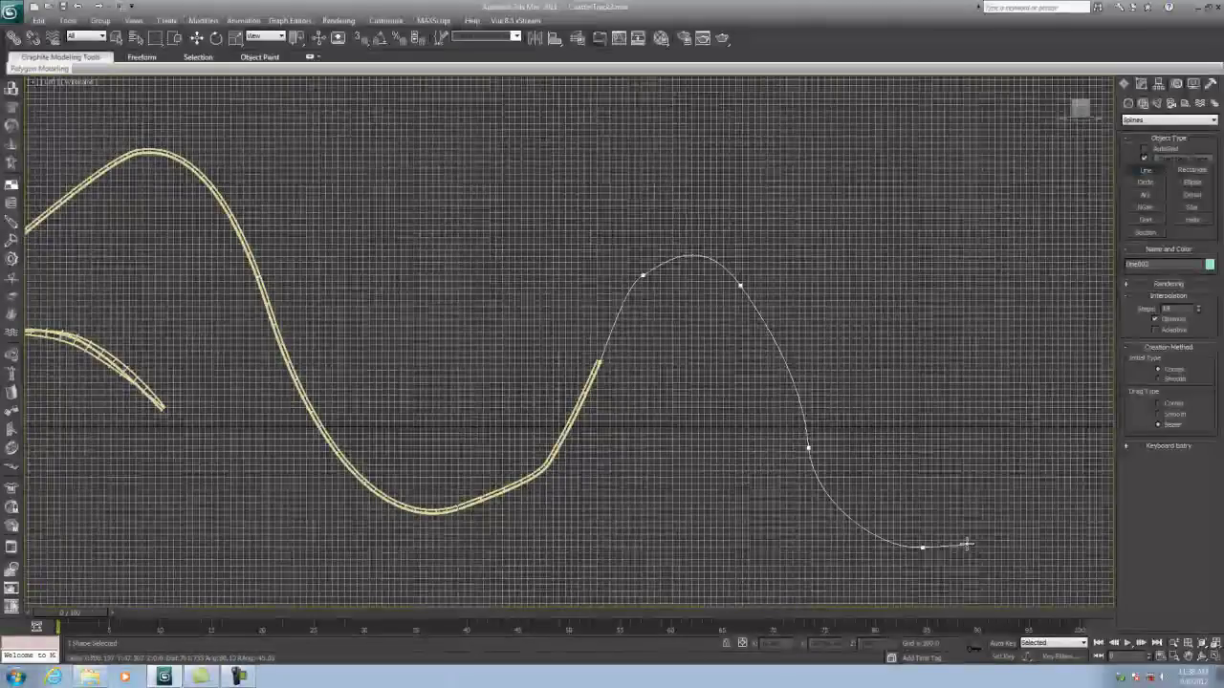
pyautogui.click(1021, 362)
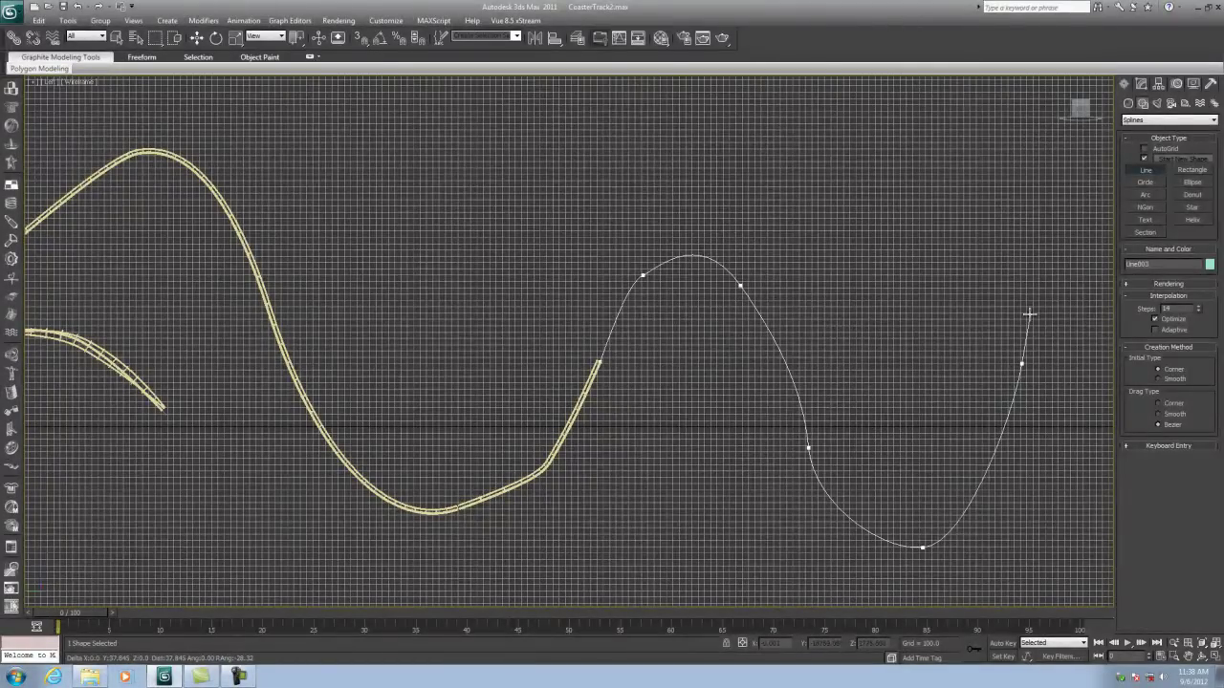
pyautogui.rightClick(1106, 240)
# Switch to the four-viewport layout and frame the tracks and the new line in the Perspective, Front and Left views
pyautogui.moveTo(997, 350); pyautogui.dragTo(888, 350, button='middle')
pyautogui.scroll(-2, 879, 351)
pyautogui.scroll(2, 561, 355)
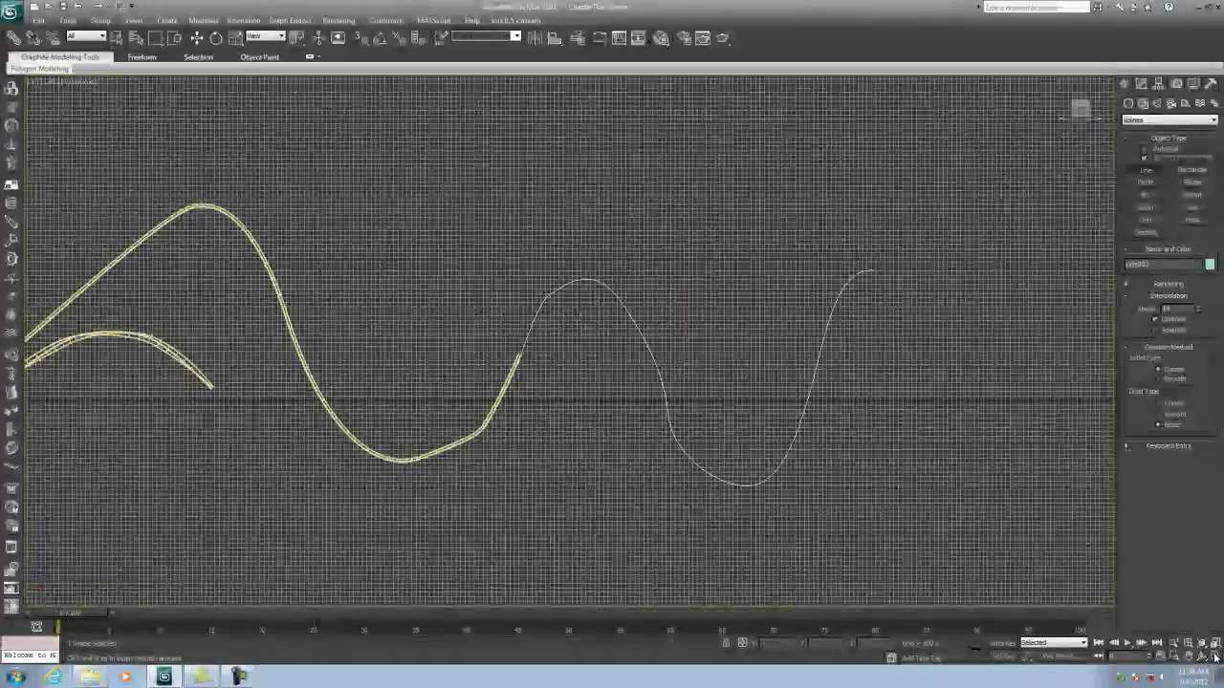
pyautogui.click(1215, 656)
pyautogui.click(1215, 656)
pyautogui.click(1215, 657)
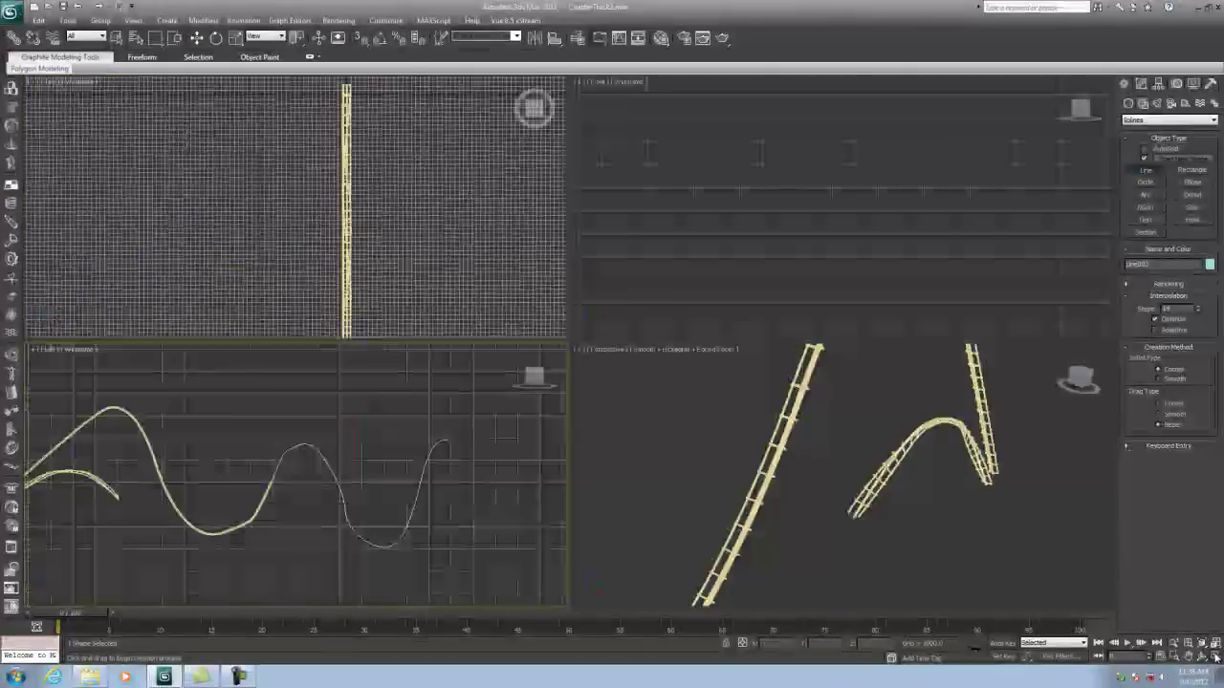
pyautogui.keyDown('alt'); pyautogui.moveTo(839, 426); pyautogui.dragTo(865, 430, button='middle'); pyautogui.keyUp('alt')
pyautogui.scroll(-3, 865, 430)
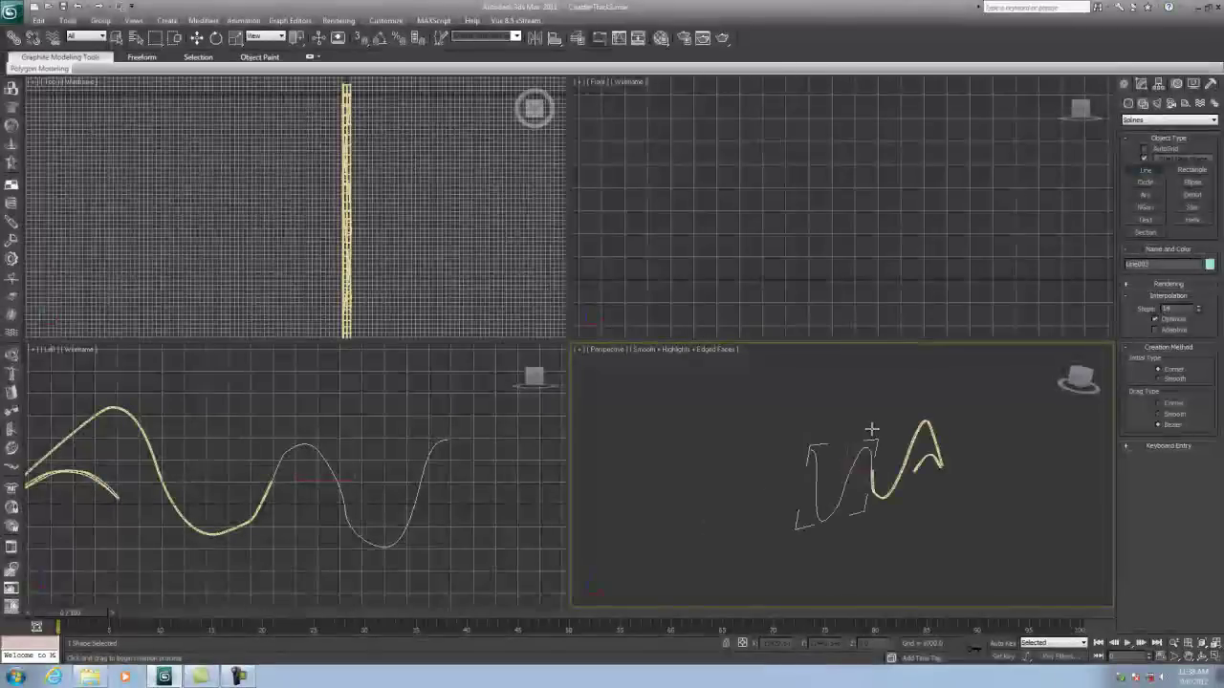
pyautogui.scroll(1, 870, 431)
pyautogui.scroll(-3, 808, 175)
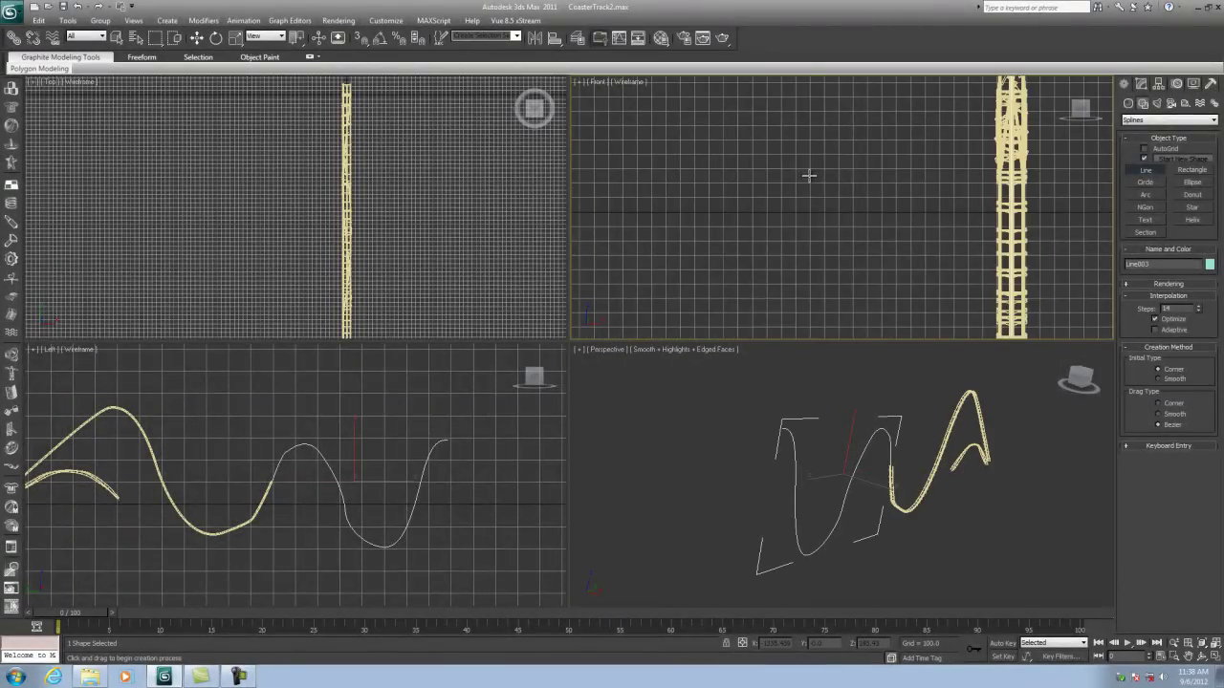
pyautogui.scroll(-5, 834, 180)
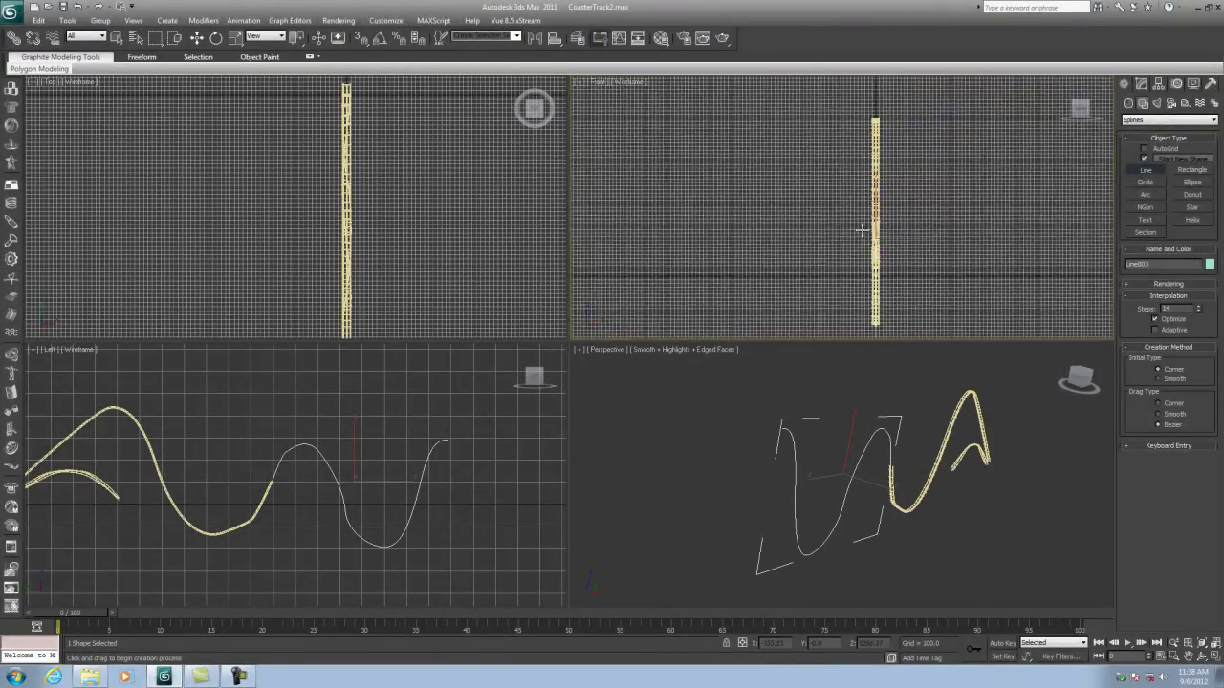
pyautogui.moveTo(278, 483); pyautogui.dragTo(323, 481, button='middle')
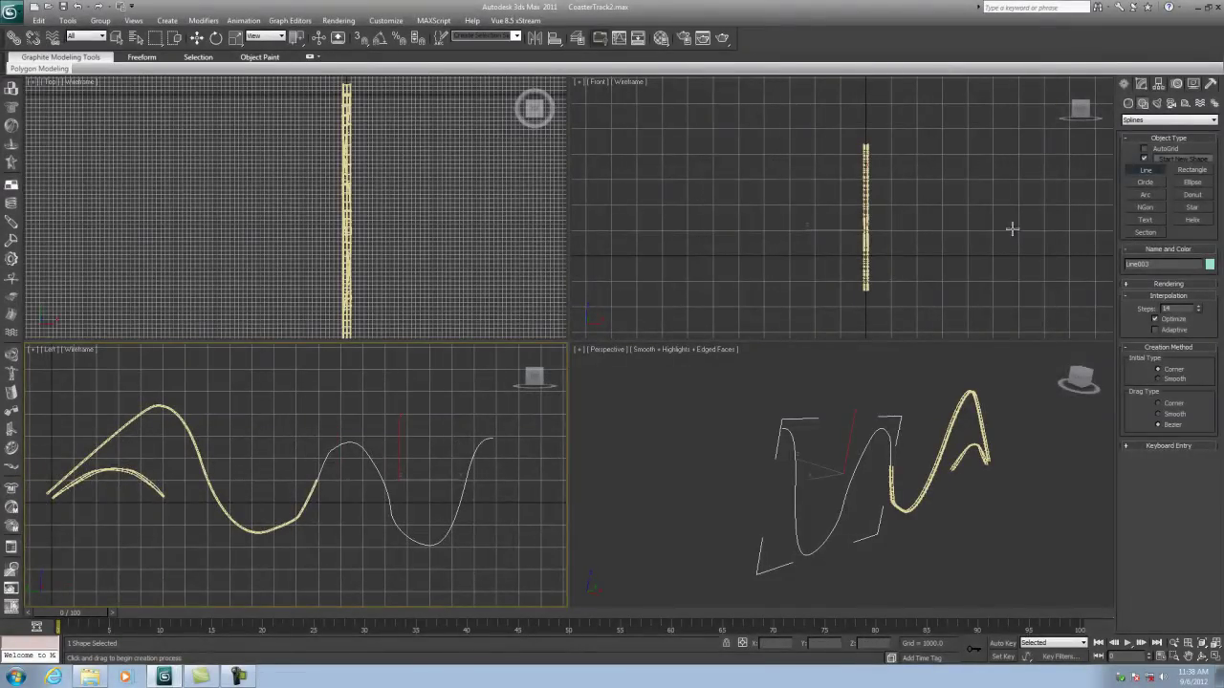
# Enter vertex editing on the new line and move its end vertex about 2958 units sideways along X in the Front view
pyautogui.click(1140, 84)
pyautogui.click(1152, 320)
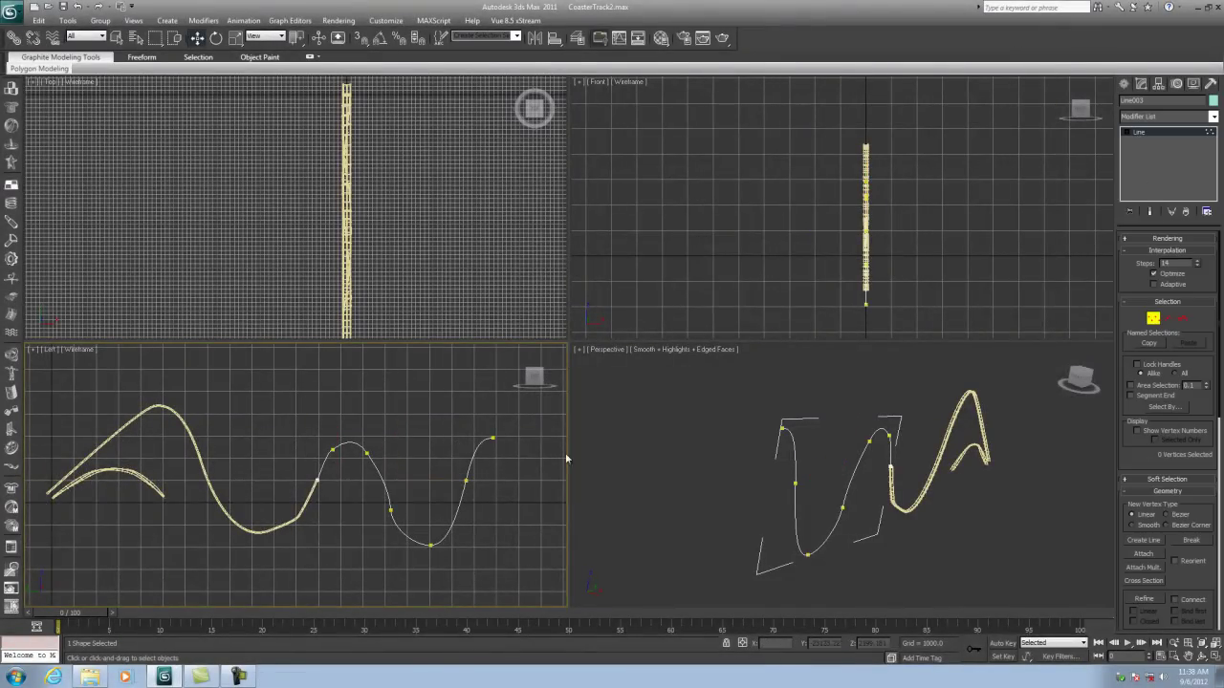
pyautogui.click(491, 440)
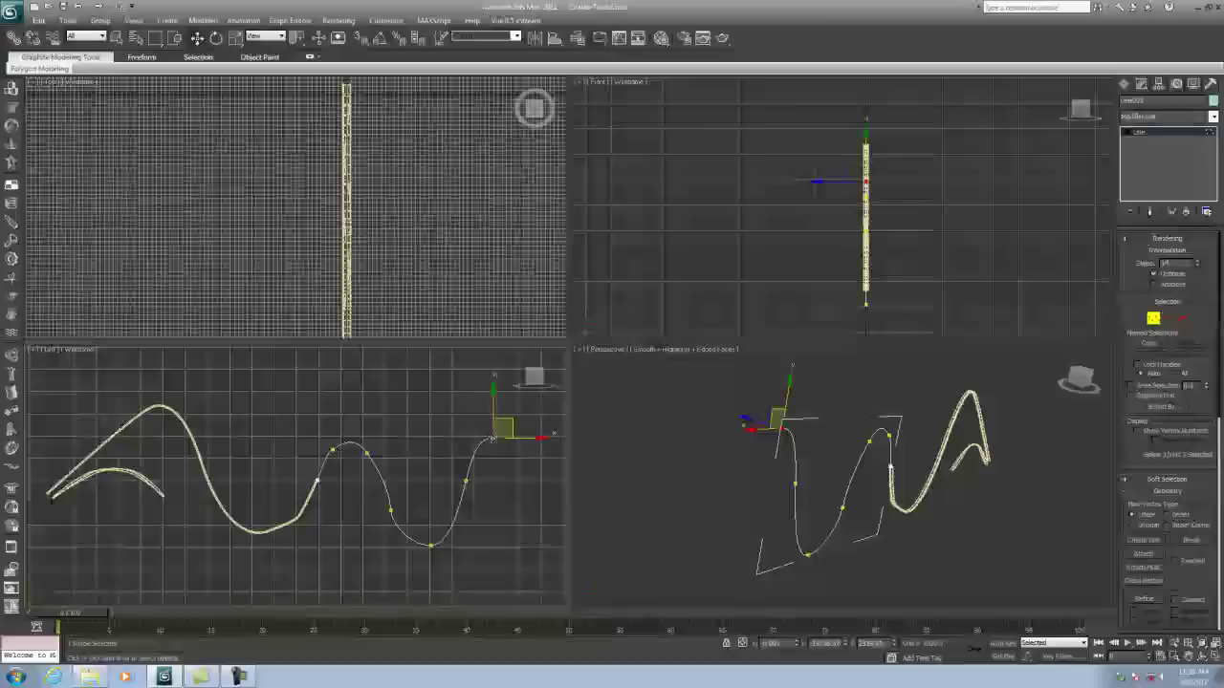
pyautogui.click(913, 181)
pyautogui.moveTo(913, 180); pyautogui.dragTo(984, 185)
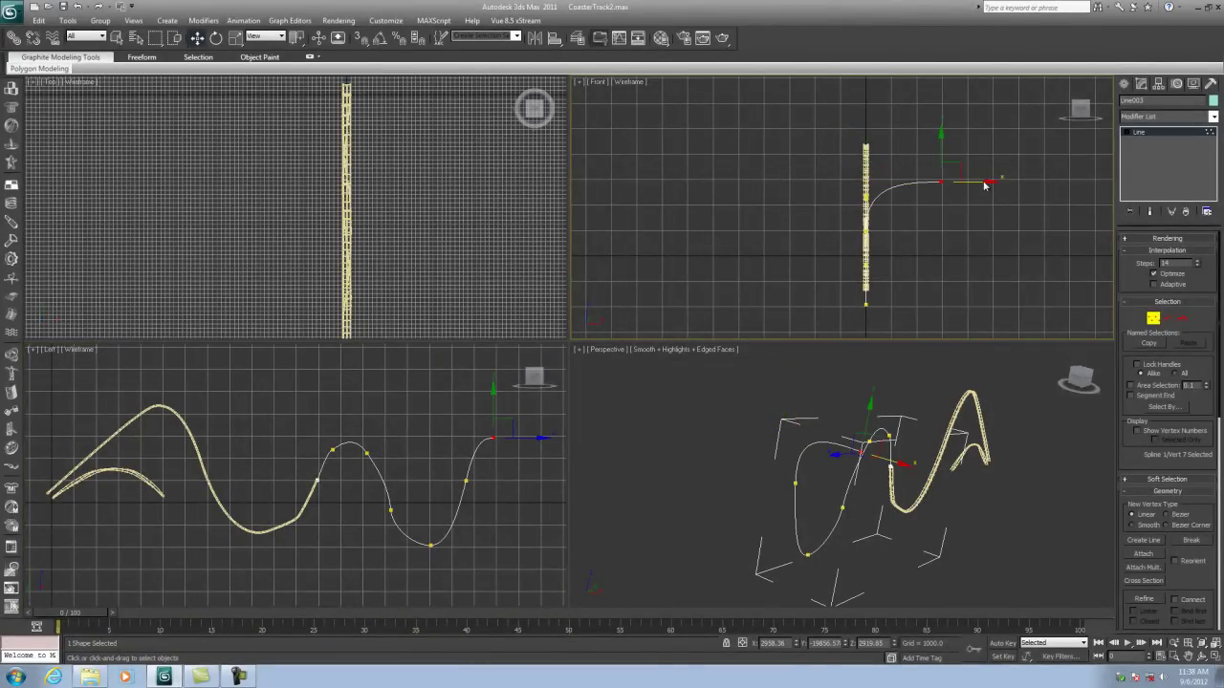
# Select the vertex midway up the new line's final rise and move it about 868 units along X in the Front view
pyautogui.click(467, 483)
pyautogui.click(906, 230)
pyautogui.moveTo(904, 231); pyautogui.dragTo(927, 230)
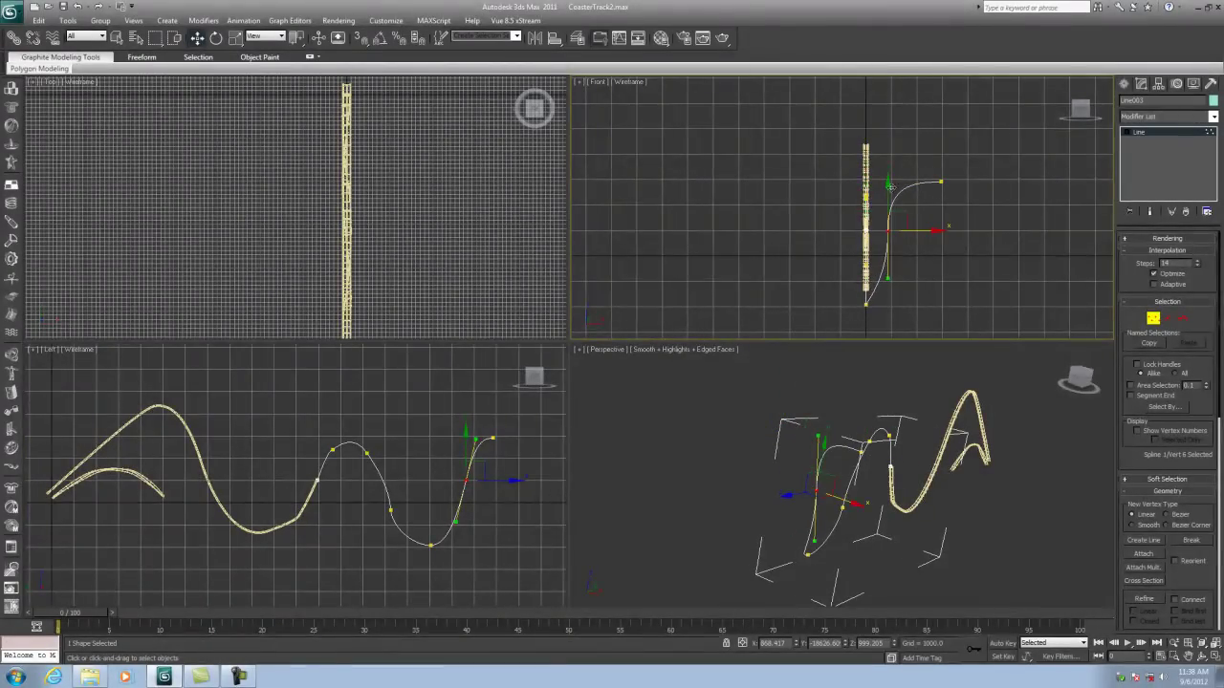
# Tilt the lower tangent handle of the mid-rise vertex in the Front view and extend the line's end vertex horizontally in the Left view
pyautogui.moveTo(887, 279); pyautogui.dragTo(870, 285)
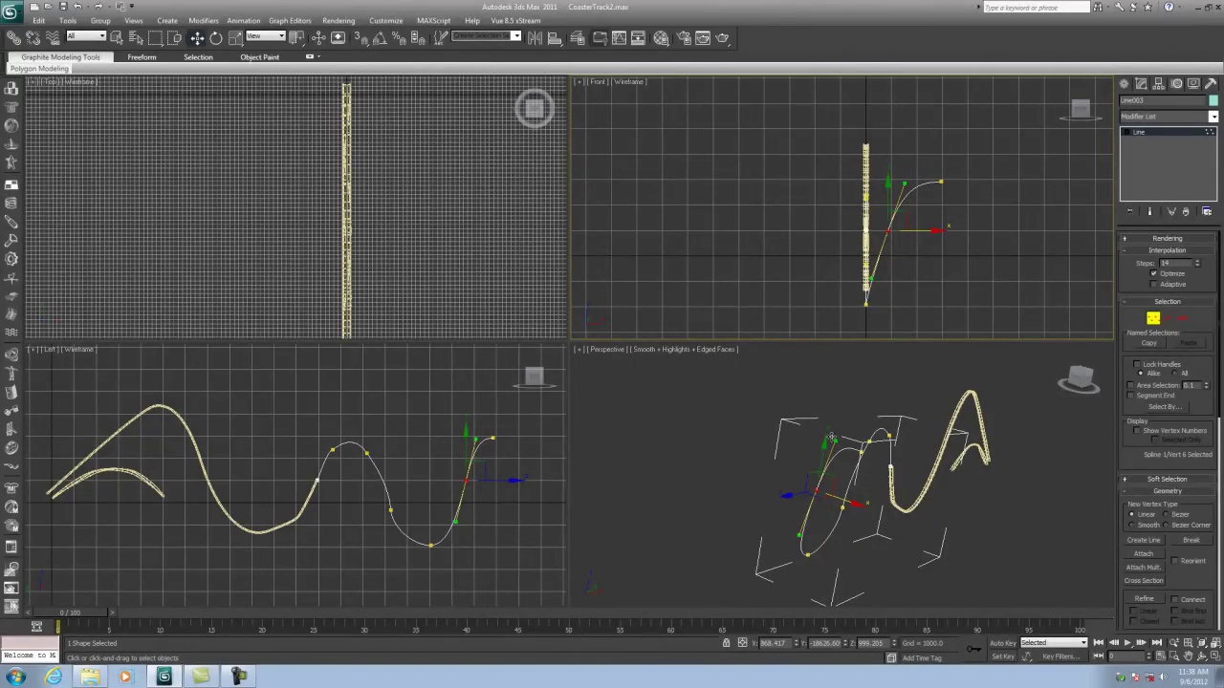
pyautogui.moveTo(494, 437); pyautogui.dragTo(586, 438)
pyautogui.click(947, 254)
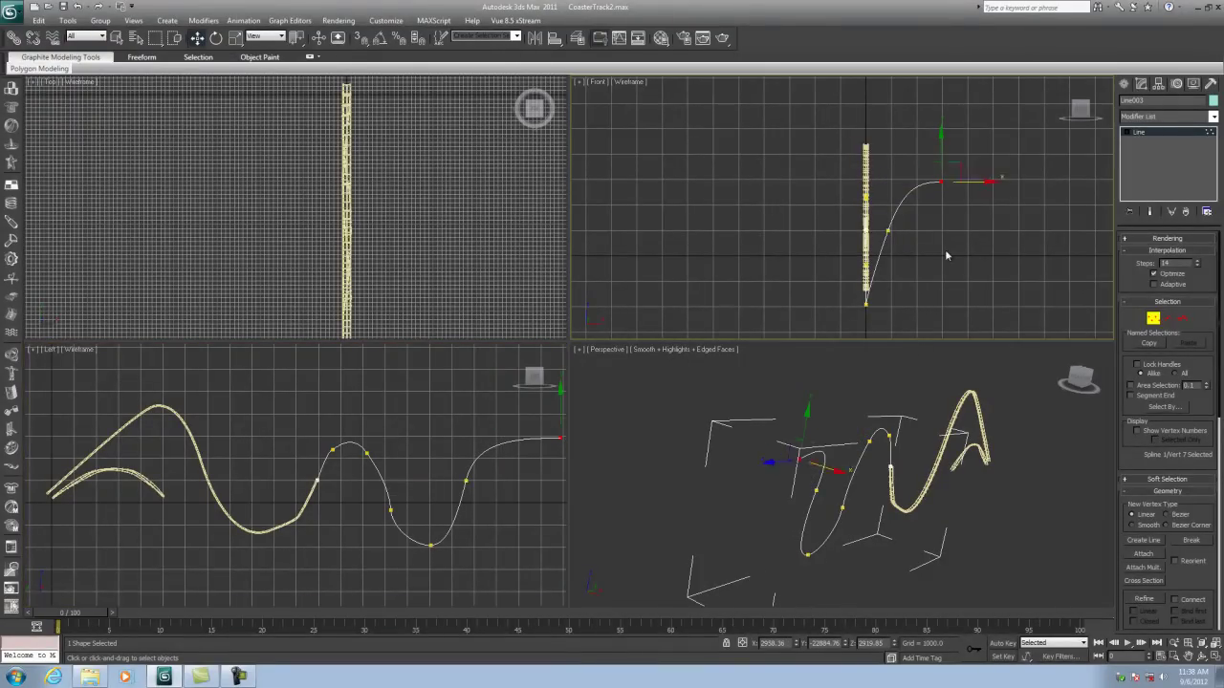
# Leave vertex editing on the line and unhide all hidden objects in the maximized Perspective view
pyautogui.click(1203, 656)
pyautogui.moveTo(835, 503); pyautogui.dragTo(1044, 462)
pyautogui.click(1214, 656)
pyautogui.moveTo(612, 317); pyautogui.dragTo(561, 332)
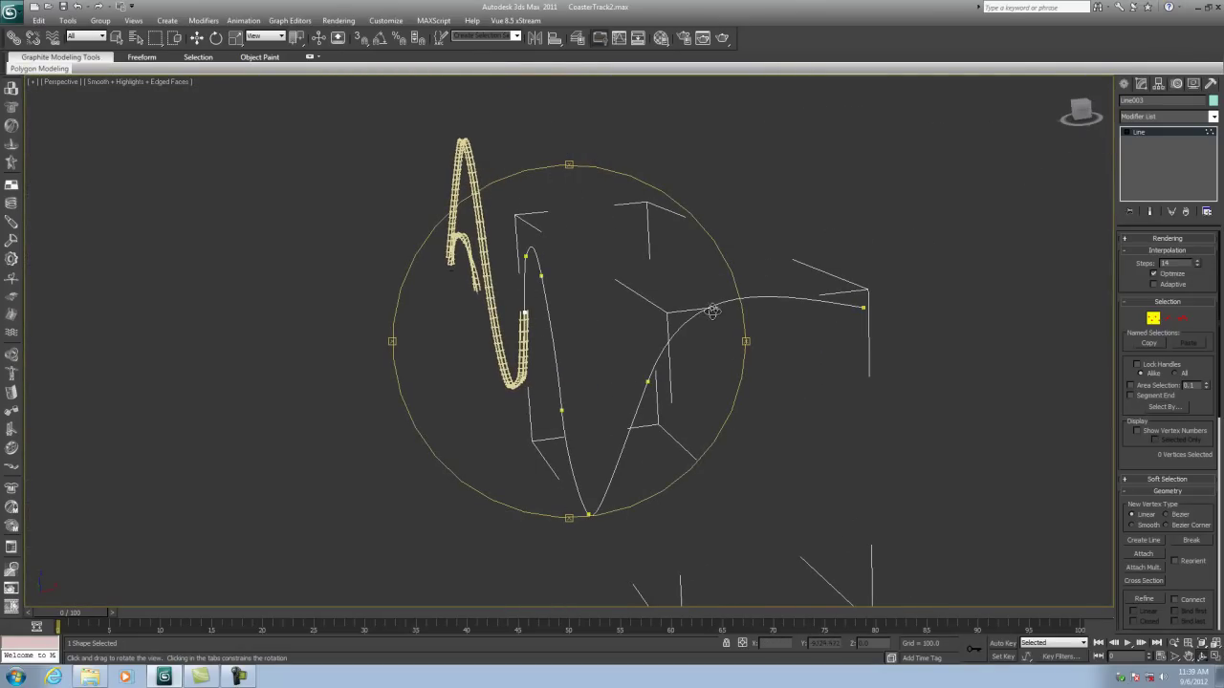
pyautogui.moveTo(594, 327); pyautogui.dragTo(535, 338)
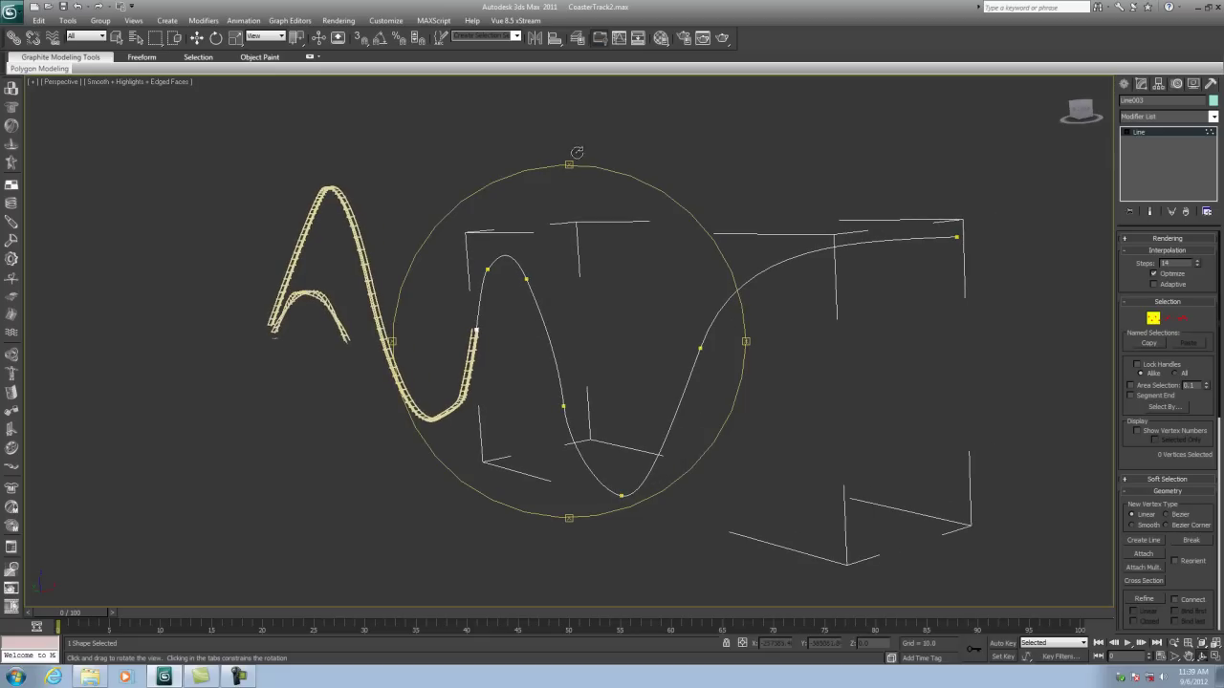
pyautogui.click(1153, 318)
pyautogui.rightClick(597, 152)
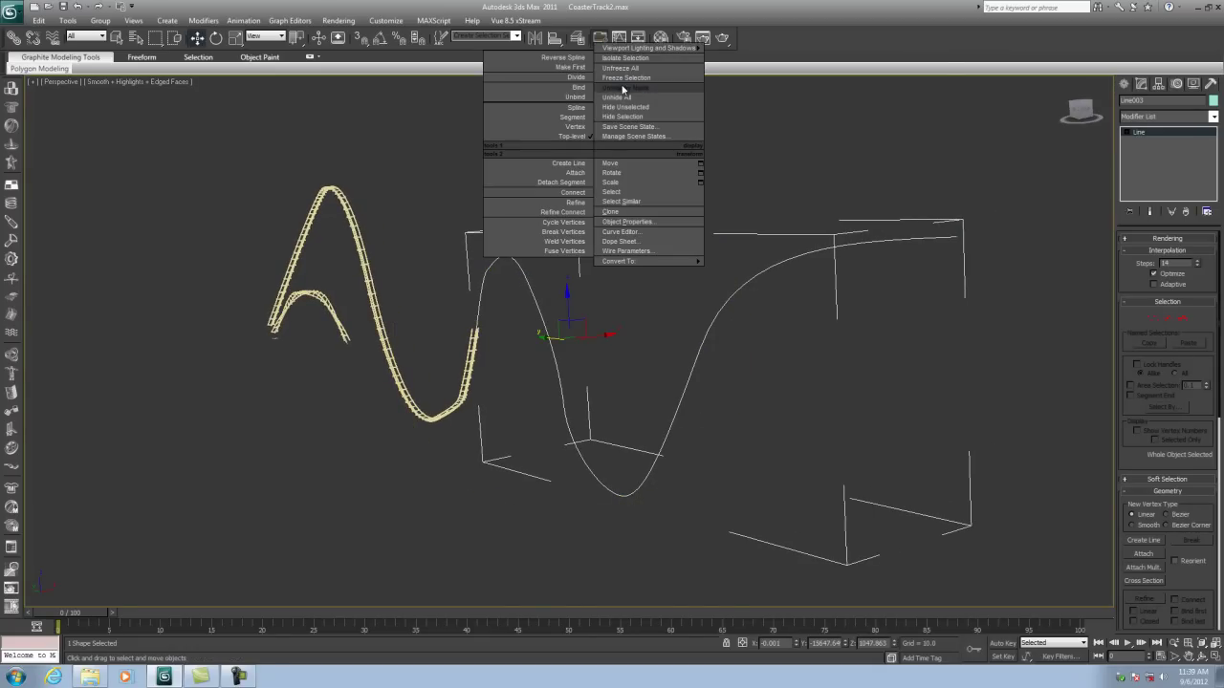
pyautogui.click(622, 97)
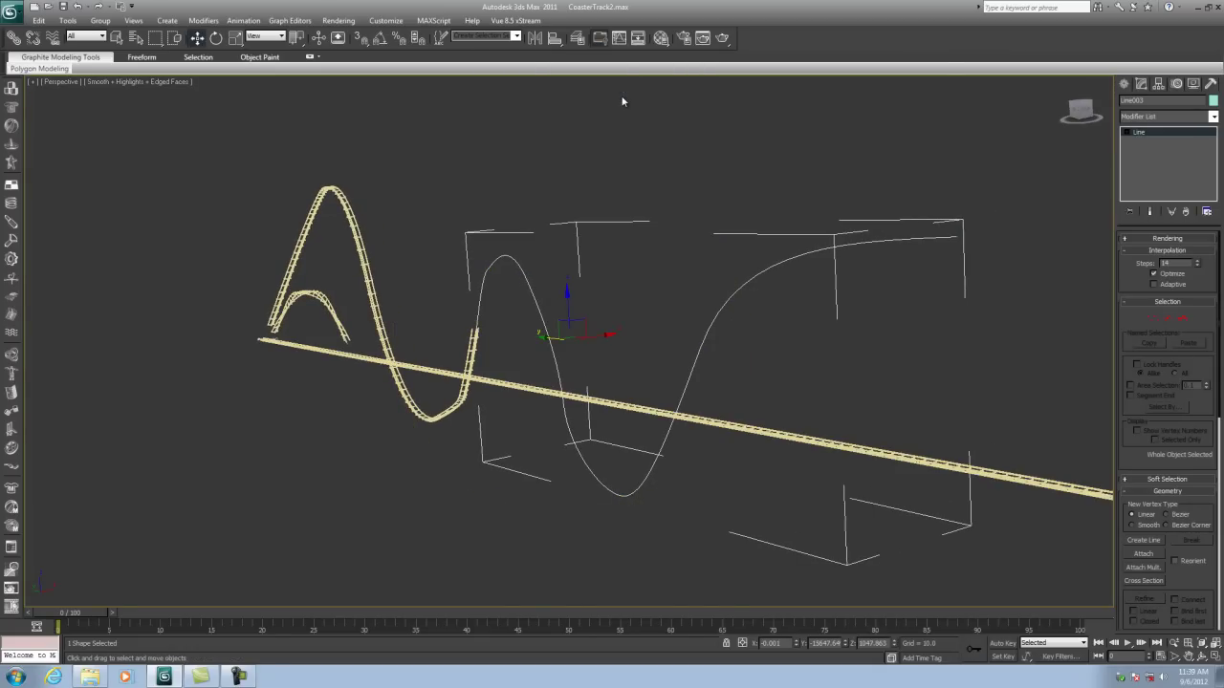
# Apply PathDeform (WSM) to the long straight track, pick the new curved line as its path and move the track to the path
pyautogui.click(510, 384)
pyautogui.moveTo(647, 357); pyautogui.dragTo(494, 306, button='middle')
pyautogui.scroll(-3, 493, 306)
pyautogui.scroll(5, 519, 334)
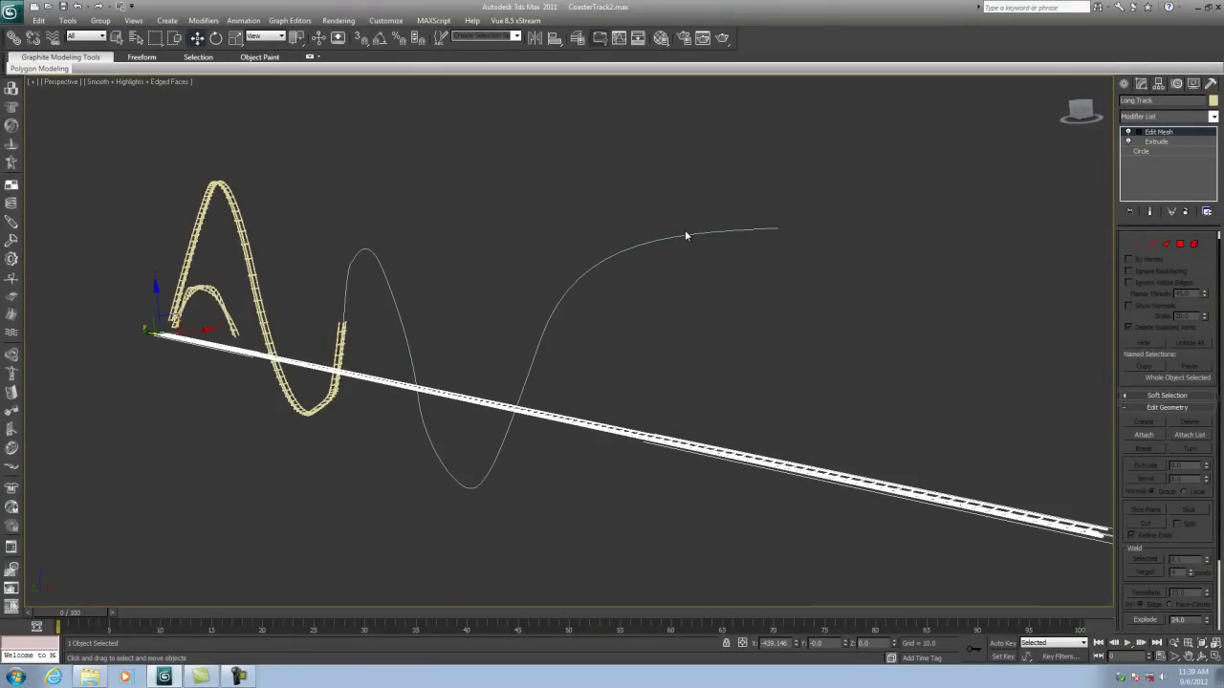
pyautogui.moveTo(609, 284); pyautogui.dragTo(566, 268, button='middle')
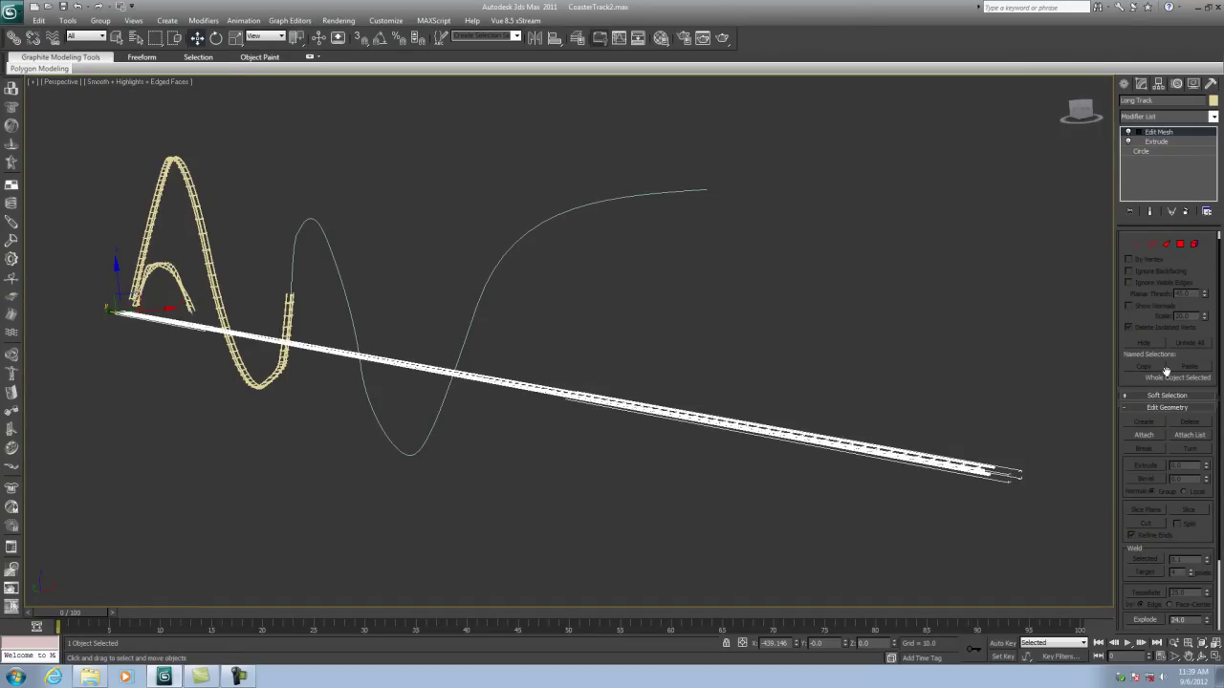
pyautogui.click(1212, 117)
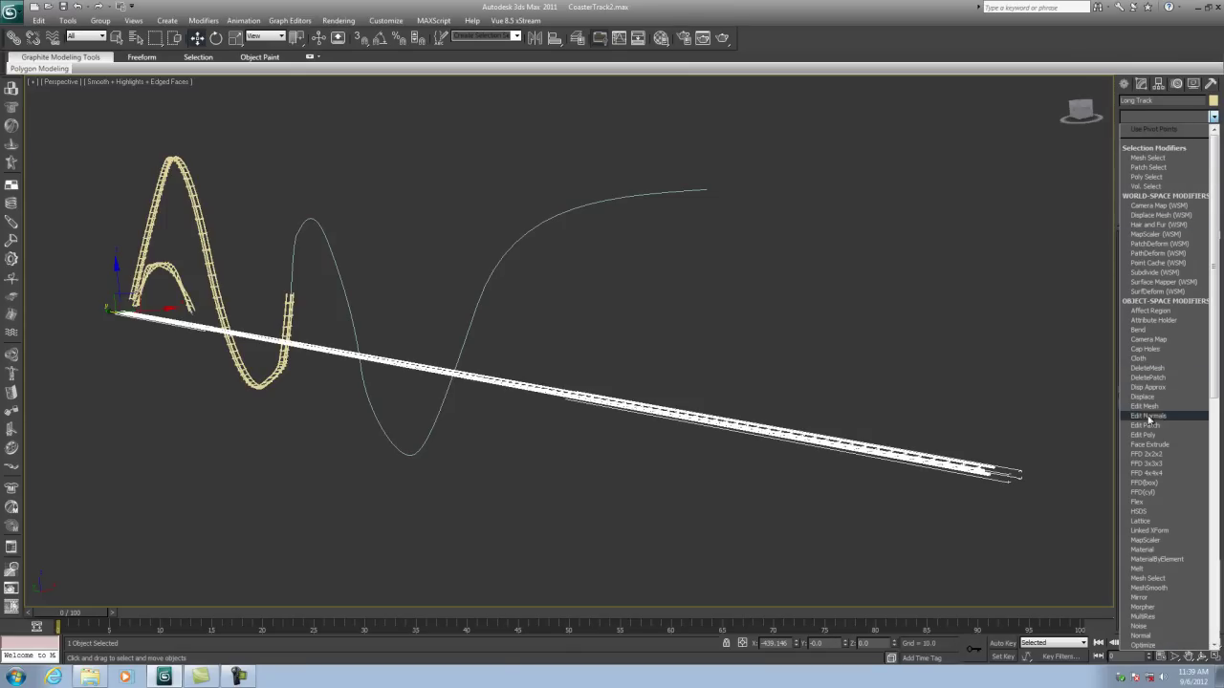
pyautogui.click(1144, 254)
pyautogui.click(1168, 271)
pyautogui.click(655, 192)
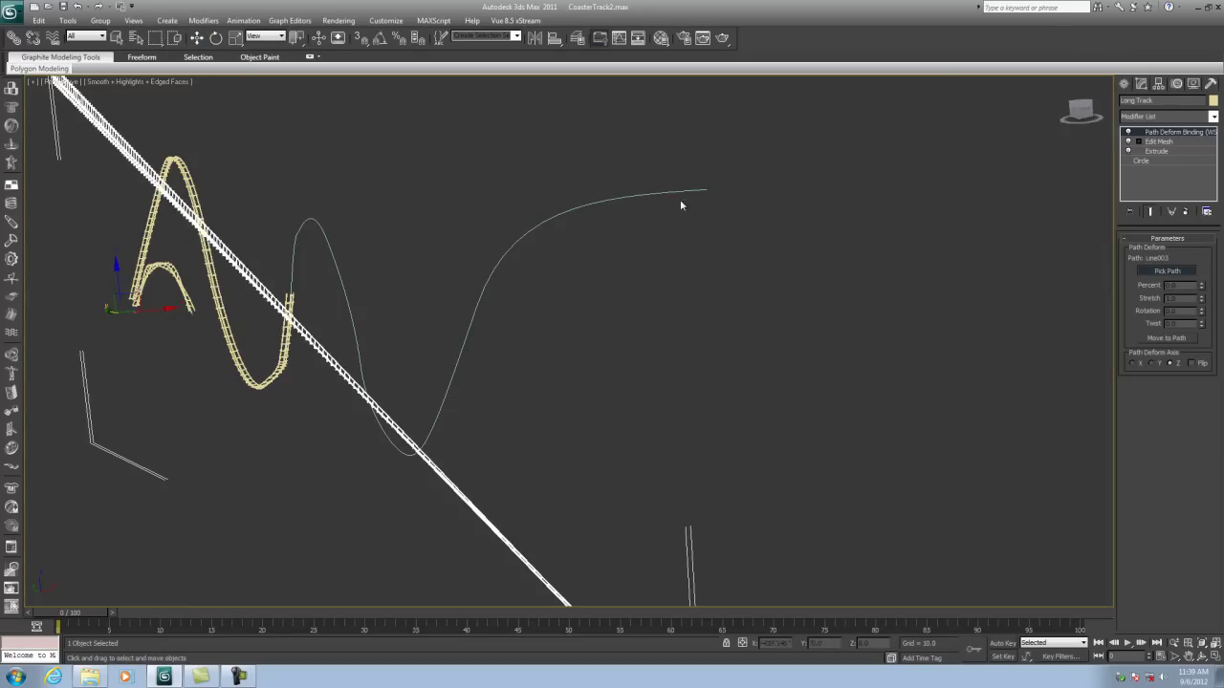
pyautogui.click(1166, 338)
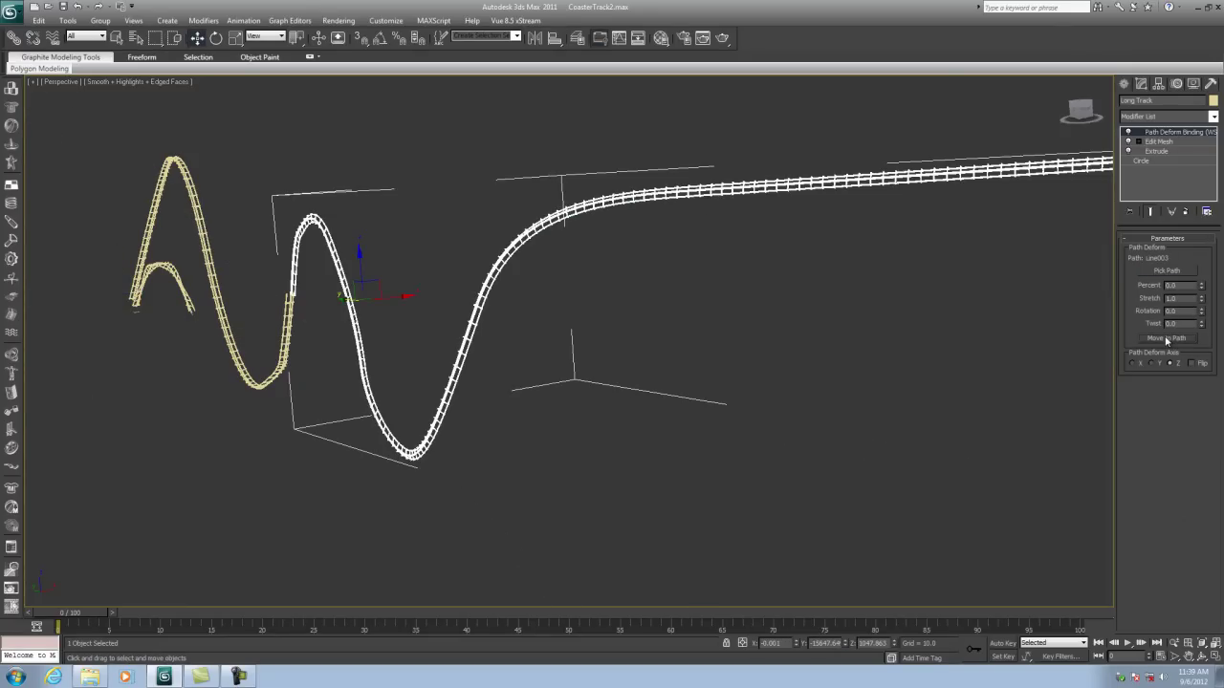
# Set the long track's path deform rotation to 90 and its stretch to 0.55
pyautogui.write('90')
pyautogui.press('Return')
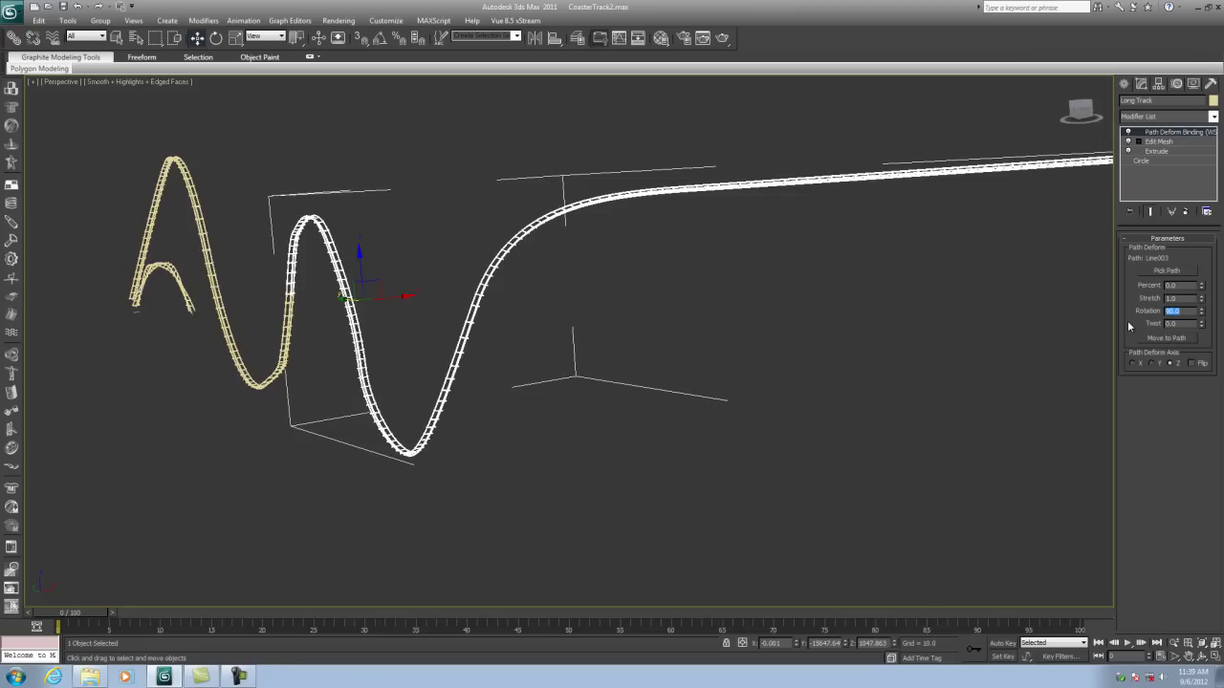
pyautogui.moveTo(579, 315); pyautogui.dragTo(484, 350, button='middle')
pyautogui.scroll(-3, 483, 351)
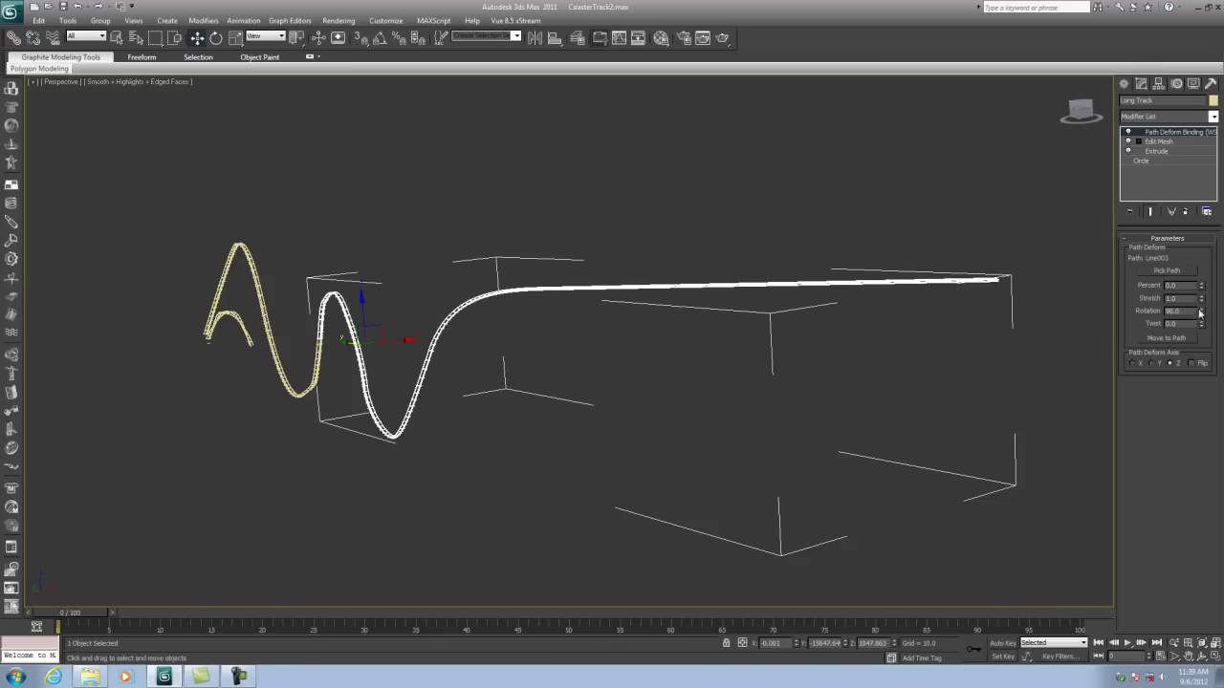
pyautogui.moveTo(1202, 306); pyautogui.dragTo(1202, 324)
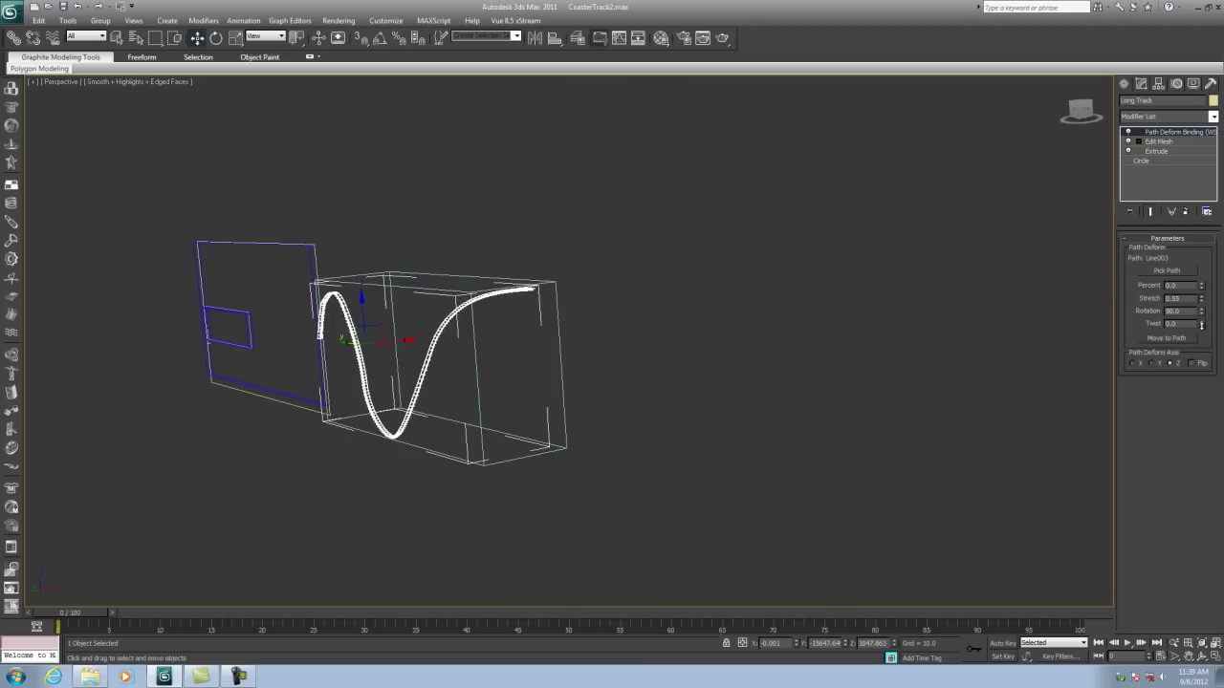
# Set the long track's path deform twist to 90
pyautogui.scroll(5, 334, 350)
pyautogui.scroll(-4, 508, 300)
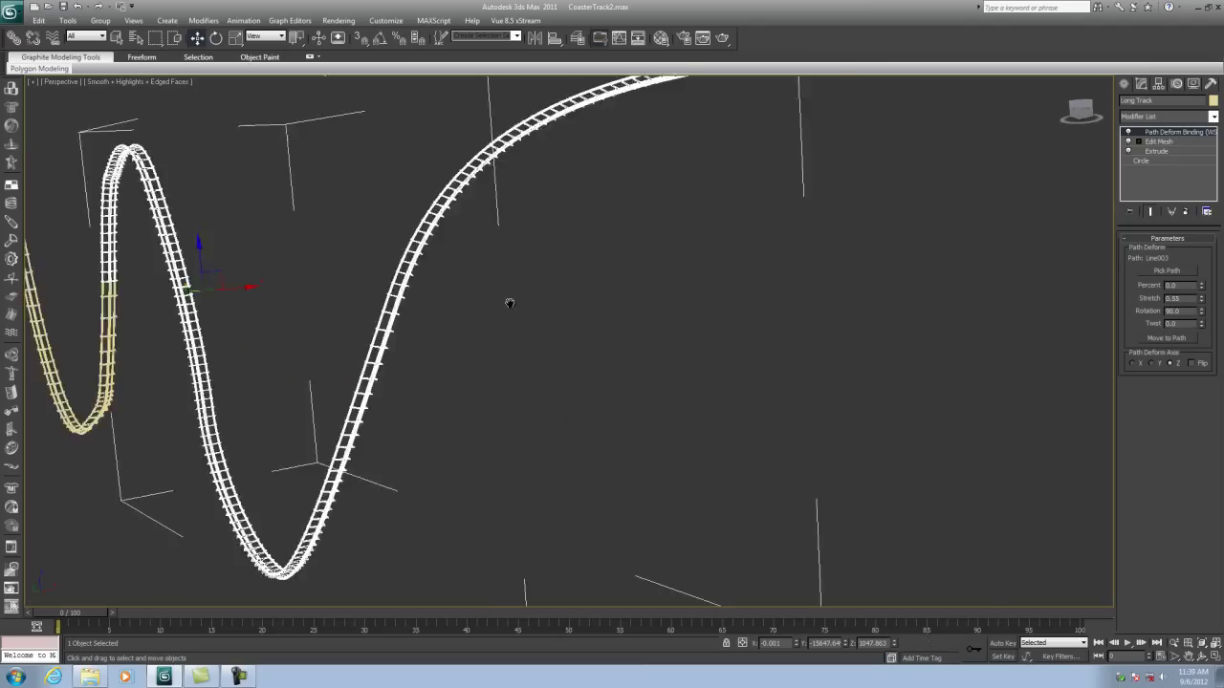
pyautogui.scroll(-2, 484, 285)
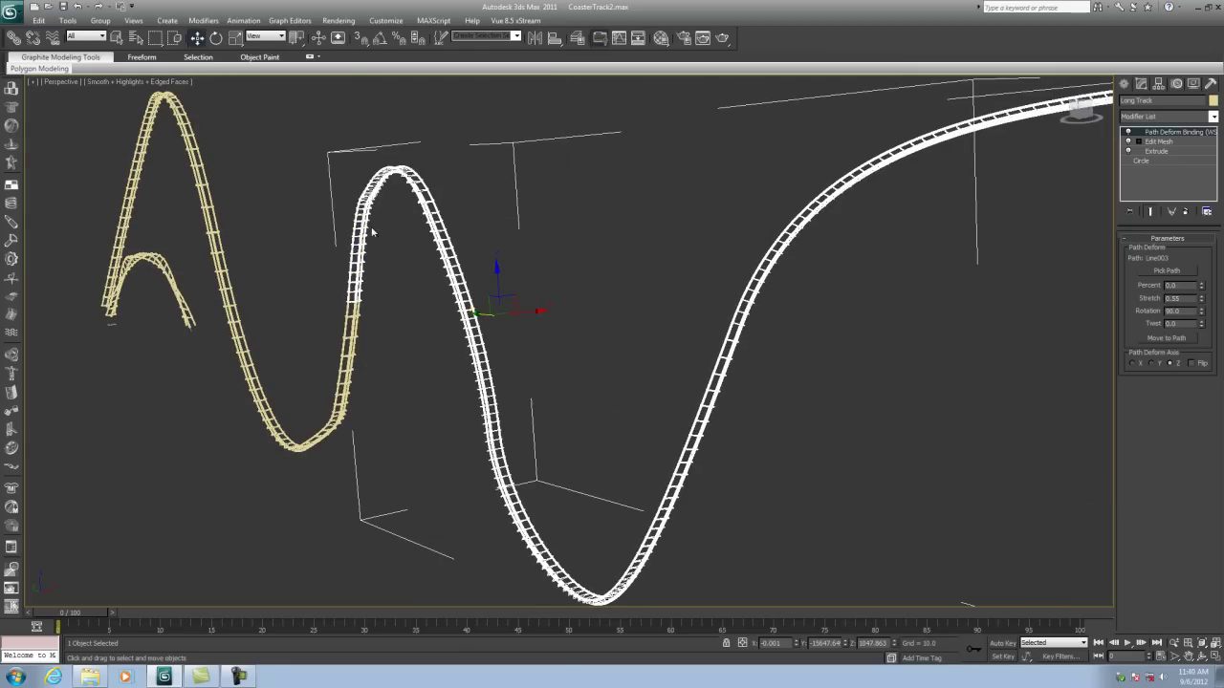
pyautogui.keyDown('alt'); pyautogui.moveTo(644, 388); pyautogui.dragTo(763, 308, button='middle'); pyautogui.keyUp('alt')
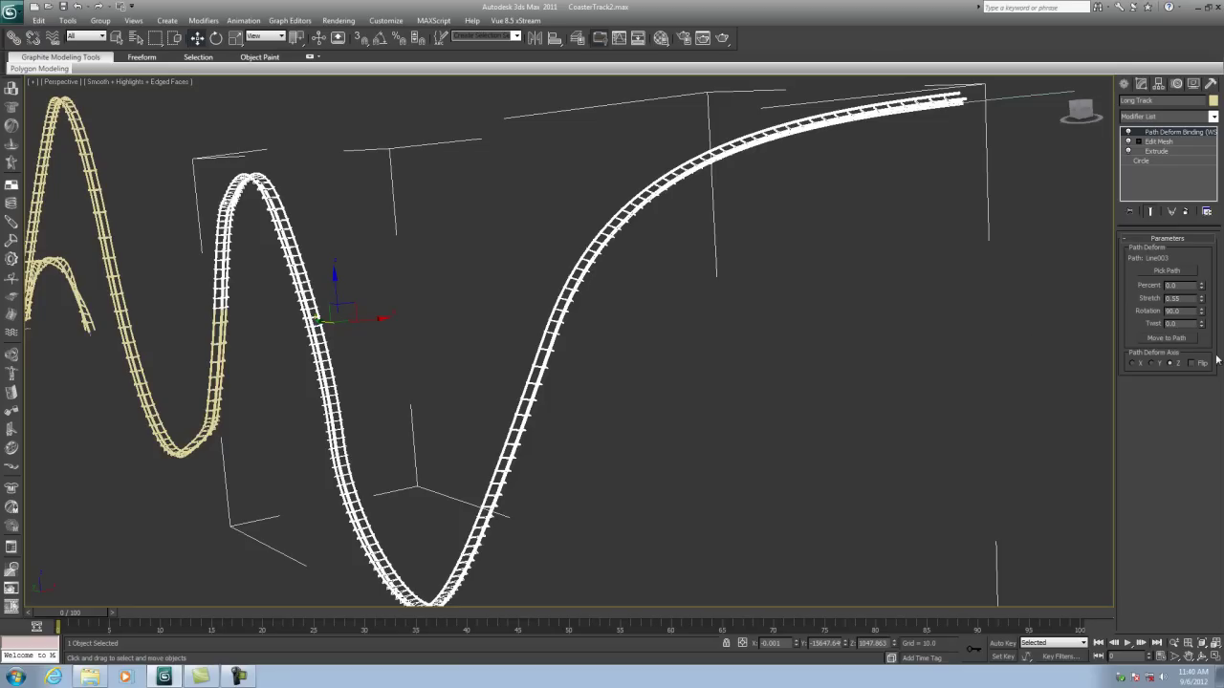
pyautogui.moveTo(1202, 326); pyautogui.dragTo(1201, 323)
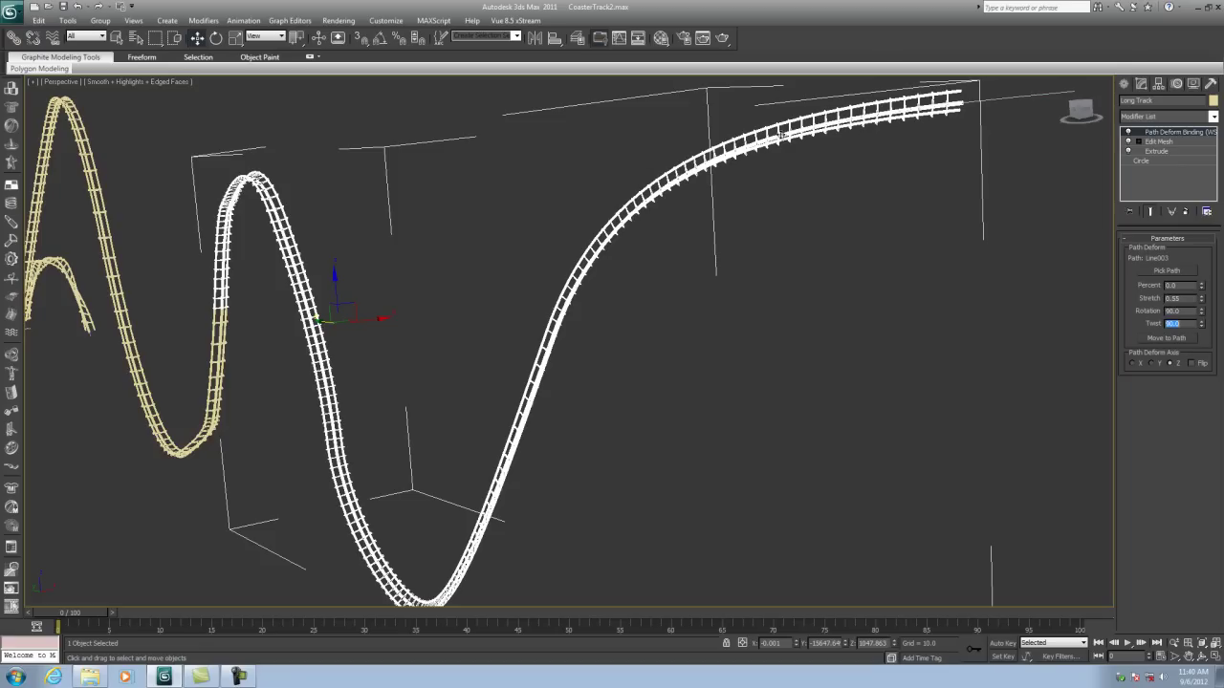
# Set the long track's path deform twist to -90 and examine the banking along the hill, dip and final rise
pyautogui.click(1201, 658)
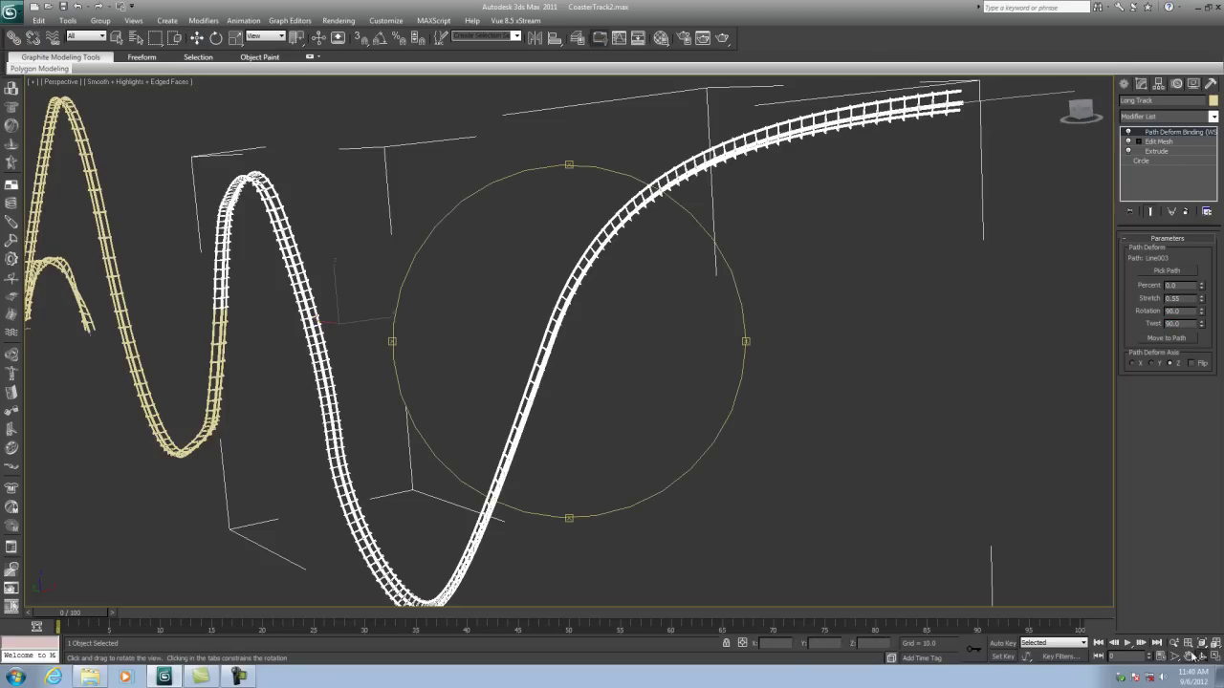
pyautogui.moveTo(468, 365); pyautogui.dragTo(659, 472)
pyautogui.doubleClick(1182, 324)
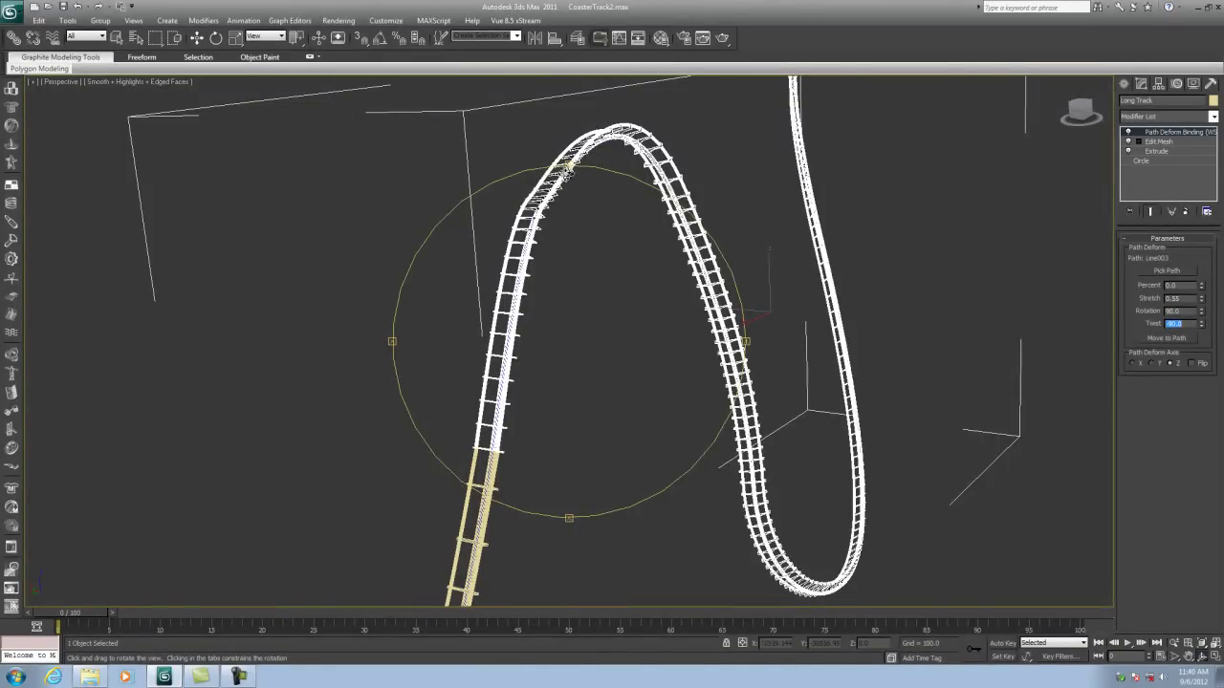
pyautogui.moveTo(704, 257); pyautogui.dragTo(727, 220)
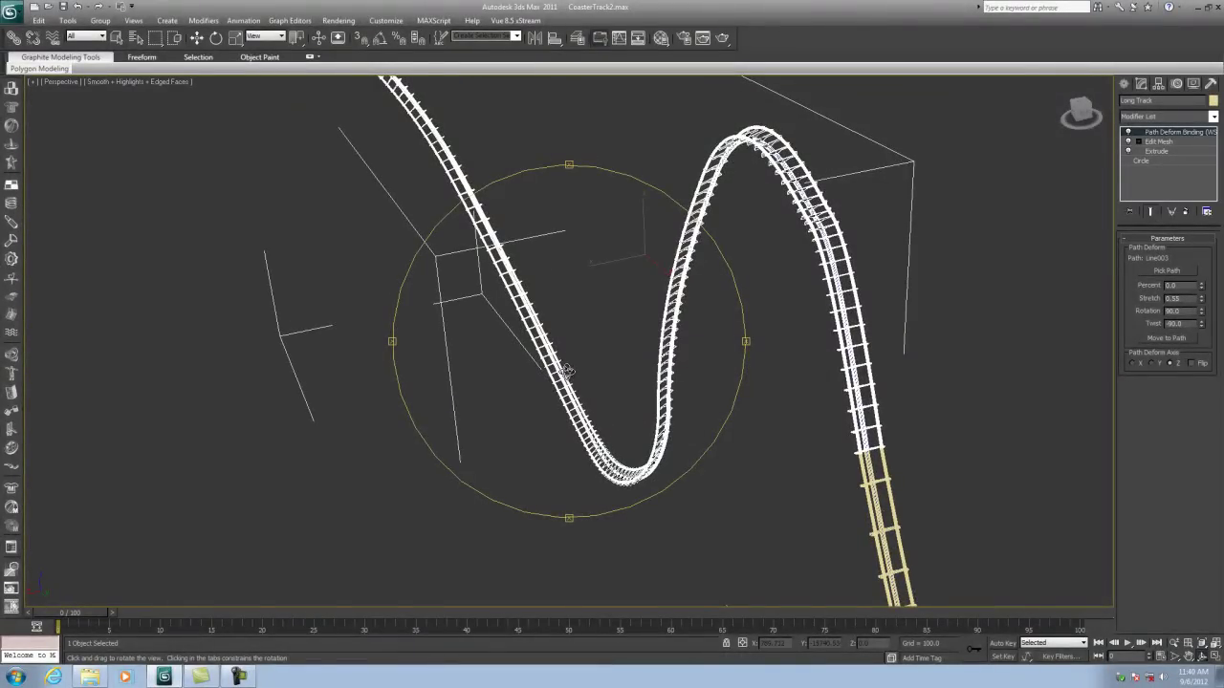
pyautogui.moveTo(475, 185); pyautogui.dragTo(608, 310)
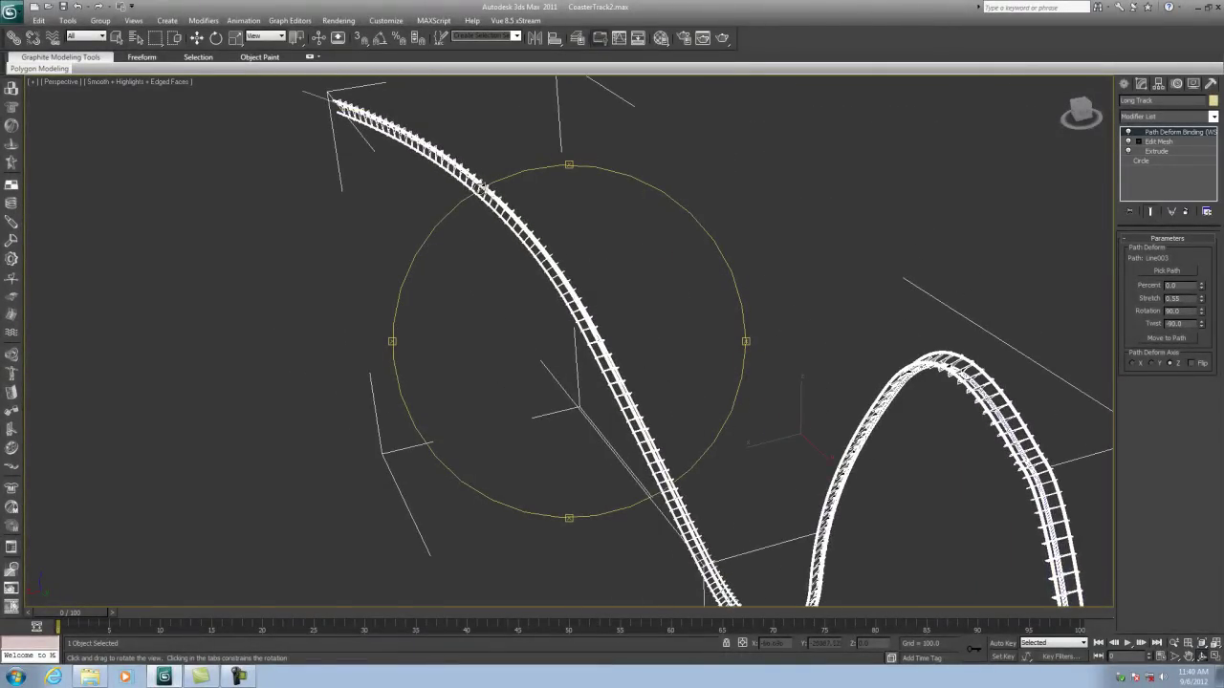
pyautogui.moveTo(481, 189); pyautogui.dragTo(718, 277)
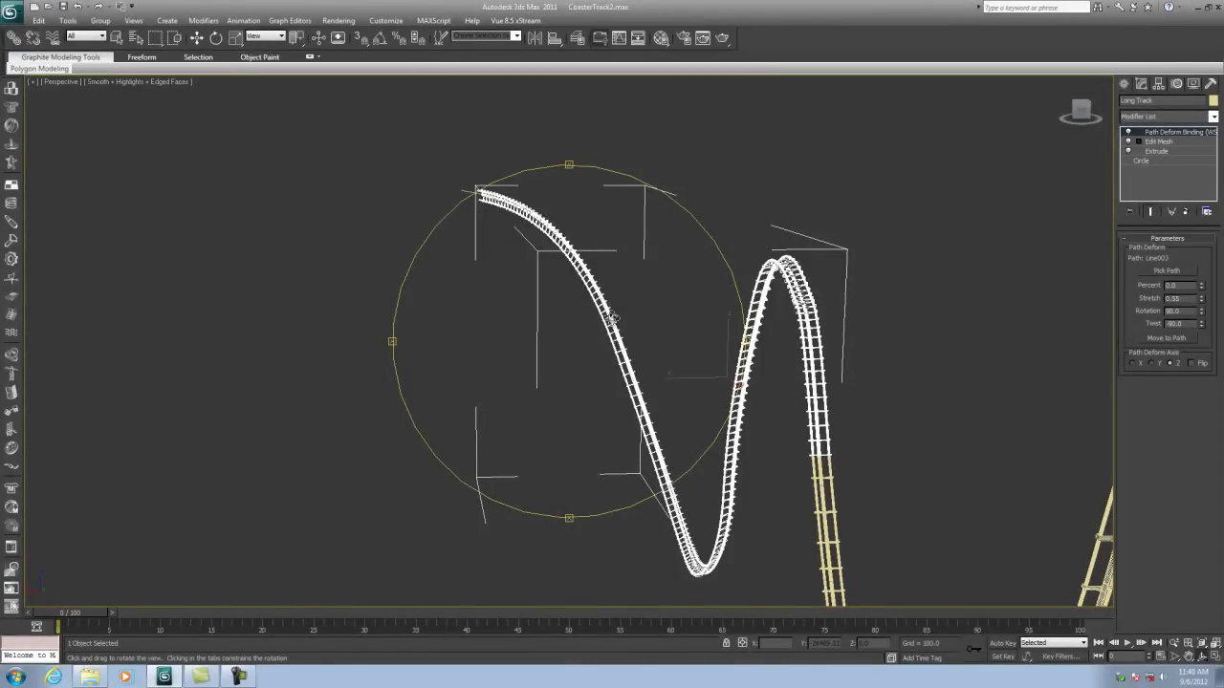
pyautogui.moveTo(774, 502); pyautogui.dragTo(582, 405)
pyautogui.moveTo(1041, 342); pyautogui.dragTo(1038, 296)
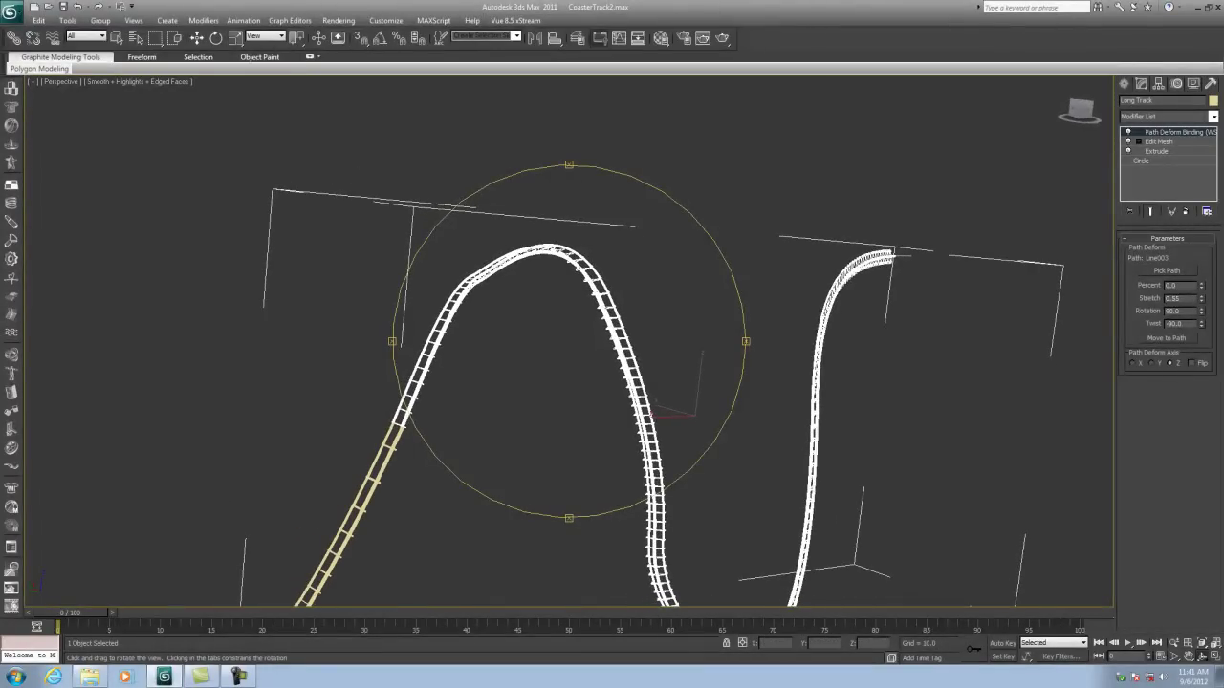
# Delete the Path Deform Binding modifier from the long track
pyautogui.rightClick(1155, 135)
pyautogui.click(1107, 151)
pyautogui.moveTo(811, 402); pyautogui.dragTo(554, 197)
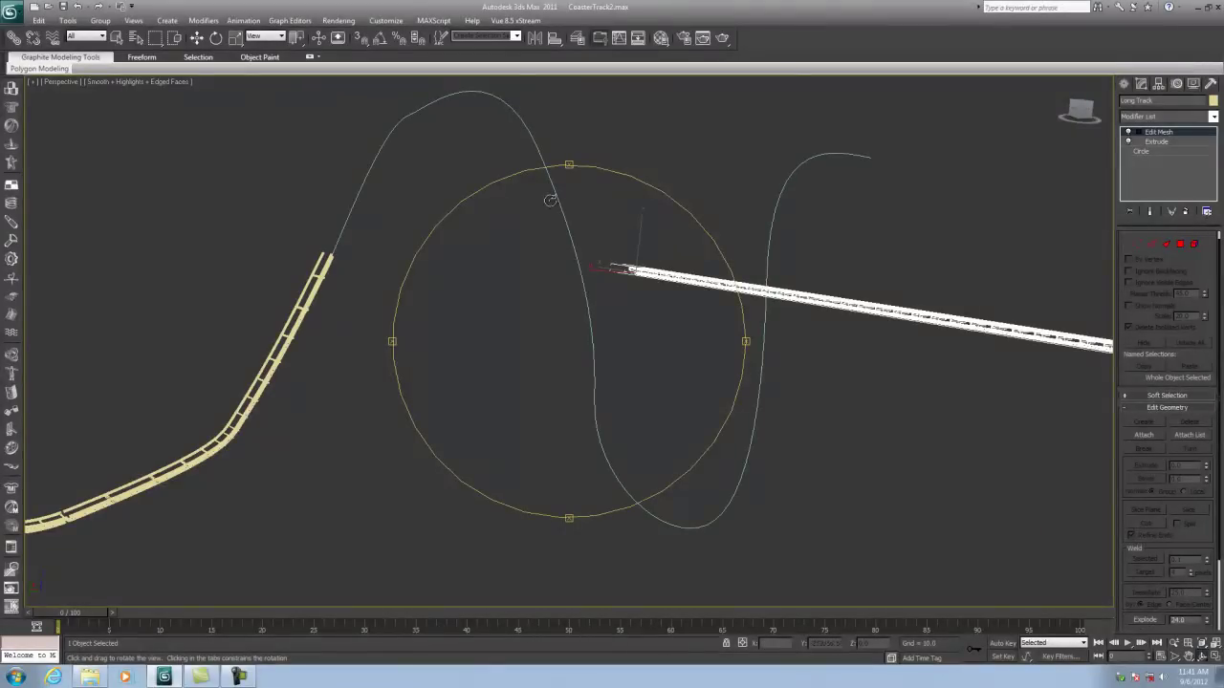
# Delete the curved line's last two segments so that it ends at the bottom of the dip, and leave segment editing
pyautogui.click(197, 38)
pyautogui.click(660, 179)
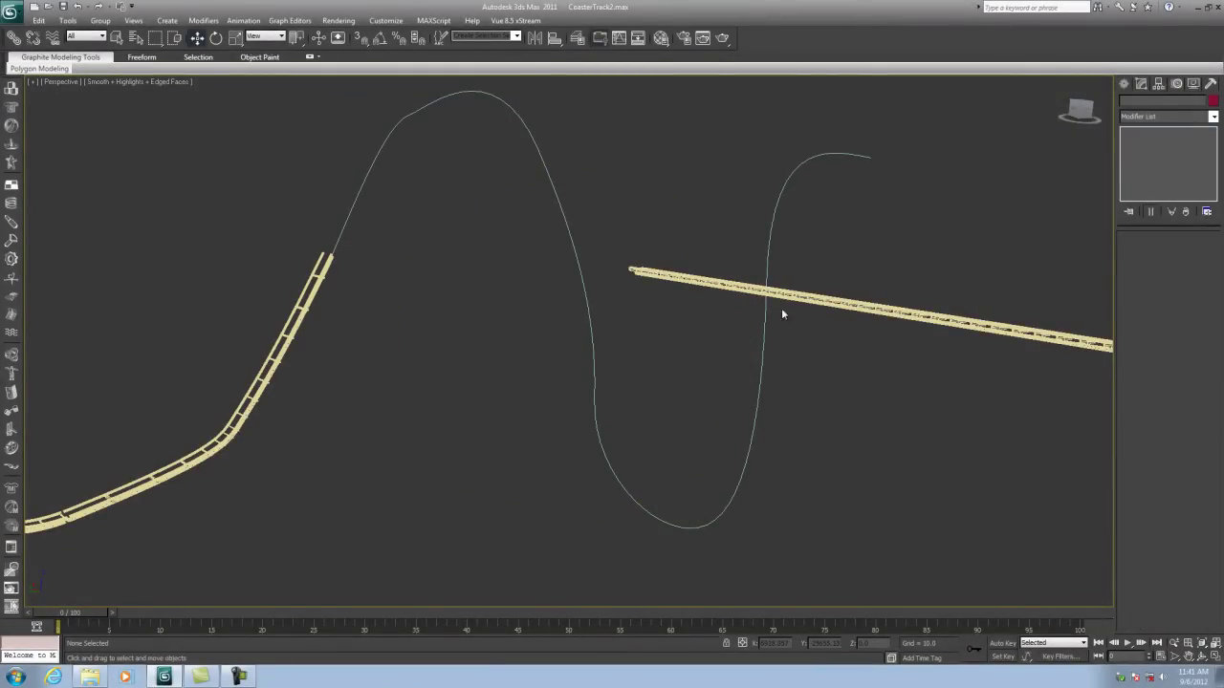
pyautogui.click(765, 267)
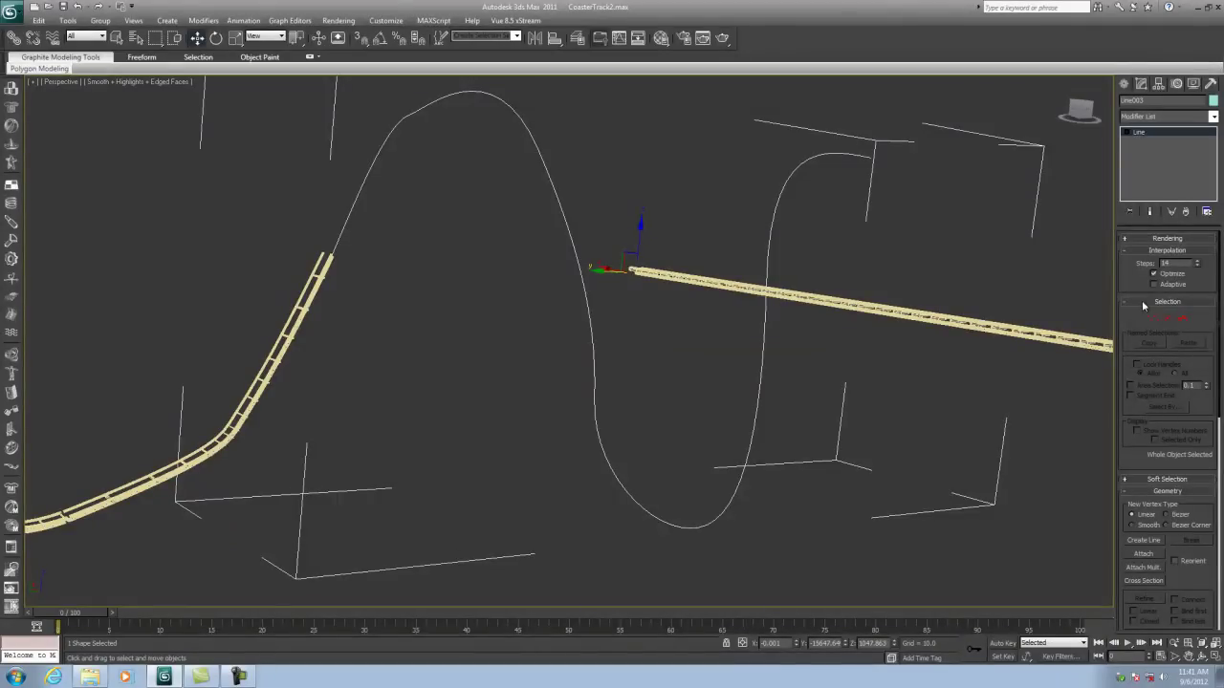
pyautogui.click(1167, 319)
pyautogui.click(802, 159)
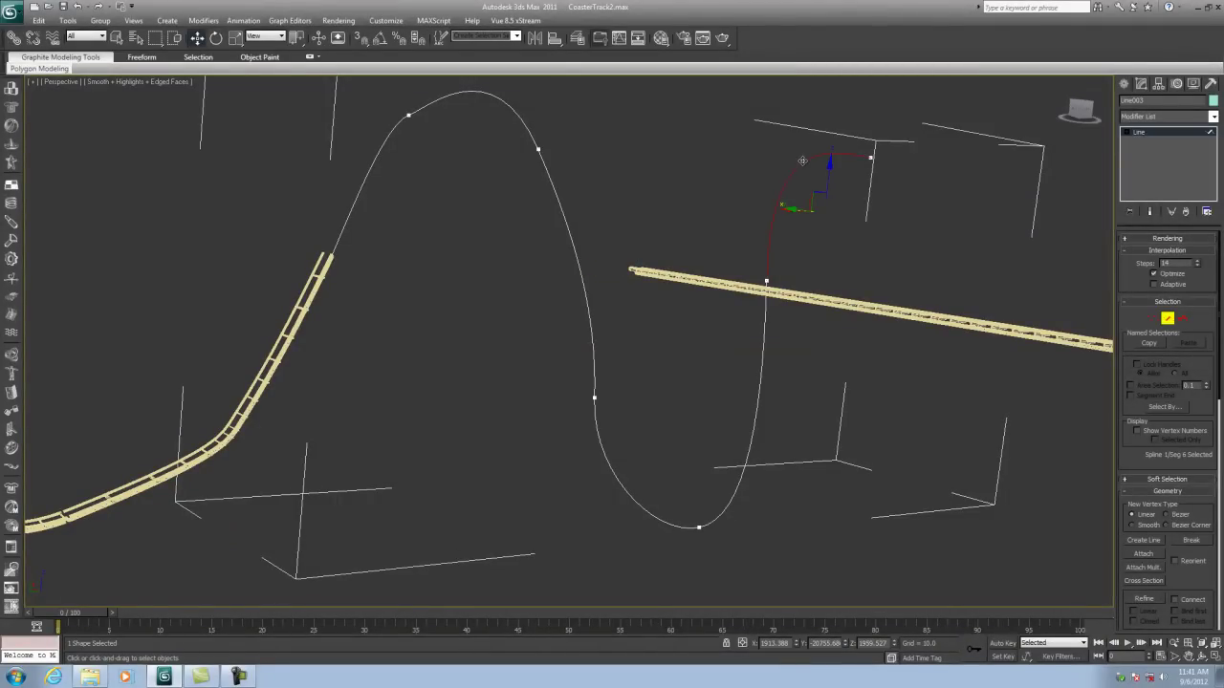
pyautogui.press('Delete')
pyautogui.click(760, 342)
pyautogui.press('Delete')
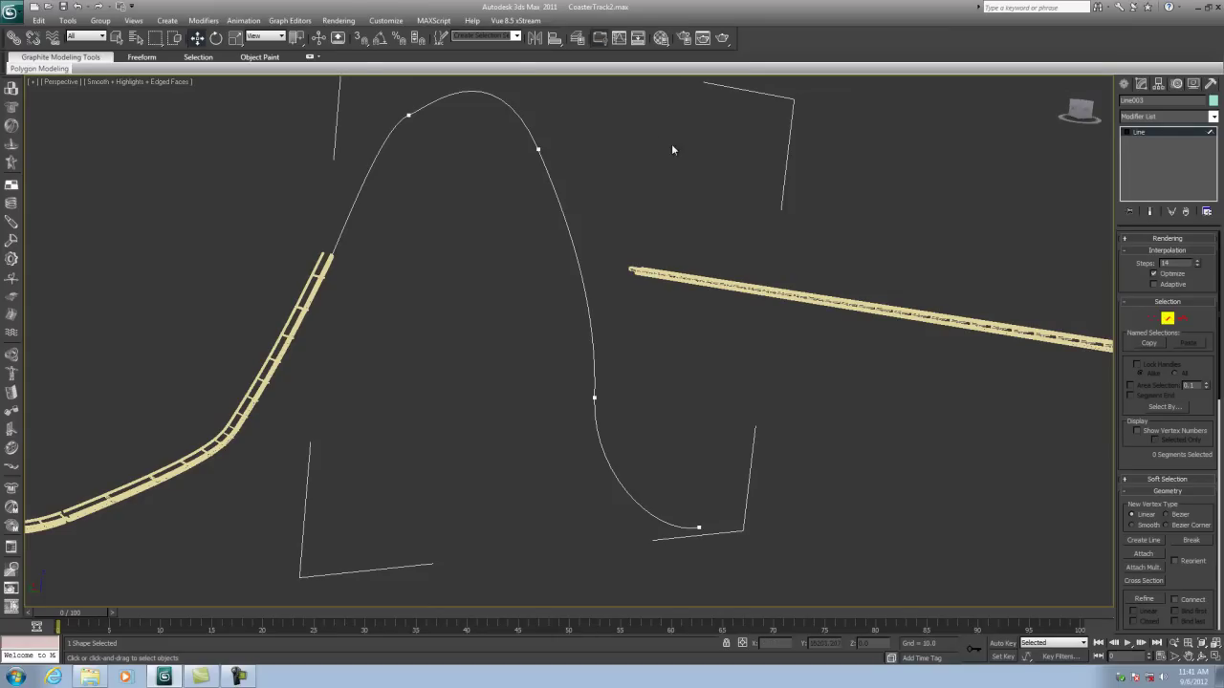
pyautogui.click(1168, 317)
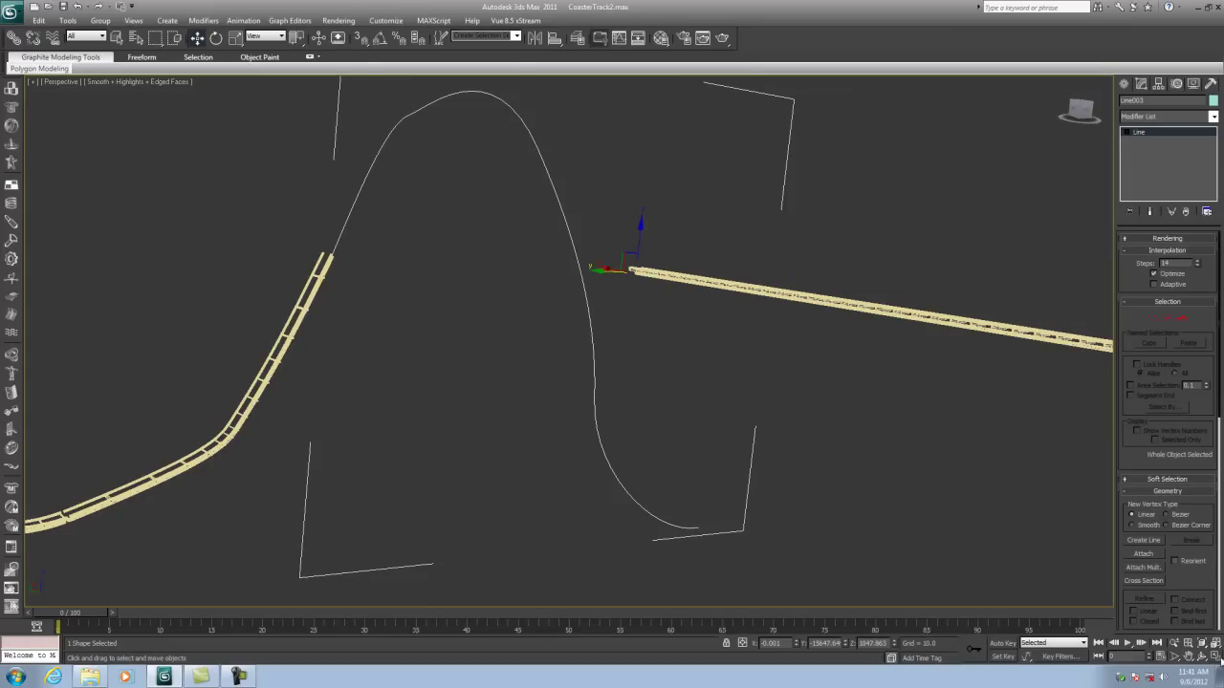
# Draw a six-vertex curved line in the top view, starting at the end of the existing path, rounding a U-shaped bend and winding back
pyautogui.hotkey('alt', 'w')
pyautogui.rightClick(433, 219)
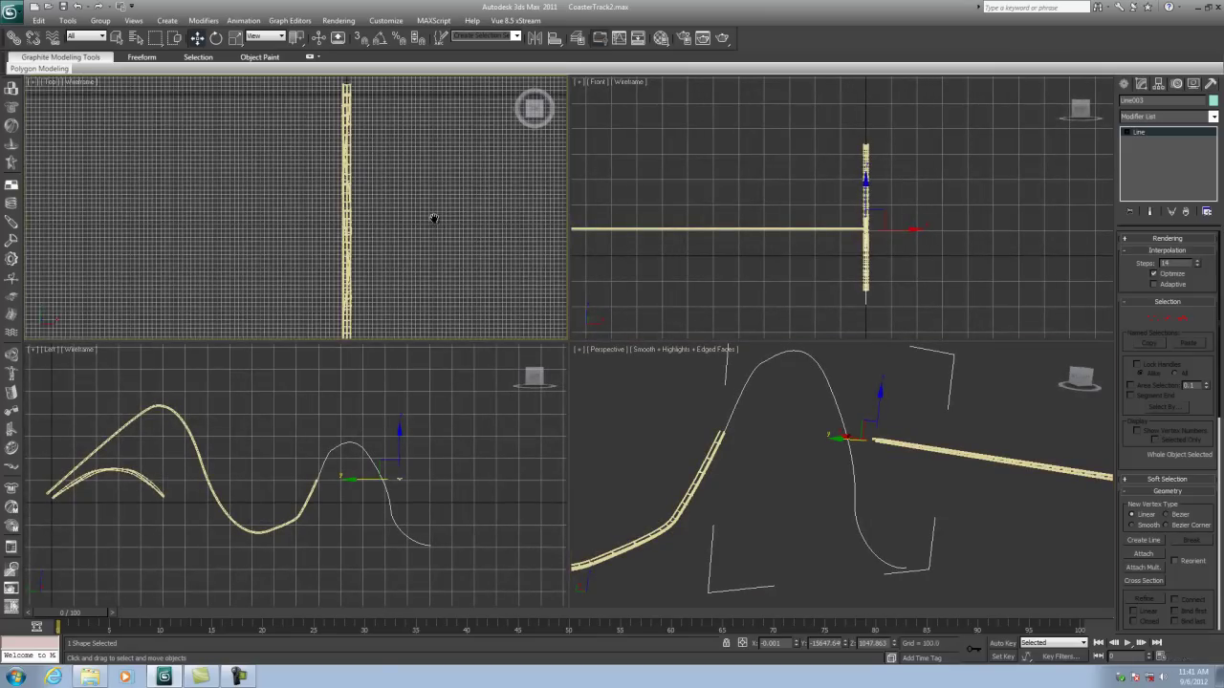
pyautogui.moveTo(427, 241); pyautogui.dragTo(373, 97, button='middle')
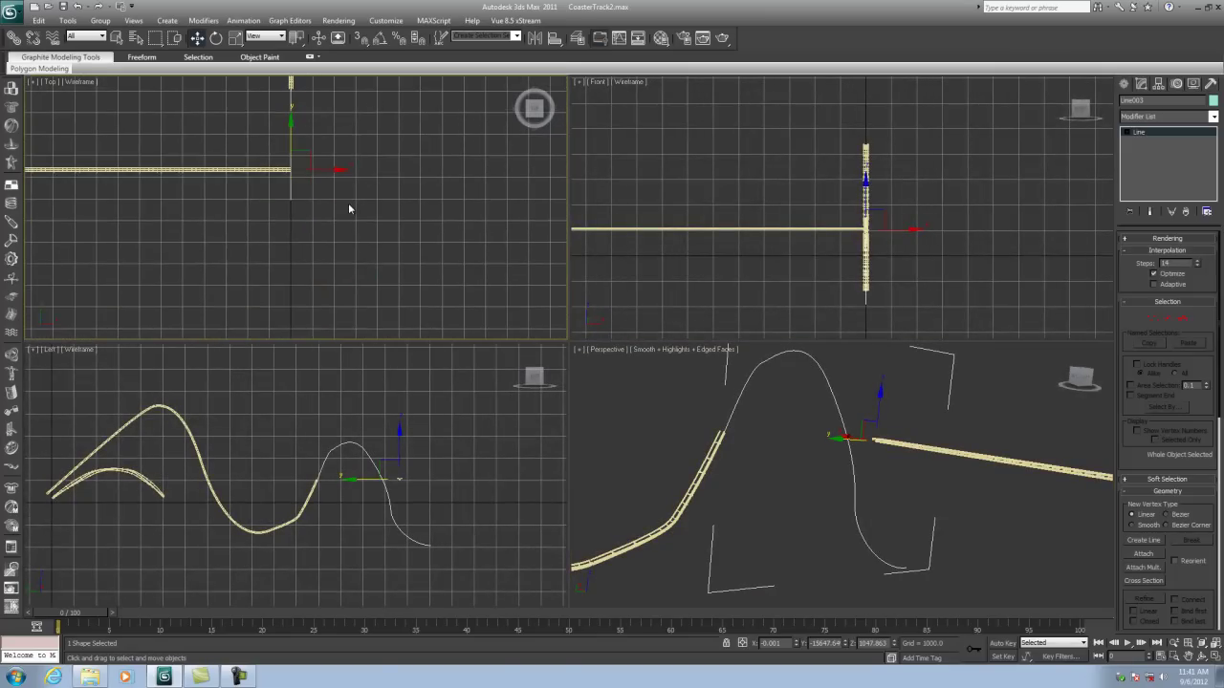
pyautogui.scroll(5, 348, 203)
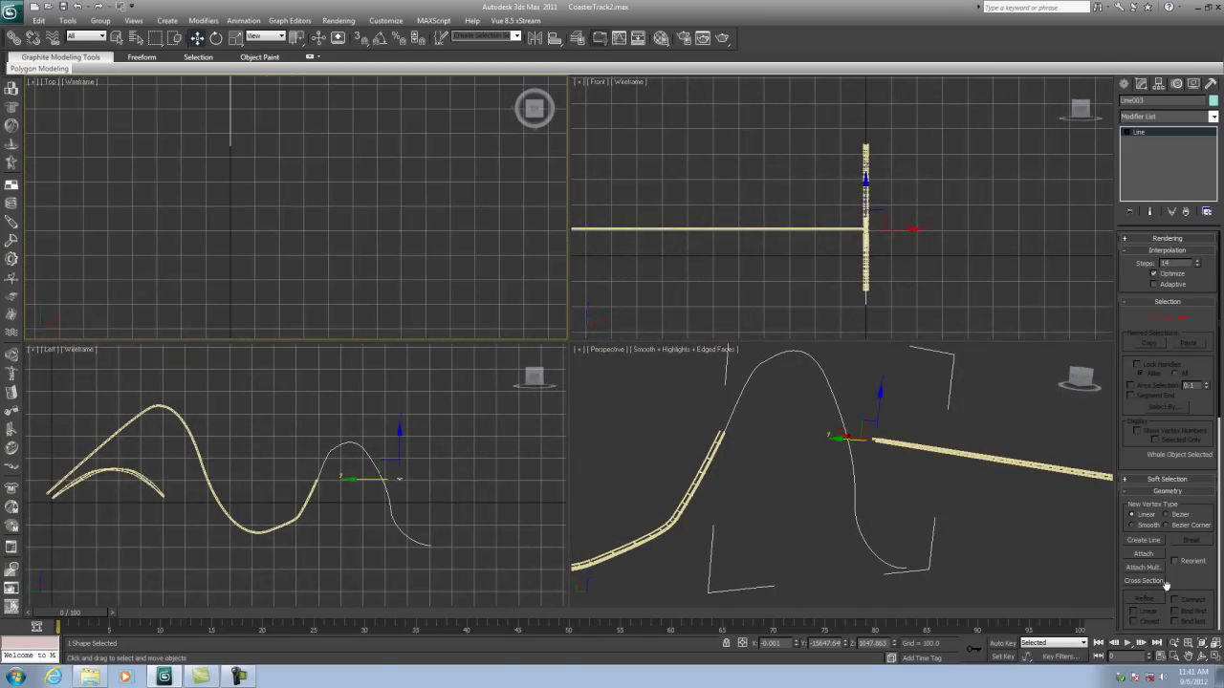
pyautogui.click(1216, 658)
pyautogui.moveTo(634, 341); pyautogui.dragTo(436, 287, button='middle')
pyautogui.scroll(-3, 421, 272)
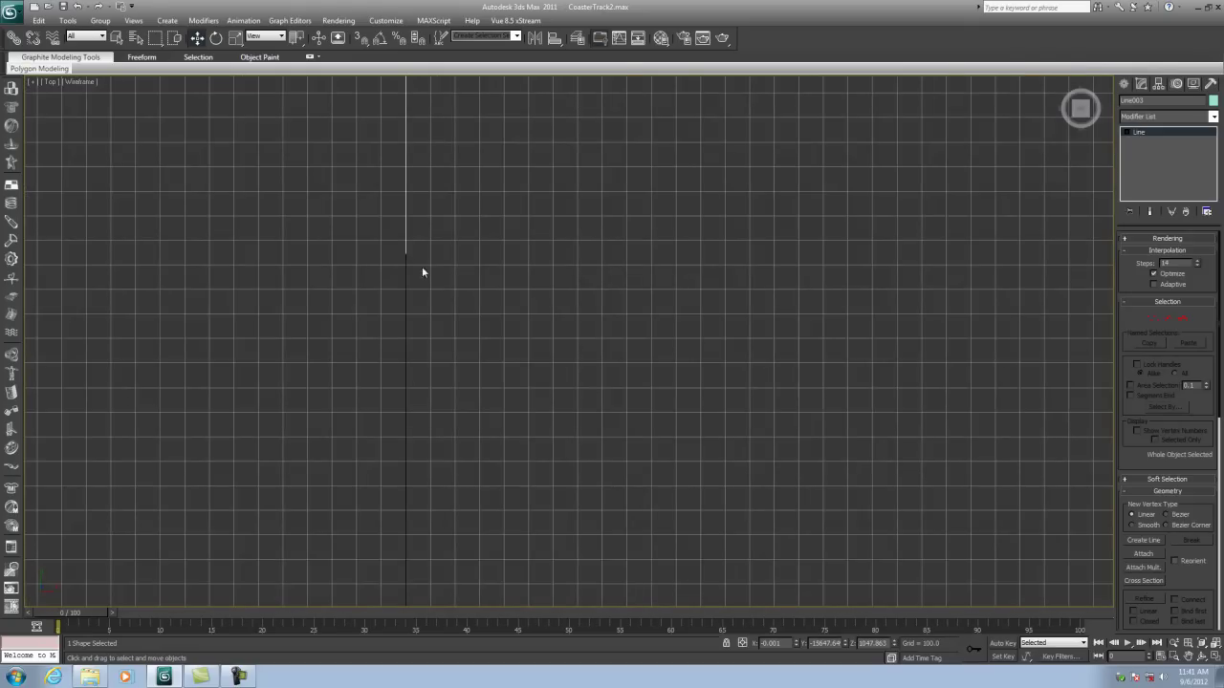
pyautogui.click(1126, 85)
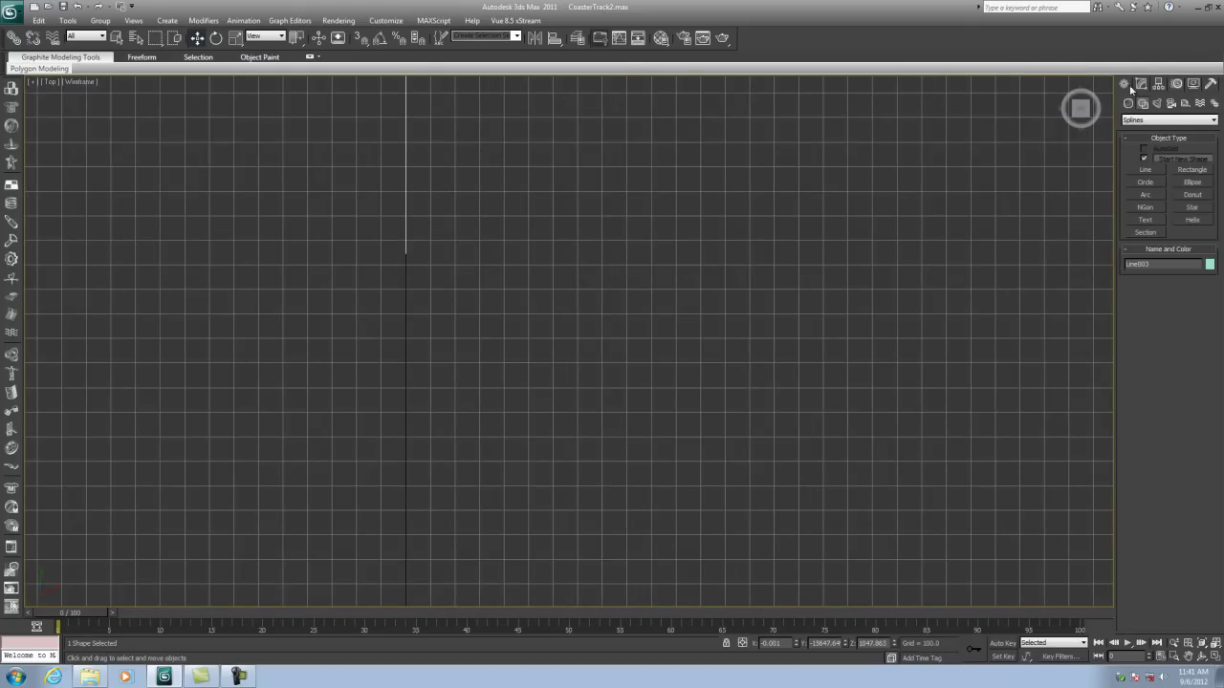
pyautogui.click(1148, 170)
pyautogui.click(405, 254)
pyautogui.moveTo(483, 490); pyautogui.dragTo(557, 545)
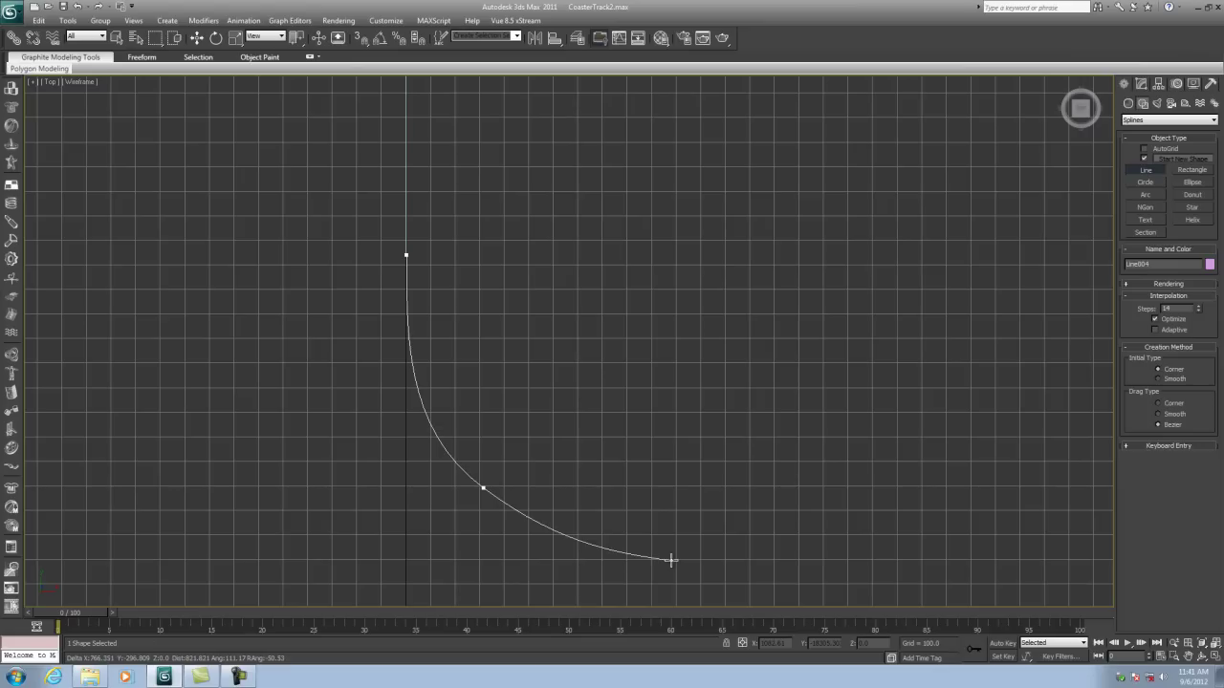
pyautogui.moveTo(816, 510); pyautogui.dragTo(901, 445)
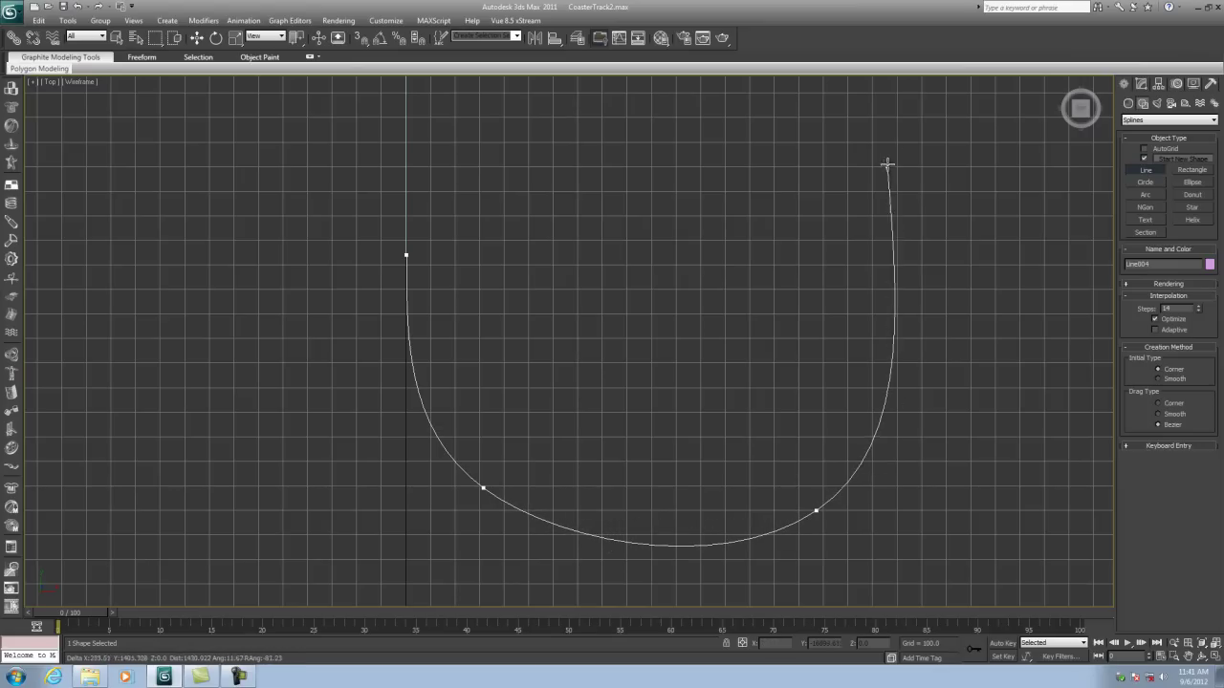
pyautogui.moveTo(863, 144); pyautogui.dragTo(821, 74)
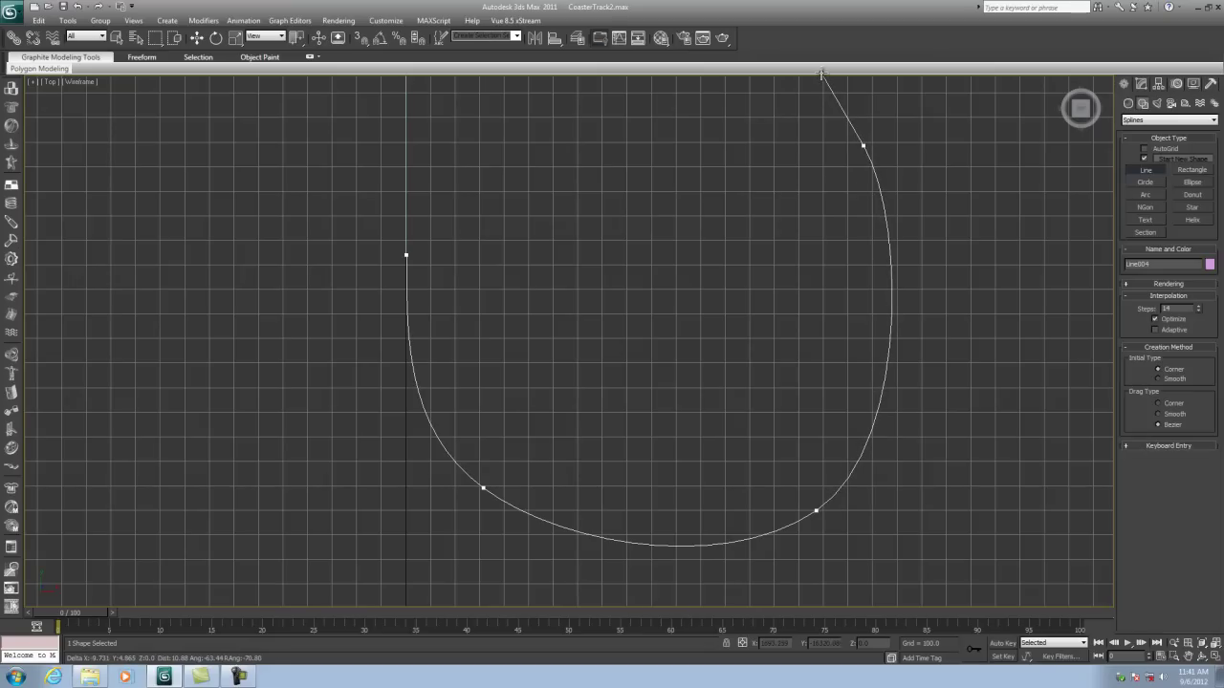
pyautogui.scroll(-3, 822, 73)
pyautogui.moveTo(574, 113); pyautogui.dragTo(573, 106)
pyautogui.scroll(-3, 561, 101)
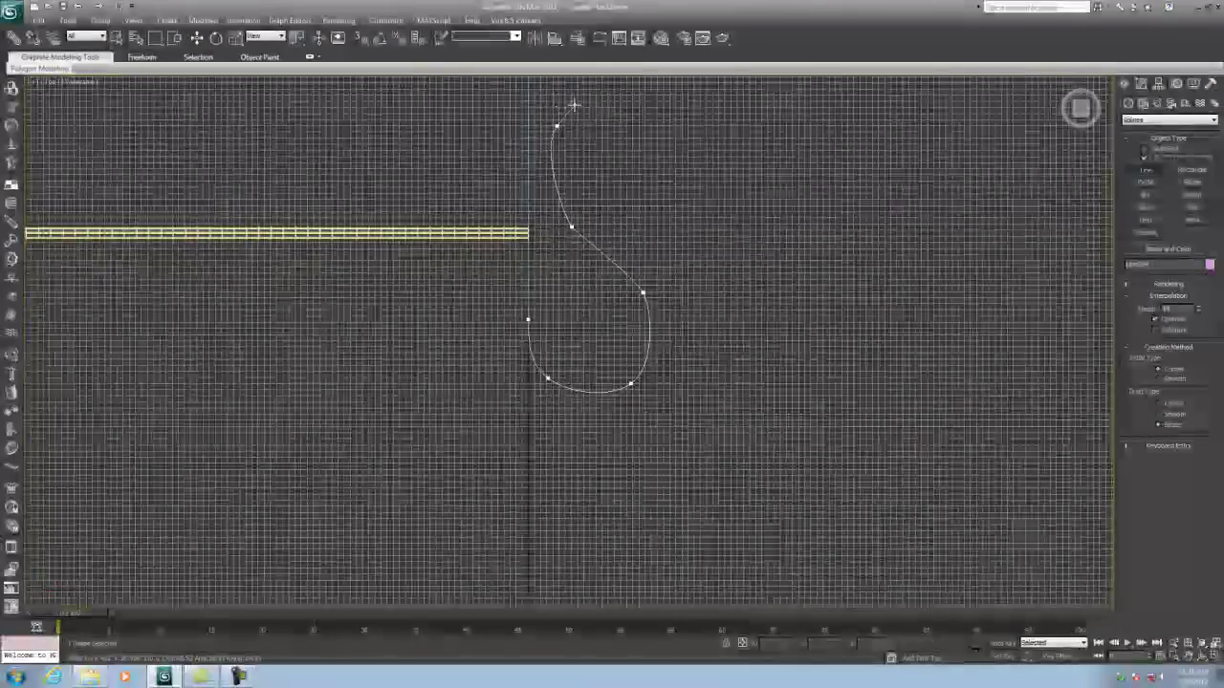
pyautogui.rightClick(579, 107)
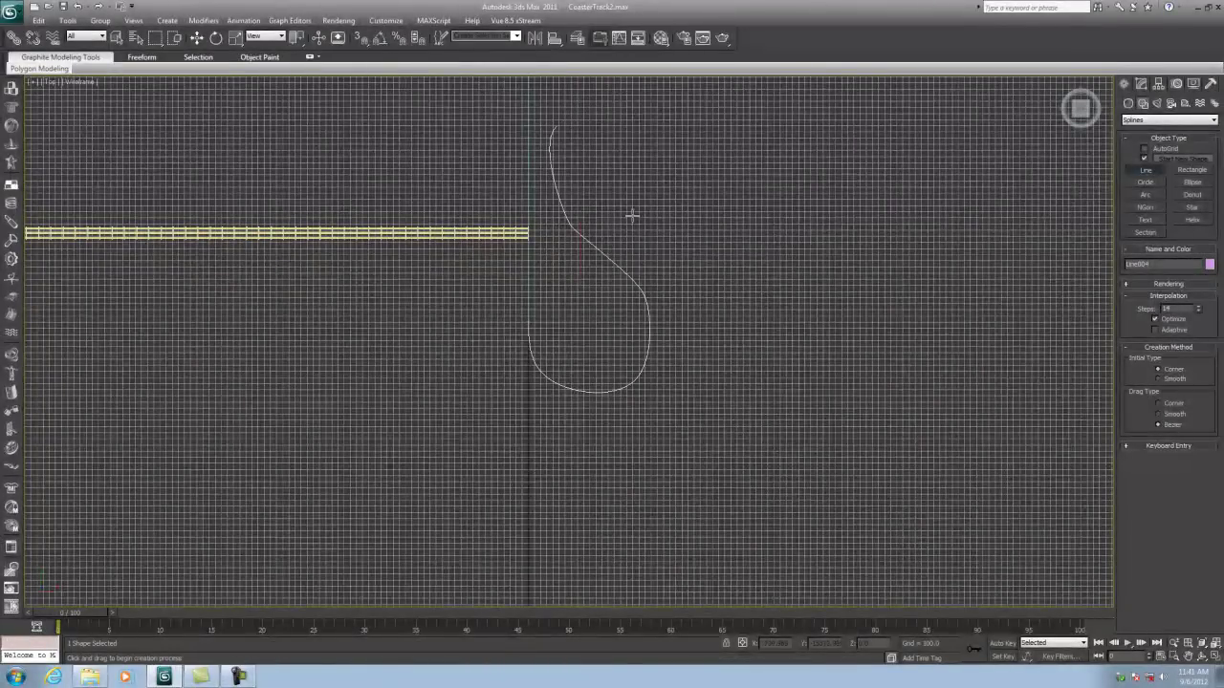
# Delete the new line's last three segments, keeping only the first two segments of the U-shaped bend
pyautogui.scroll(2, 631, 216)
pyautogui.moveTo(628, 210); pyautogui.dragTo(628, 328, button='middle')
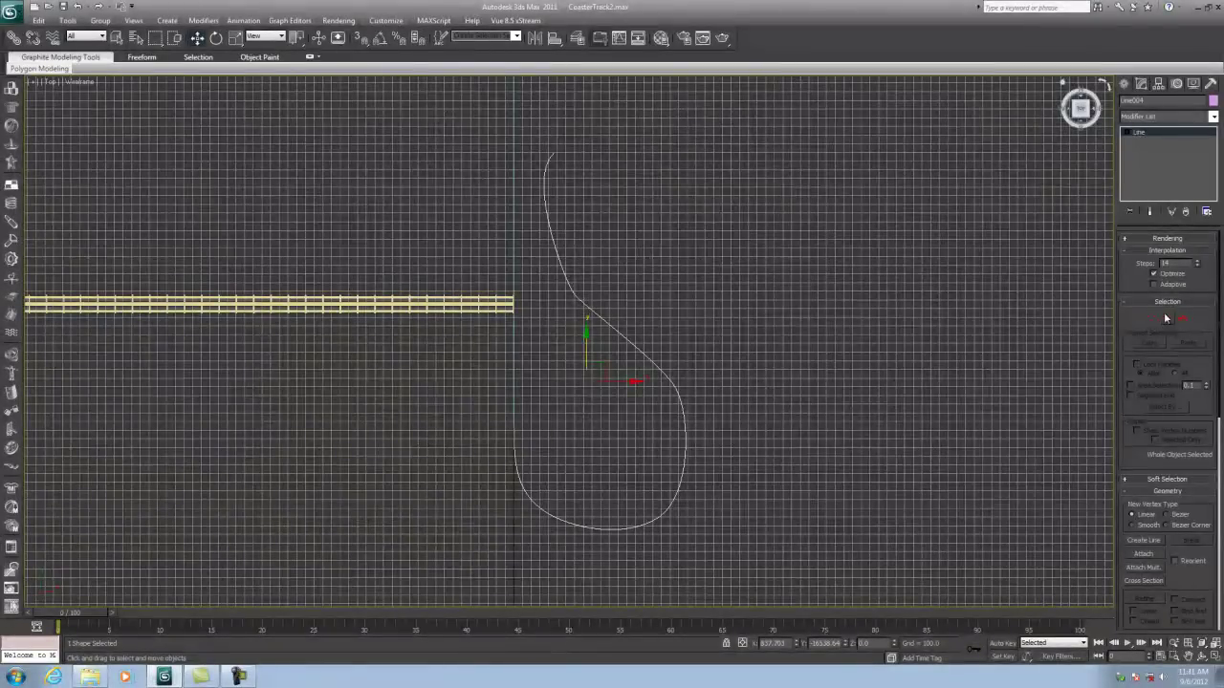
pyautogui.click(1166, 317)
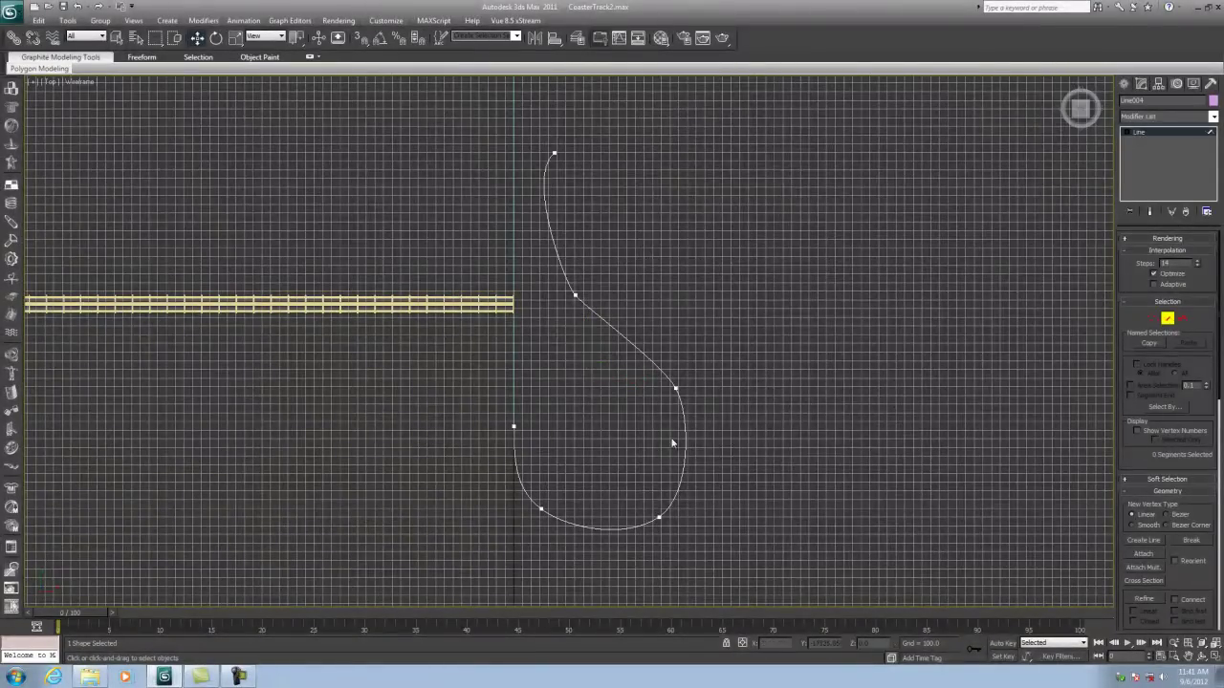
pyautogui.click(674, 501)
pyautogui.press('Delete')
pyautogui.click(620, 335)
pyautogui.press('Delete')
pyautogui.click(559, 255)
pyautogui.press('Delete')
# Lower the new line's first vertex to the end of the dip and its middle vertex part of the way down
pyautogui.moveTo(573, 423); pyautogui.dragTo(582, 320, button='middle')
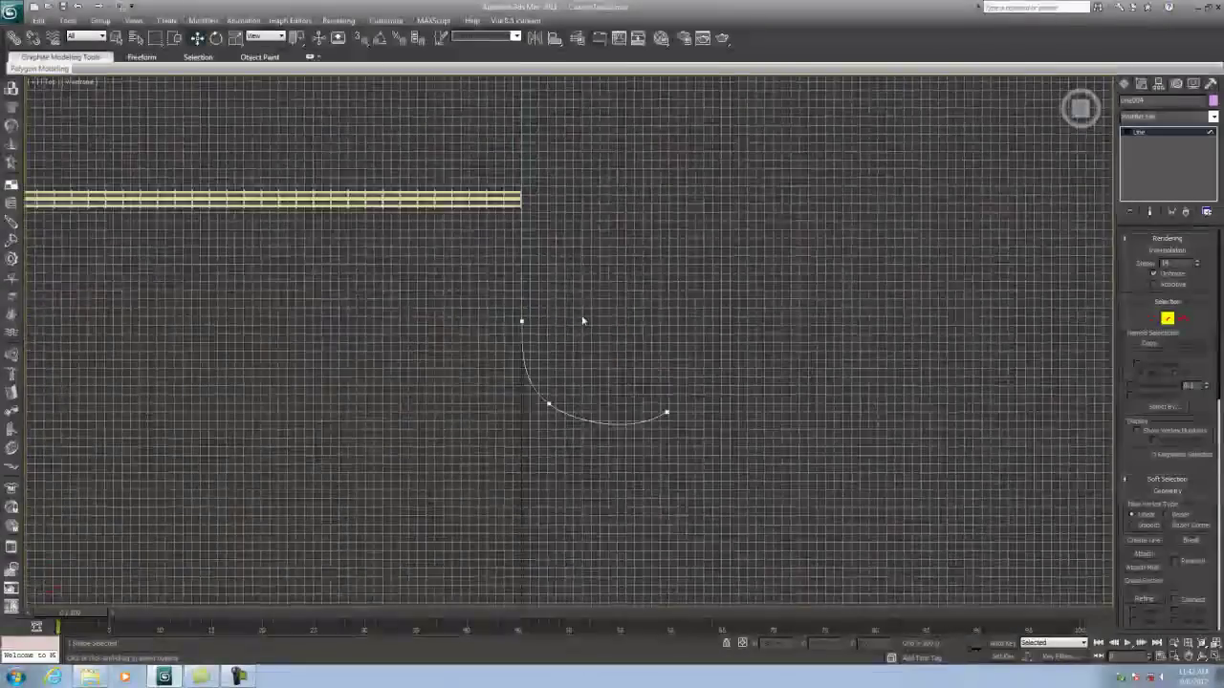
pyautogui.scroll(3, 573, 340)
pyautogui.moveTo(561, 396); pyautogui.dragTo(513, 319, button='middle')
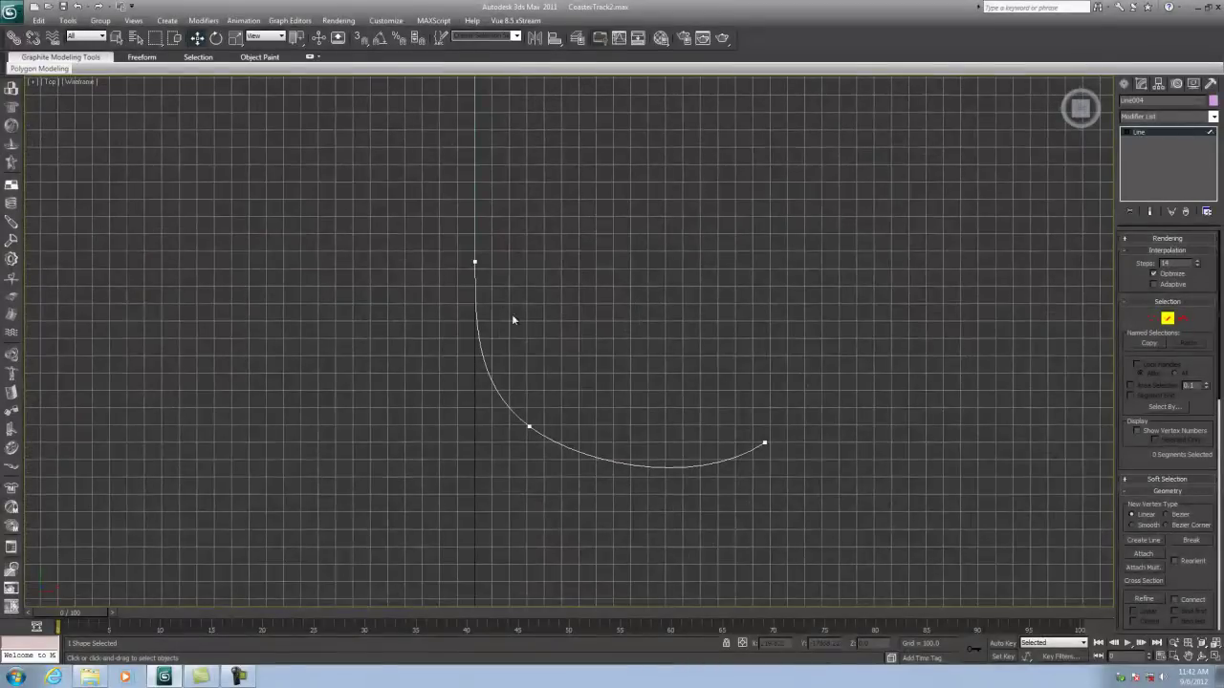
pyautogui.click(1215, 658)
pyautogui.moveTo(964, 563); pyautogui.dragTo(888, 563, button='middle')
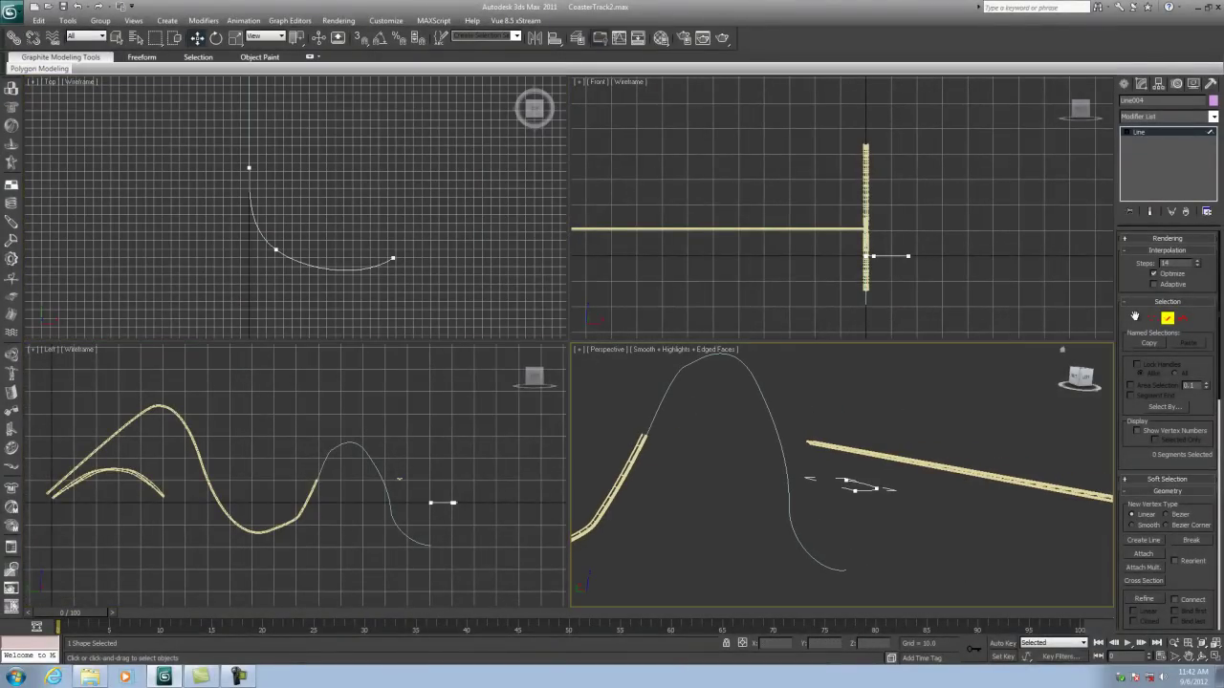
pyautogui.click(849, 485)
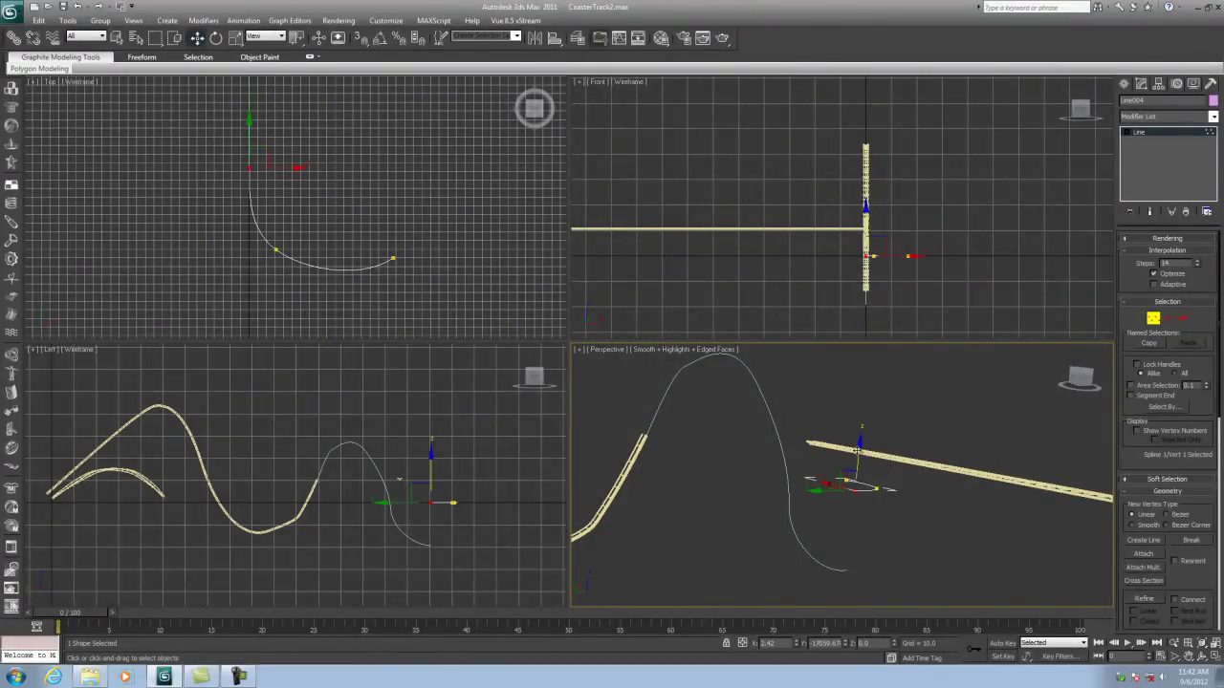
pyautogui.moveTo(851, 473); pyautogui.dragTo(842, 524)
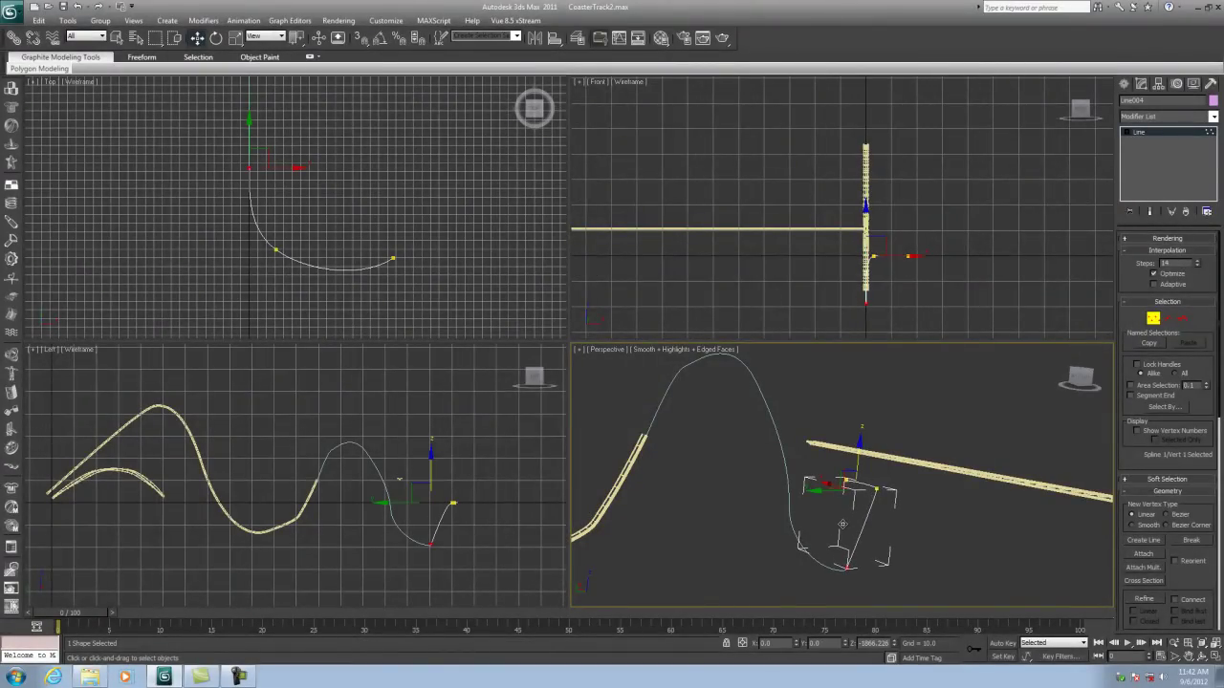
pyautogui.click(876, 489)
pyautogui.moveTo(881, 440); pyautogui.dragTo(879, 468)
# Reposition the middle vertex in the front view and tilt its Bezier handles so the curve climbs smoothly away from the path's end
pyautogui.middleClick(889, 278)
pyautogui.scroll(4, 887, 277)
pyautogui.moveTo(882, 276); pyautogui.dragTo(847, 250, button='middle')
pyautogui.scroll(6, 794, 199)
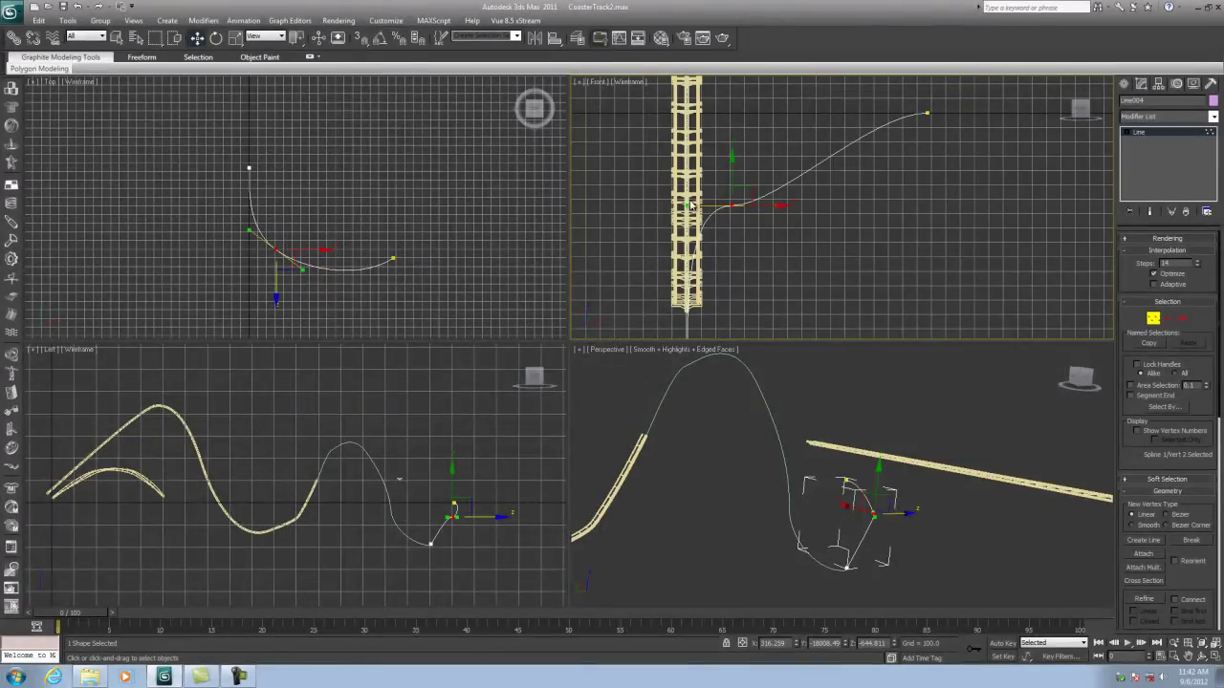
pyautogui.click(723, 219)
pyautogui.click(732, 205)
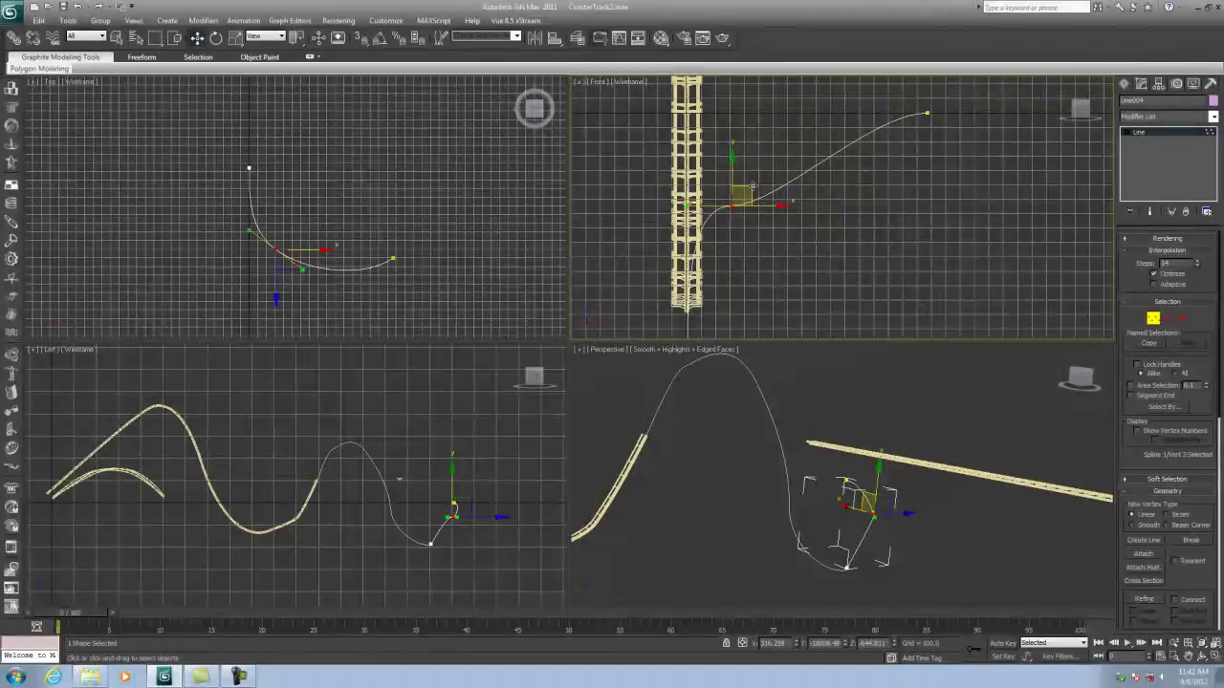
pyautogui.moveTo(763, 189); pyautogui.dragTo(709, 246)
# Steepen the middle vertex's Bezier handles in the left view and shift the vertex outward, away from the dip
pyautogui.moveTo(880, 226); pyautogui.dragTo(866, 185, button='middle')
pyautogui.scroll(-3, 849, 208)
pyautogui.scroll(1, 824, 239)
pyautogui.scroll(2, 822, 253)
pyautogui.moveTo(451, 543); pyautogui.dragTo(364, 521, button='middle')
pyautogui.scroll(4, 295, 519)
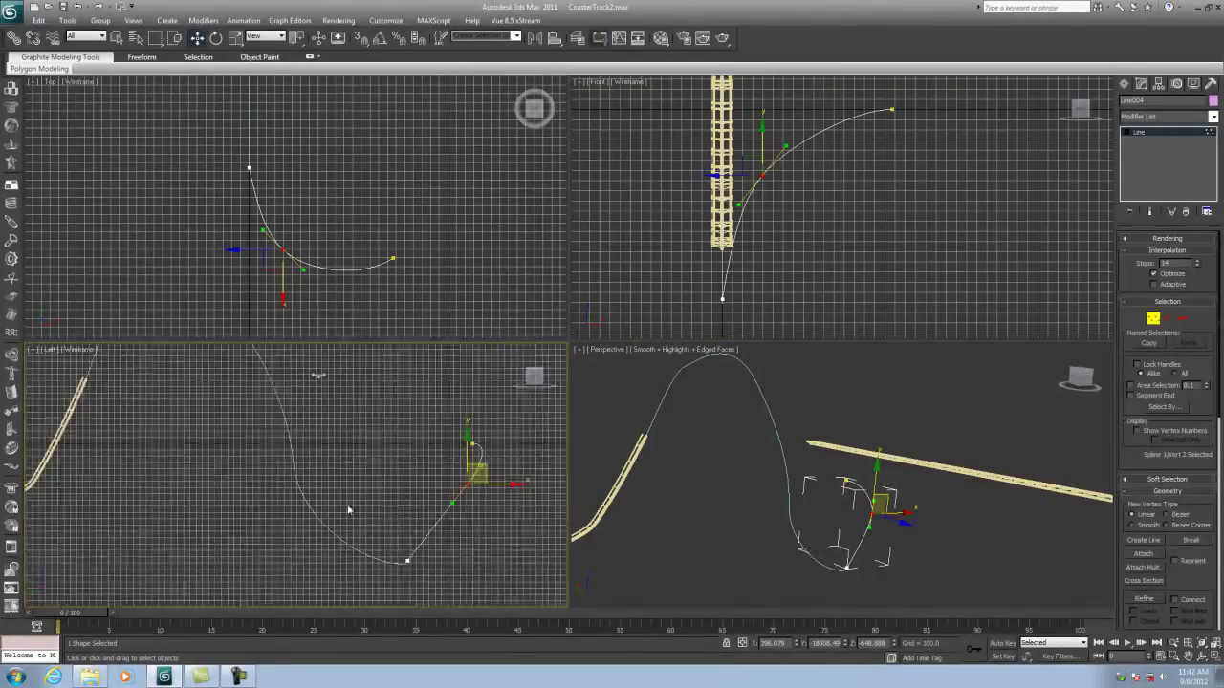
pyautogui.scroll(2, 295, 519)
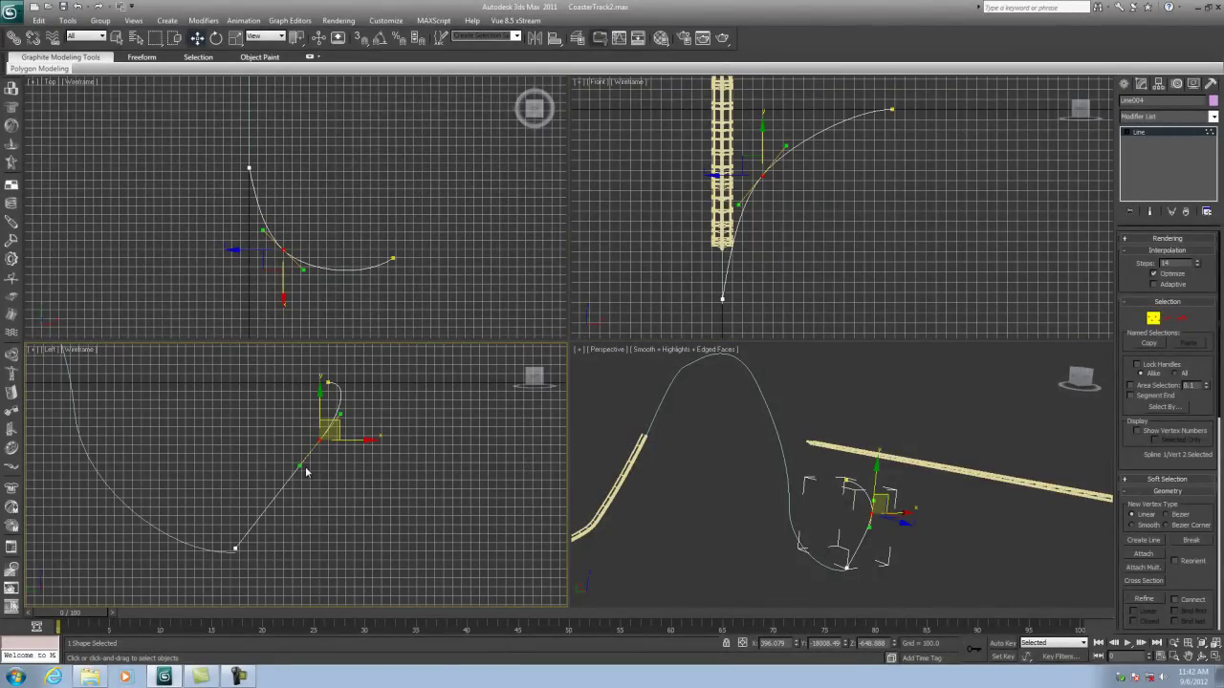
pyautogui.moveTo(298, 465); pyautogui.dragTo(313, 476)
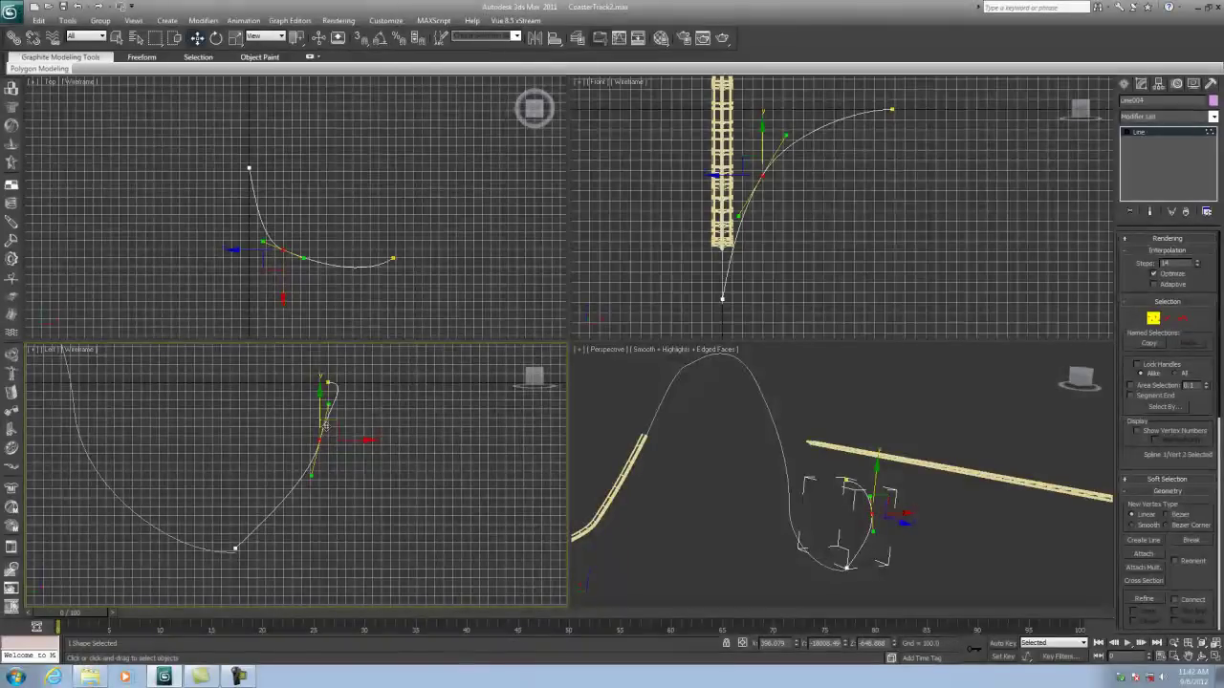
pyautogui.moveTo(341, 418); pyautogui.dragTo(359, 420)
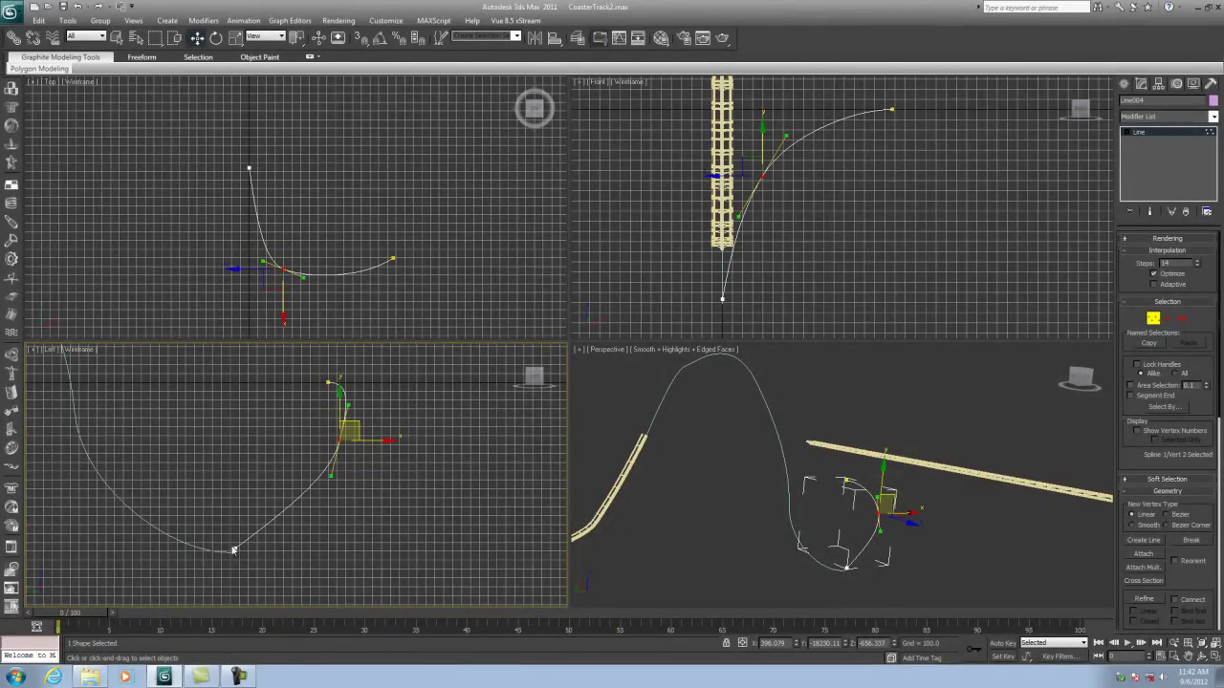
# Align the first vertex with the dip's end, move the middle vertex outward and down, and reshape its handles into a rounded curve
pyautogui.click(235, 548)
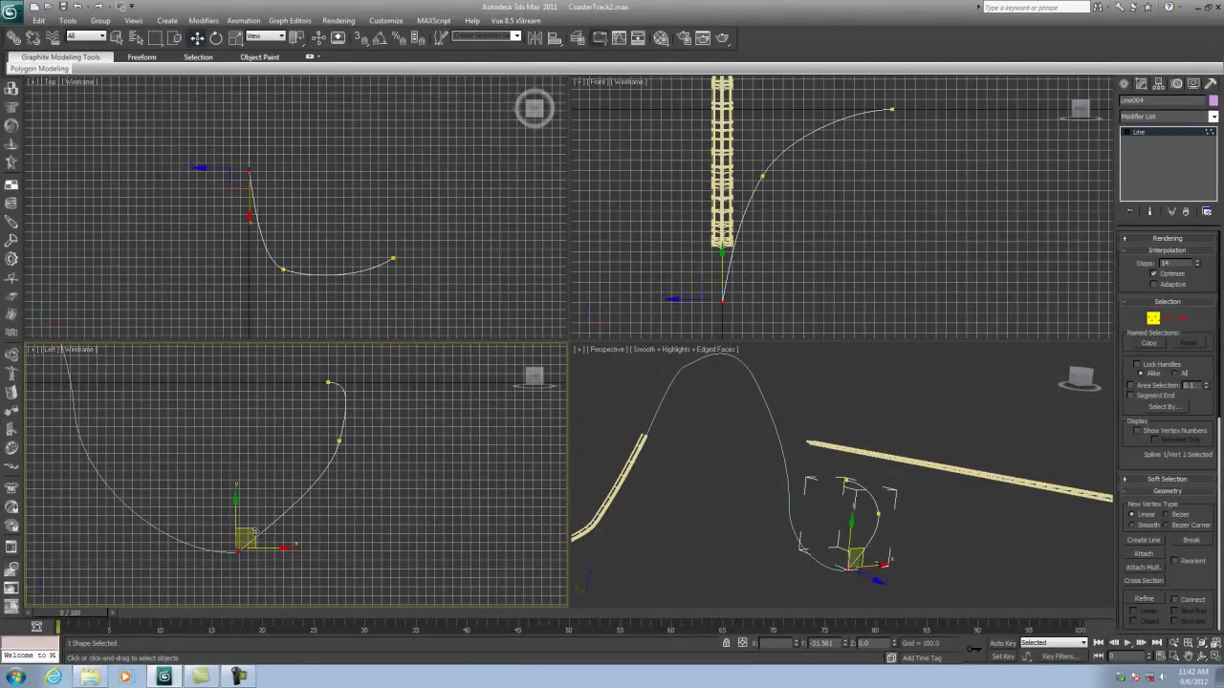
pyautogui.click(340, 441)
pyautogui.moveTo(362, 422); pyautogui.dragTo(376, 462)
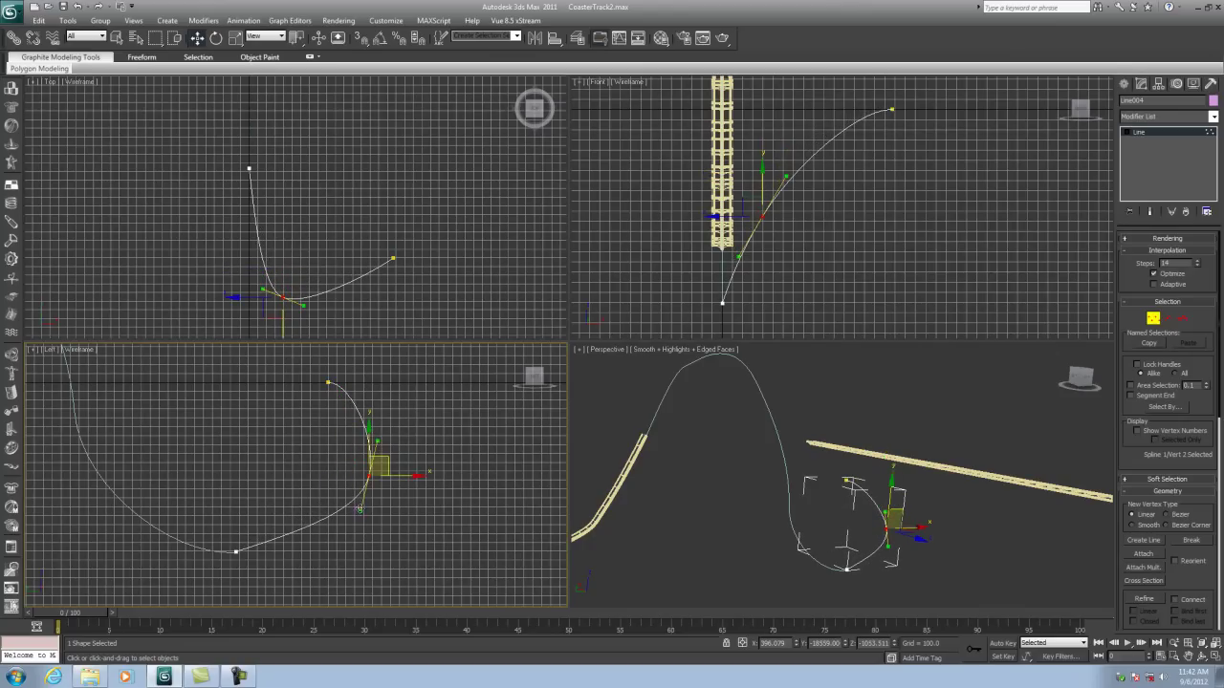
pyautogui.moveTo(361, 510); pyautogui.dragTo(337, 530)
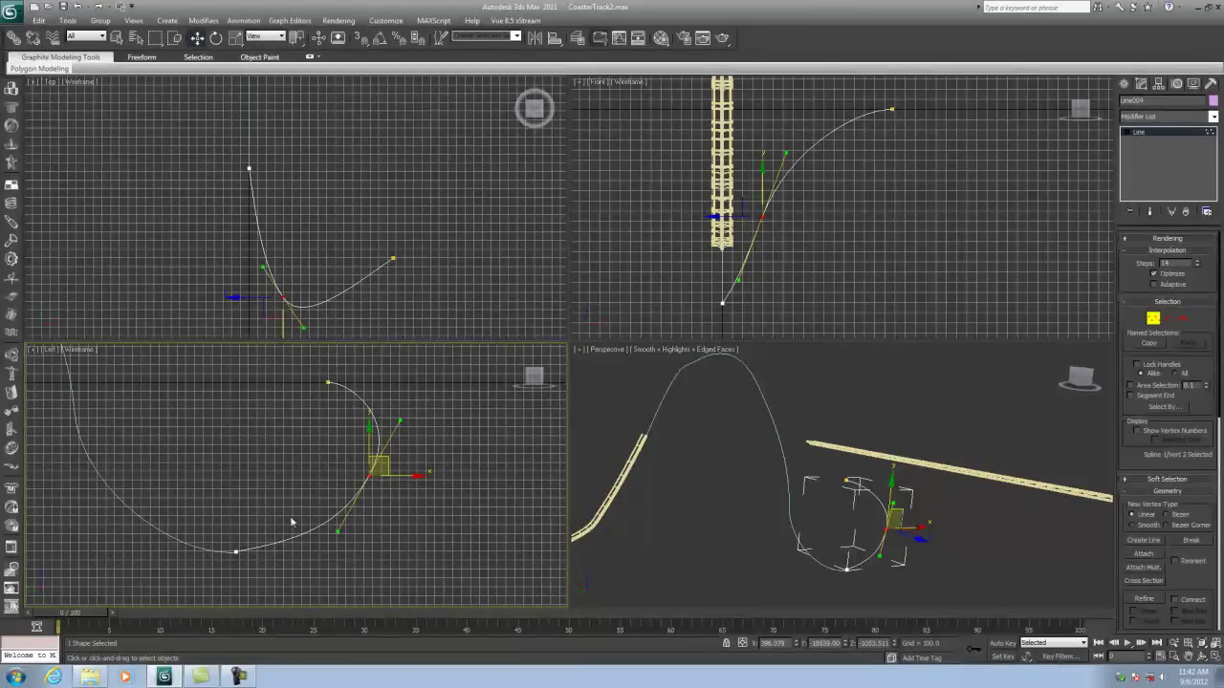
pyautogui.click(1153, 319)
# Delete the straight, undeformed track beside the new curve
pyautogui.scroll(5, 808, 496)
pyautogui.scroll(-5, 808, 496)
pyautogui.keyDown('alt'); pyautogui.moveTo(809, 501); pyautogui.dragTo(930, 452, button='middle'); pyautogui.keyUp('alt')
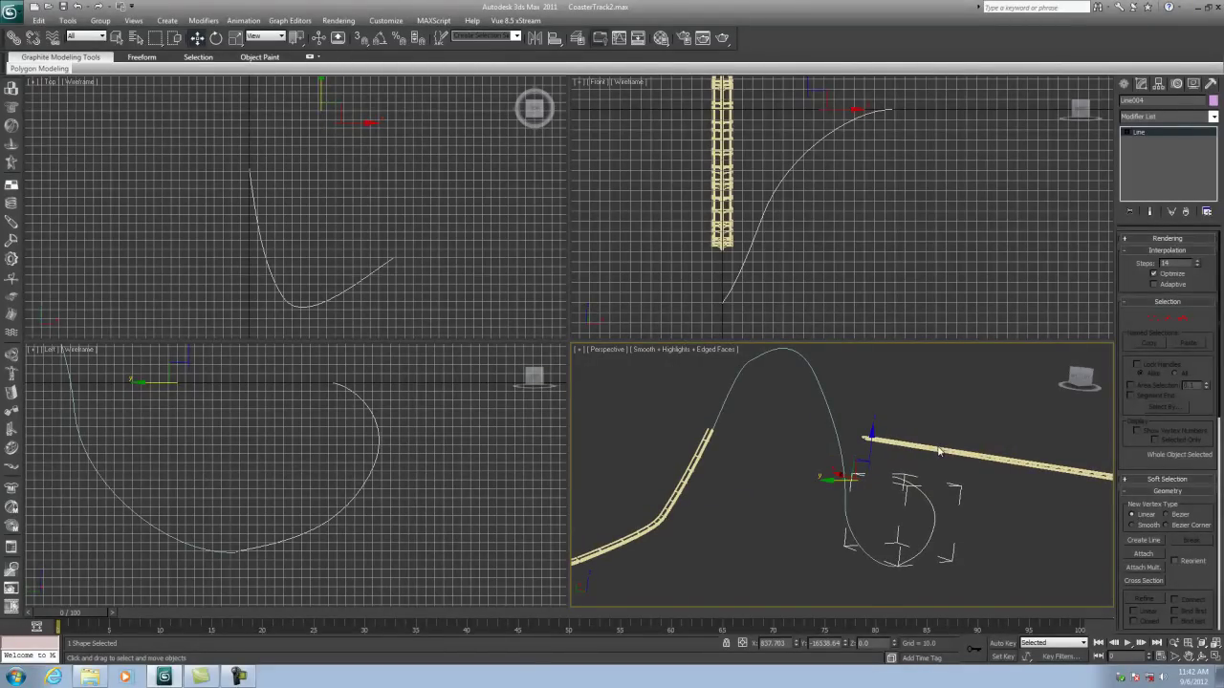
pyautogui.click(938, 451)
pyautogui.click(936, 453)
pyautogui.press('Delete')
# Try cloning the path-deformed short track as a copy below itself, then undo the clone
pyautogui.keyDown('alt'); pyautogui.moveTo(935, 455); pyautogui.dragTo(908, 524, button='middle'); pyautogui.keyUp('alt')
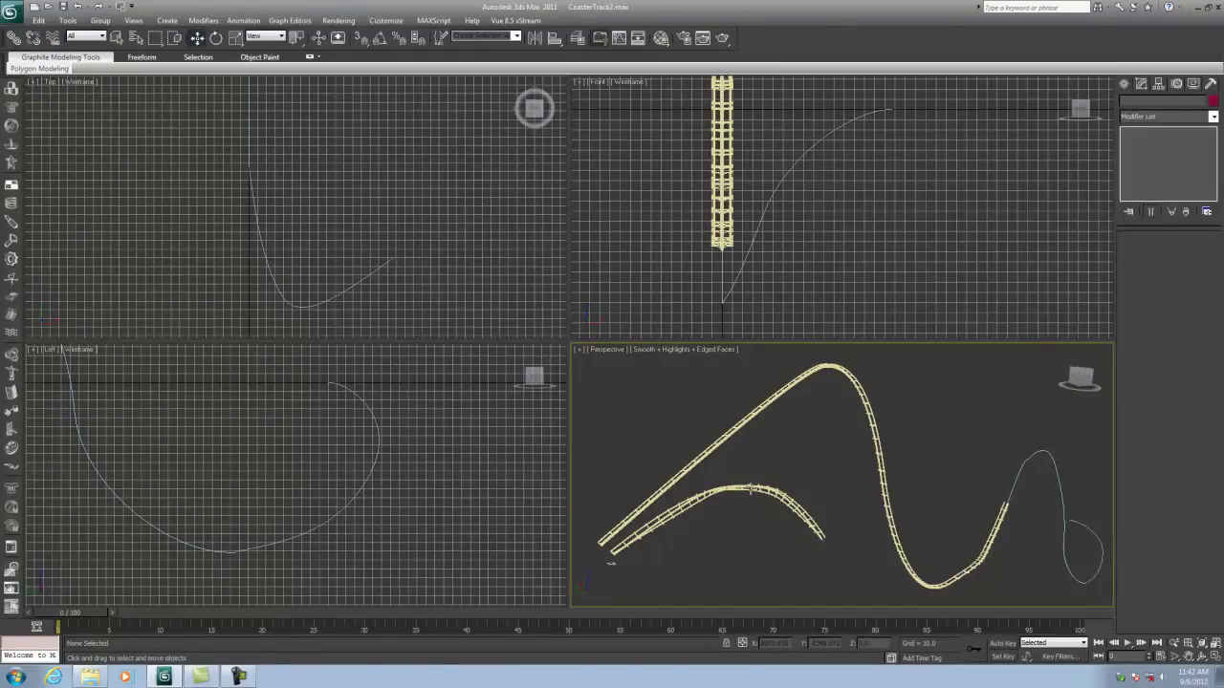
pyautogui.click(754, 488)
pyautogui.click(761, 485)
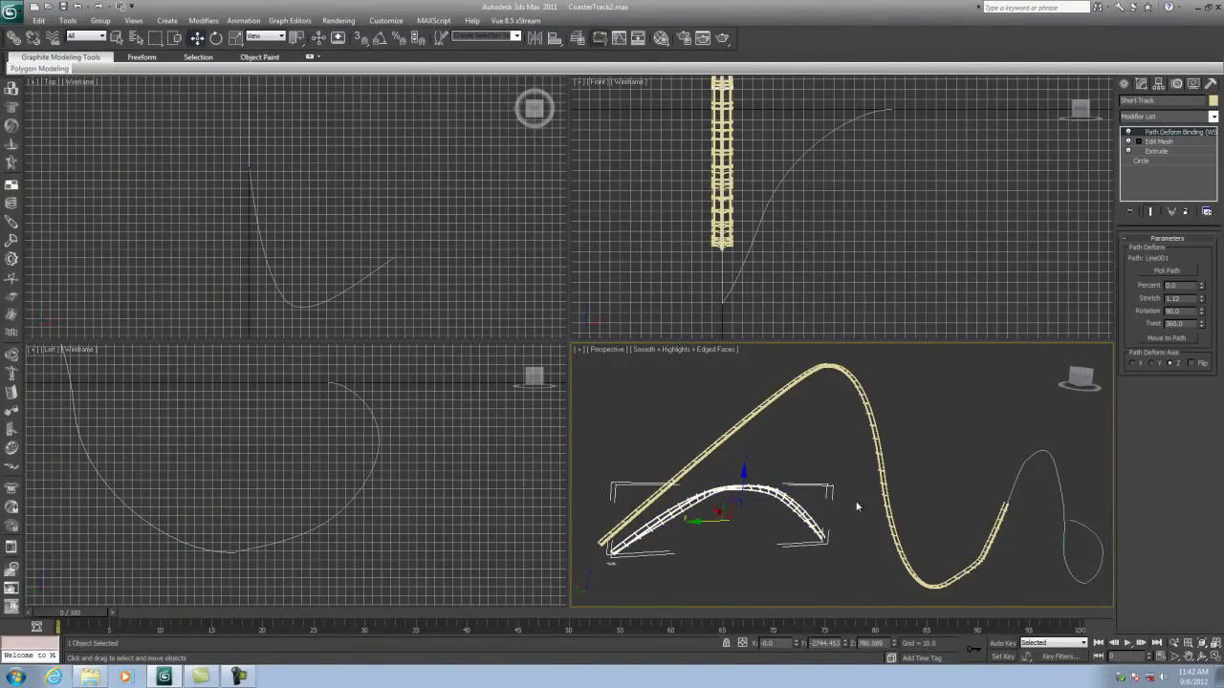
pyautogui.scroll(3, 755, 456)
pyautogui.scroll(-2, 775, 449)
pyautogui.keyDown('shift'); pyautogui.moveTo(791, 436); pyautogui.dragTo(793, 479); pyautogui.keyUp('shift')
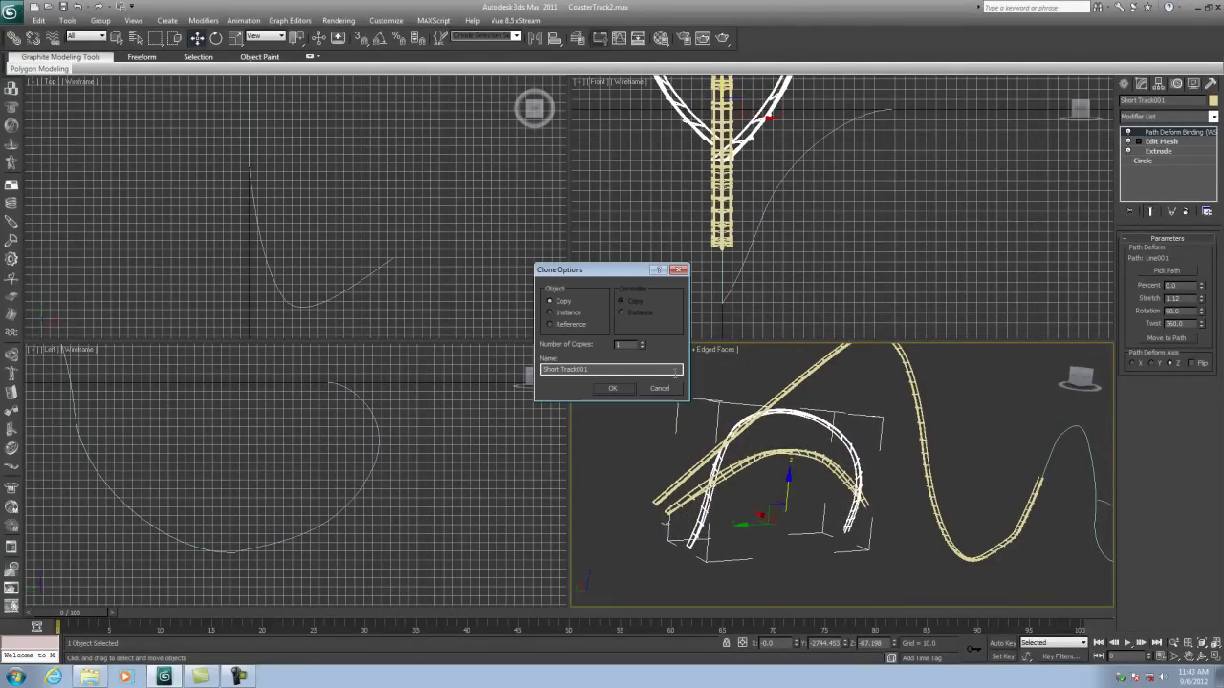
pyautogui.click(611, 389)
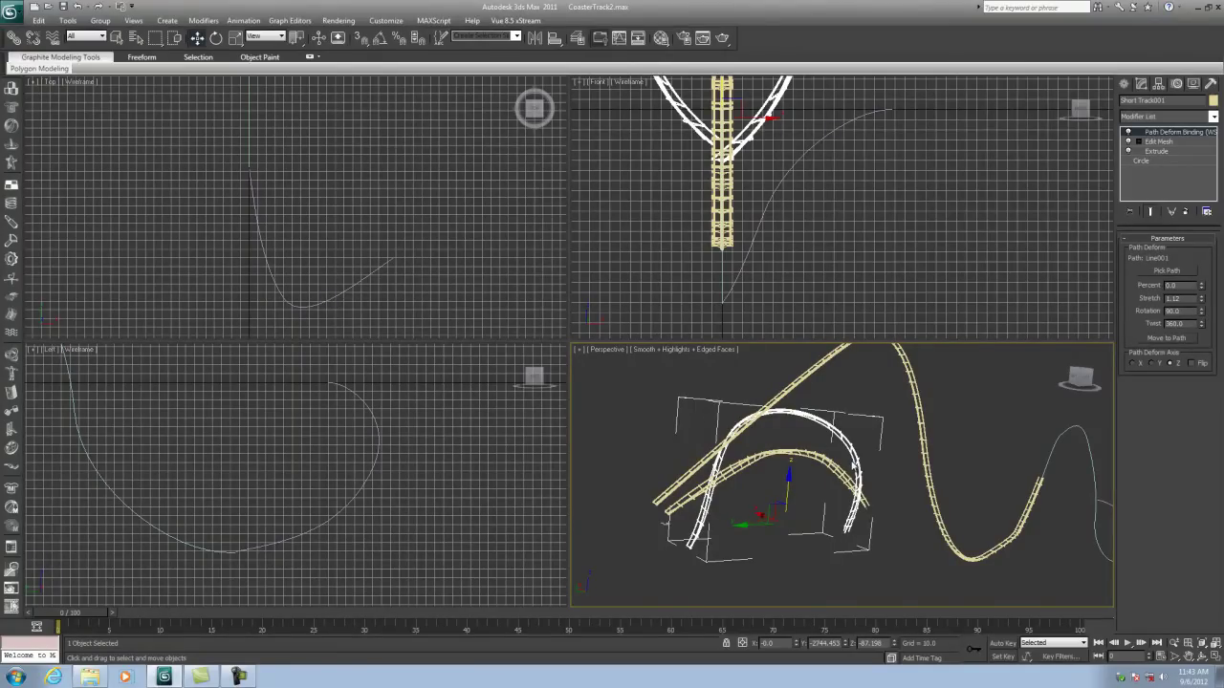
pyautogui.click(80, 6)
pyautogui.click(804, 513)
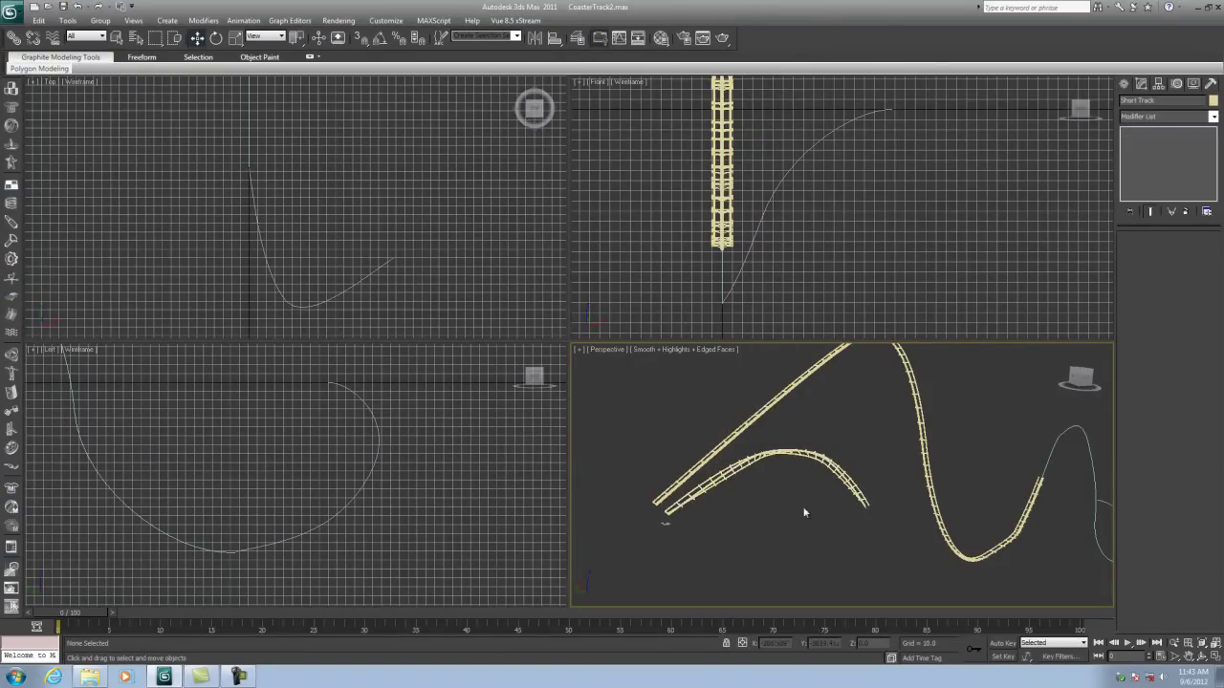
# Delete the Path Deform Binding modifier from the short track
pyautogui.click(735, 476)
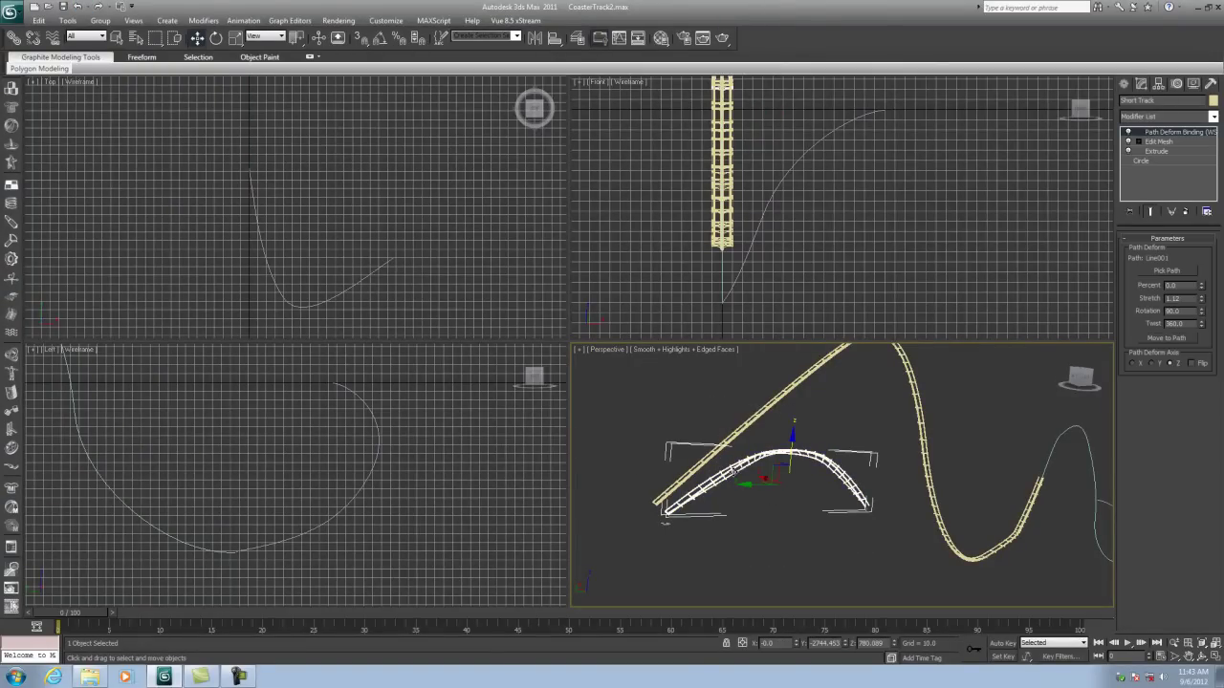
pyautogui.rightClick(1155, 134)
pyautogui.click(1090, 152)
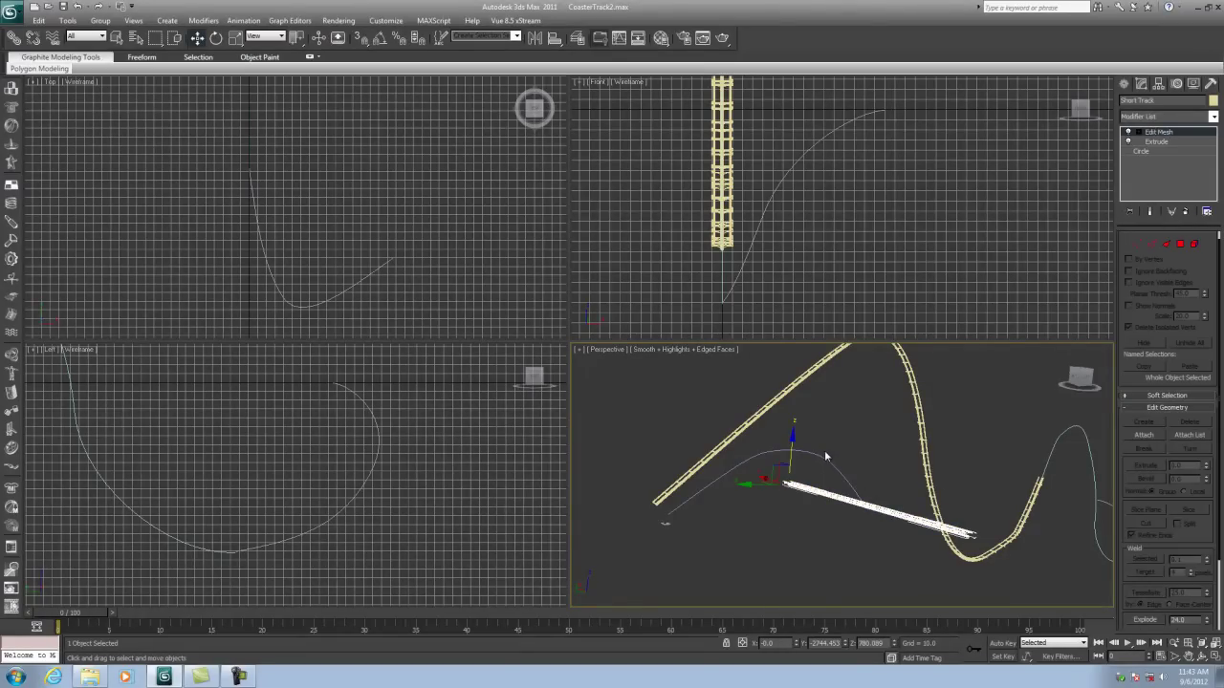
# Clone the undeformed short track as one copy directly below the original
pyautogui.keyDown('shift'); pyautogui.moveTo(793, 438); pyautogui.dragTo(794, 463); pyautogui.keyUp('shift')
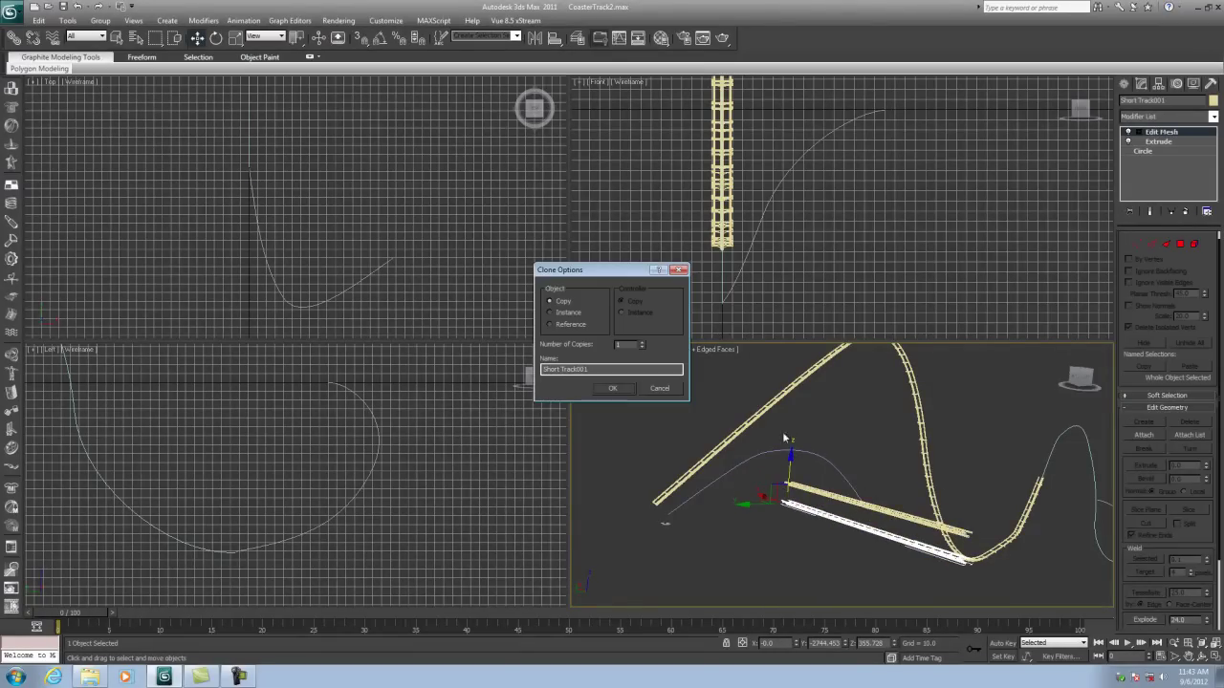
pyautogui.click(613, 388)
pyautogui.moveTo(909, 450)
pyautogui.mouseDown(button='middle')
pyautogui.moveTo(832, 445)
pyautogui.moveTo(737, 475)
pyautogui.mouseUp(button='middle')
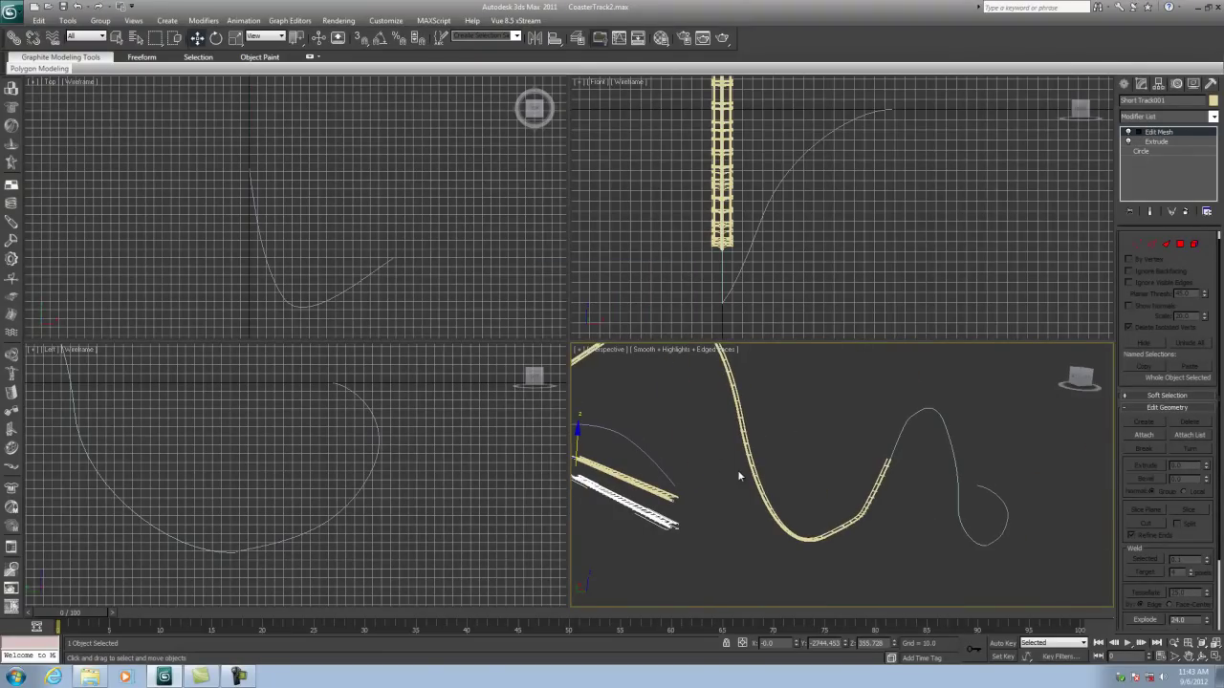
# Apply PathDeform (WSM) to the original short track, pick the hill spline Line003 as its path and move the track to it
pyautogui.click(902, 427)
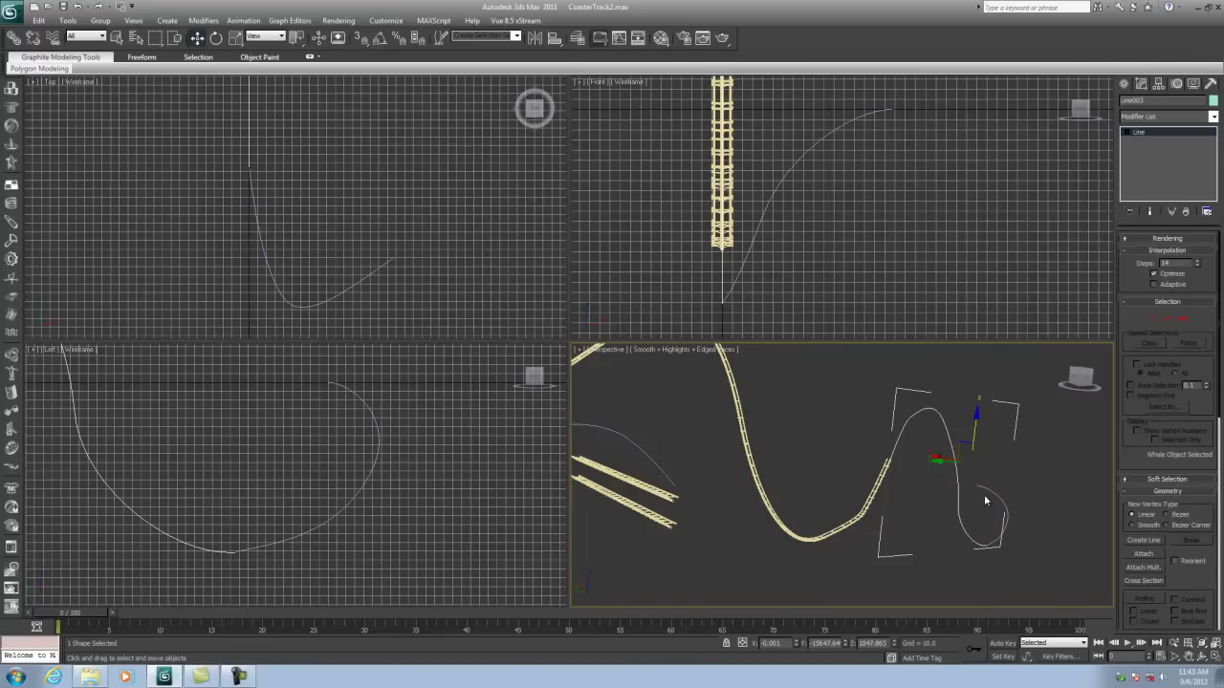
pyautogui.moveTo(630, 481); pyautogui.dragTo(672, 484, button='middle')
pyautogui.click(672, 485)
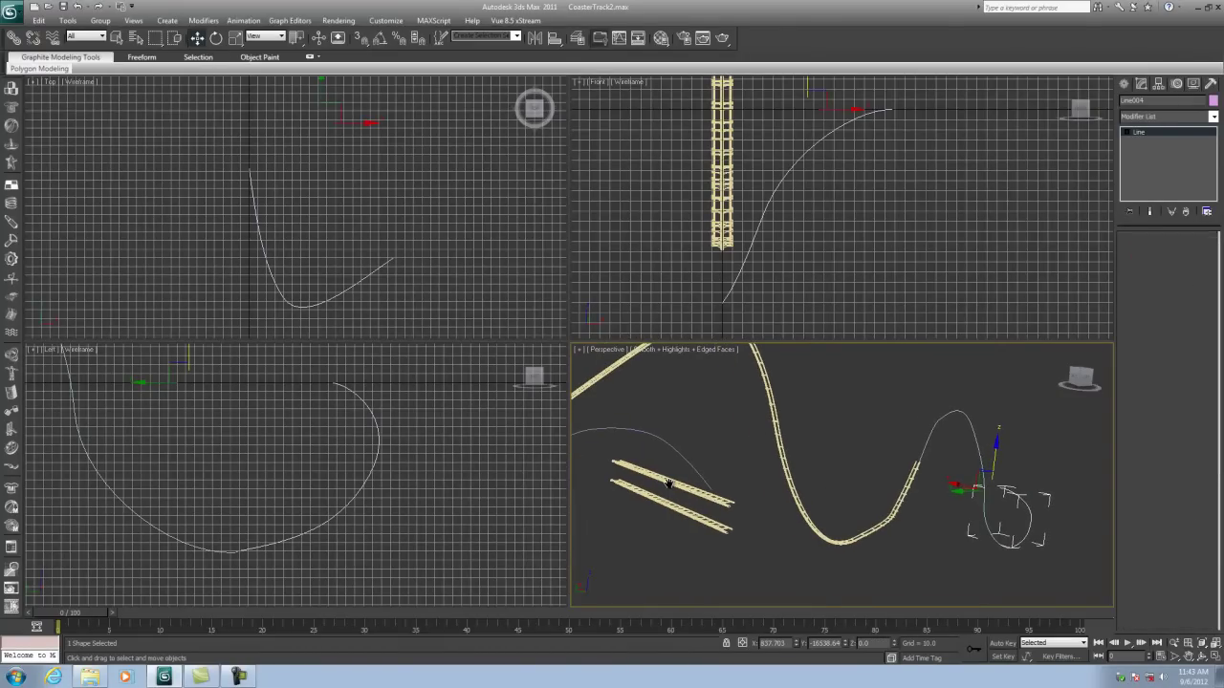
pyautogui.click(1213, 115)
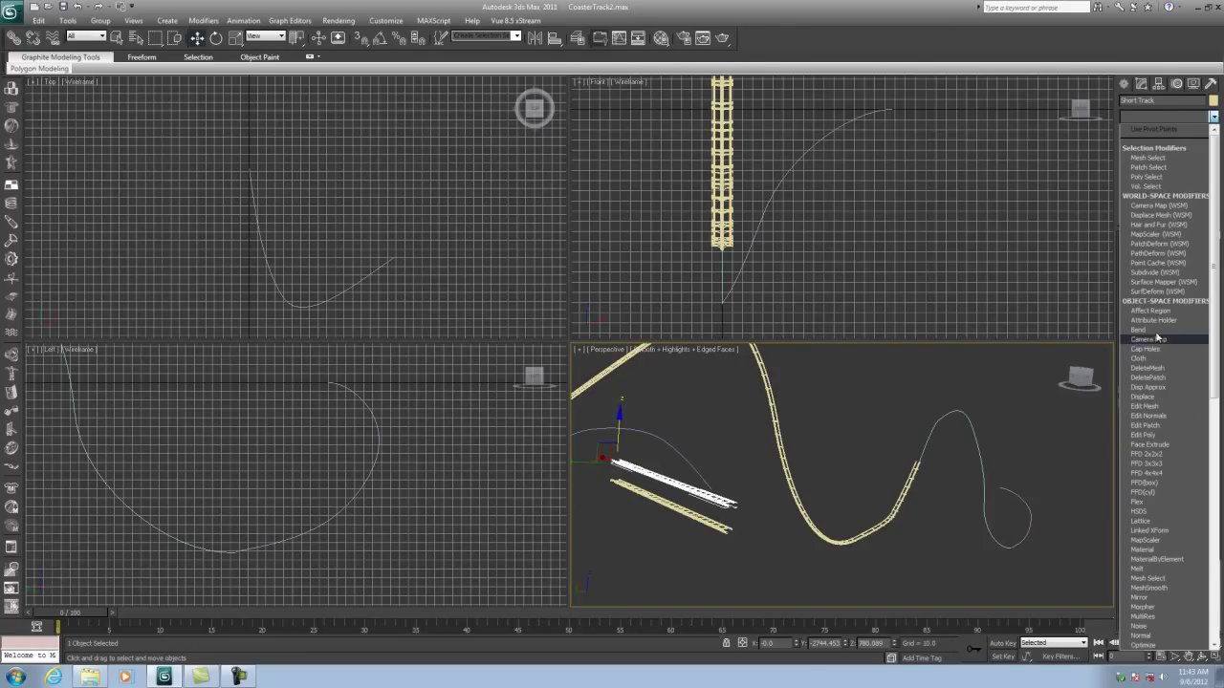
pyautogui.click(1153, 253)
pyautogui.click(1178, 271)
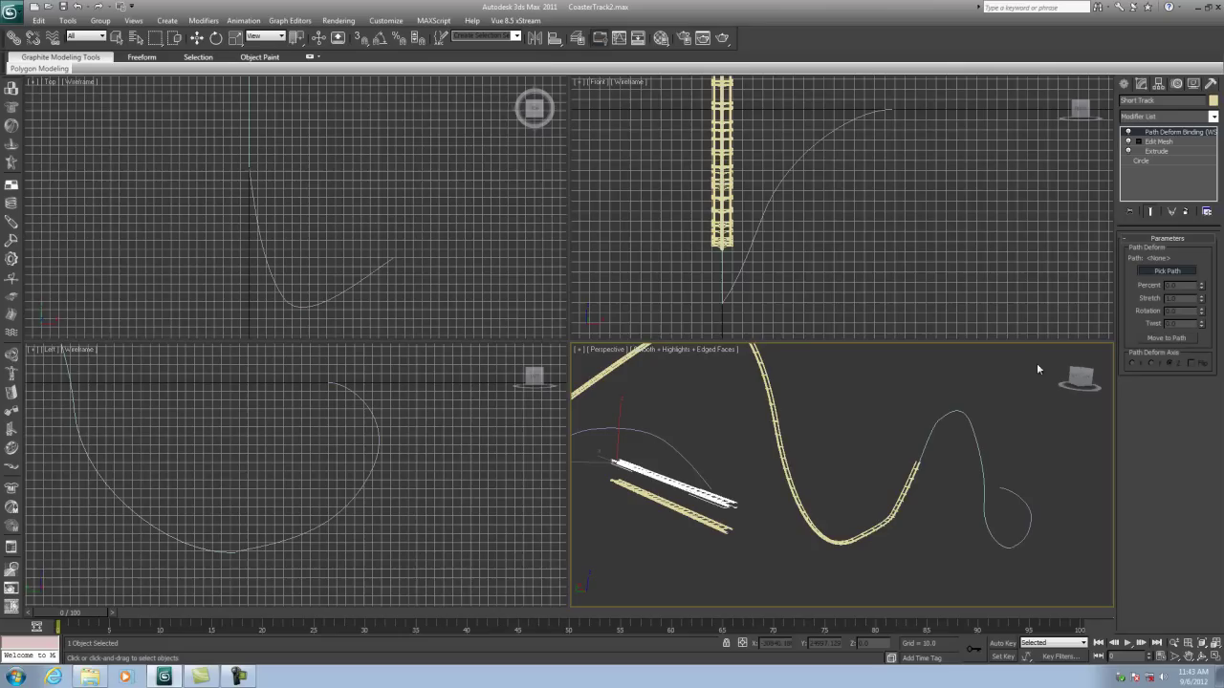
pyautogui.click(963, 414)
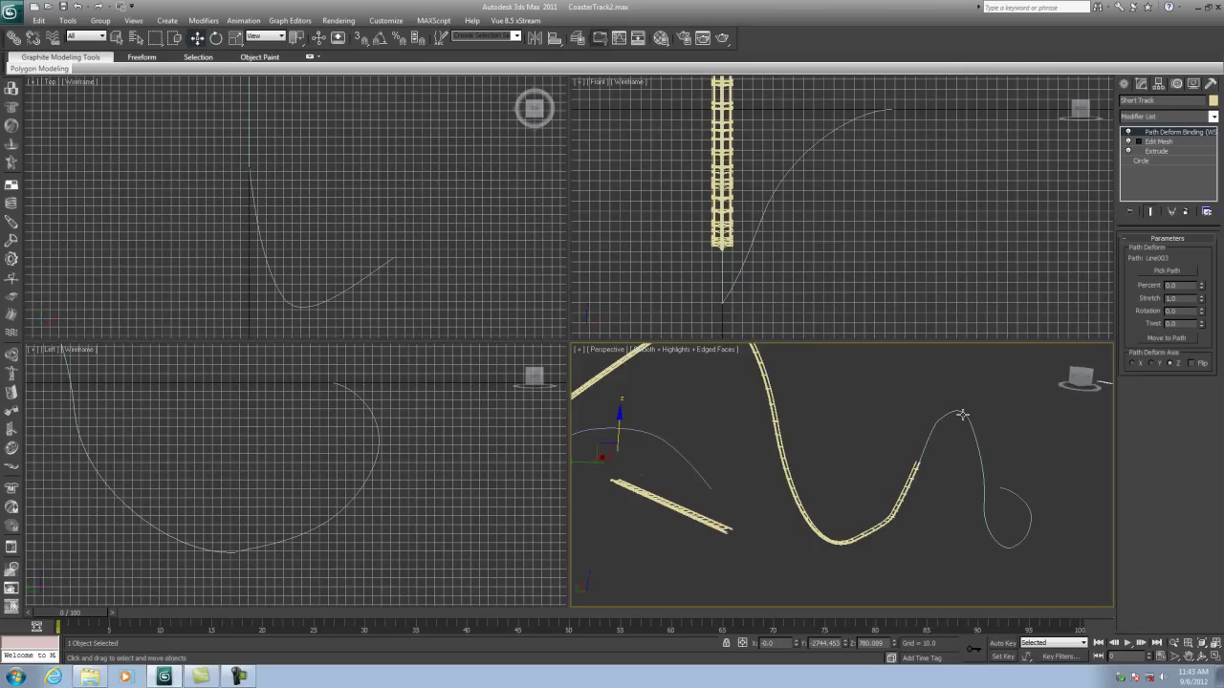
pyautogui.click(1167, 338)
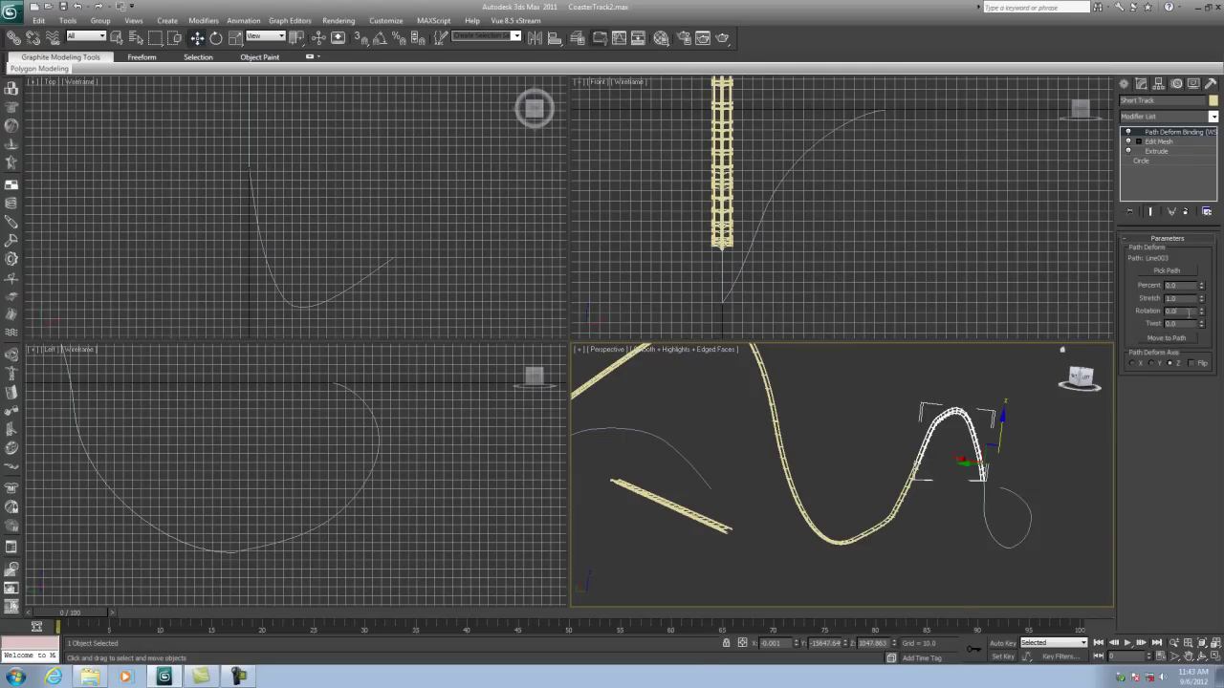
# Set the hill track's path rotation to 90 and stretch it to about 1.67 along the spline
pyautogui.write('90')
pyautogui.press('Return')
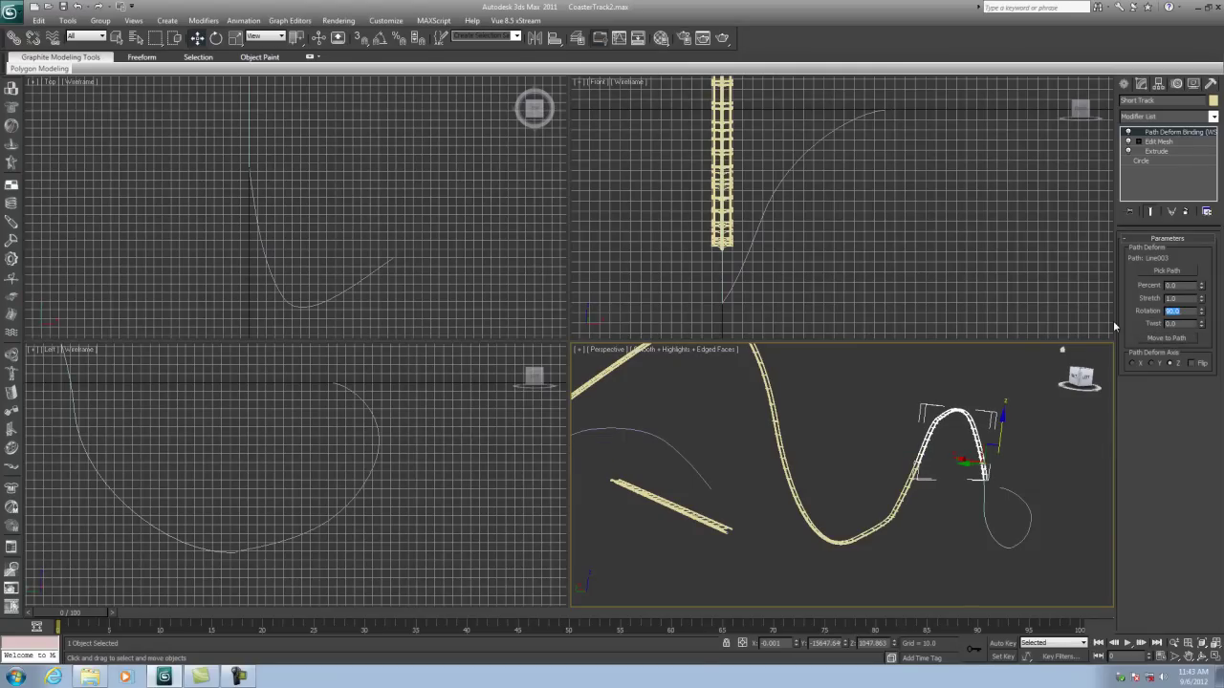
pyautogui.moveTo(991, 405); pyautogui.dragTo(909, 405, button='middle')
pyautogui.scroll(4, 954, 451)
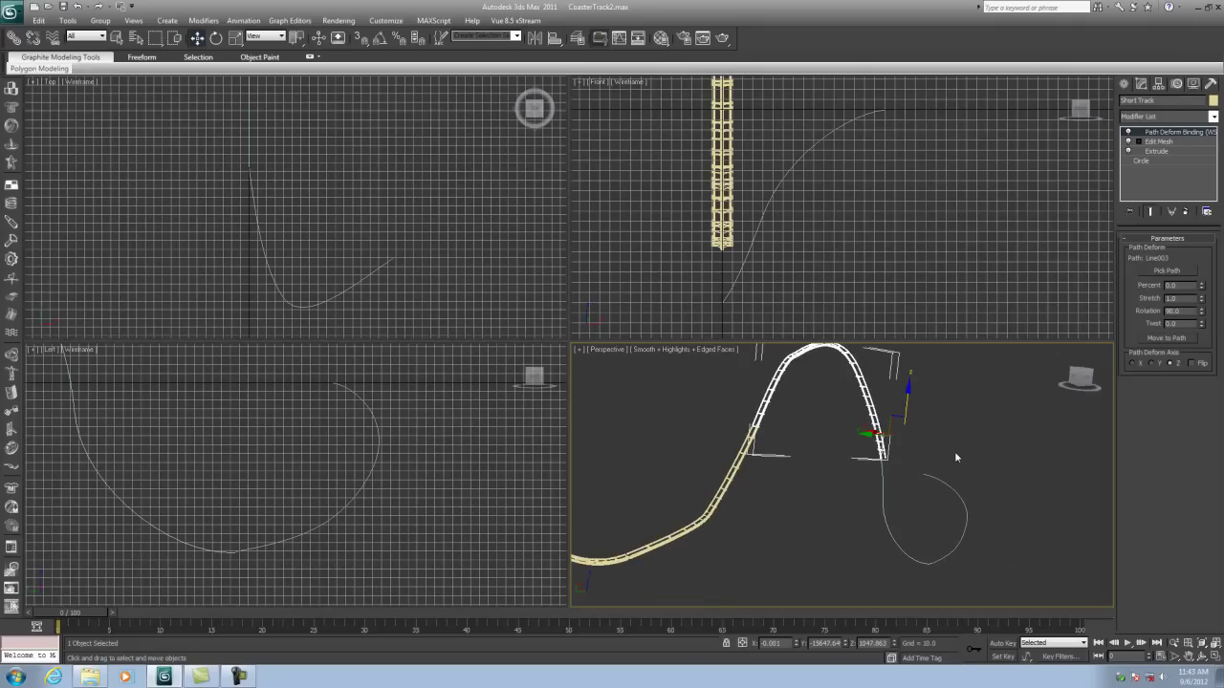
pyautogui.moveTo(1201, 300); pyautogui.dragTo(1206, 257)
pyautogui.moveTo(860, 459); pyautogui.dragTo(932, 464, button='middle')
pyautogui.scroll(-3, 894, 470)
# Apply PathDeform (WSM) to the copied short track, pick the sideways curve Line004 as its path and move the track to it
pyautogui.click(675, 468)
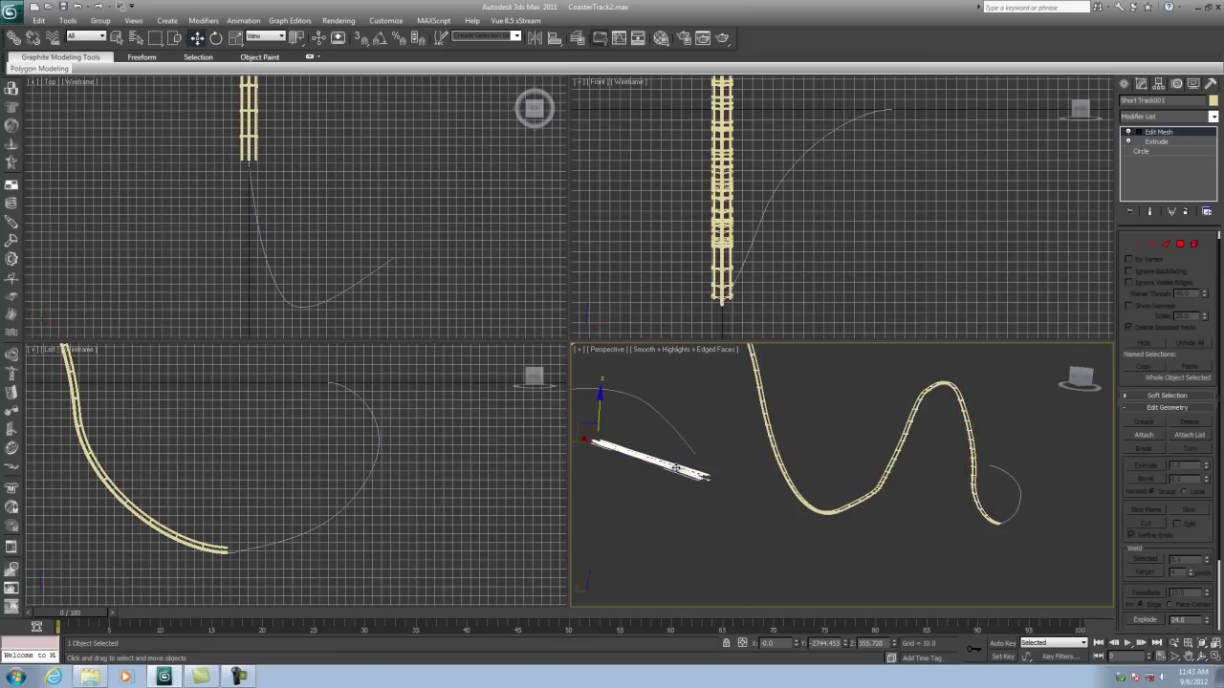
pyautogui.click(1212, 116)
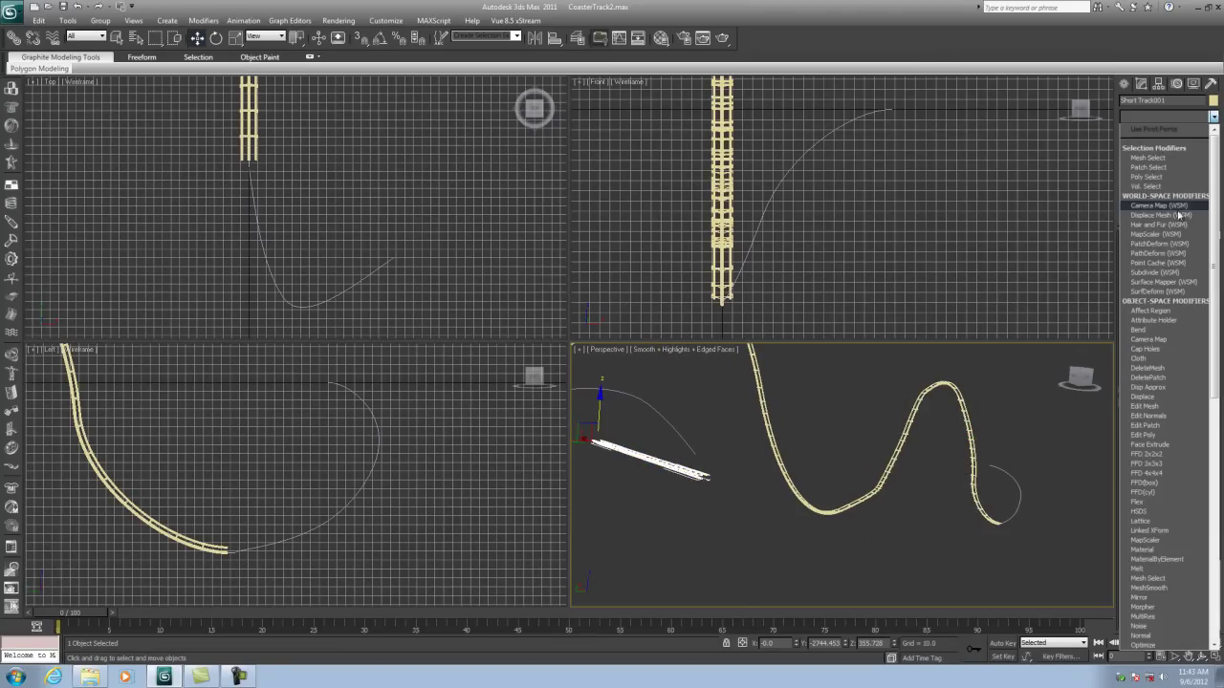
pyautogui.click(1144, 253)
pyautogui.click(1167, 271)
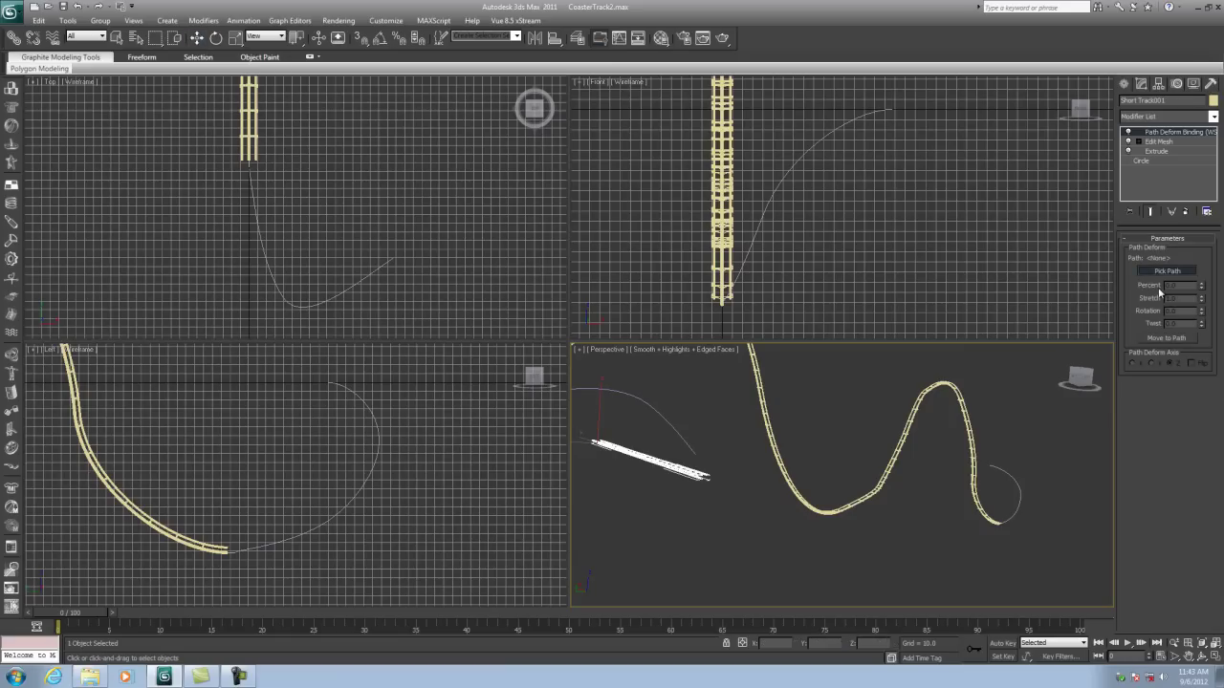
pyautogui.click(1012, 475)
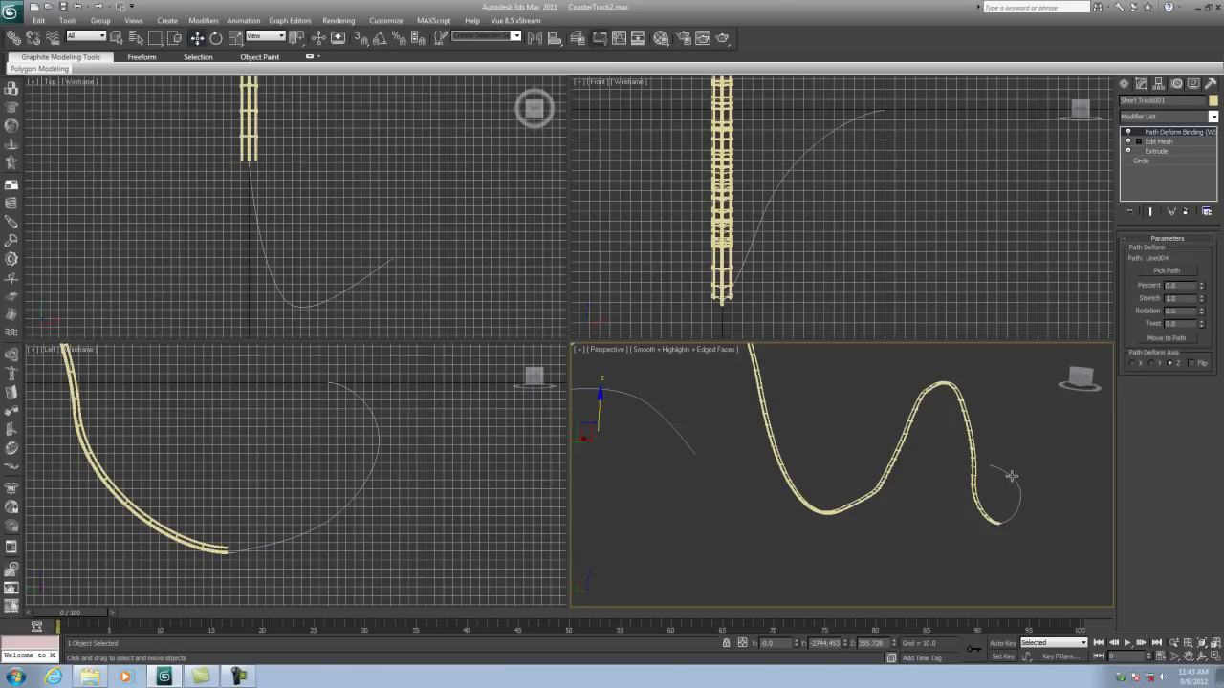
pyautogui.click(1164, 339)
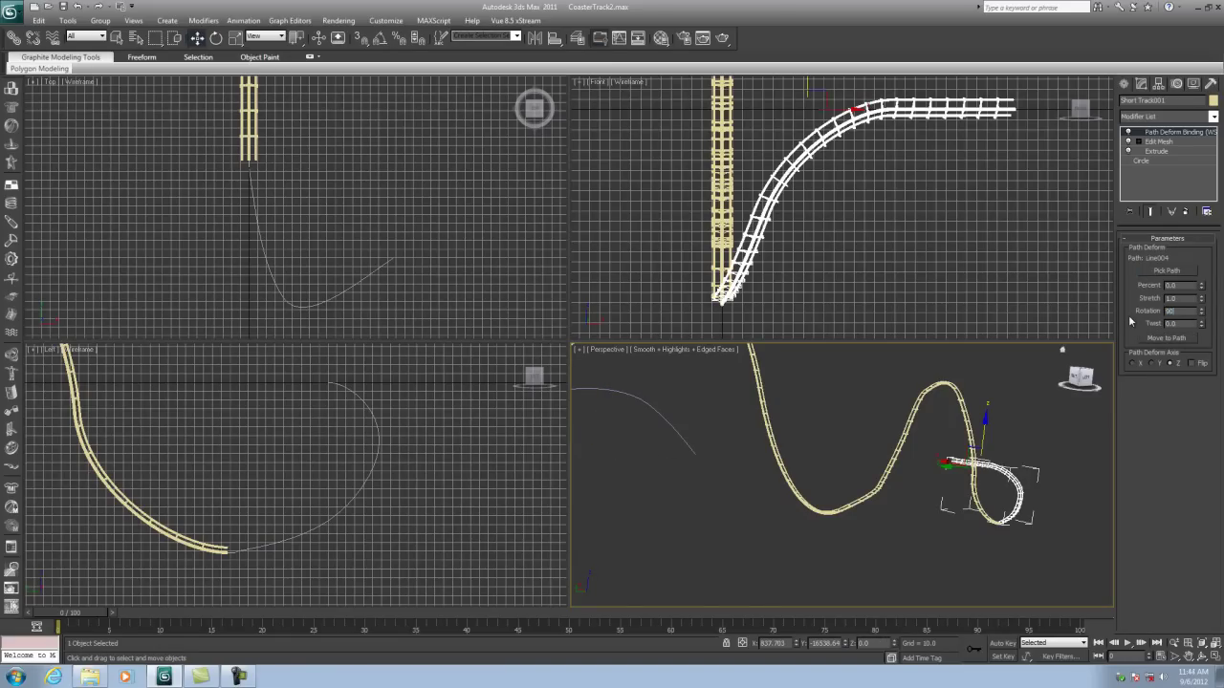
# Try a path rotation of 90 on the sideways-curving track, compare it with the adjoining track, and reset the rotation to 0
pyautogui.press('Return')
pyautogui.keyDown('alt'); pyautogui.moveTo(947, 478); pyautogui.dragTo(883, 531, button='middle'); pyautogui.keyUp('alt')
pyautogui.scroll(5, 884, 519)
pyautogui.scroll(2, 884, 519)
pyautogui.moveTo(1022, 557); pyautogui.dragTo(894, 468, button='middle')
pyautogui.keyDown('alt'); pyautogui.moveTo(894, 468); pyautogui.dragTo(847, 521, button='middle'); pyautogui.keyUp('alt')
pyautogui.scroll(2, 847, 522)
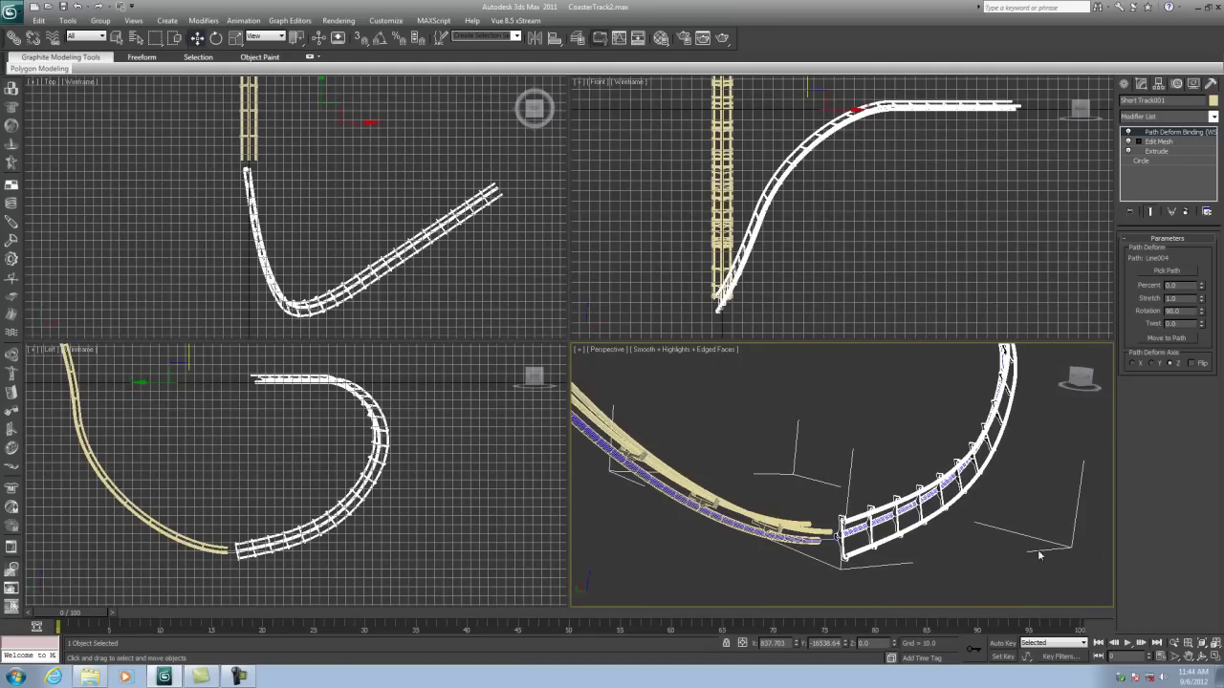
pyautogui.click(1200, 658)
pyautogui.moveTo(838, 436); pyautogui.dragTo(808, 495)
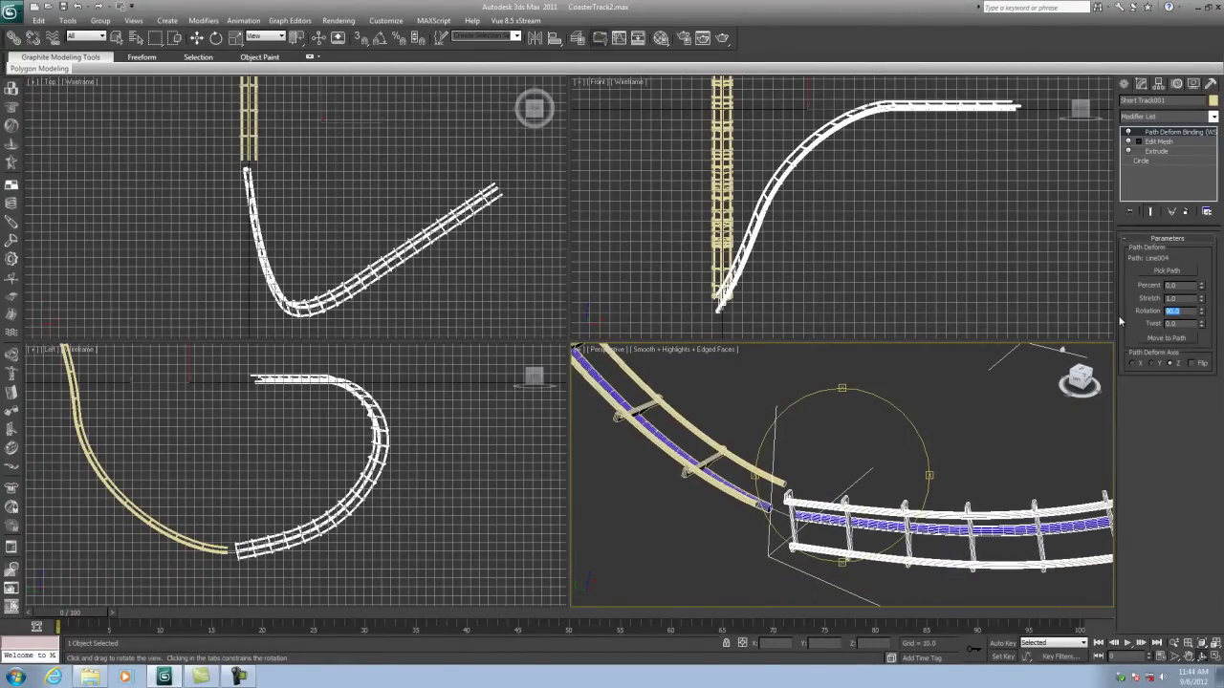
pyautogui.write('0')
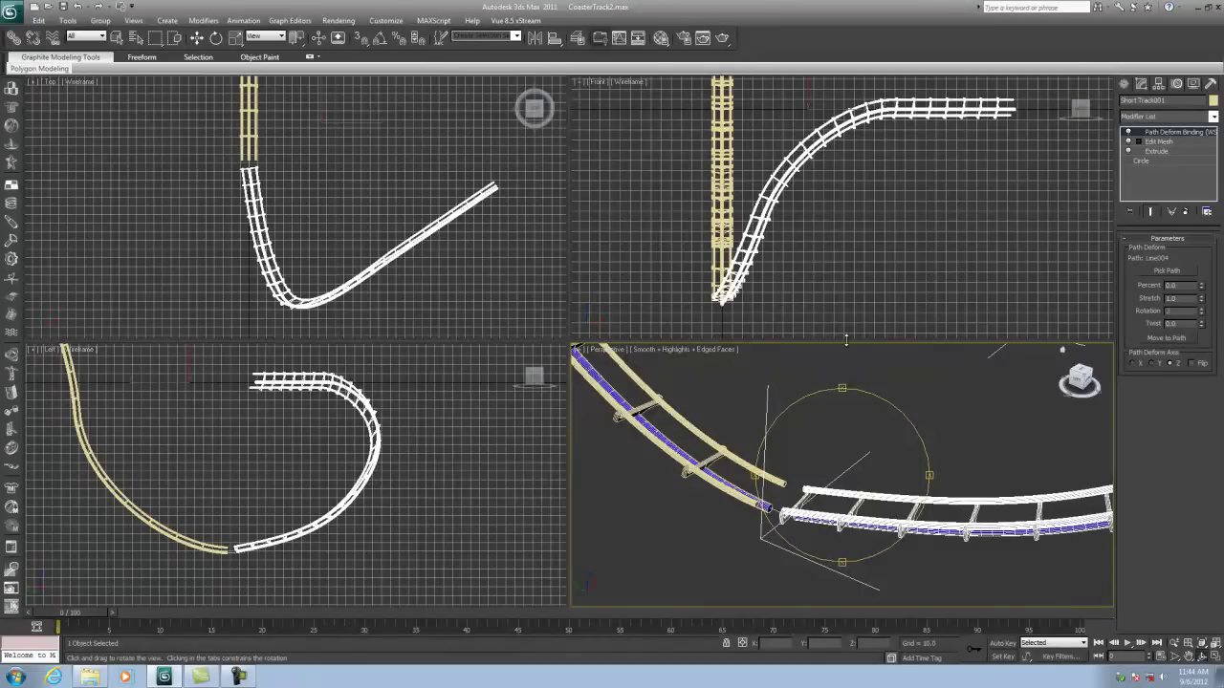
pyautogui.moveTo(832, 507); pyautogui.dragTo(822, 511)
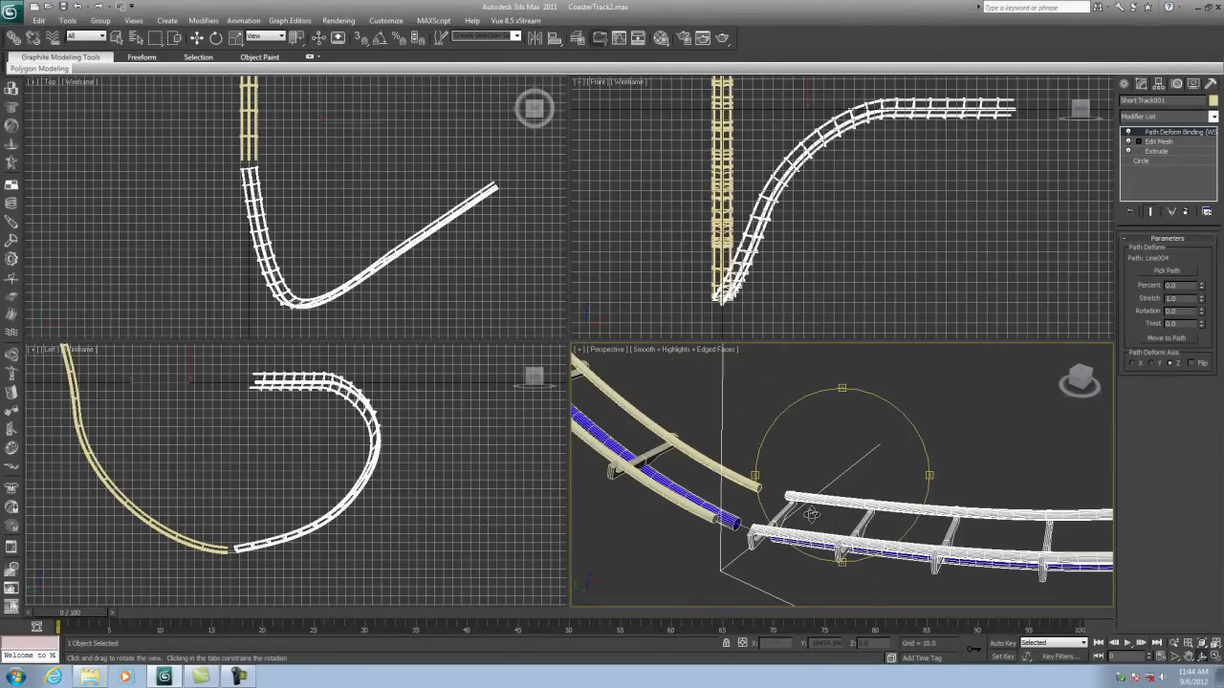
# Select the hill track and set its path stretch to 1.687 to close the gap with the sideways-curving track
pyautogui.click(196, 38)
pyautogui.click(722, 474)
pyautogui.click(705, 457)
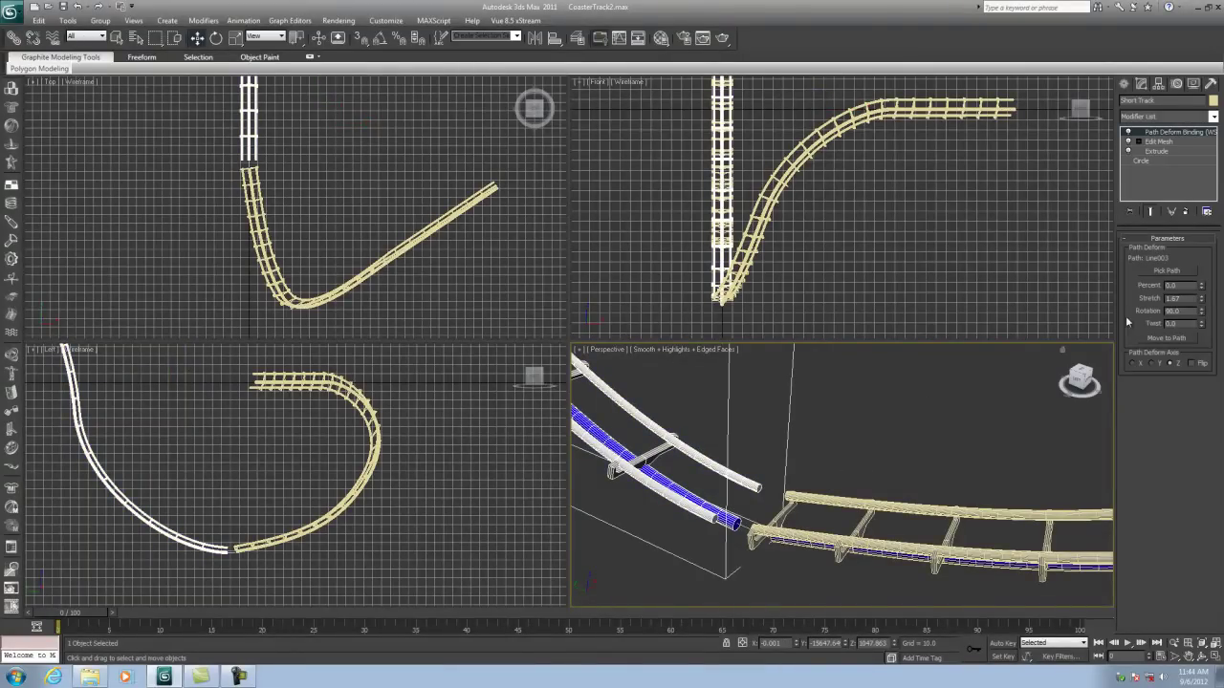
pyautogui.moveTo(1202, 300); pyautogui.dragTo(1202, 300)
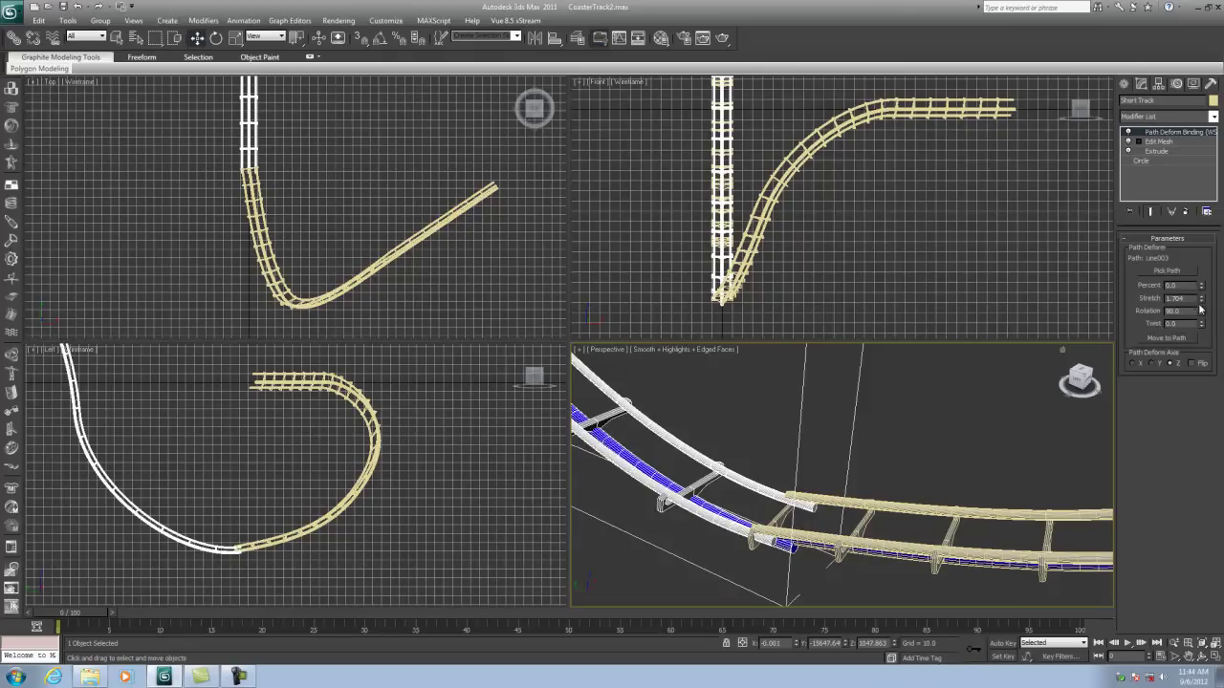
pyautogui.click(1202, 302)
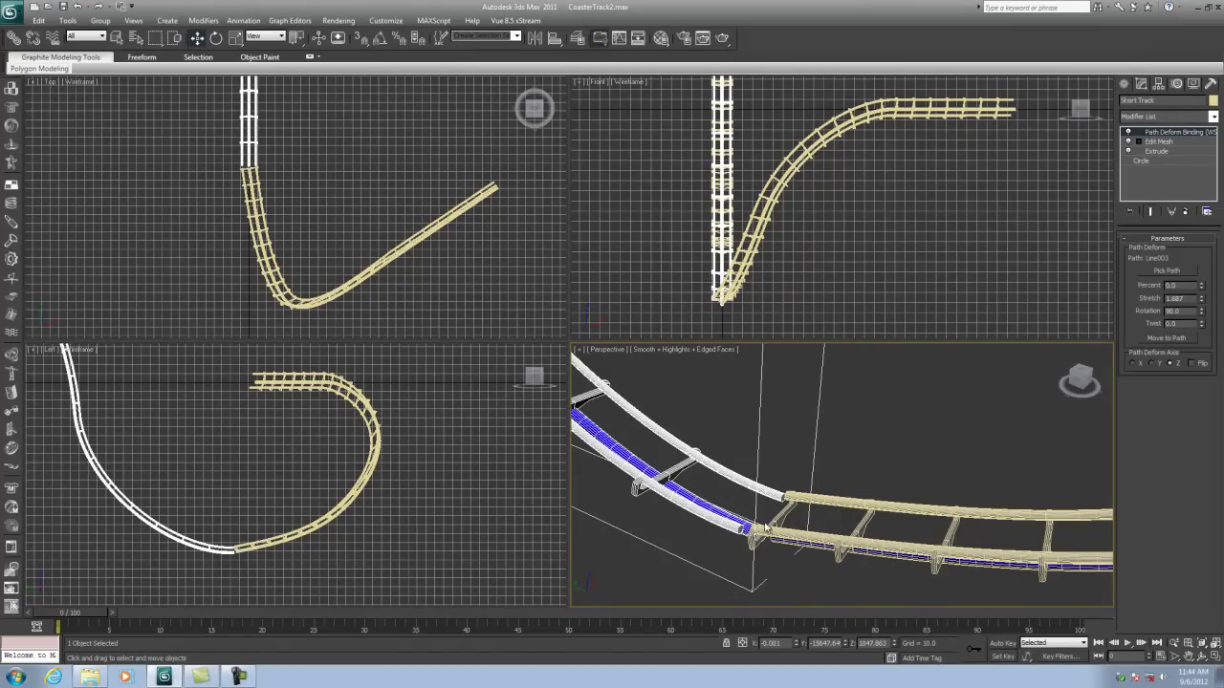
# Move the end vertex of the hill spline Line003 slightly up and toward the start of the sideways-curving track
pyautogui.scroll(10, 266, 524)
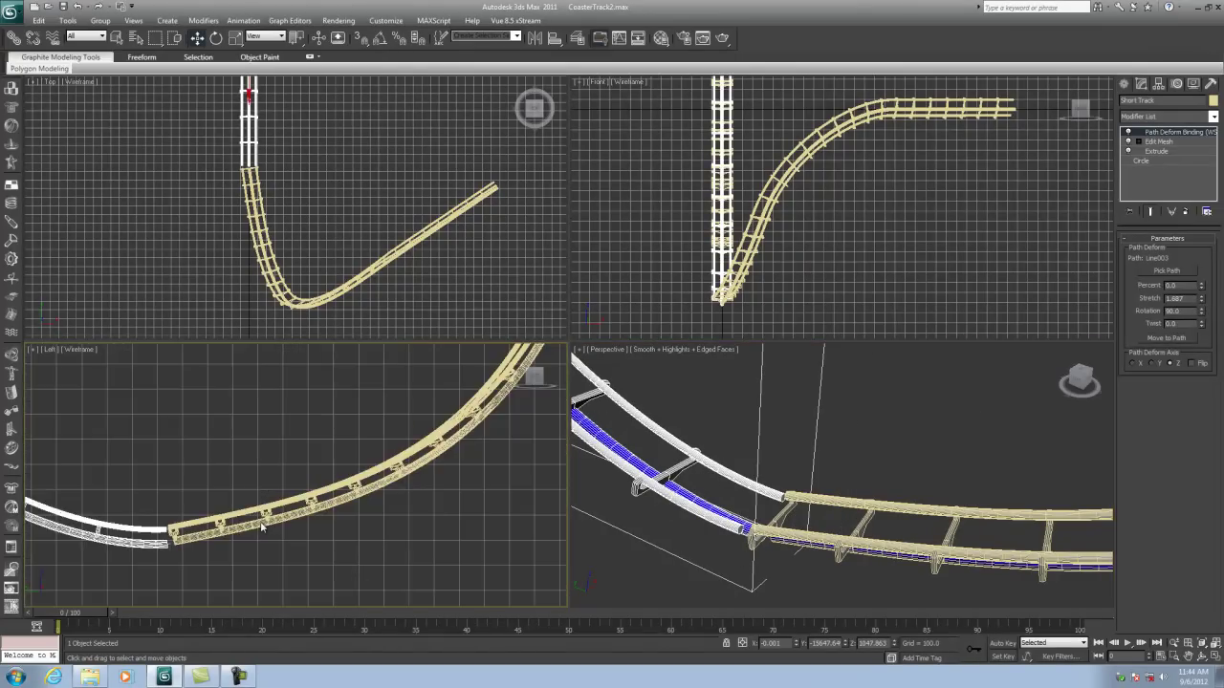
pyautogui.moveTo(349, 490); pyautogui.dragTo(306, 500, button='middle')
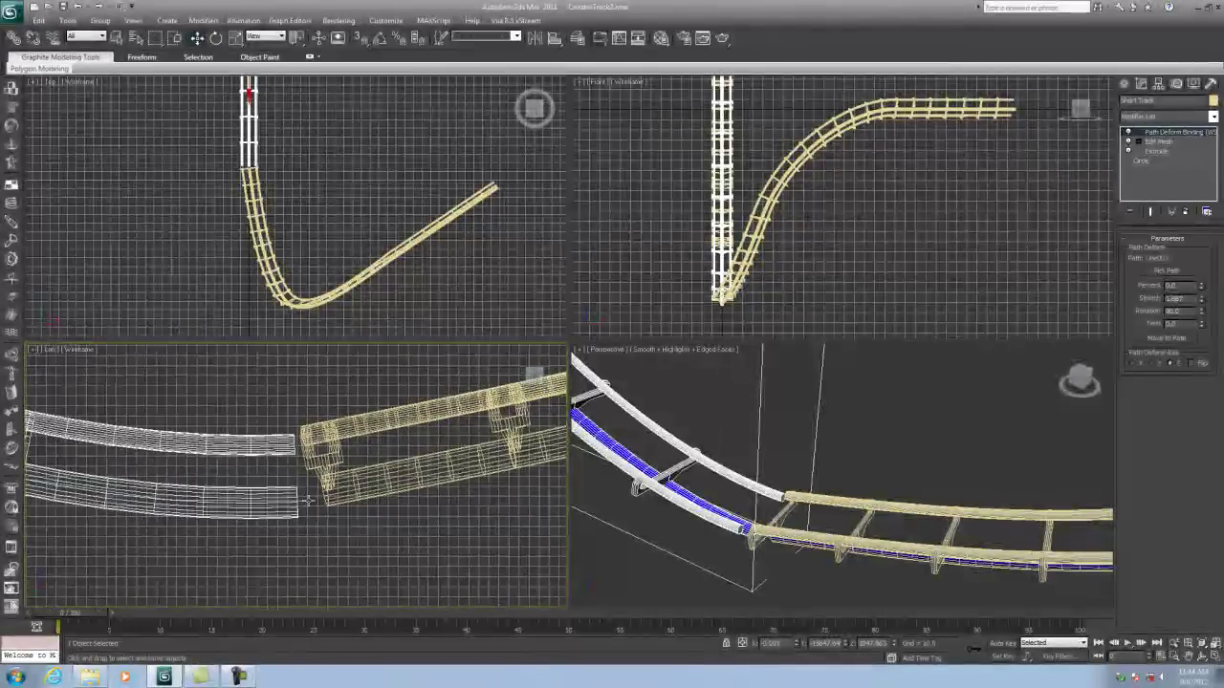
pyautogui.click(307, 500)
pyautogui.click(1152, 318)
pyautogui.click(308, 503)
pyautogui.moveTo(317, 497); pyautogui.dragTo(326, 487)
pyautogui.scroll(-2, 232, 524)
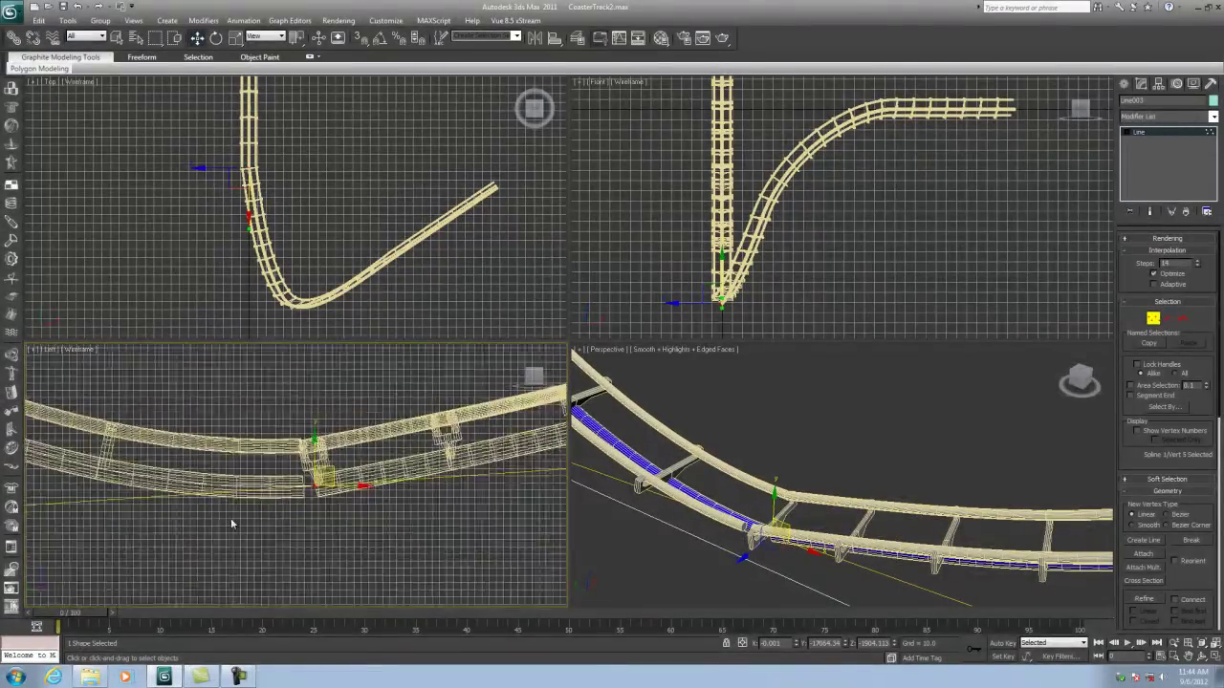
# Lower the end vertex's Bezier handle on the hill spline to match the next section's slope, and fine-tune the joint
pyautogui.scroll(-2, 231, 524)
pyautogui.moveTo(57, 497); pyautogui.dragTo(58, 529)
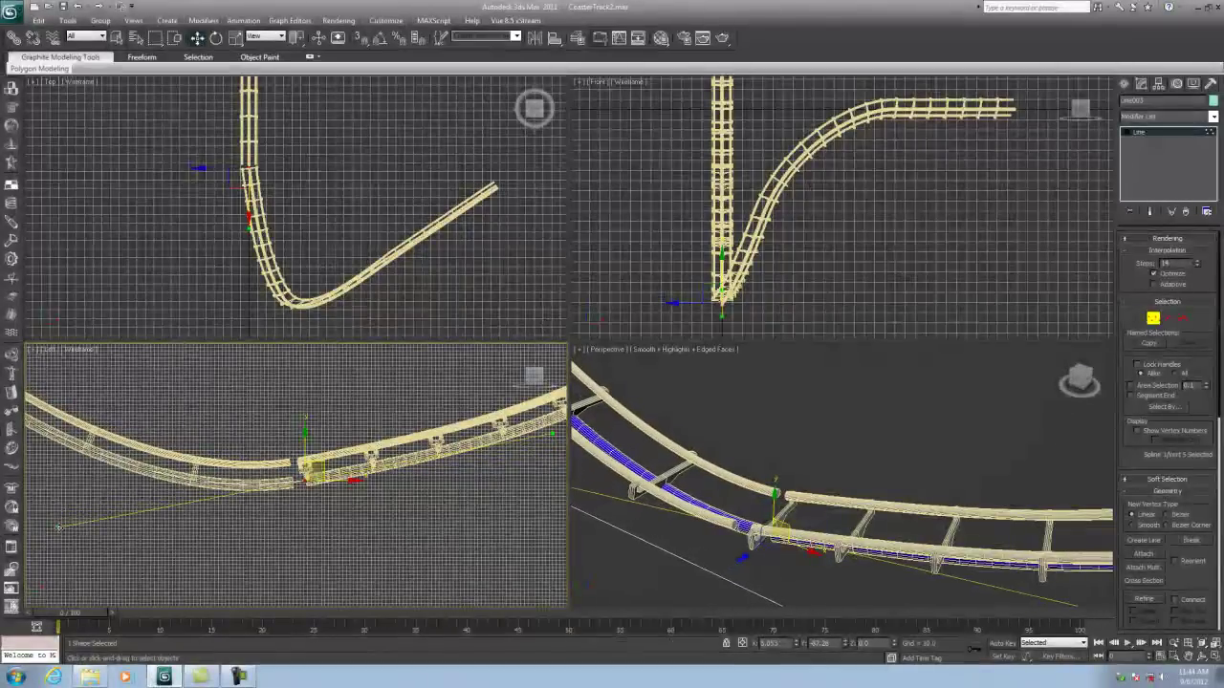
pyautogui.scroll(3, 308, 492)
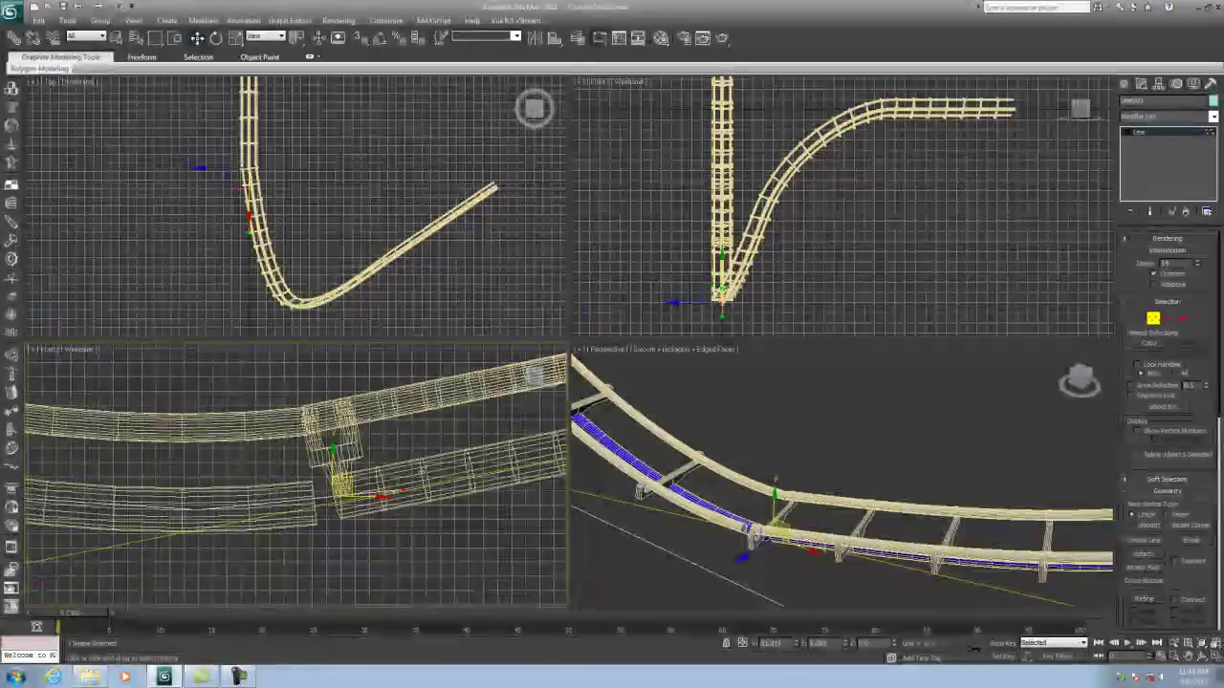
pyautogui.moveTo(383, 478); pyautogui.dragTo(457, 476)
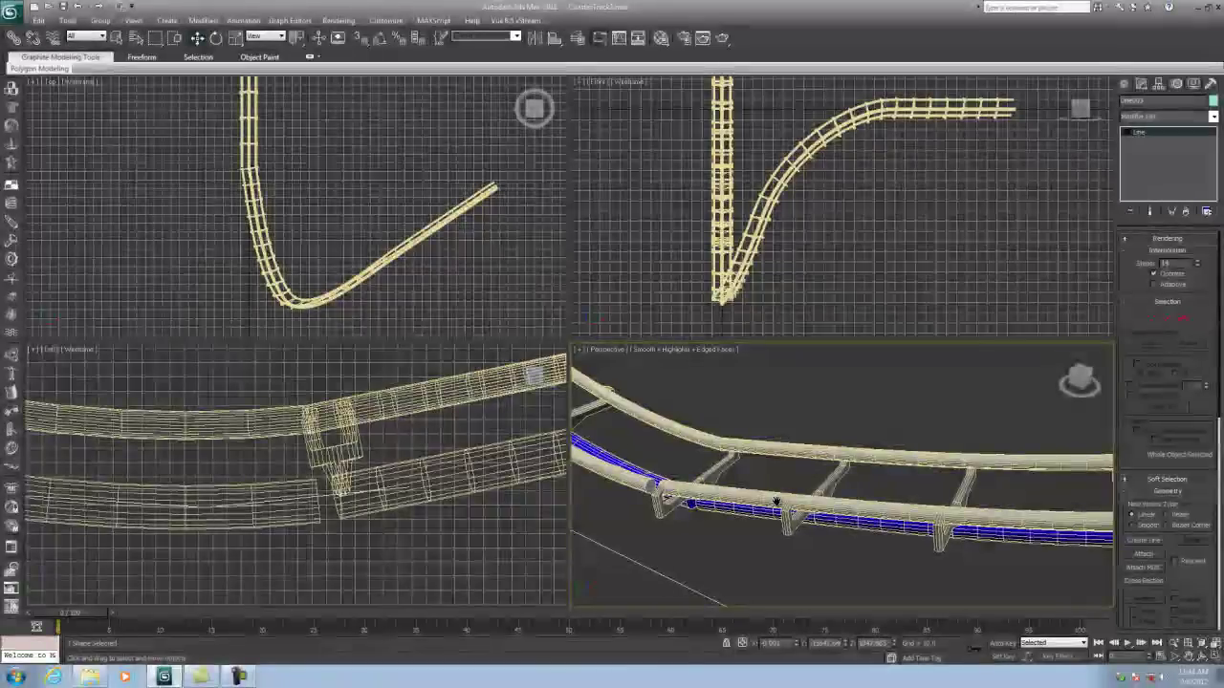
# Select the sideways-curving track in an enlarged perspective view and set its path twist to about 41.5
pyautogui.keyDown('alt'); pyautogui.moveTo(764, 497); pyautogui.dragTo(912, 548, button='middle'); pyautogui.keyUp('alt')
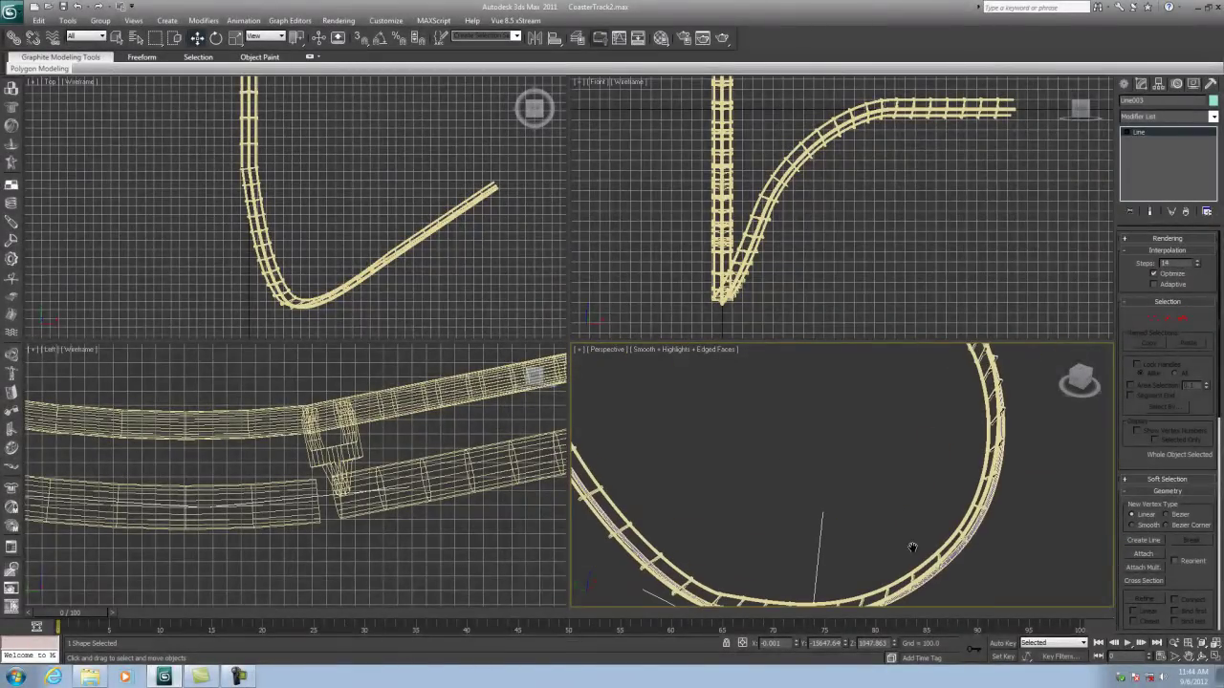
pyautogui.click(1215, 657)
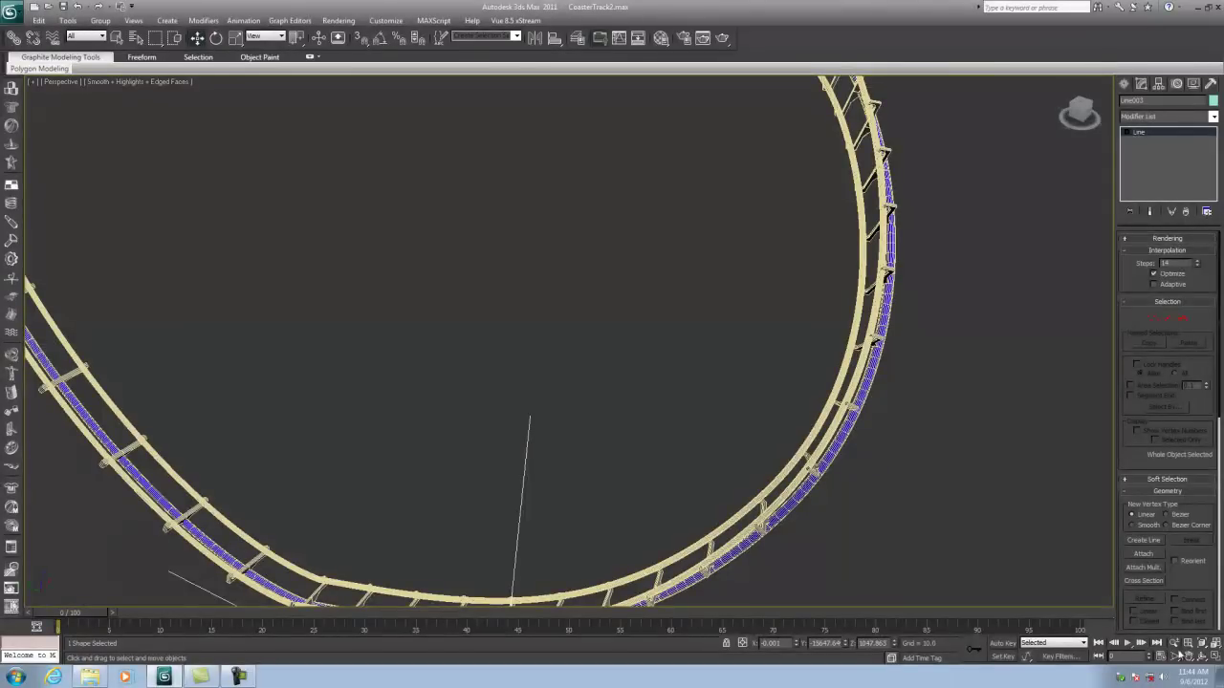
pyautogui.click(1202, 656)
pyautogui.moveTo(566, 453); pyautogui.dragTo(655, 544)
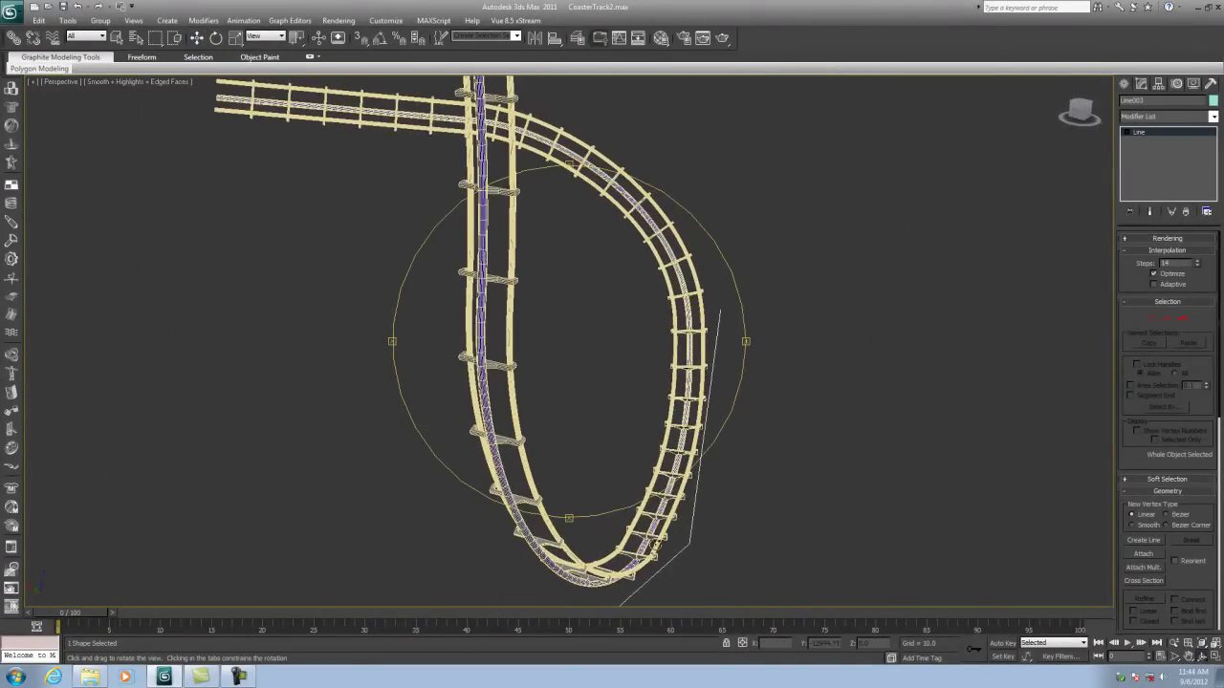
pyautogui.moveTo(652, 484); pyautogui.dragTo(597, 477)
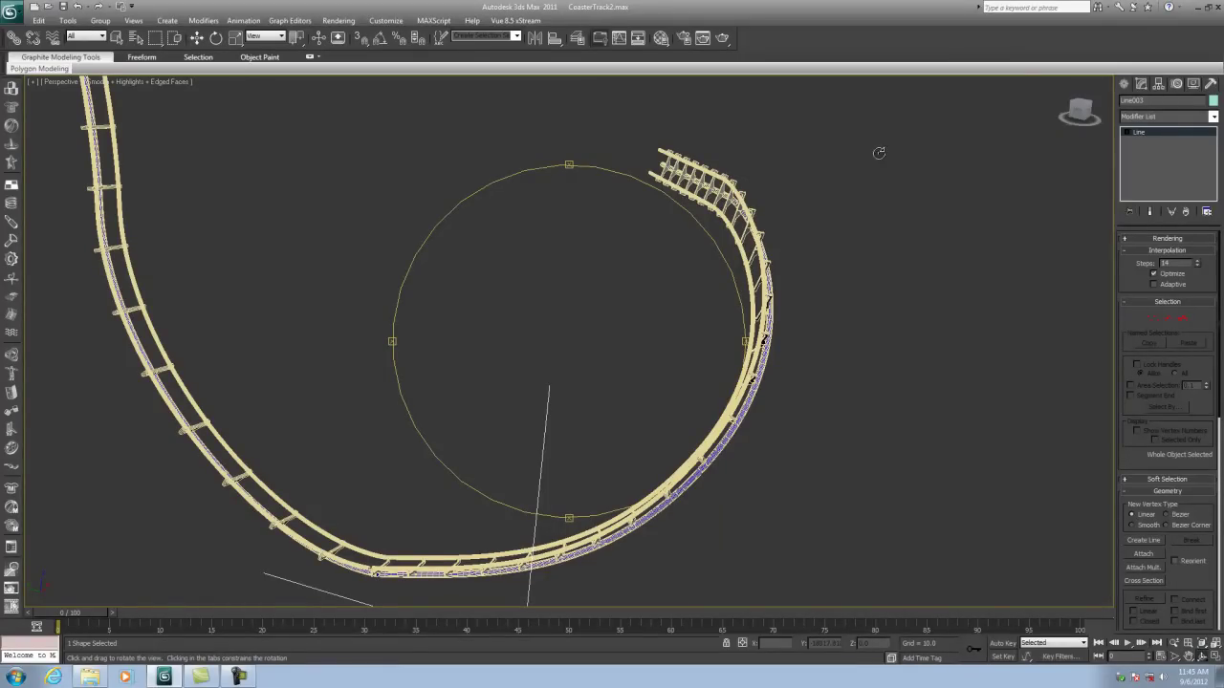
pyautogui.press('w')
pyautogui.click(712, 170)
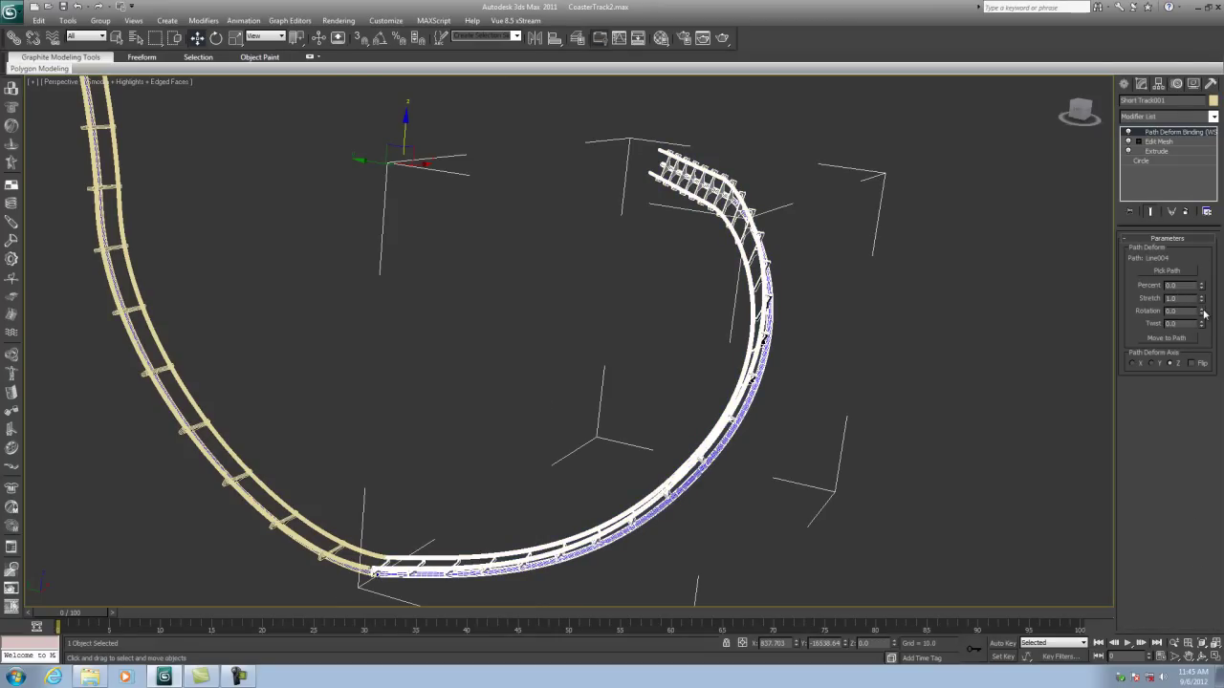
pyautogui.moveTo(1202, 325)
pyautogui.mouseDown()
pyautogui.moveTo(1205, 260)
pyautogui.moveTo(1204, 316)
pyautogui.mouseUp()
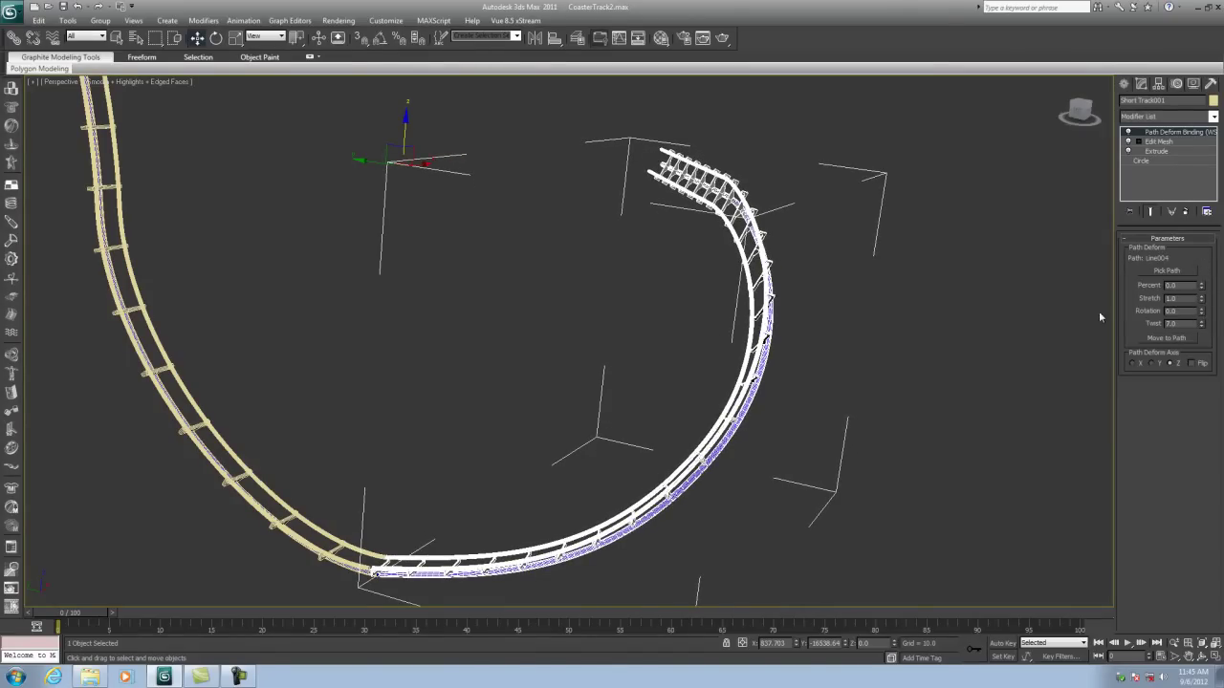
pyautogui.moveTo(1202, 326); pyautogui.dragTo(1197, 281)
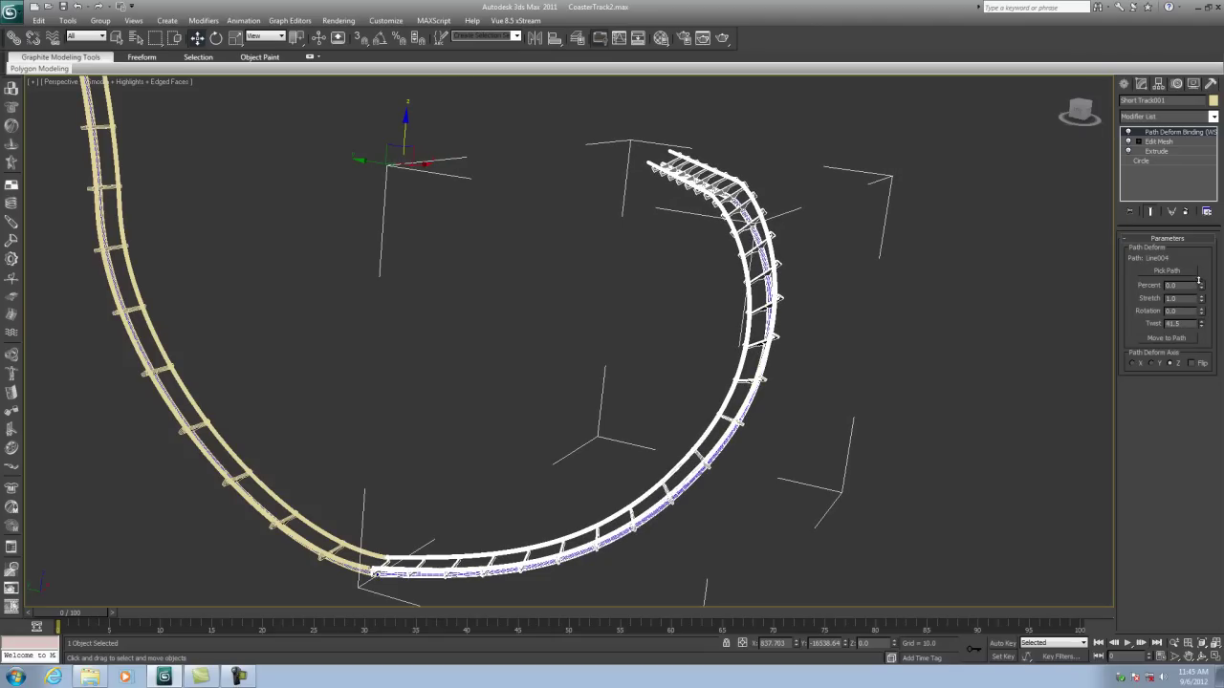
# Set the path twist of the sideways-curving track to -113 to bank the turn the opposite way
pyautogui.click(1202, 658)
pyautogui.moveTo(549, 468); pyautogui.dragTo(688, 413)
pyautogui.moveTo(1202, 329); pyautogui.dragTo(1205, 508)
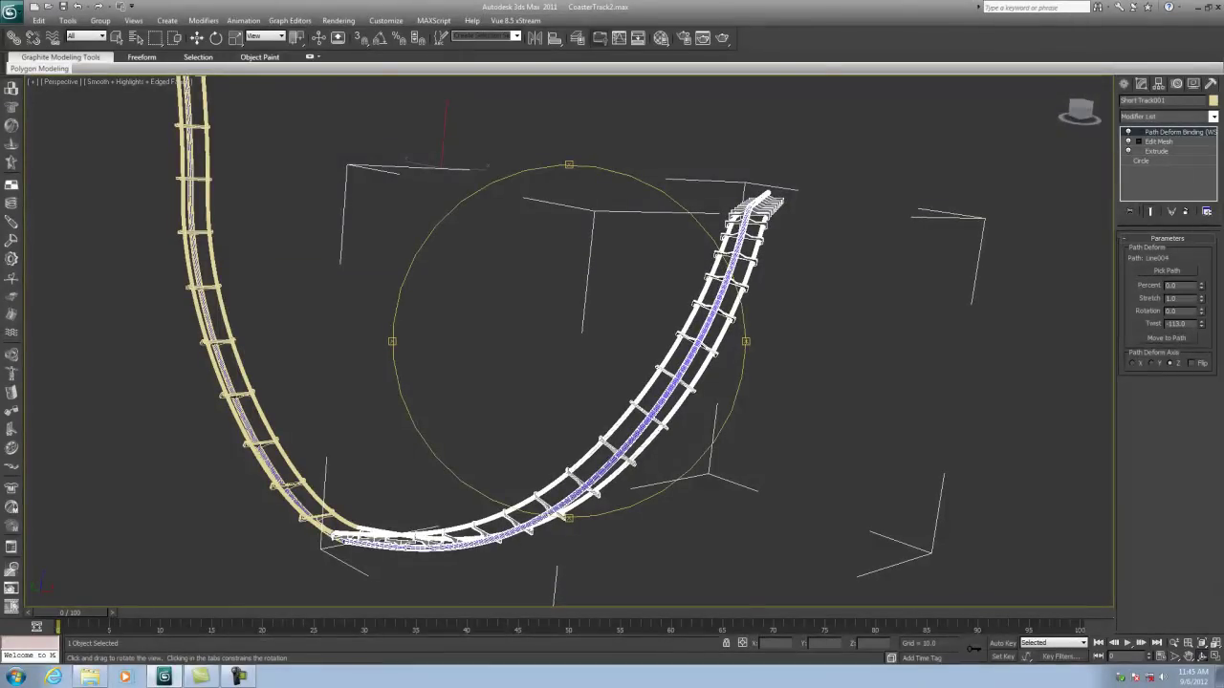
# Reduce the path stretch of the sideways-curving track to 0.72 and save the scene
pyautogui.click(1202, 302)
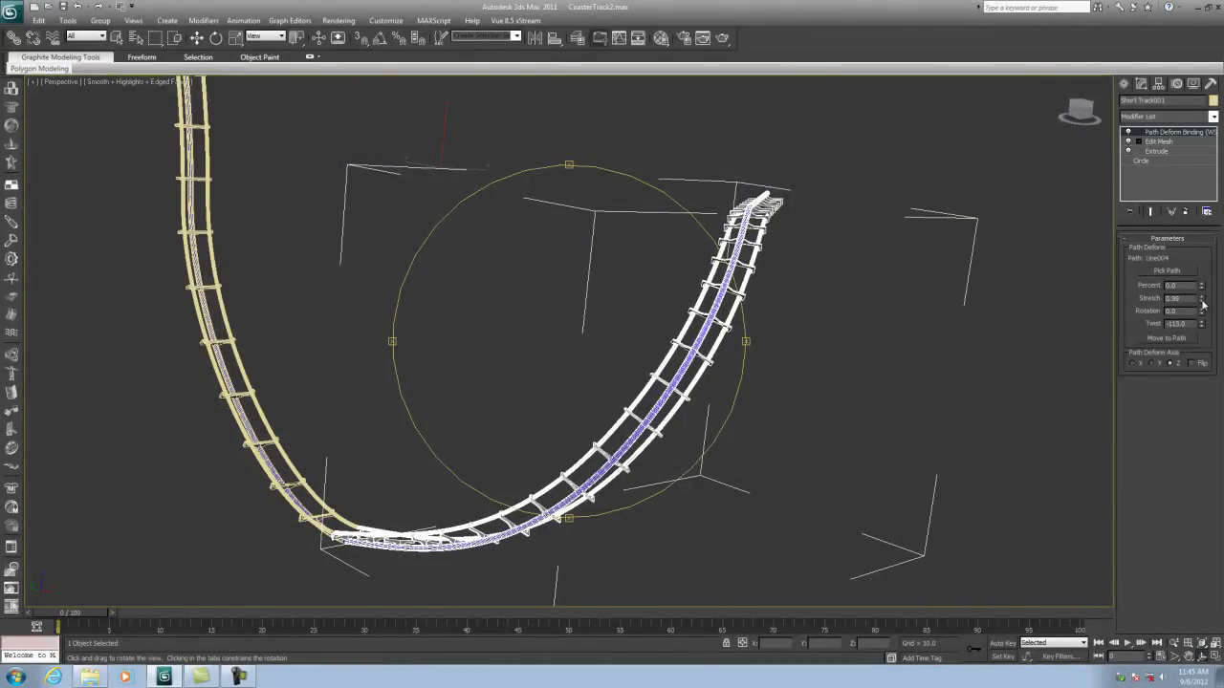
pyautogui.moveTo(1201, 304); pyautogui.dragTo(1201, 304)
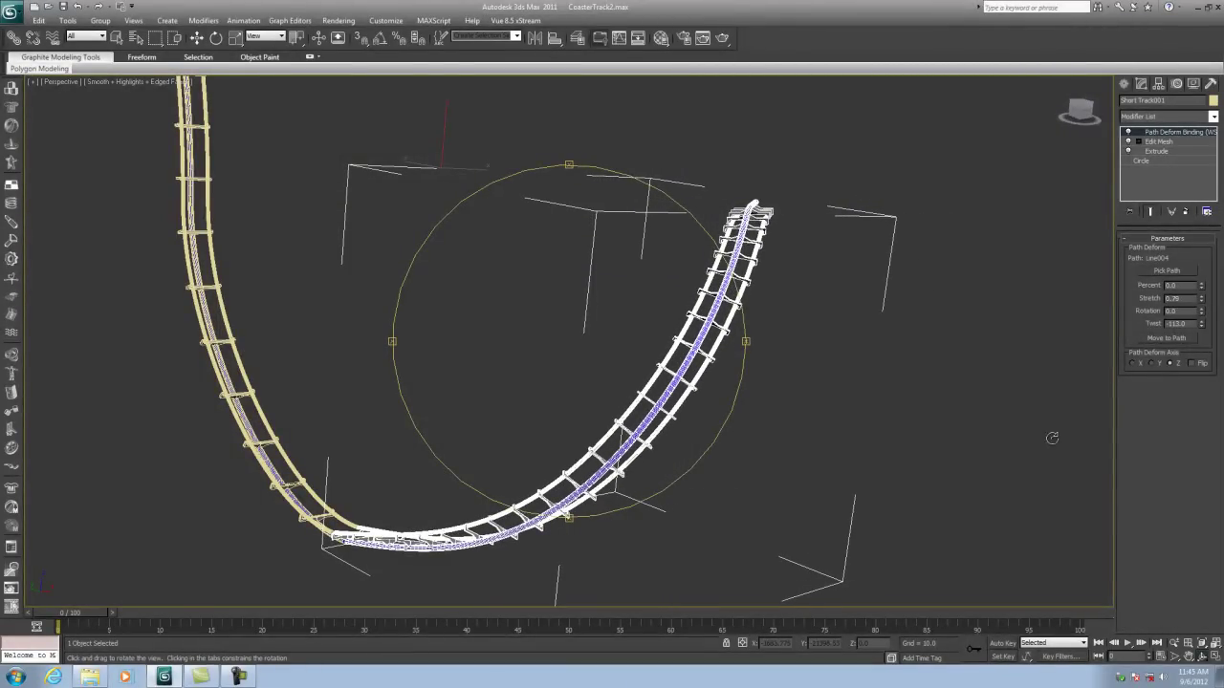
pyautogui.moveTo(846, 393); pyautogui.dragTo(1201, 304)
pyautogui.click(1202, 297)
pyautogui.moveTo(549, 392); pyautogui.dragTo(521, 287)
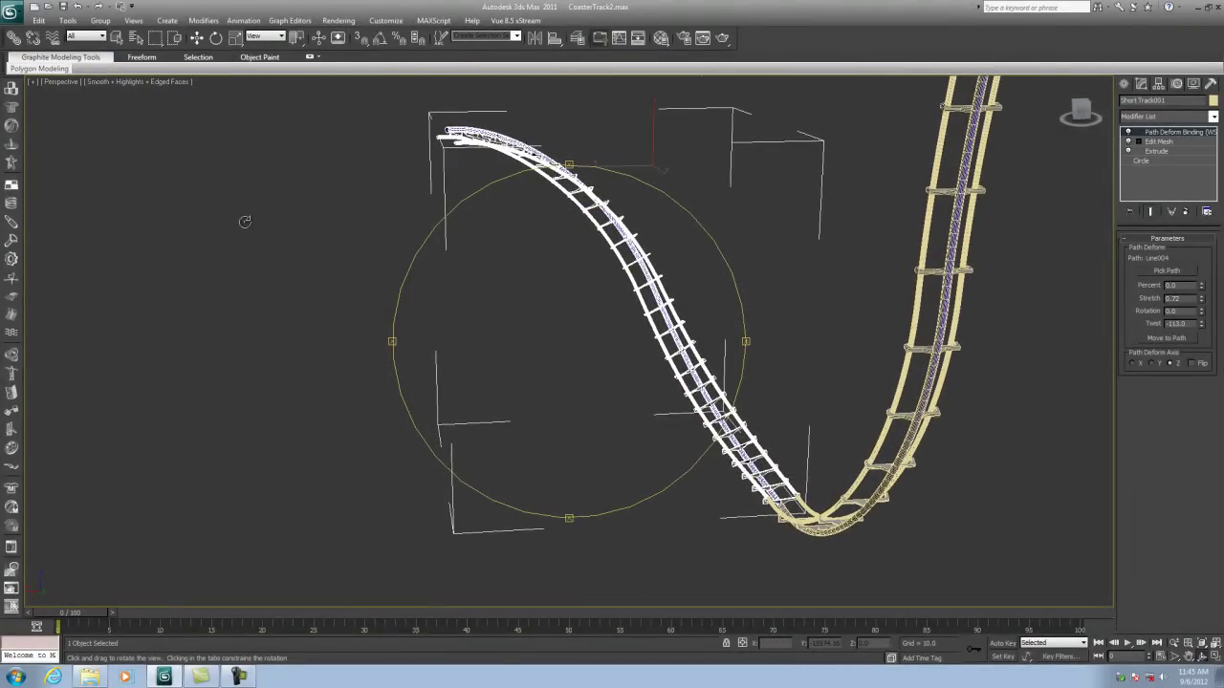
pyautogui.hotkey('ctrl', 's')
# Examine the whole coaster from several angles, checking how the hills flow into the banked turn
pyautogui.moveTo(825, 277); pyautogui.dragTo(885, 274)
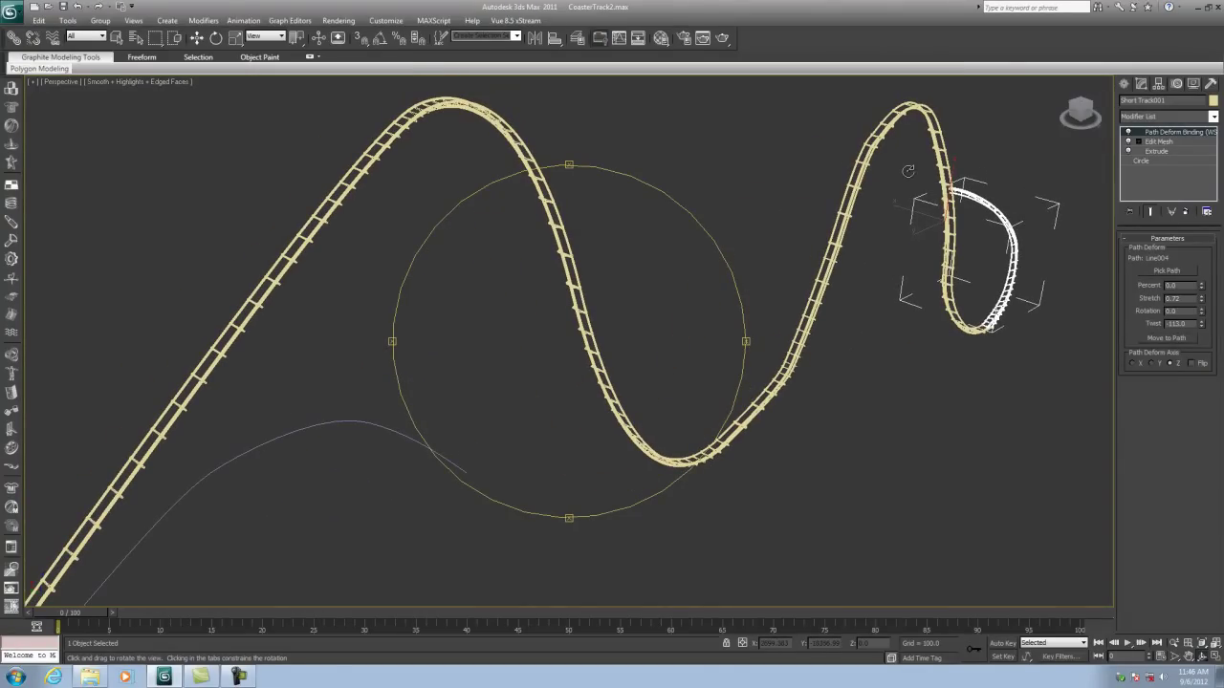
pyautogui.moveTo(789, 340); pyautogui.dragTo(265, 284)
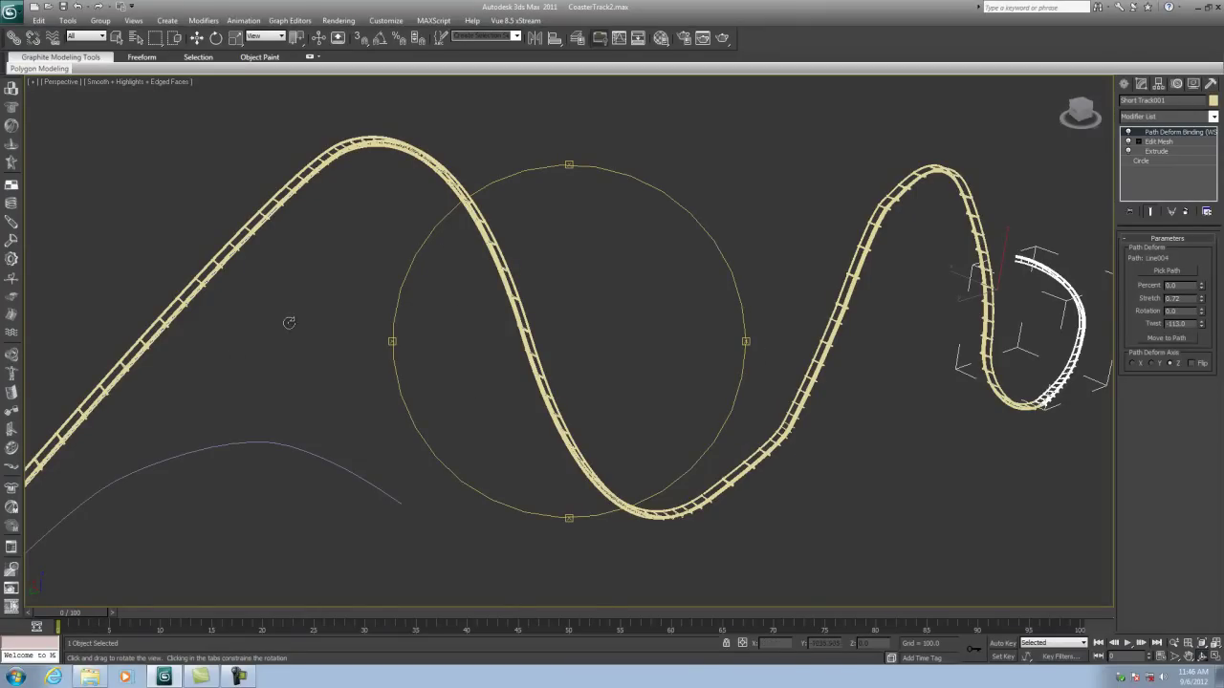
pyautogui.moveTo(289, 323); pyautogui.dragTo(251, 341)
pyautogui.moveTo(382, 172); pyautogui.dragTo(522, 245)
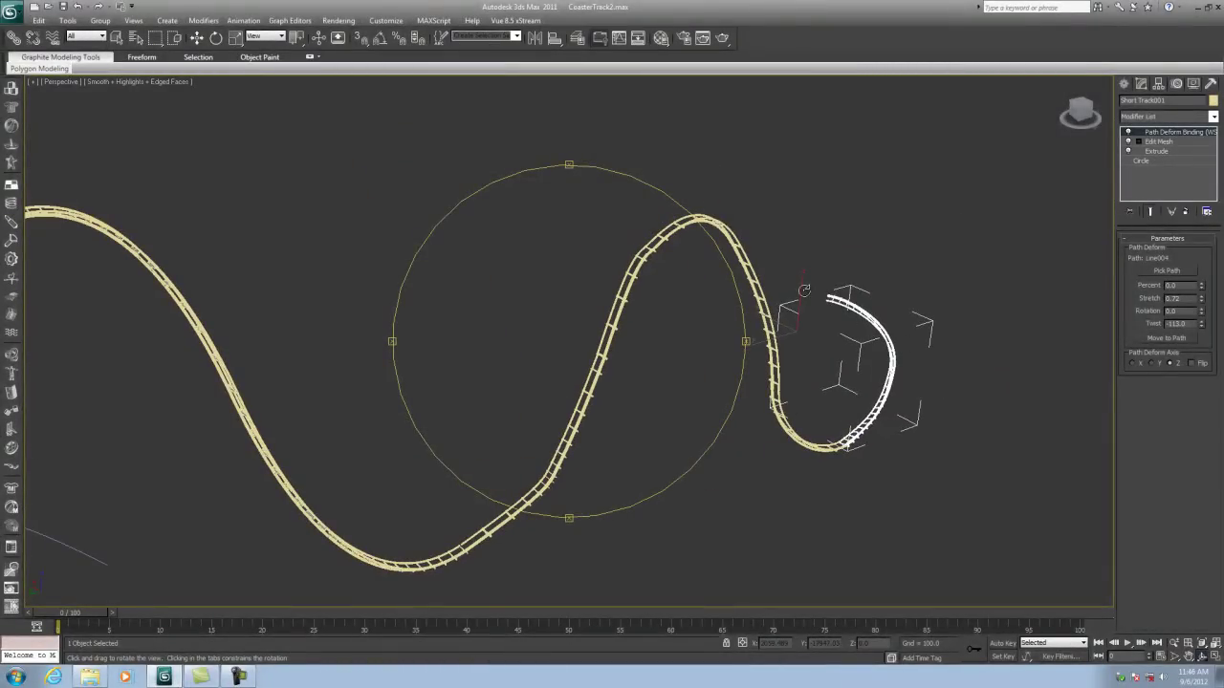
pyautogui.moveTo(839, 334); pyautogui.dragTo(638, 352)
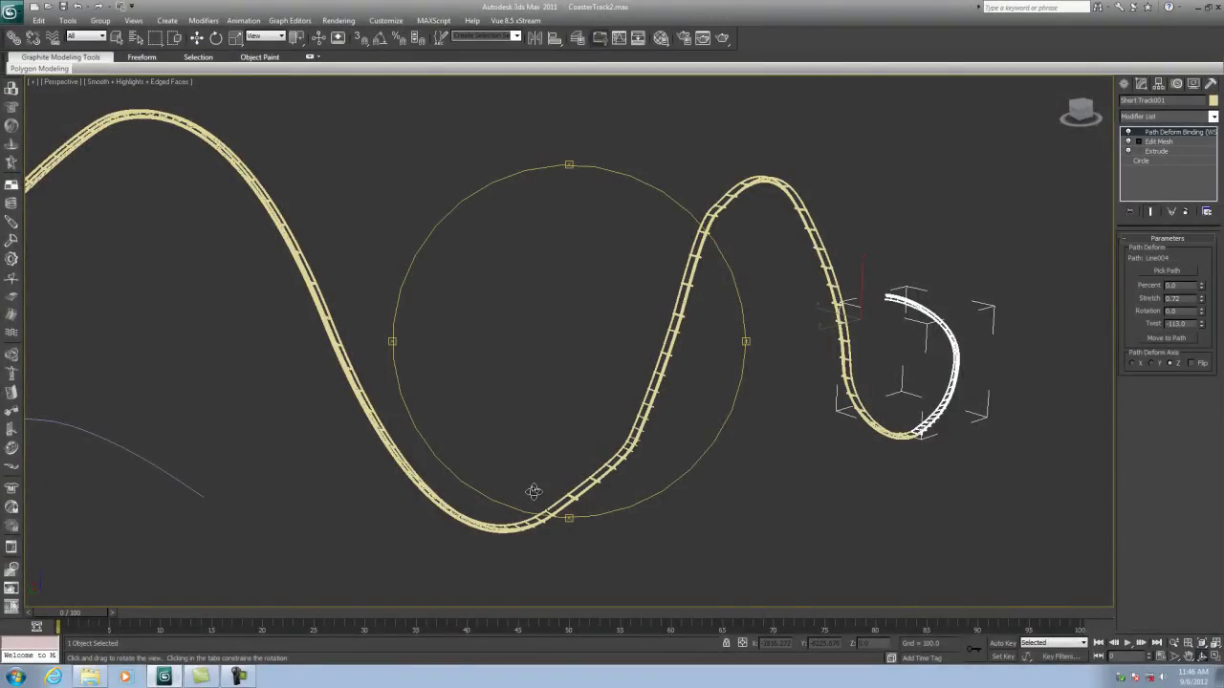
pyautogui.moveTo(785, 335); pyautogui.dragTo(713, 361)
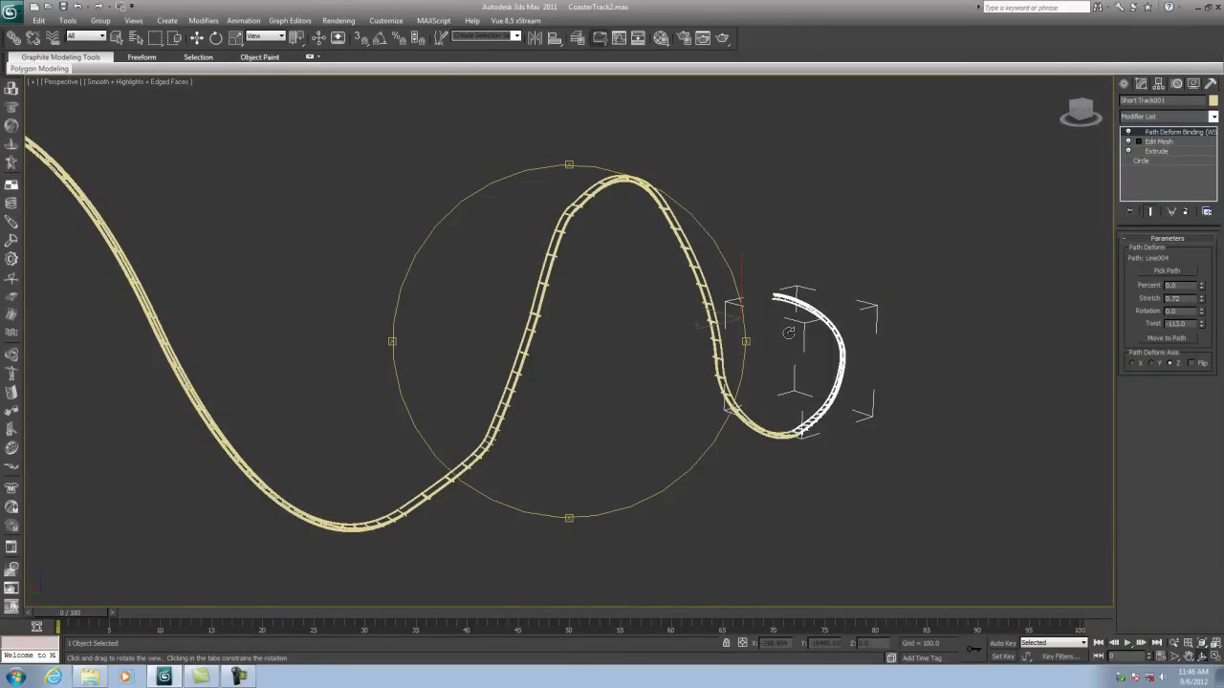
pyautogui.moveTo(513, 278); pyautogui.dragTo(402, 362)
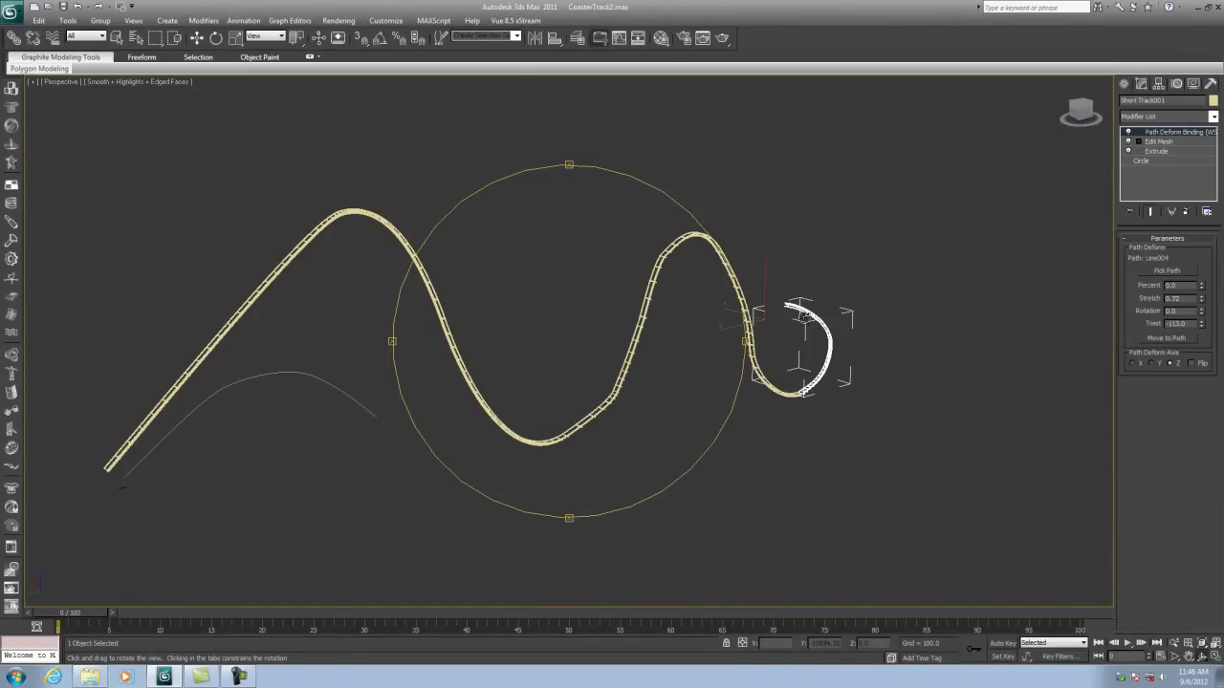